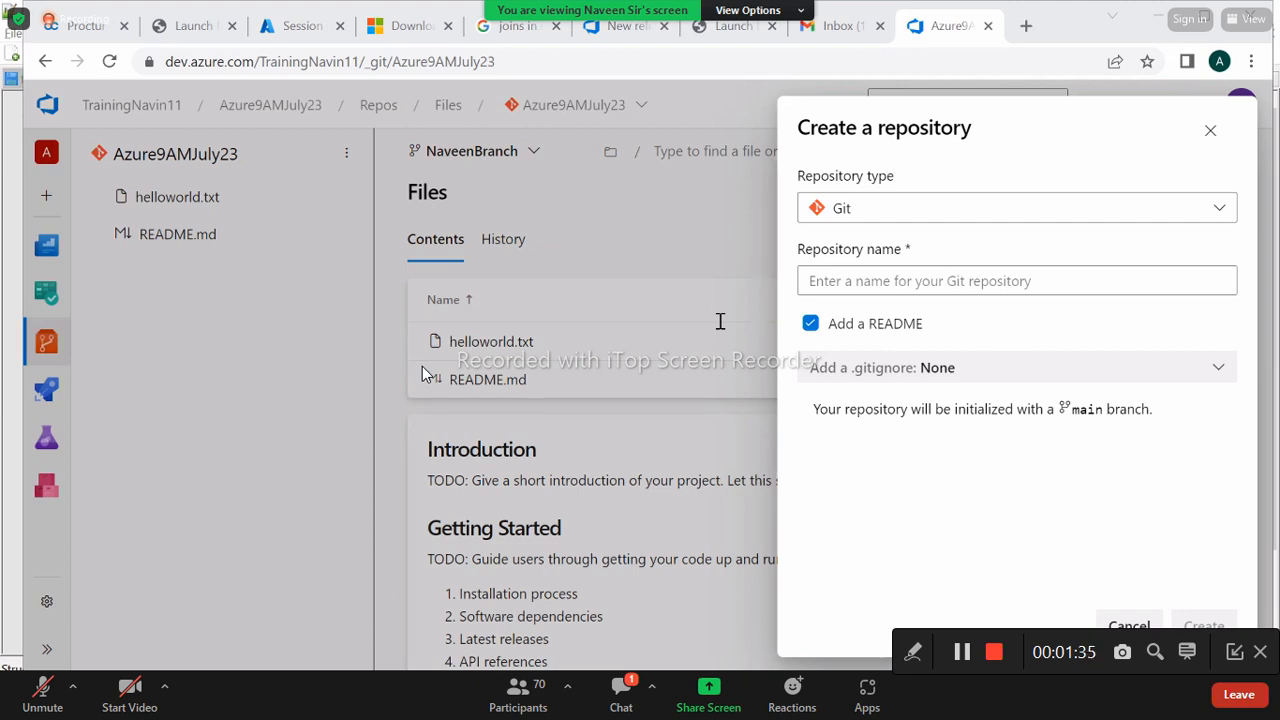
Create a Git repository named FERepo with a README
click(841, 284)
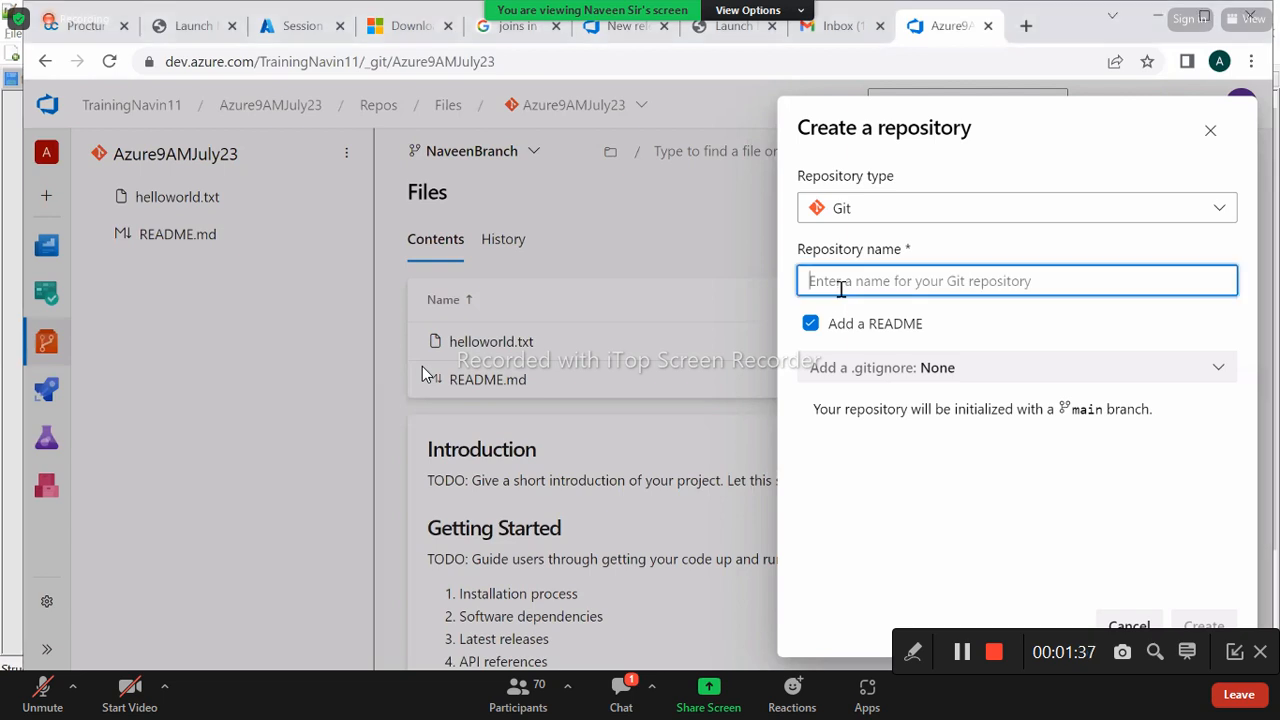
text(F)
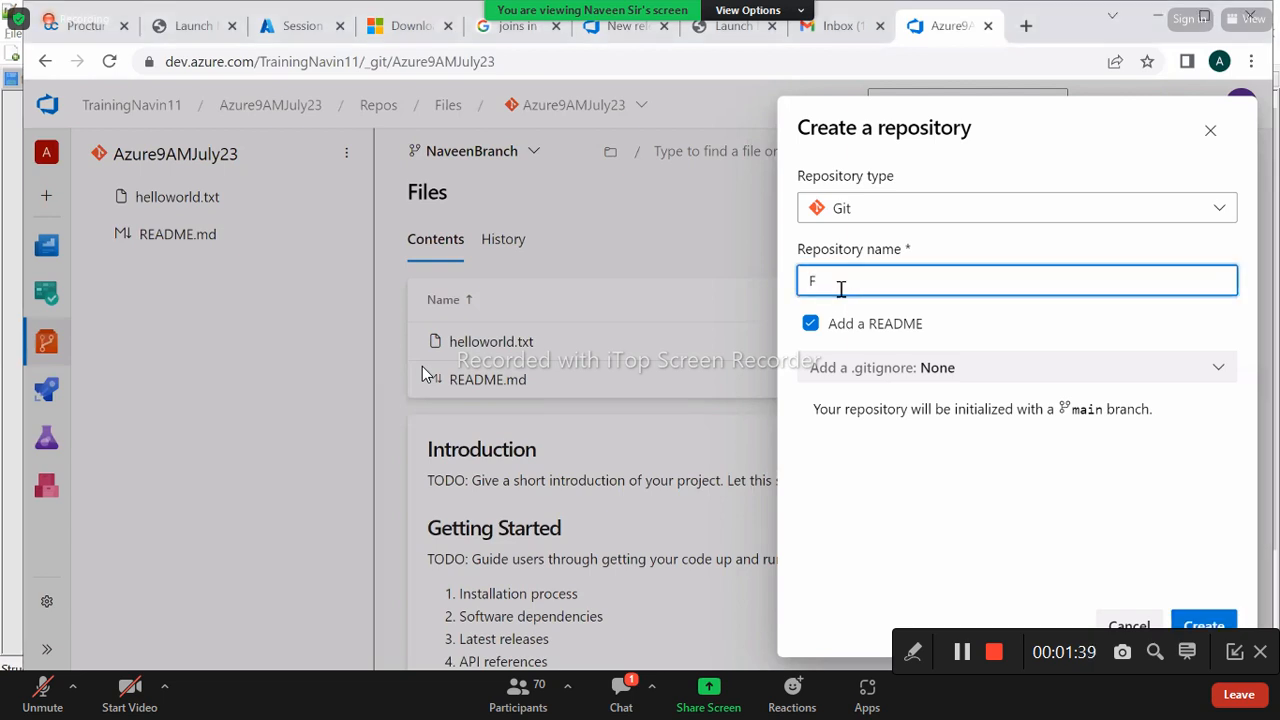
text(ERepo)
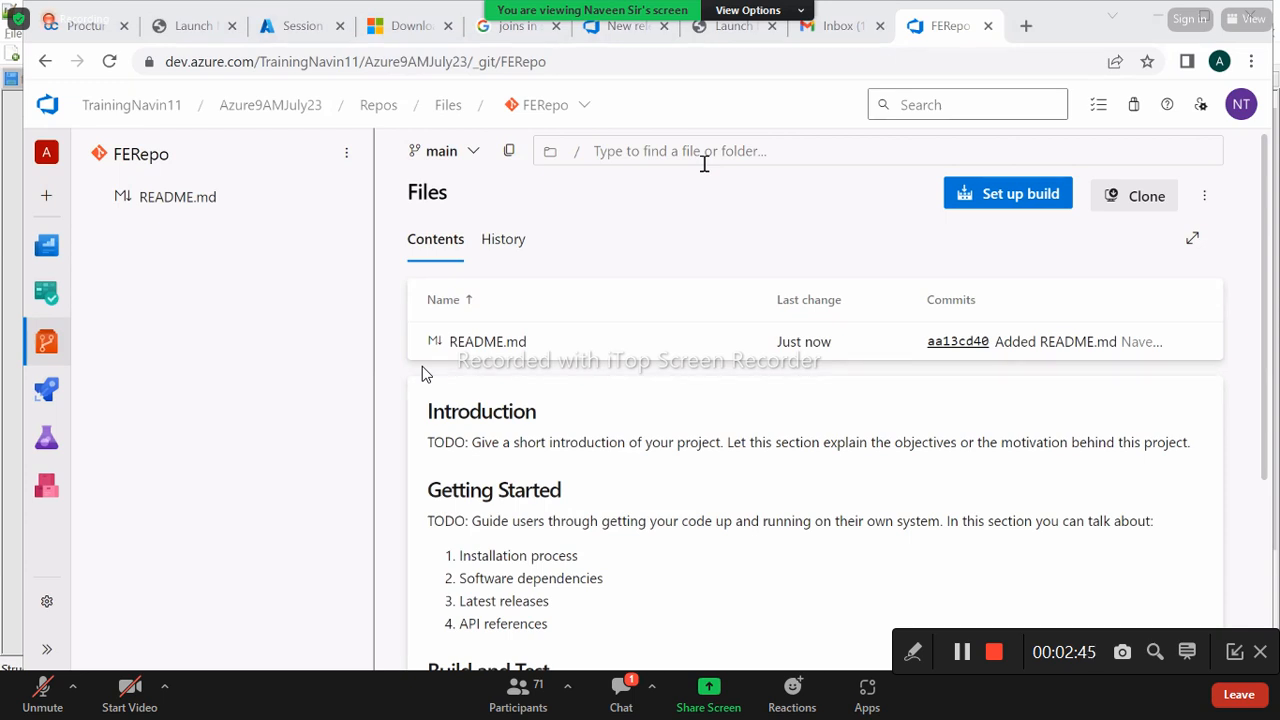
click(565, 107)
click(293, 301)
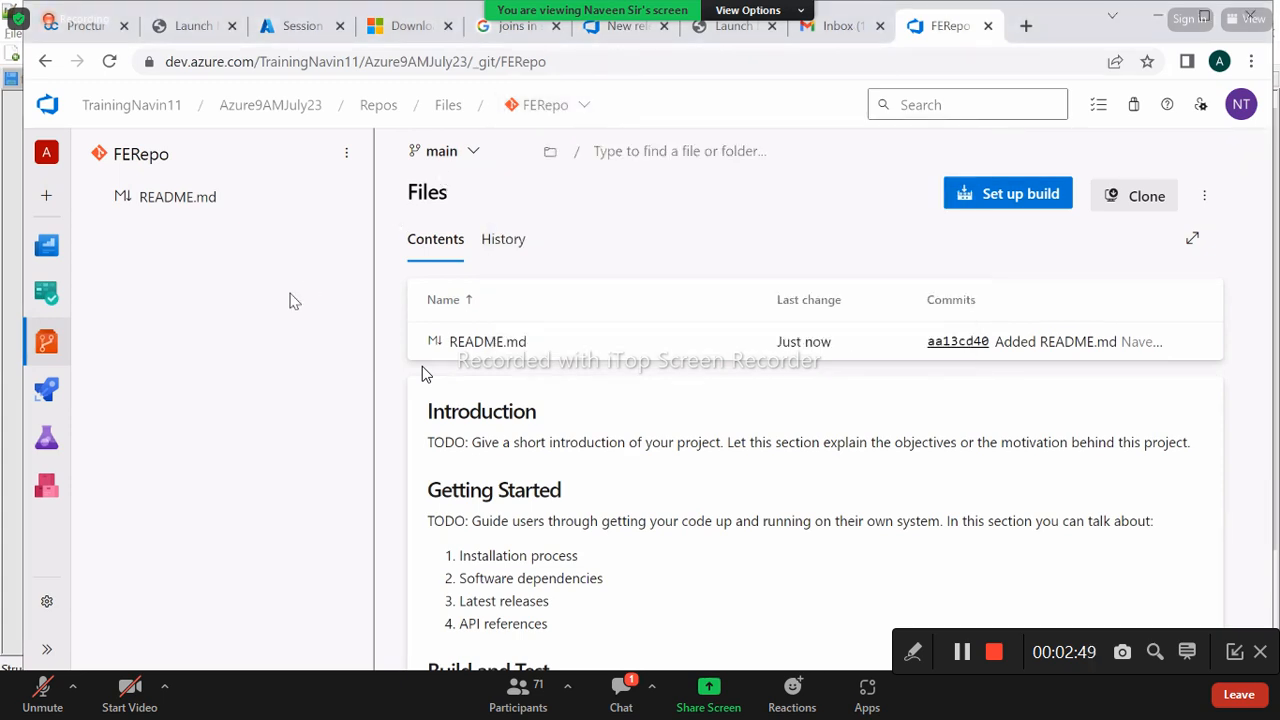
Create a new branch named KumarBranch based on main in FERepo
click(452, 158)
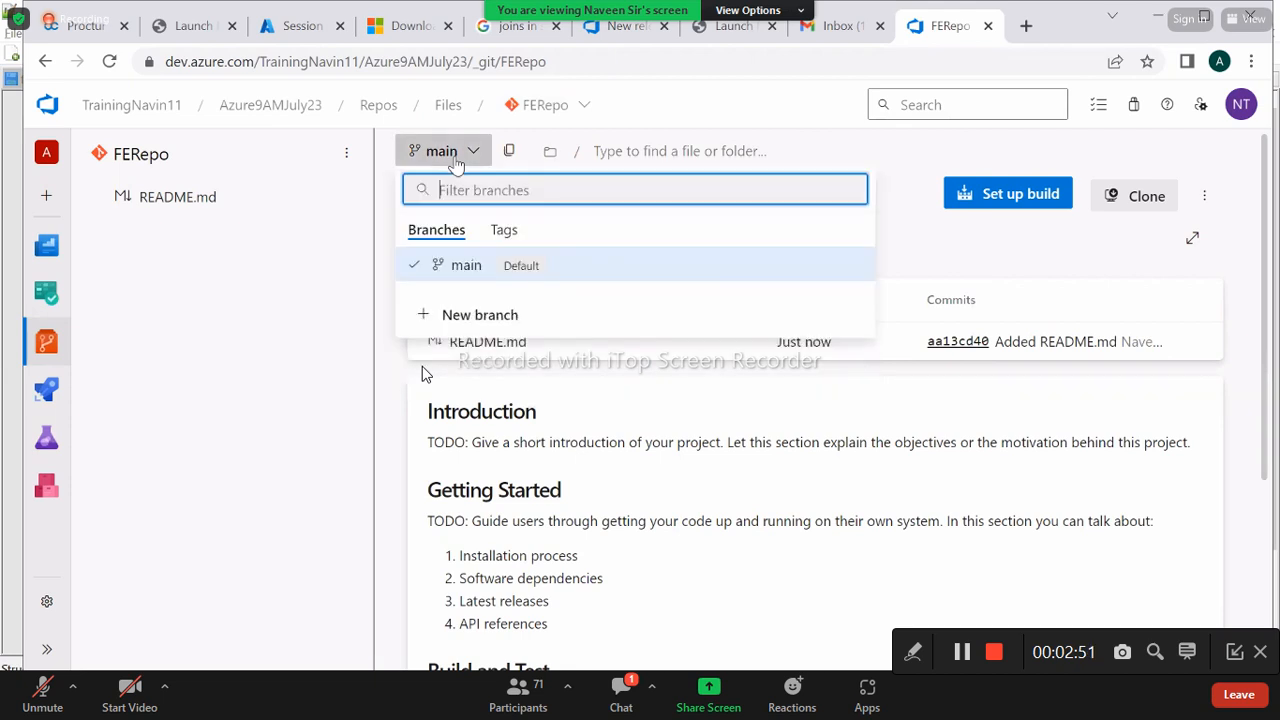
click(470, 312)
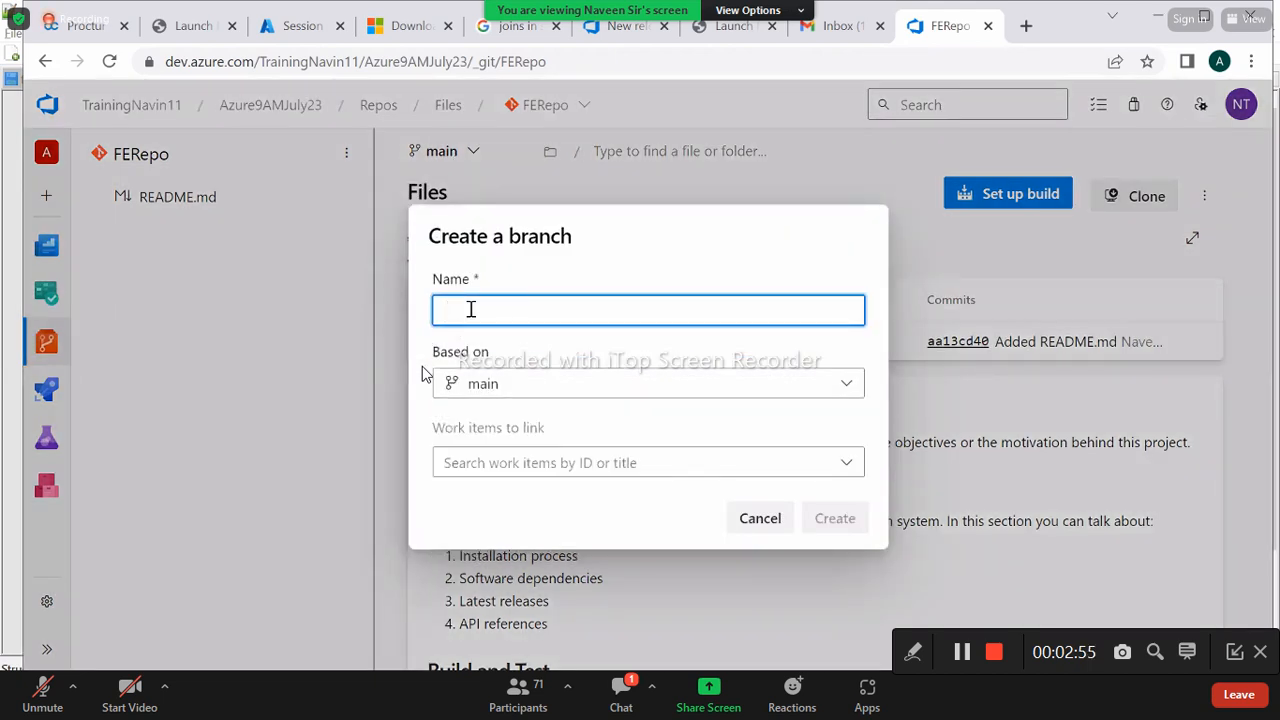
text(KumarN)
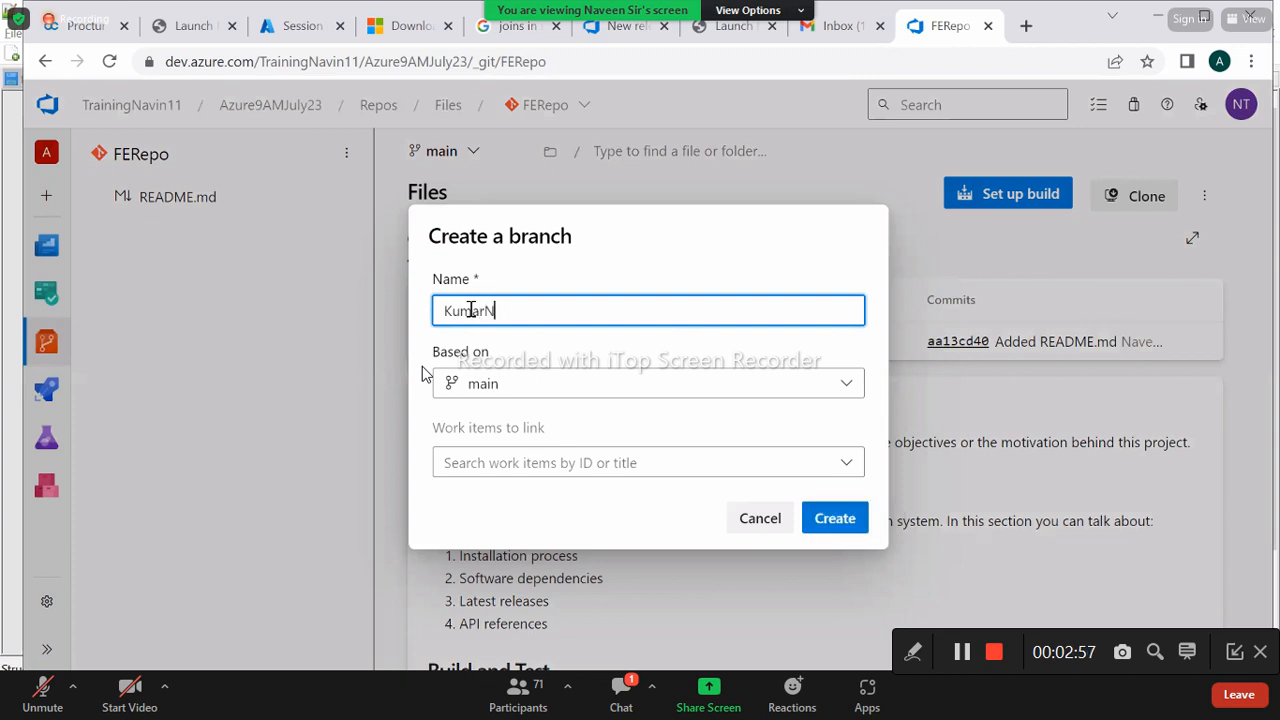
key(BackSpace)
text(Branch)
click(812, 518)
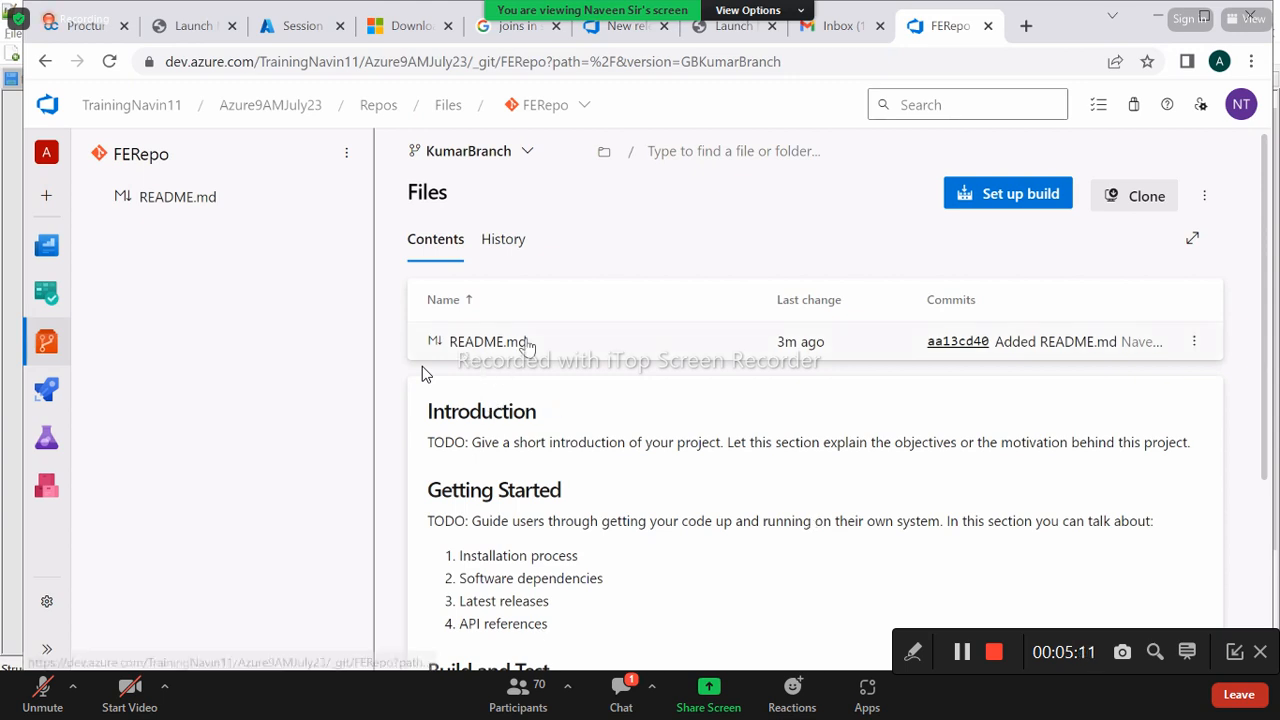
Upload Terraform.tfstate from the Downloads folder and commit it to KumarBranch
click(1204, 196)
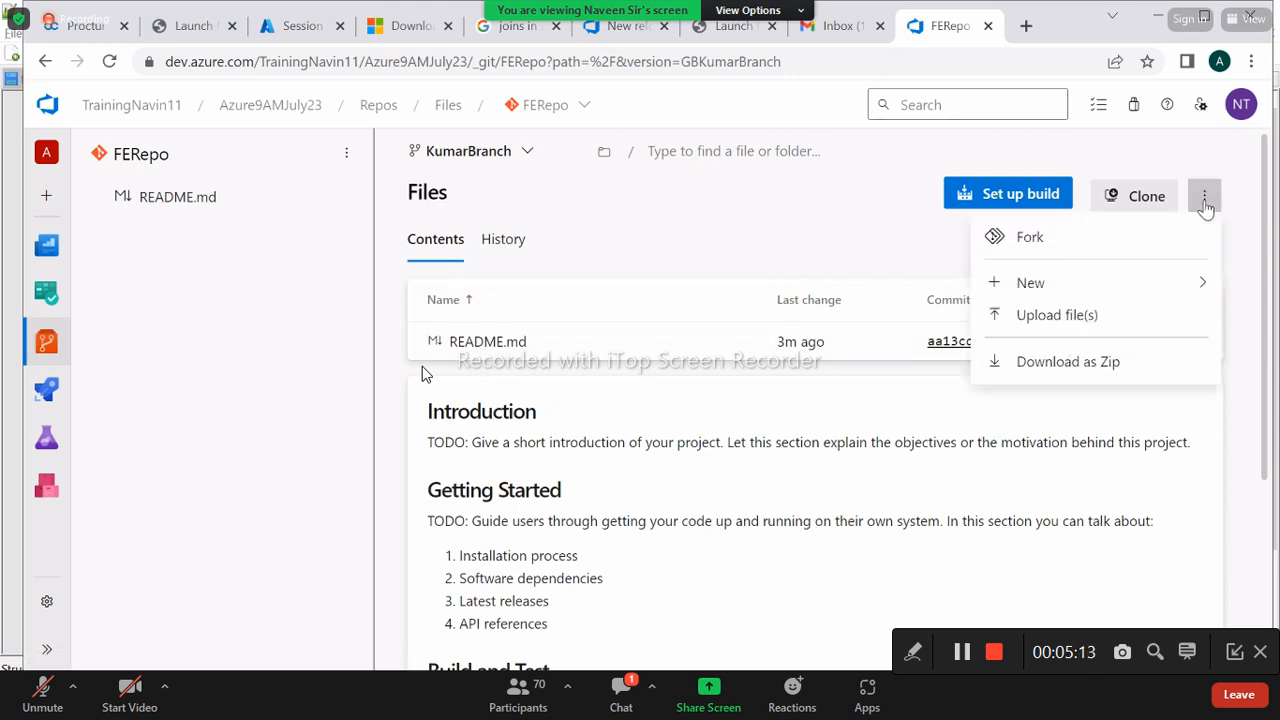
click(1052, 316)
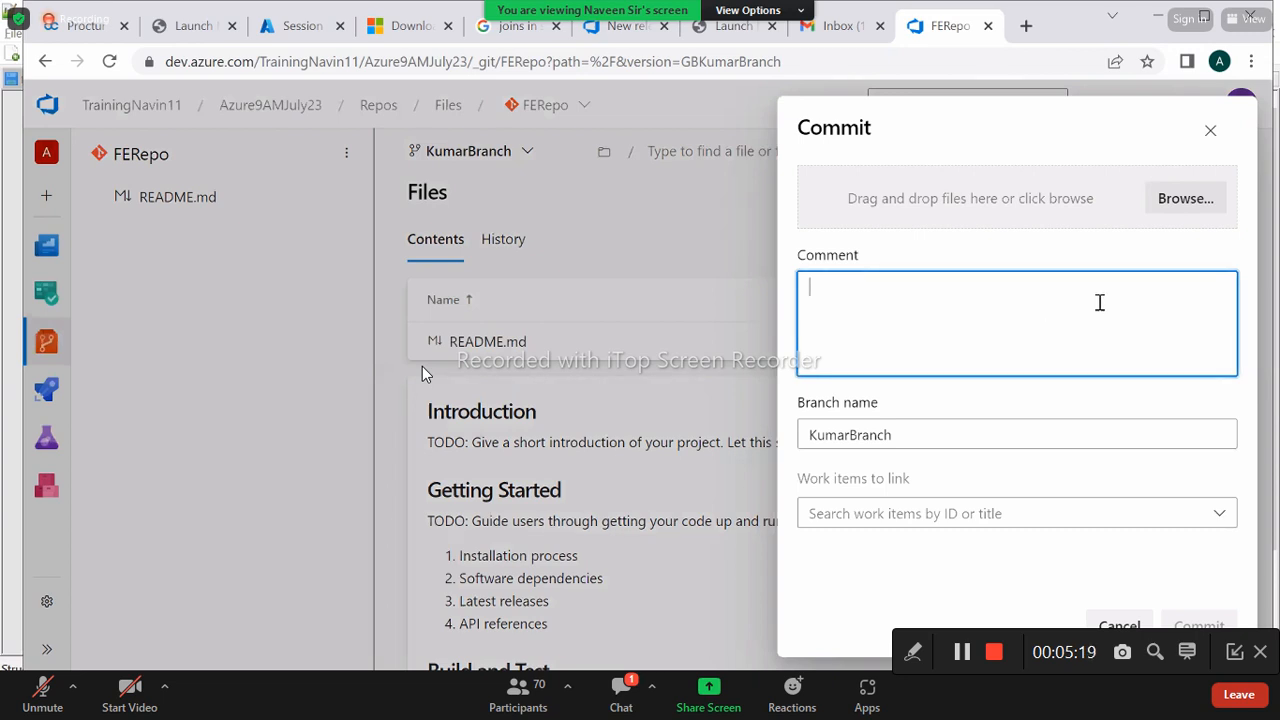
click(1172, 202)
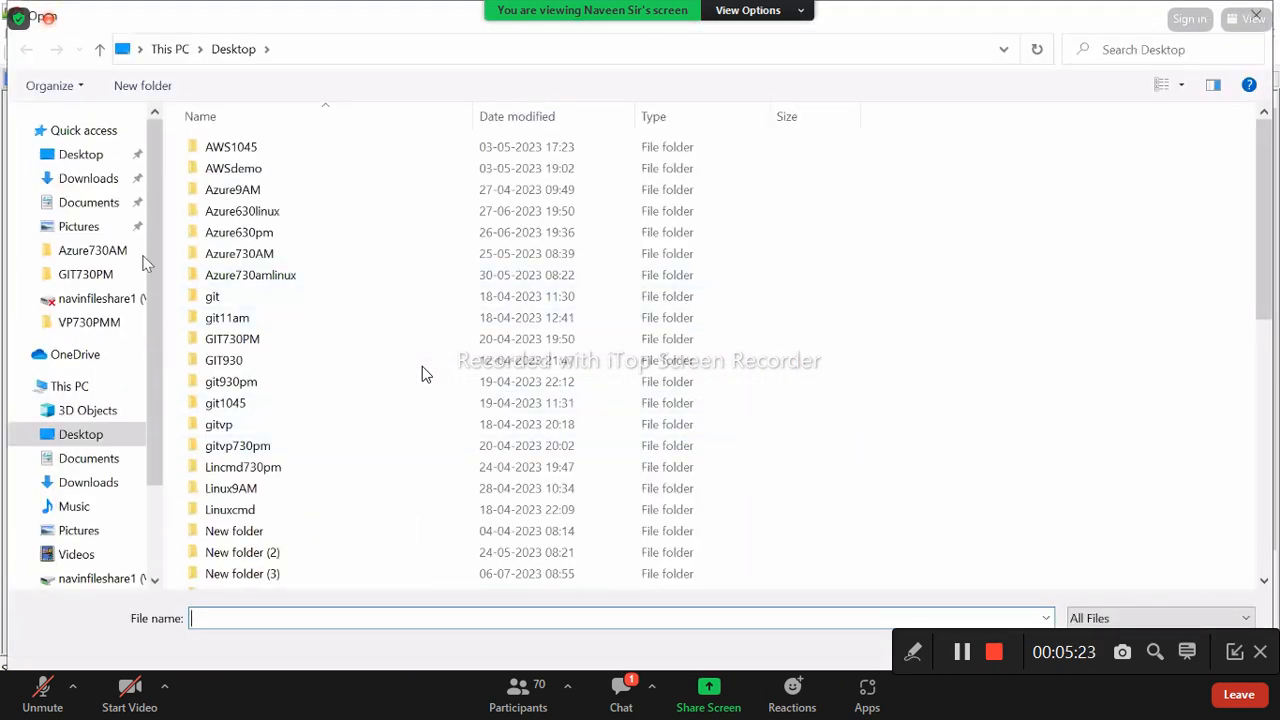
click(87, 180)
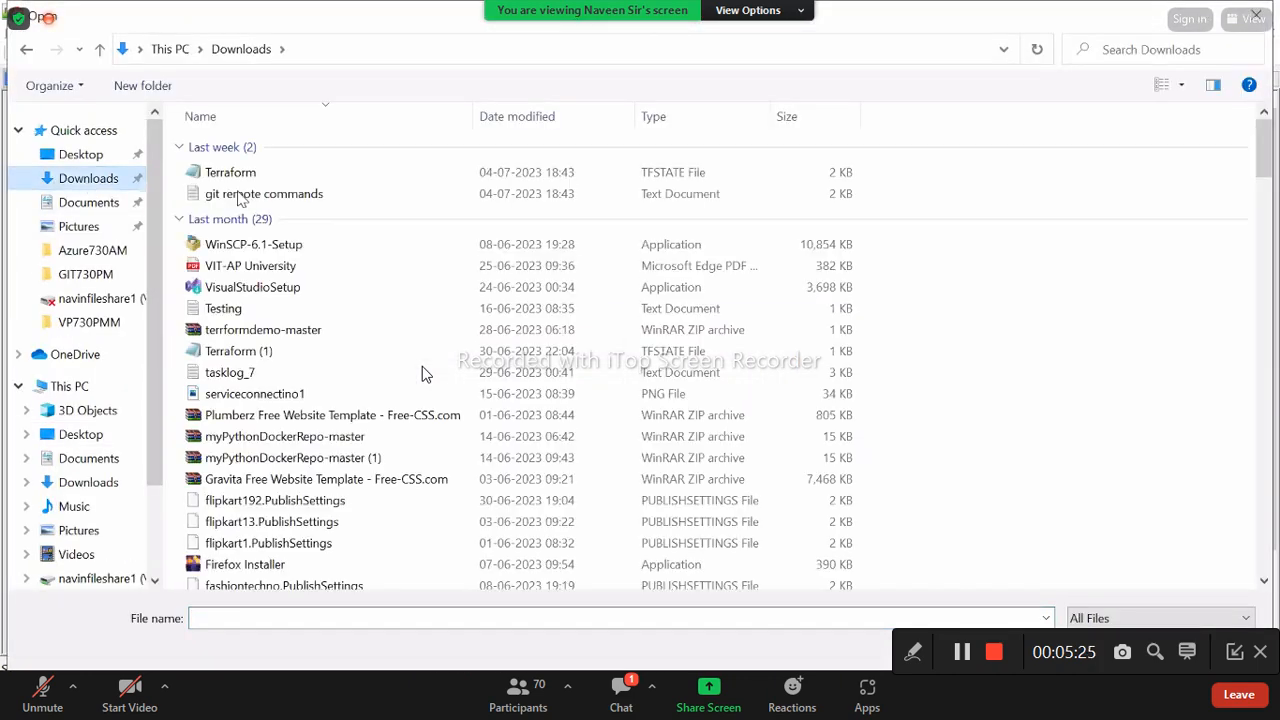
double_click(243, 175)
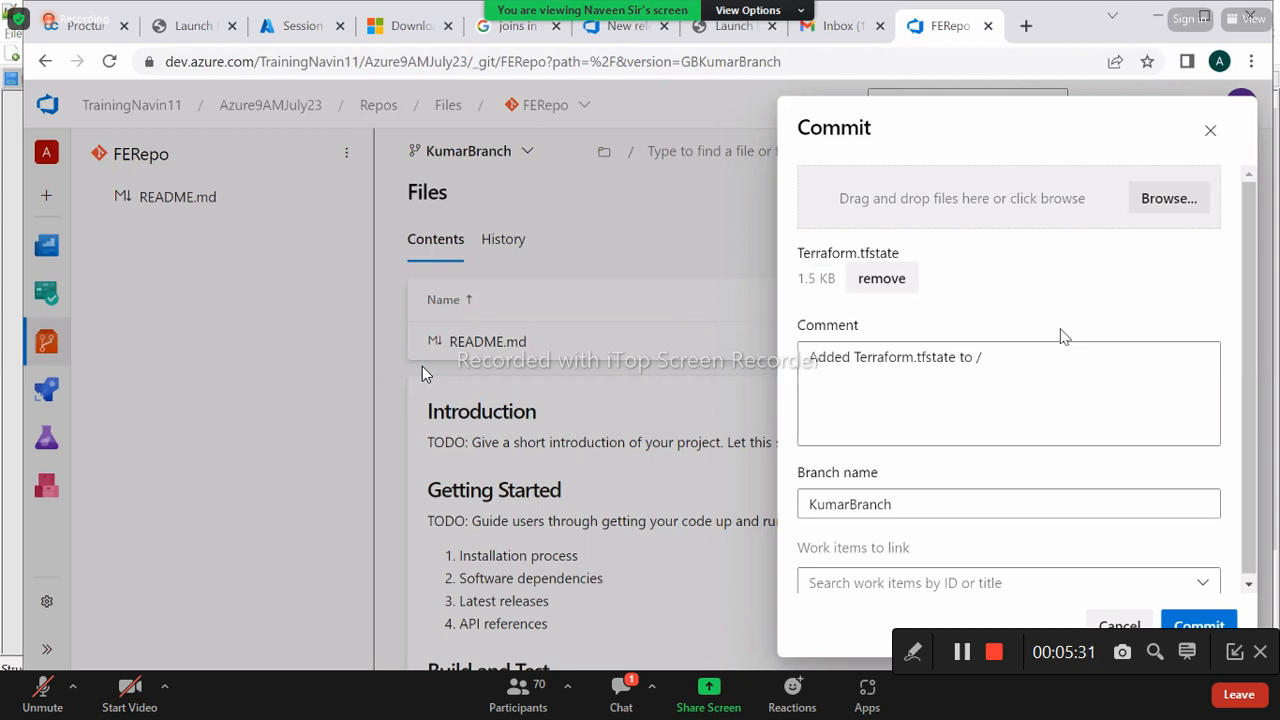
click(1188, 623)
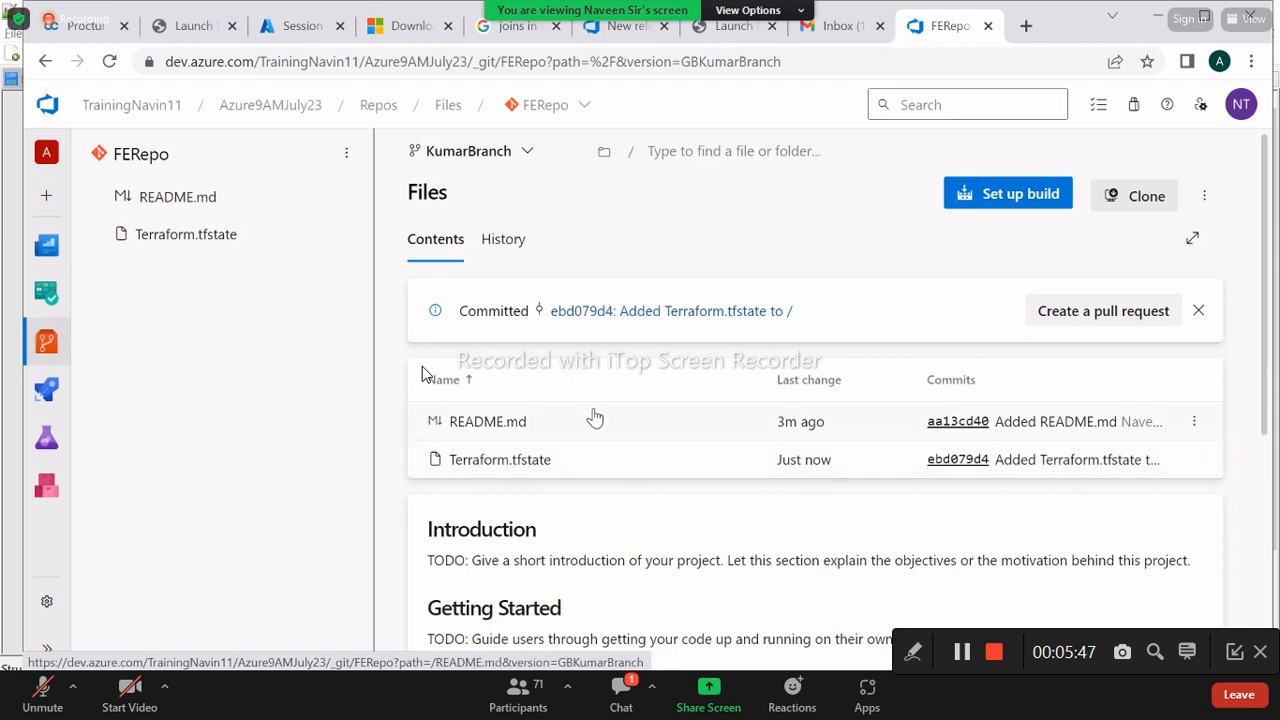
Switch to the main branch and start a new pull request from KumarBranch into main
click(517, 152)
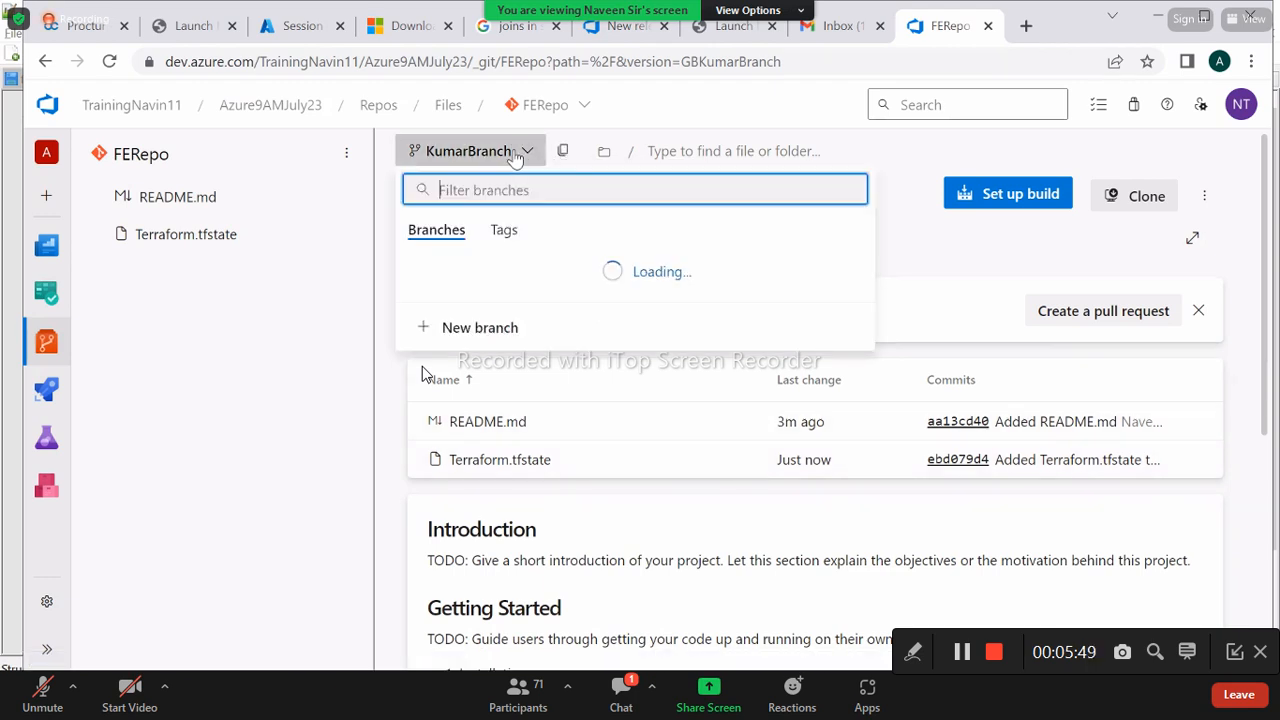
click(470, 264)
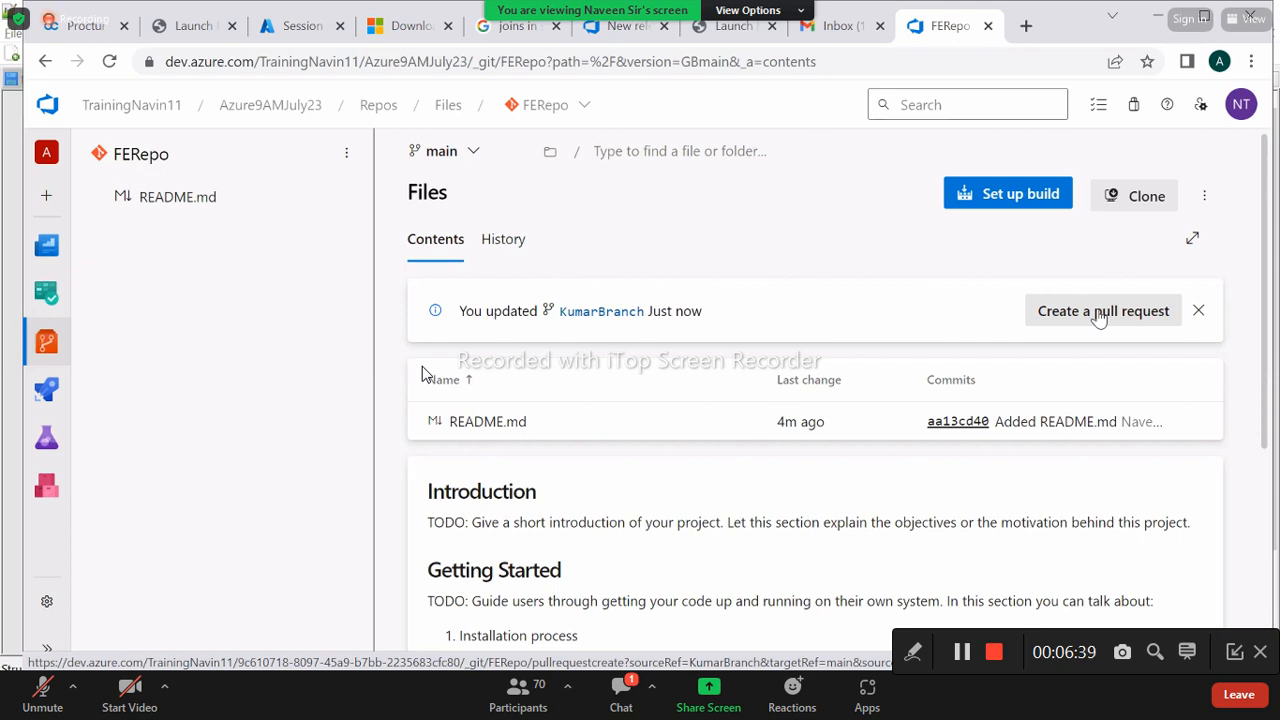
click(1100, 316)
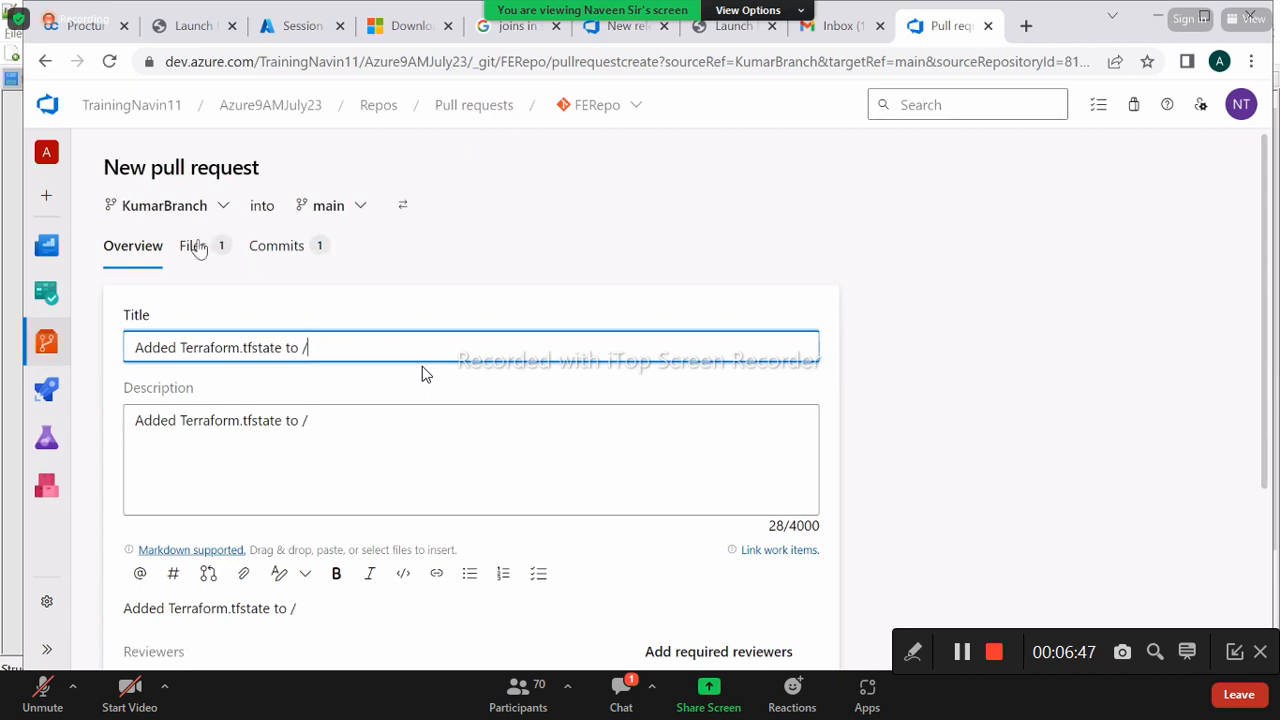
Examine the pull request's changed Terraform.tfstate file in inline and side-by-side modes, along with its commits and overview
click(195, 246)
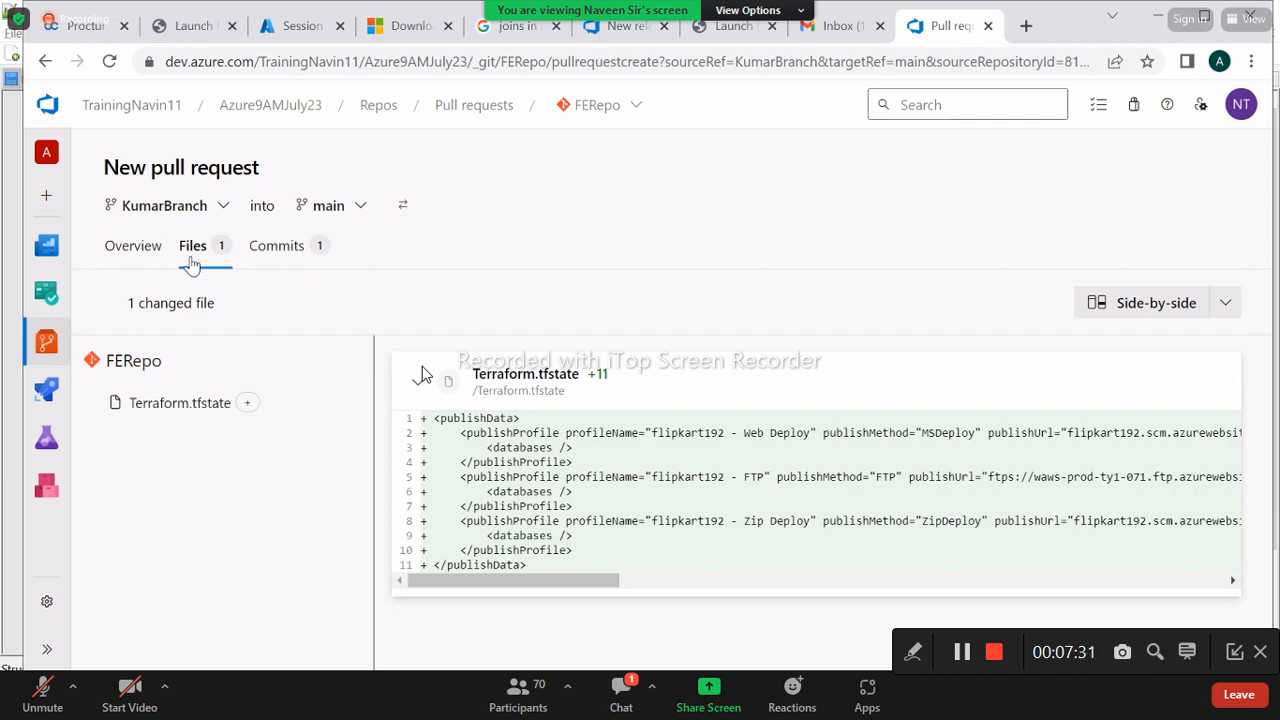
click(1133, 303)
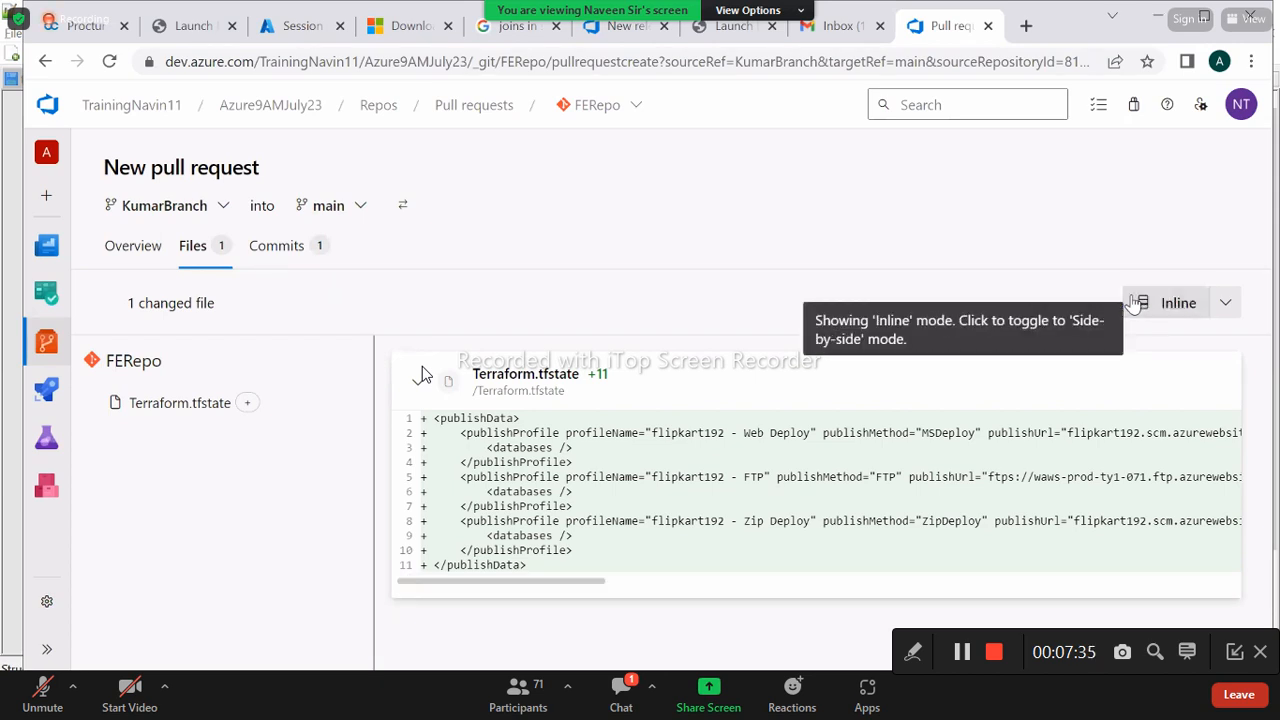
click(1133, 303)
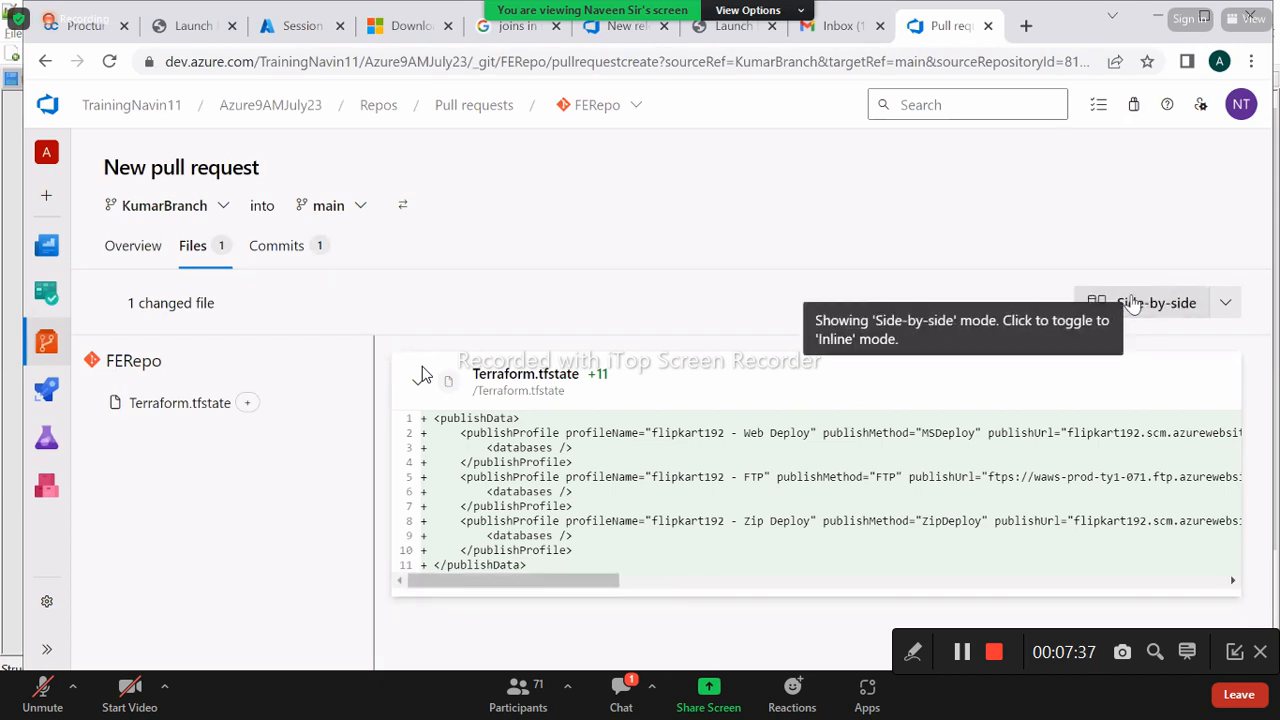
click(1133, 303)
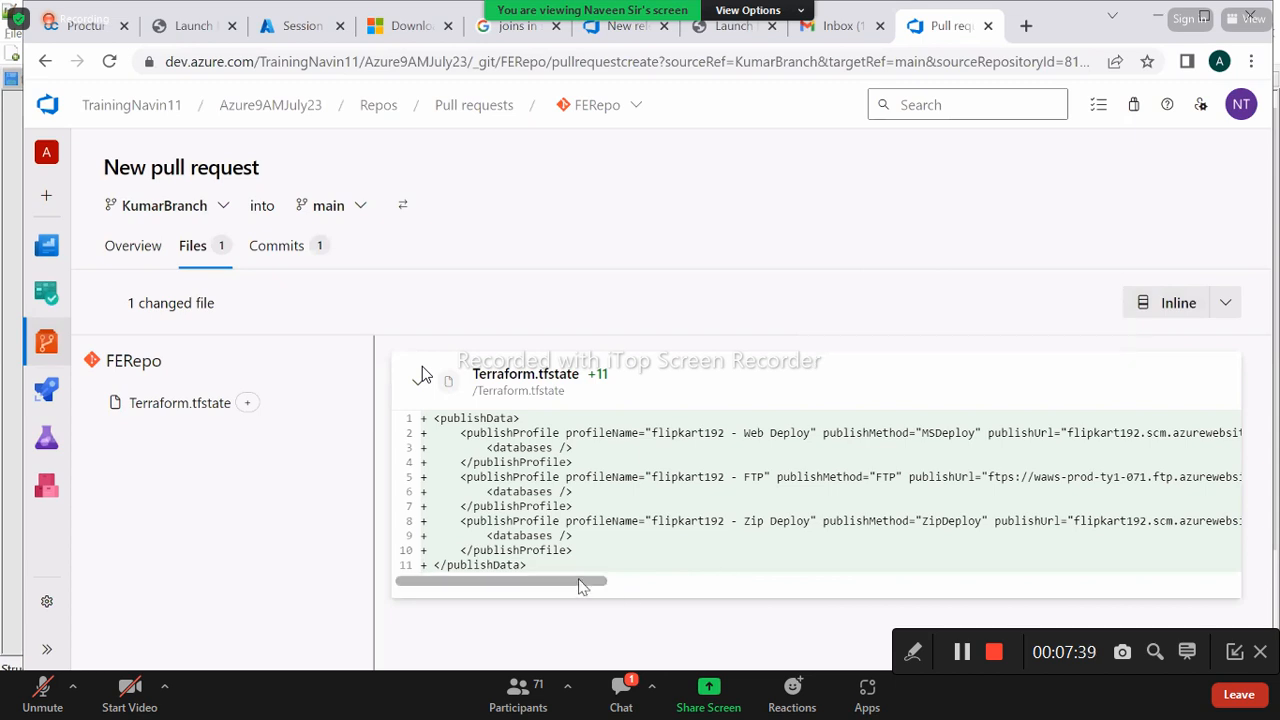
click(1168, 303)
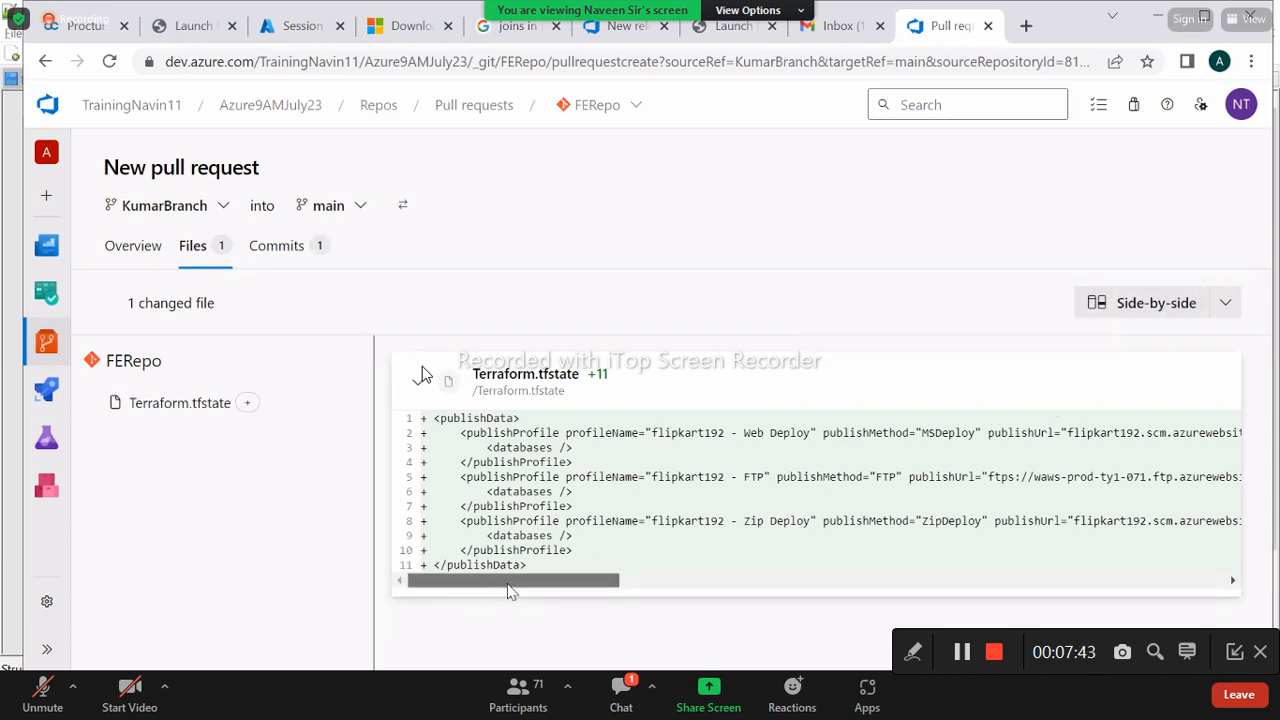
drag(506, 582, 868, 582)
drag(1112, 471, 400, 500)
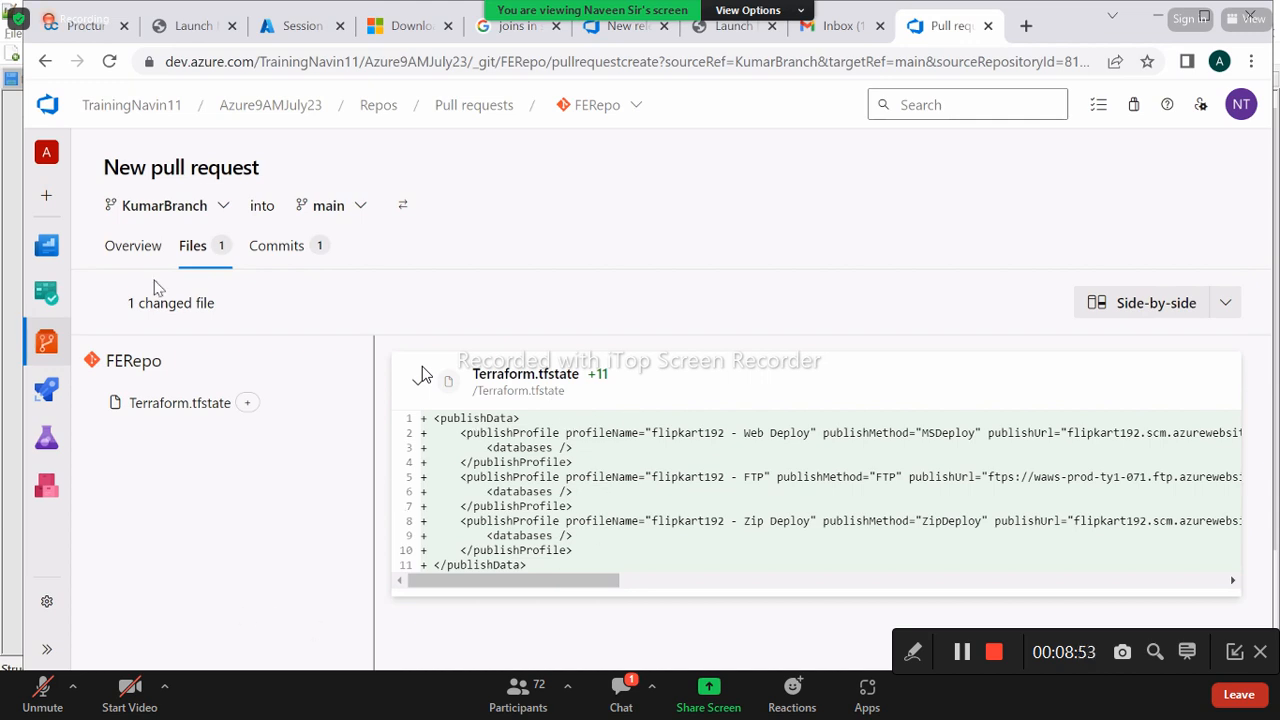
click(284, 250)
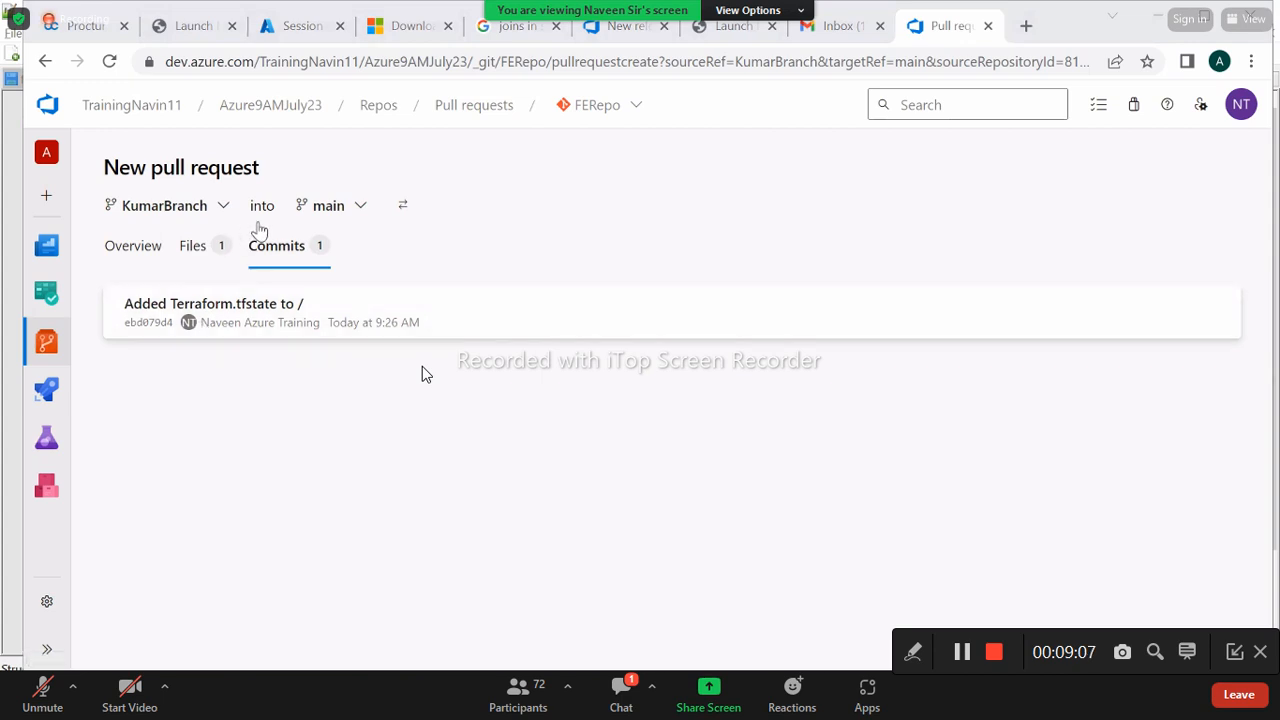
click(190, 247)
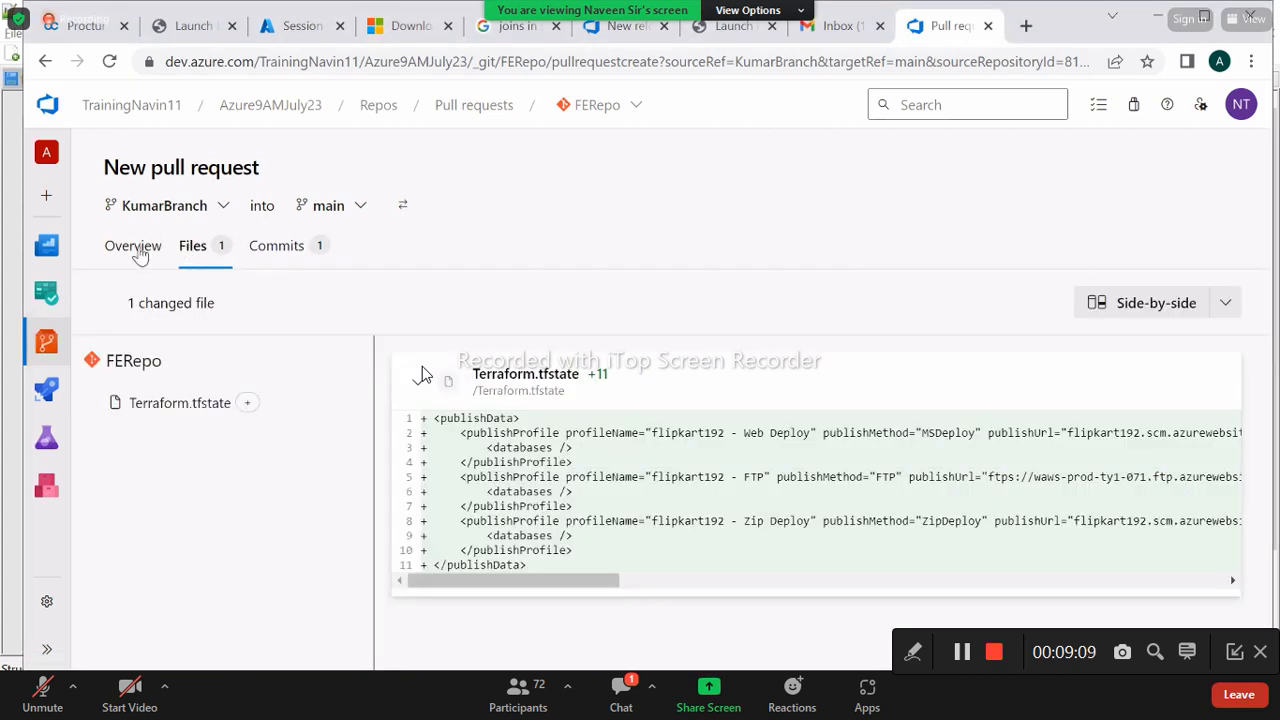
click(140, 250)
click(268, 256)
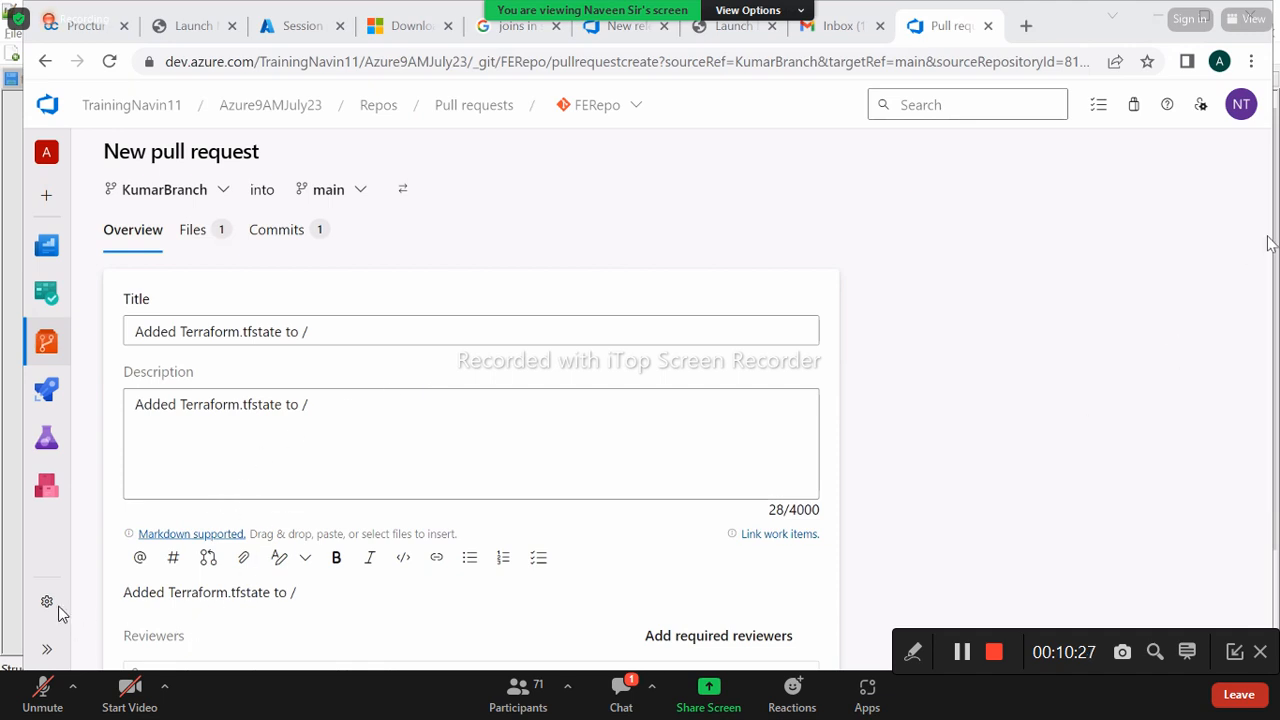
Show the required reviewers field and create the pull request without assigning any reviewers
drag(1268, 243, 1268, 331)
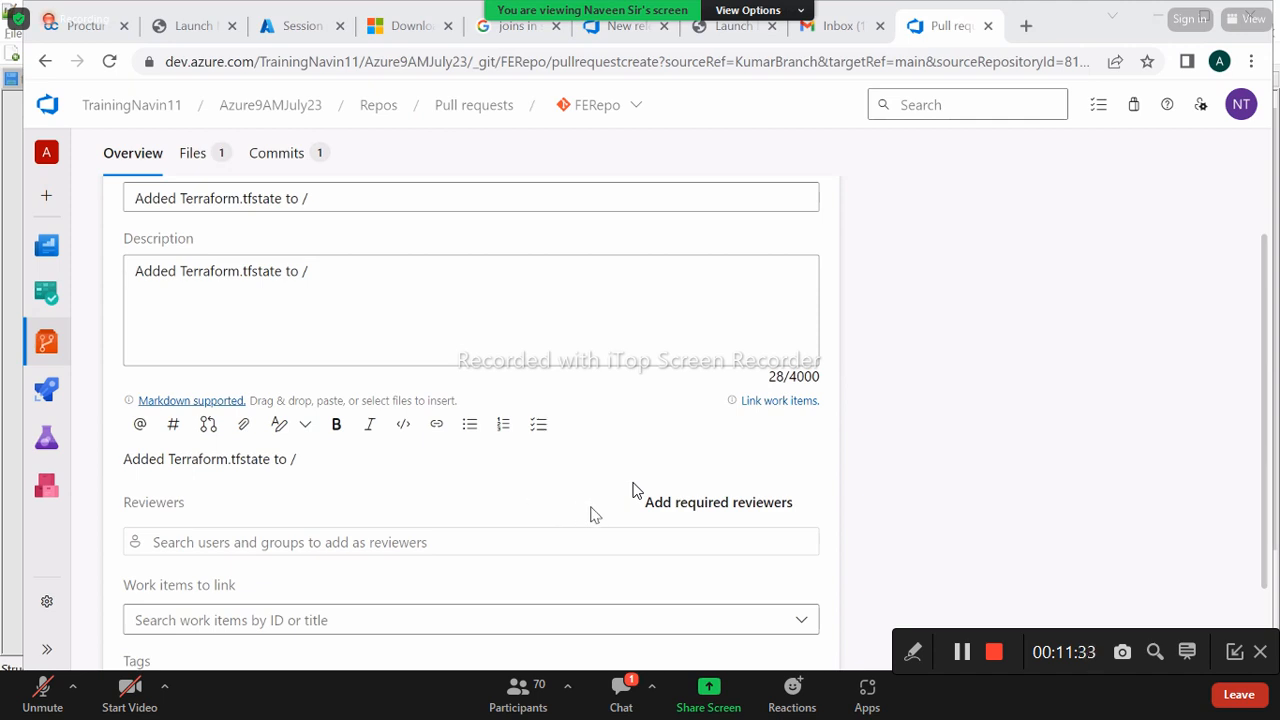
click(676, 503)
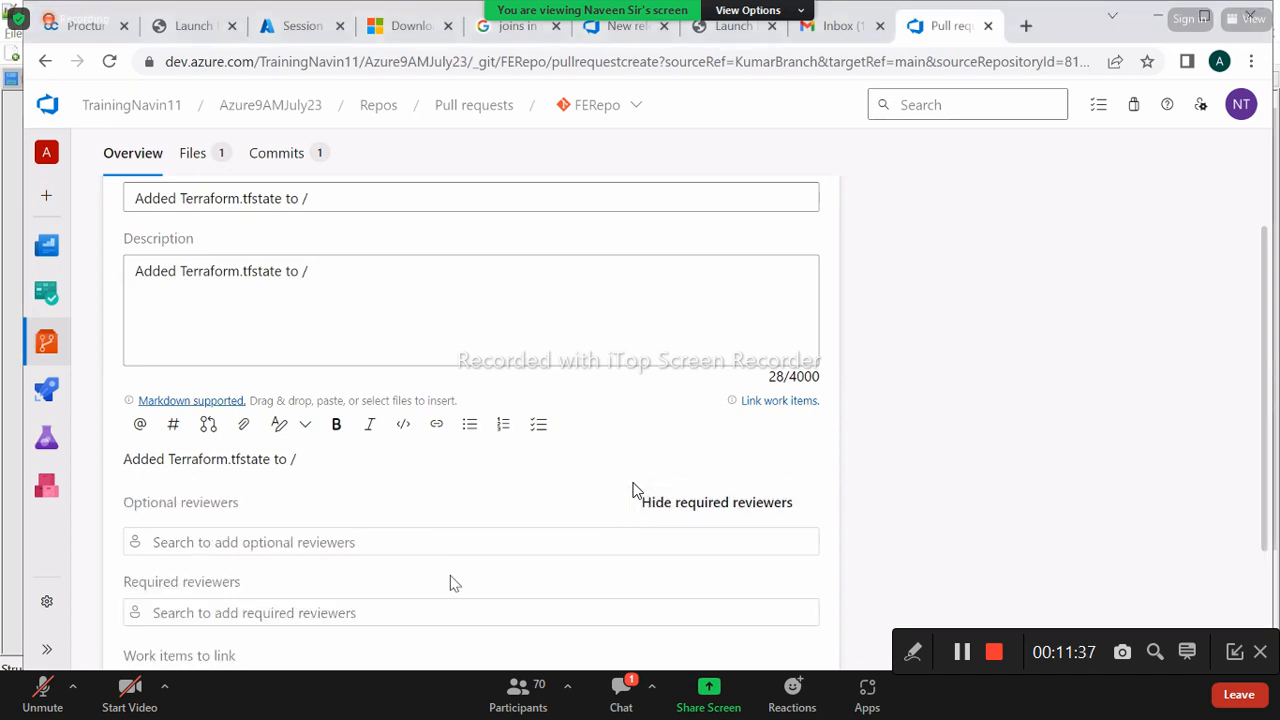
click(172, 614)
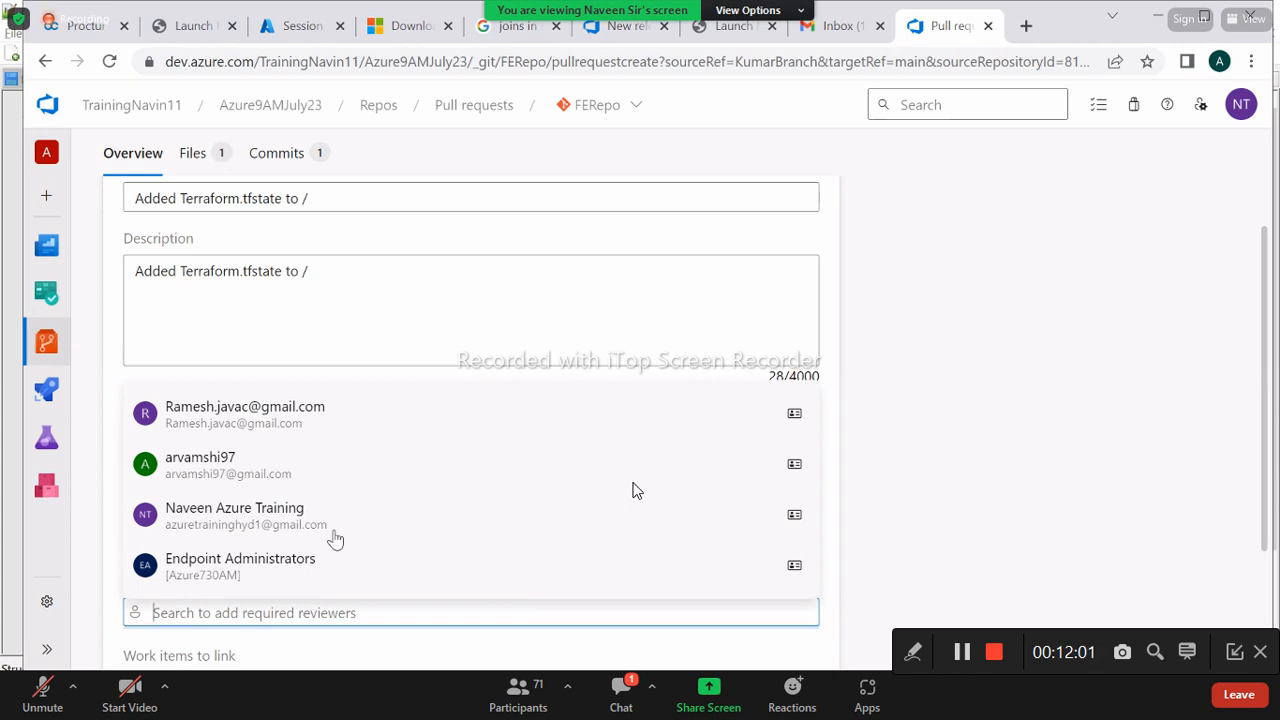
click(1183, 367)
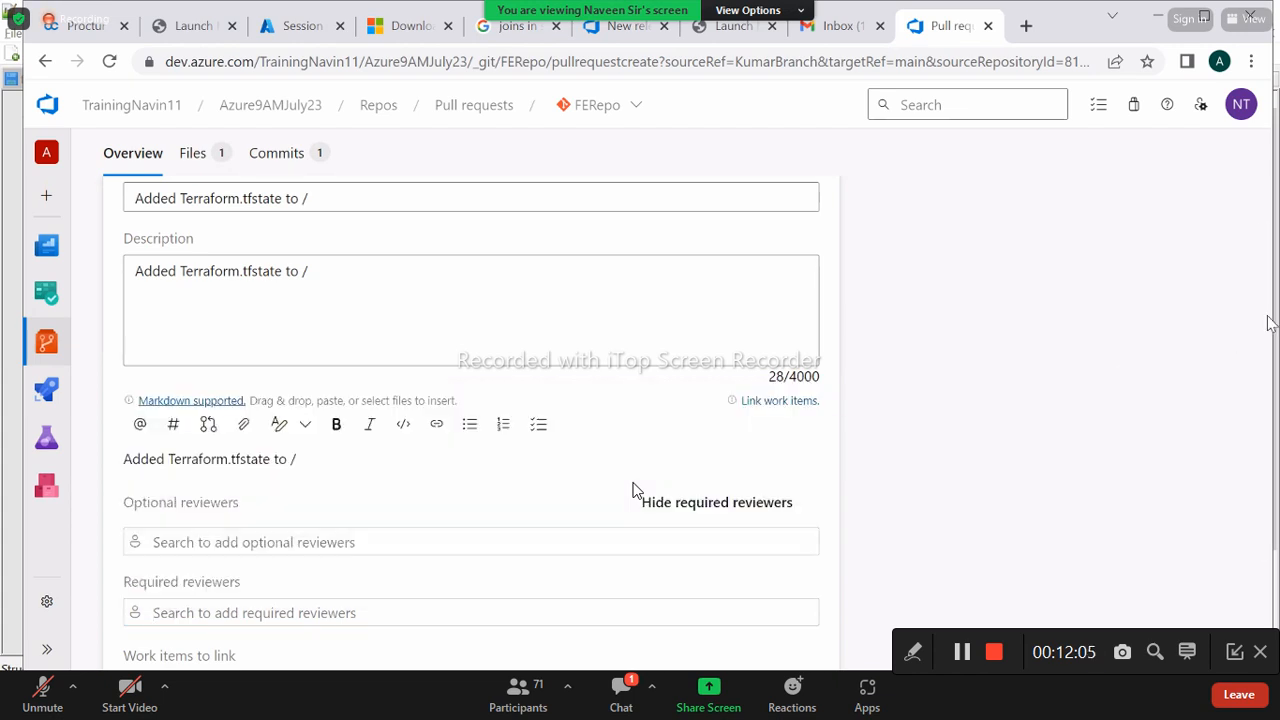
scroll(632, 490, down, 2)
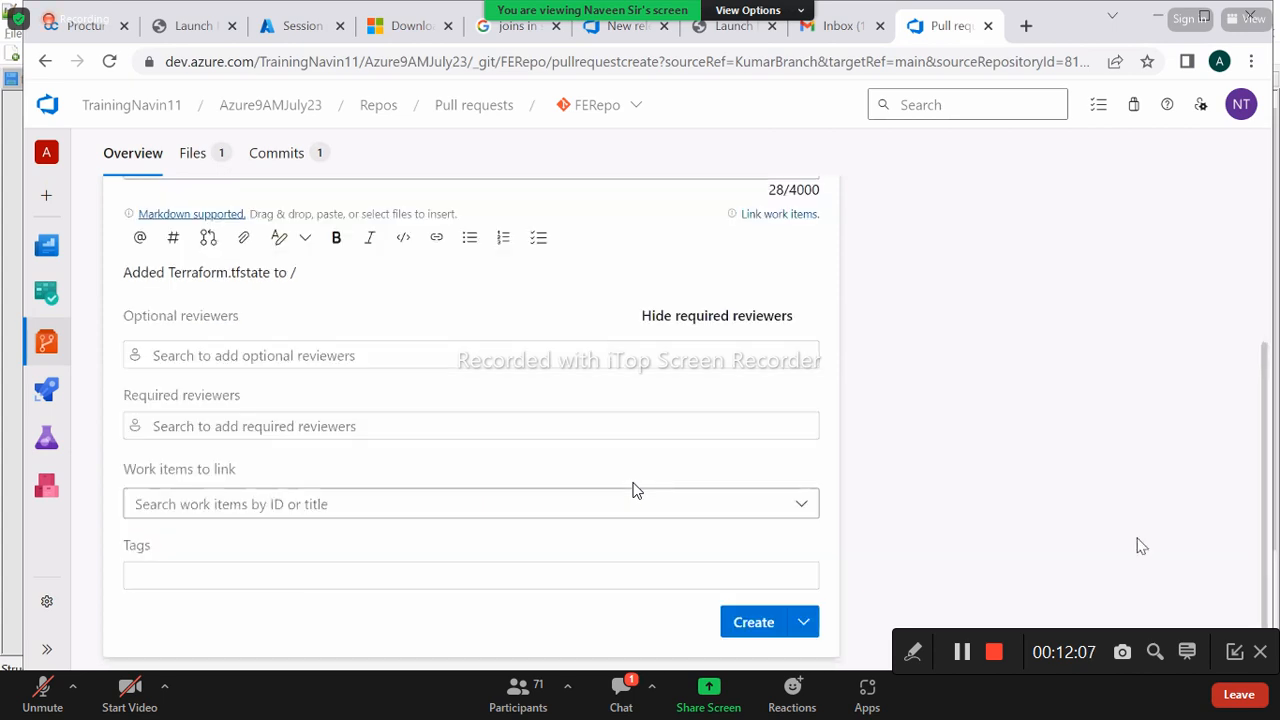
click(760, 622)
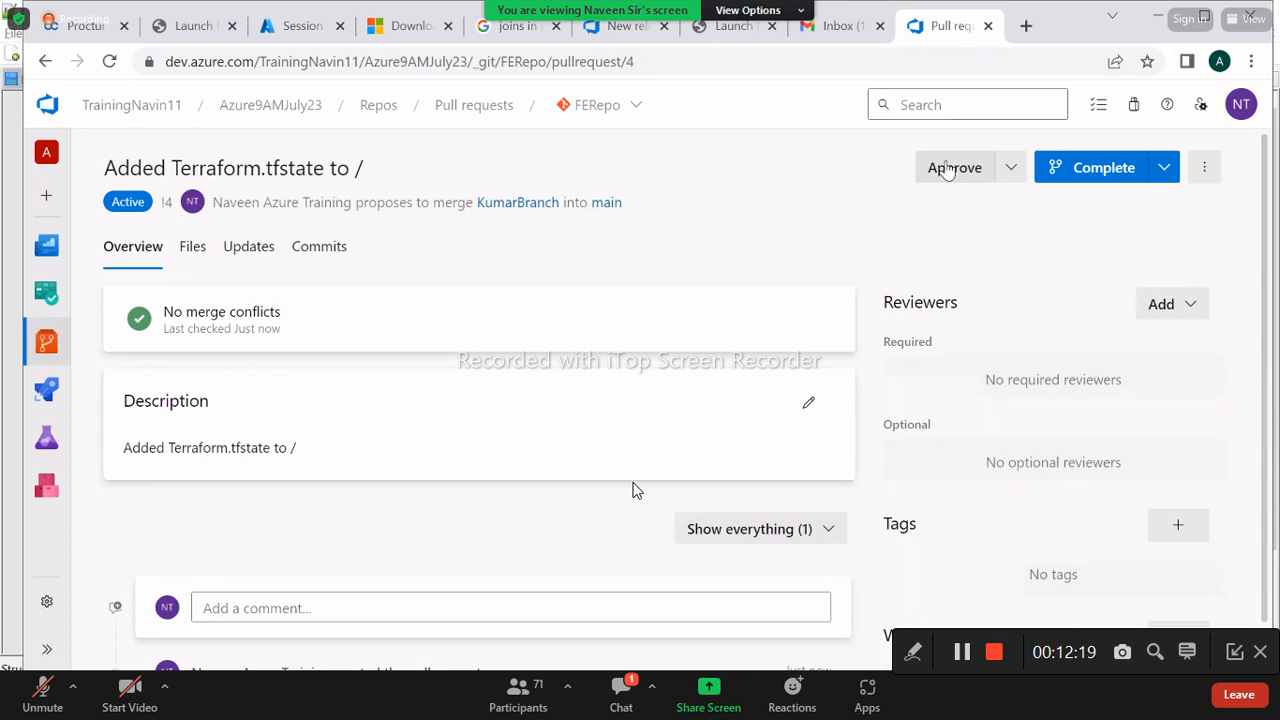
Complete the merge of the pull request into main with deletion of KumarBranch after merging turned off
click(1083, 172)
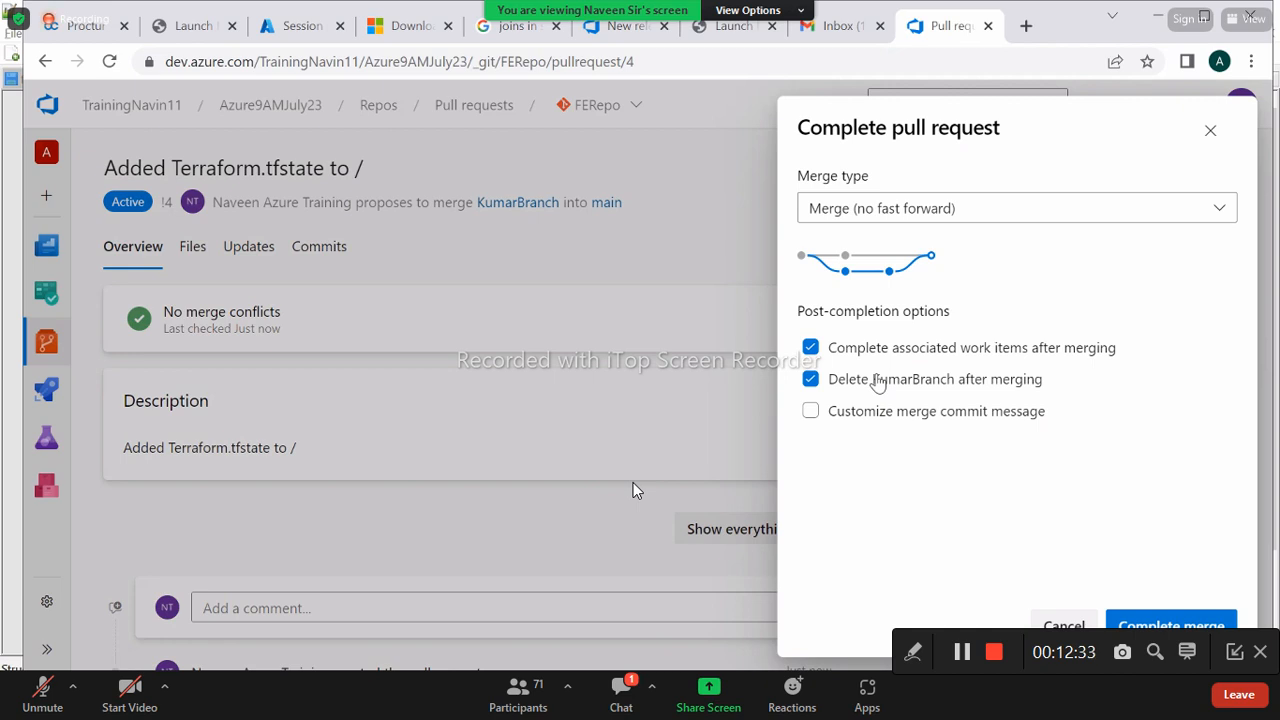
click(877, 383)
click(1171, 624)
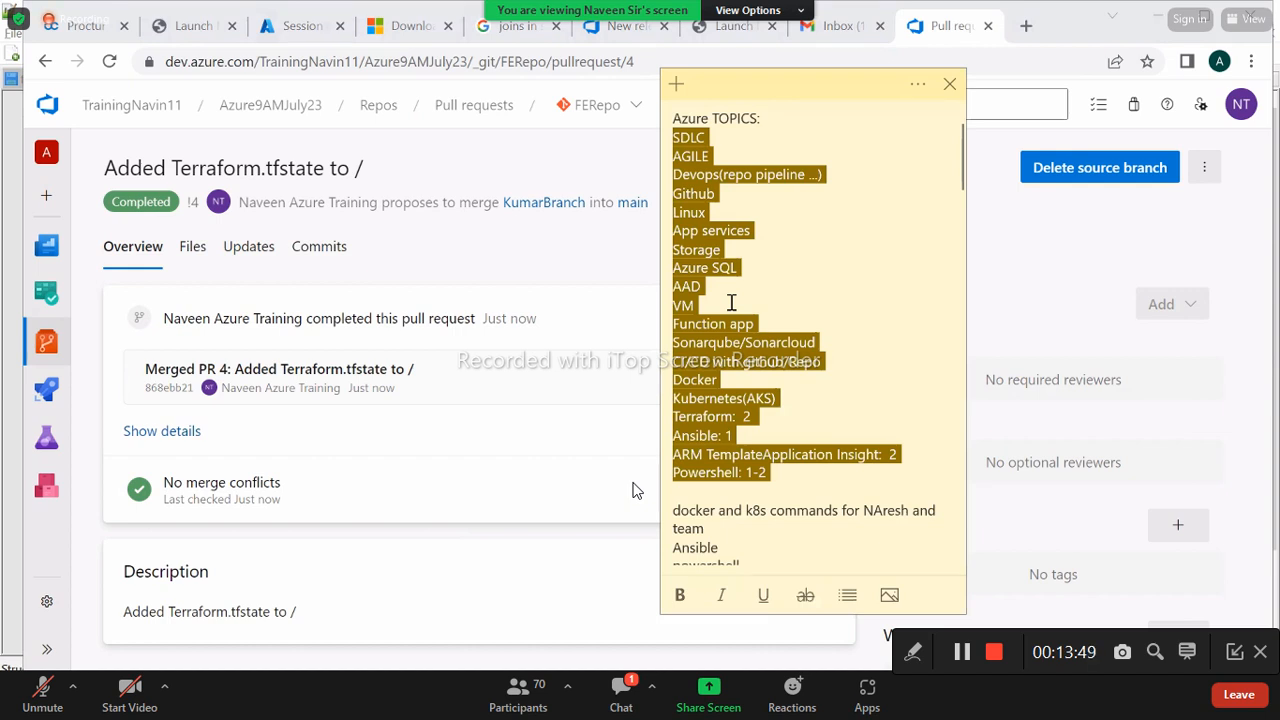
click(477, 445)
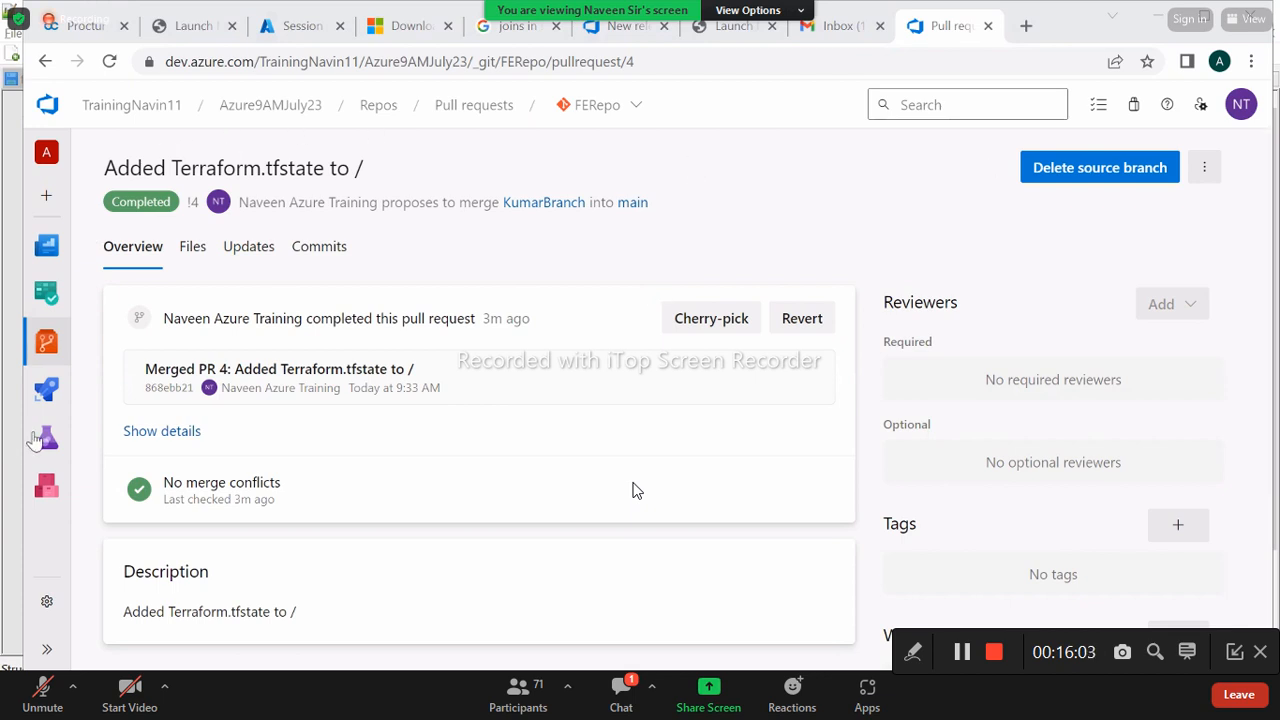
Start a new pull request in FERepo with main as the source branch and KumarBranch as the target
click(46, 343)
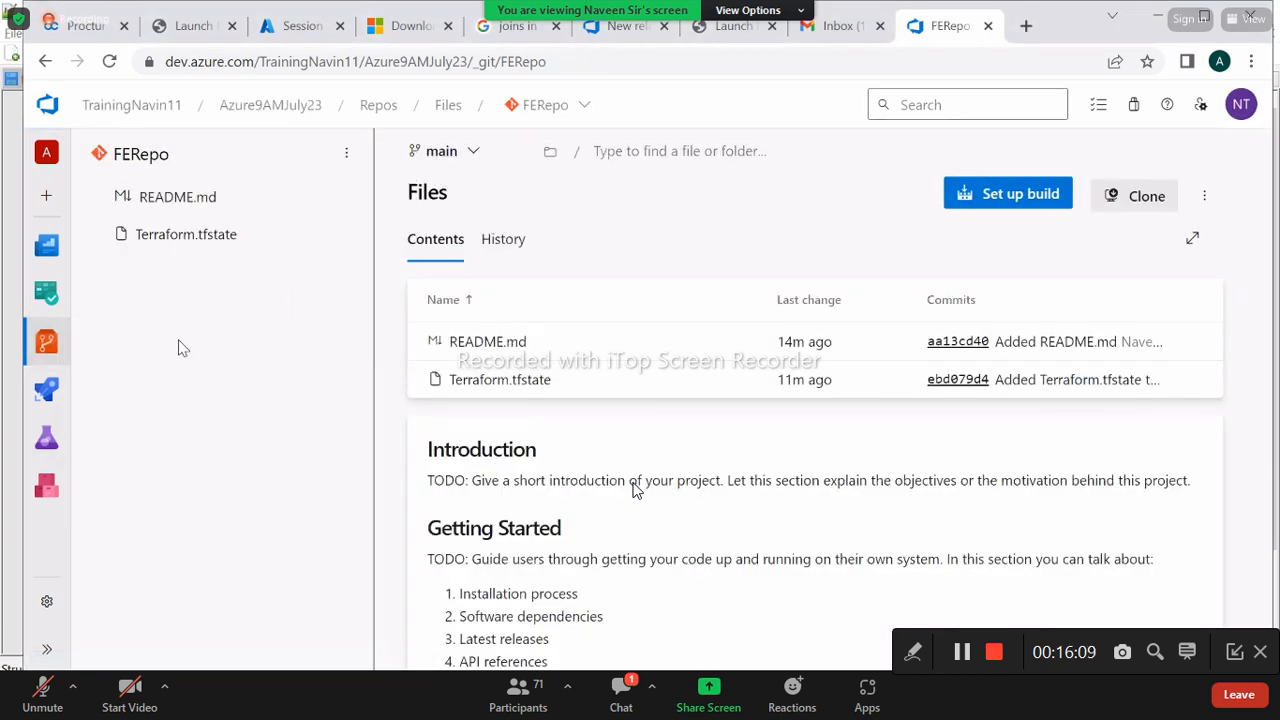
mouse_move(50, 355)
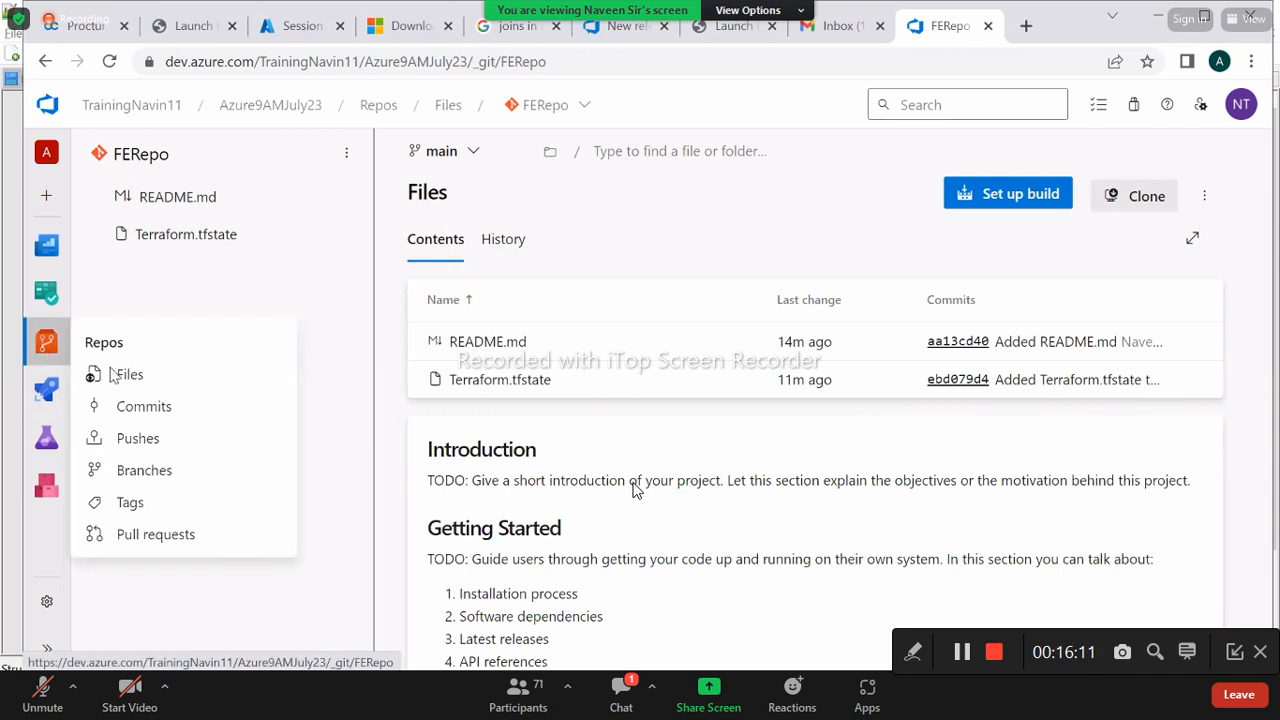
click(136, 538)
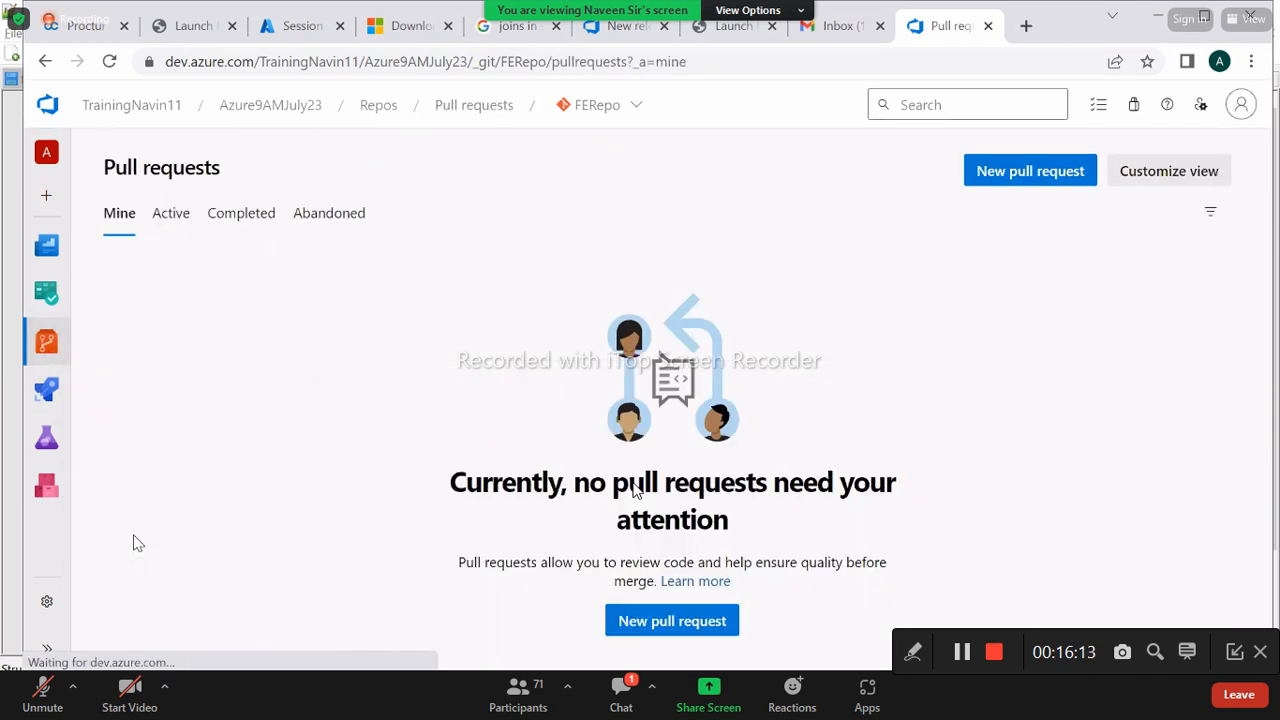
click(642, 632)
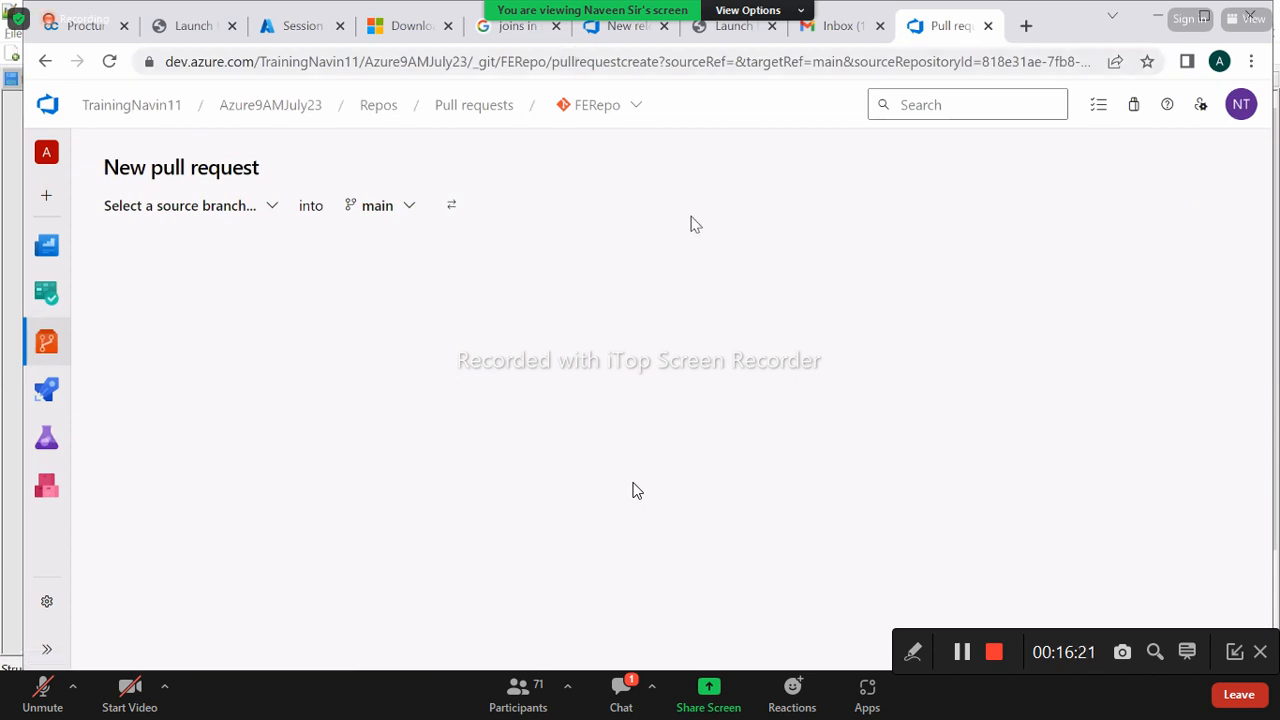
click(226, 208)
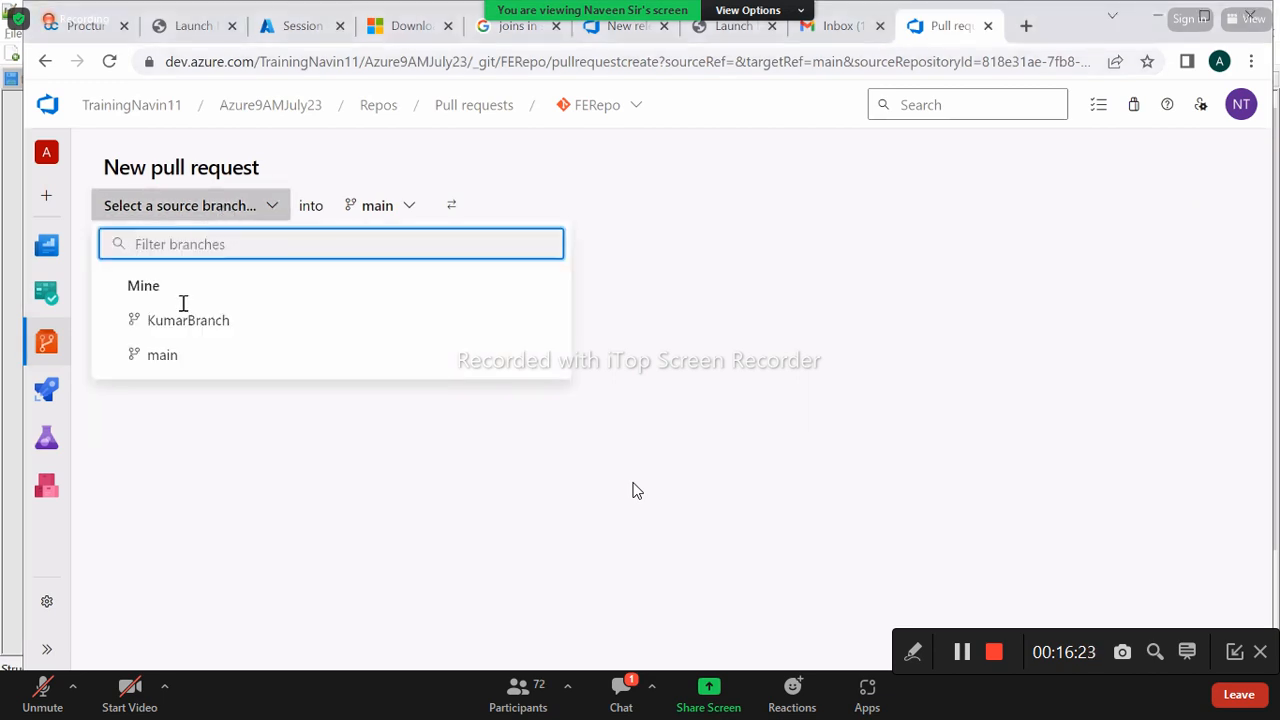
click(165, 356)
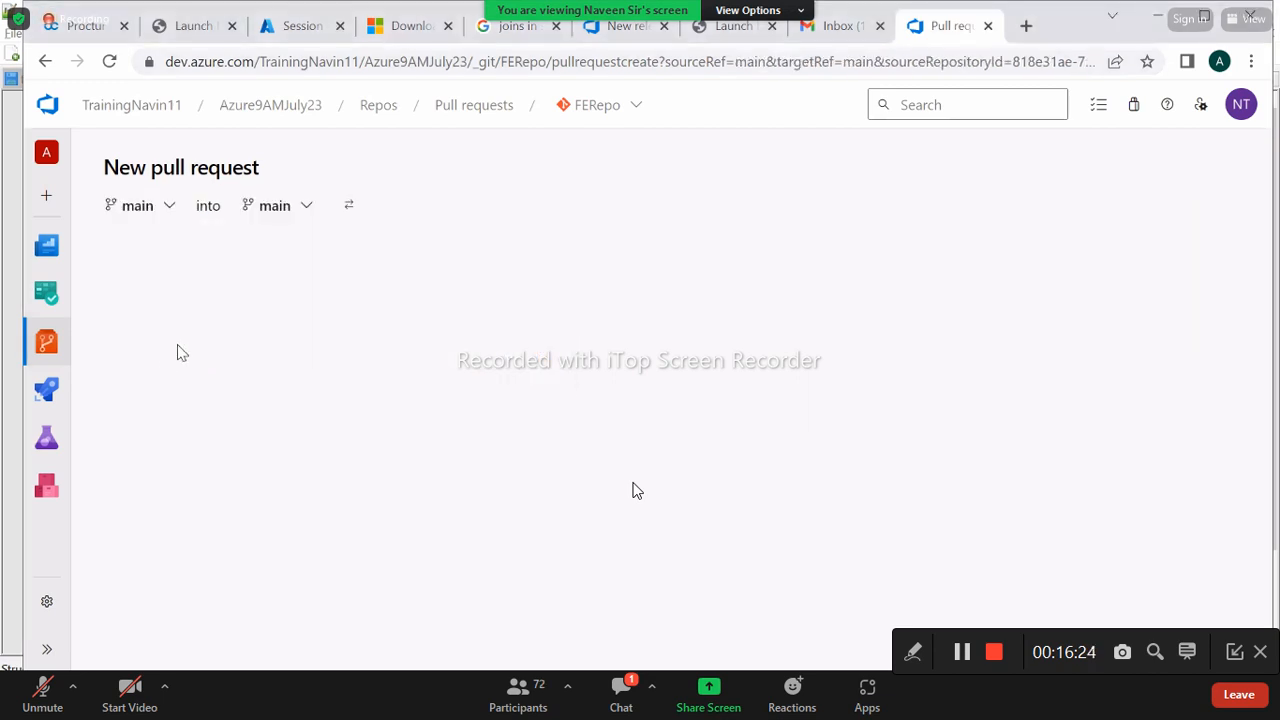
click(306, 207)
click(294, 327)
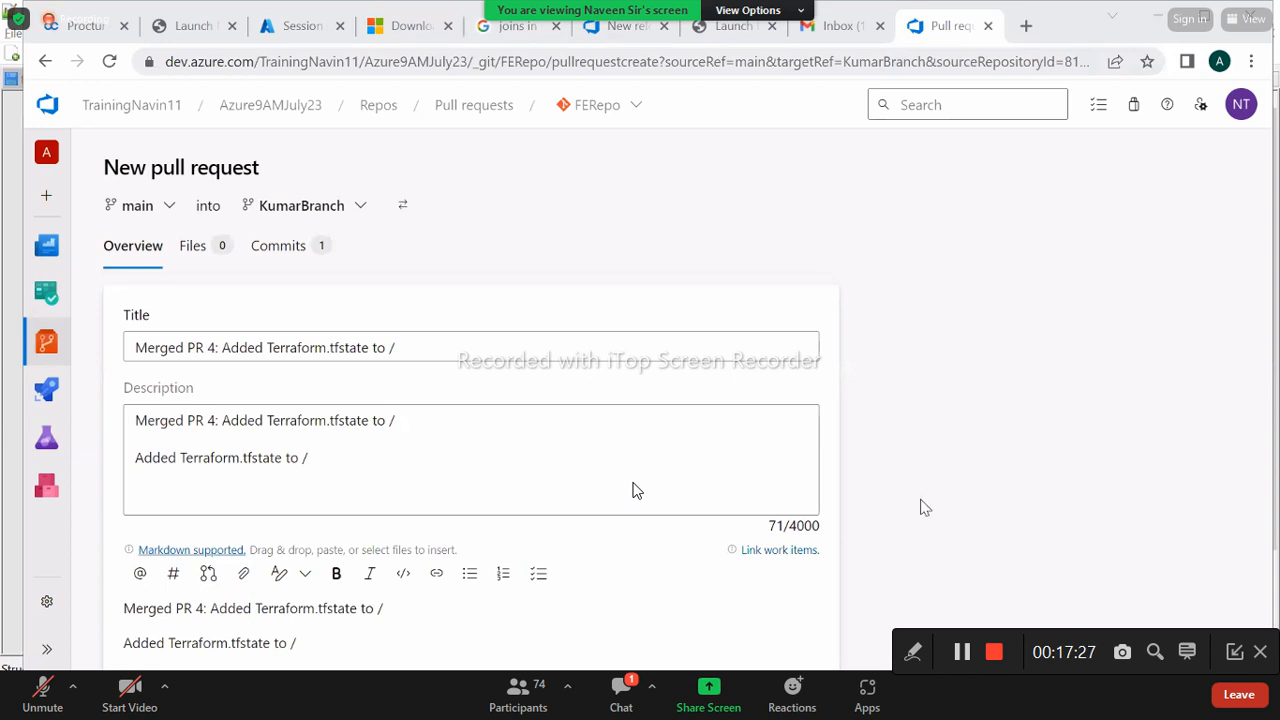
Search Google for Jira in a new browser tab and open Atlassian's Jira Issue & Project Tracking Software page
click(1035, 28)
text(JIra)
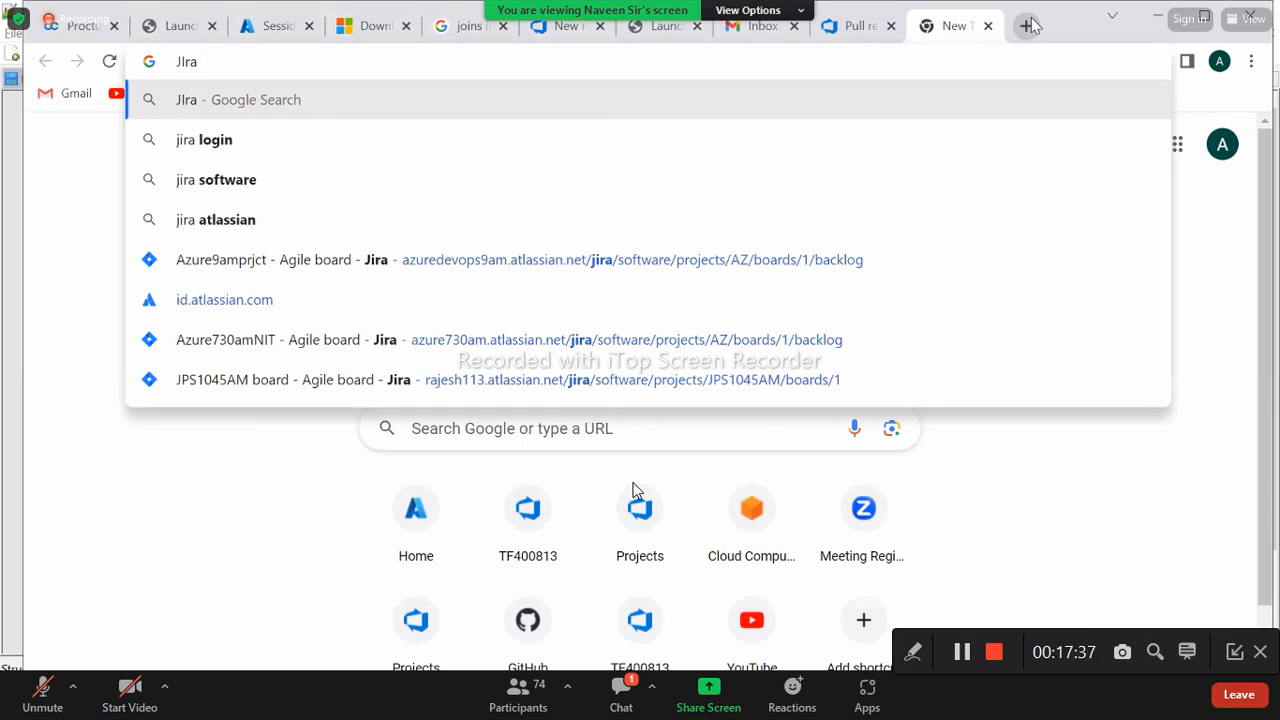
text(down)
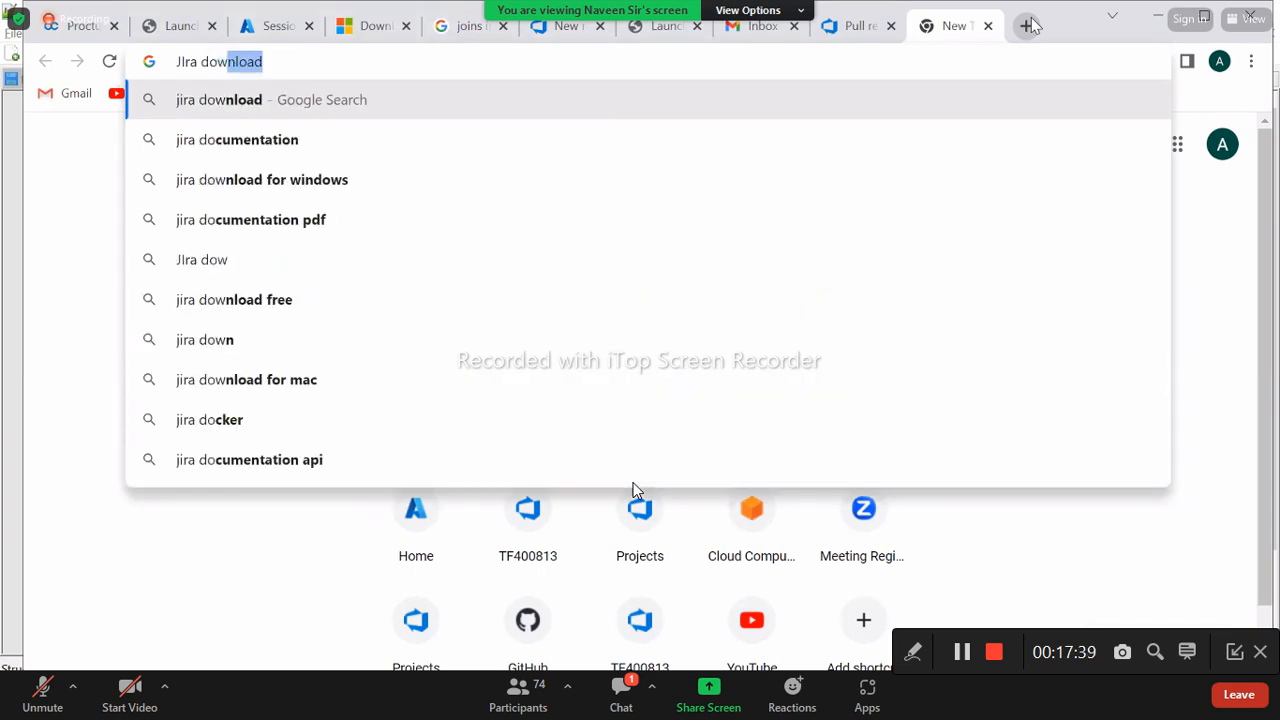
key(BackSpace)
key(BackSpace)
key(BackSpace)
key(BackSpace)
key(BackSpace)
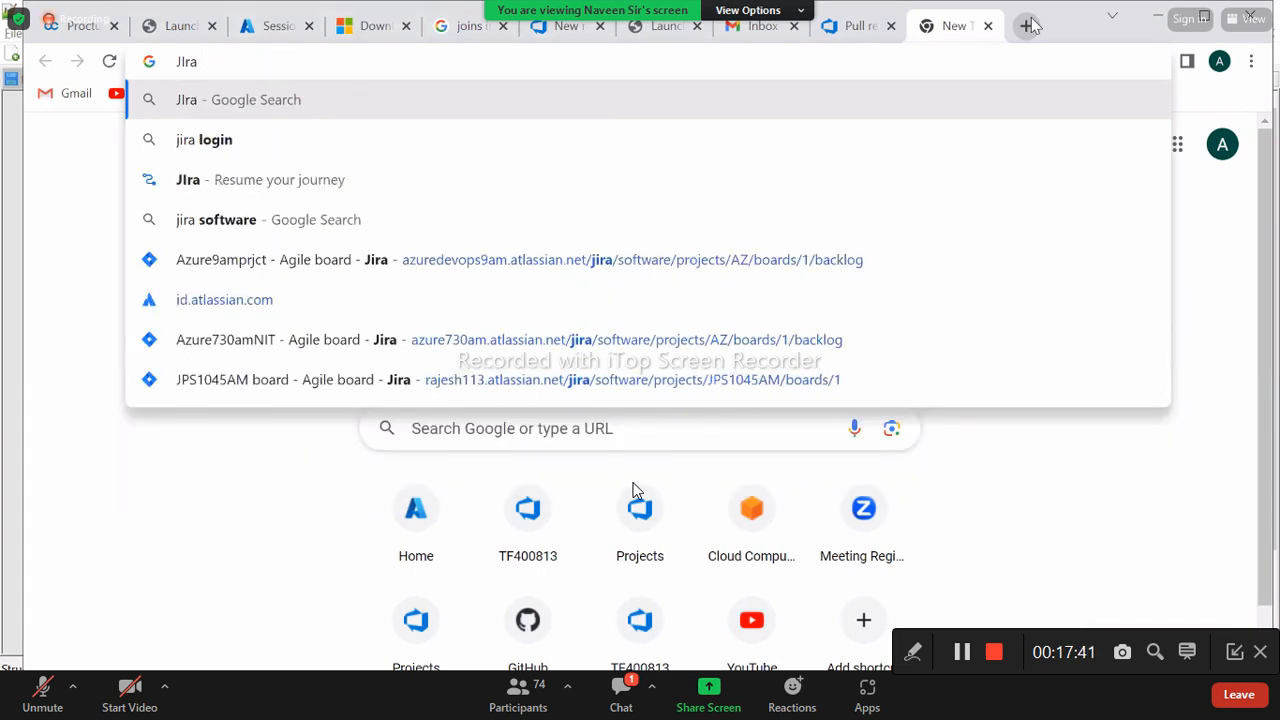
key(Return)
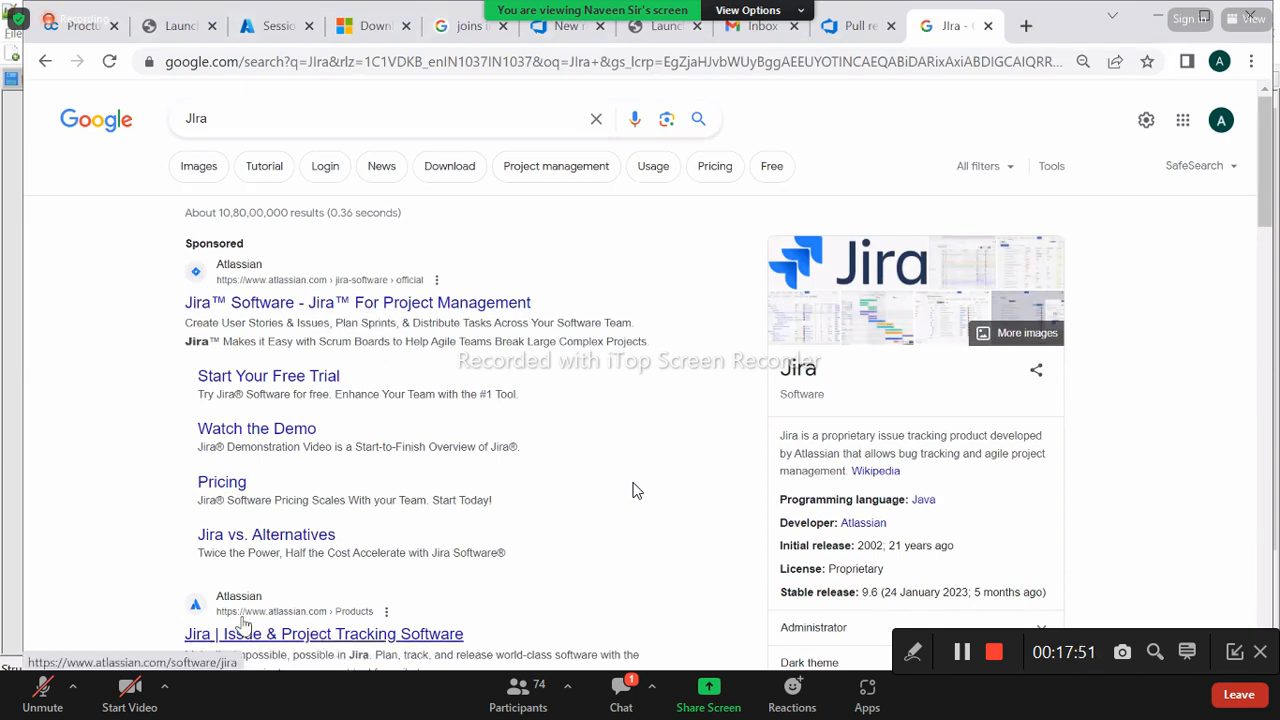
click(370, 633)
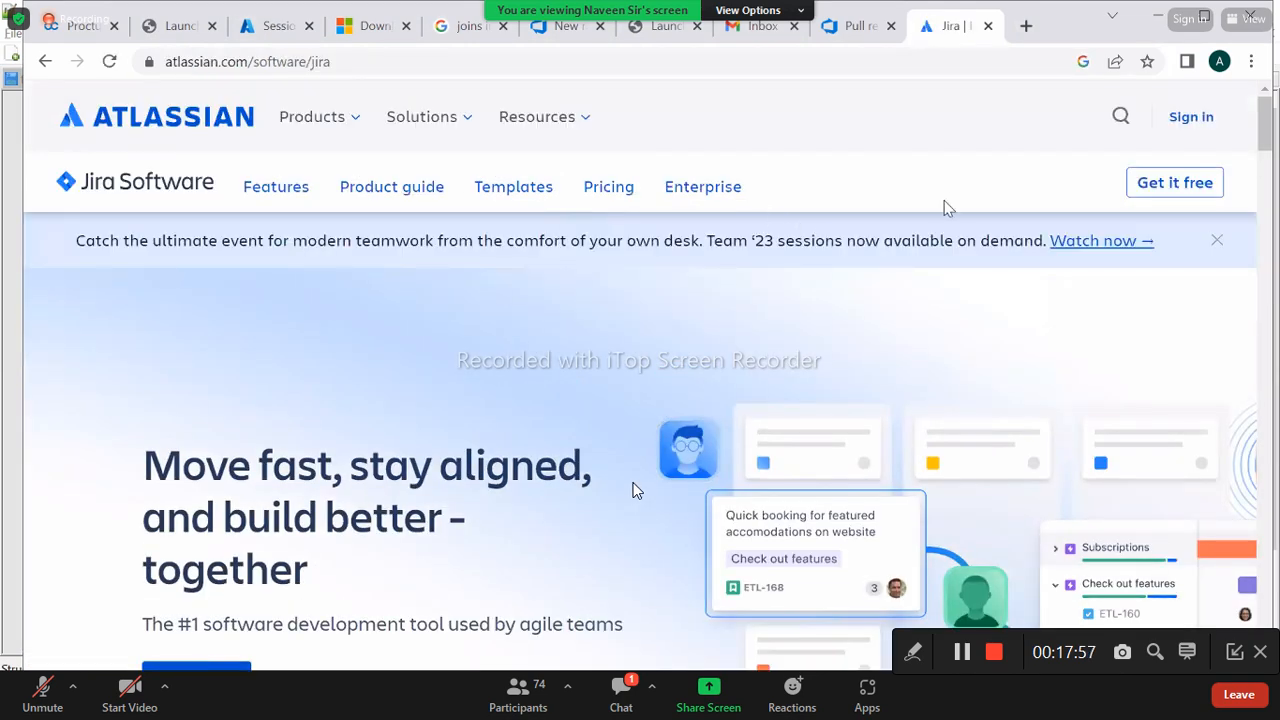
Sign in to Atlassian with the training Google account and create the Atlassian account for it
click(1190, 118)
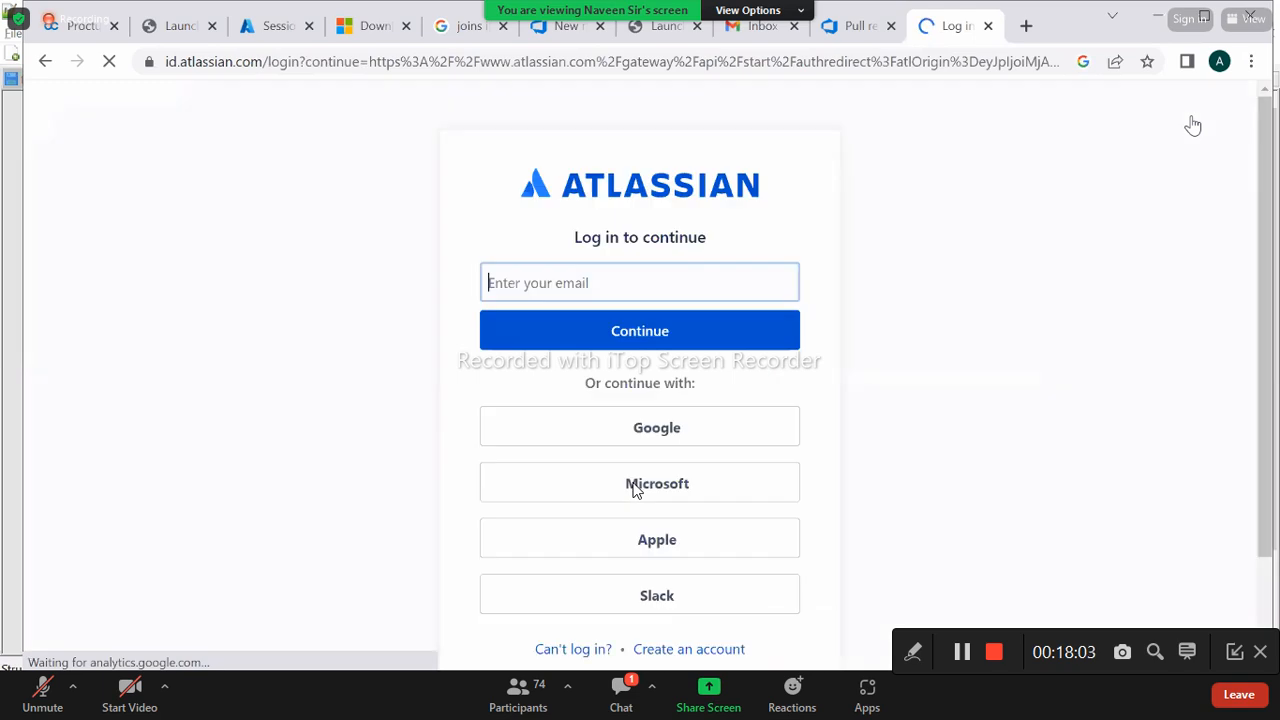
click(552, 285)
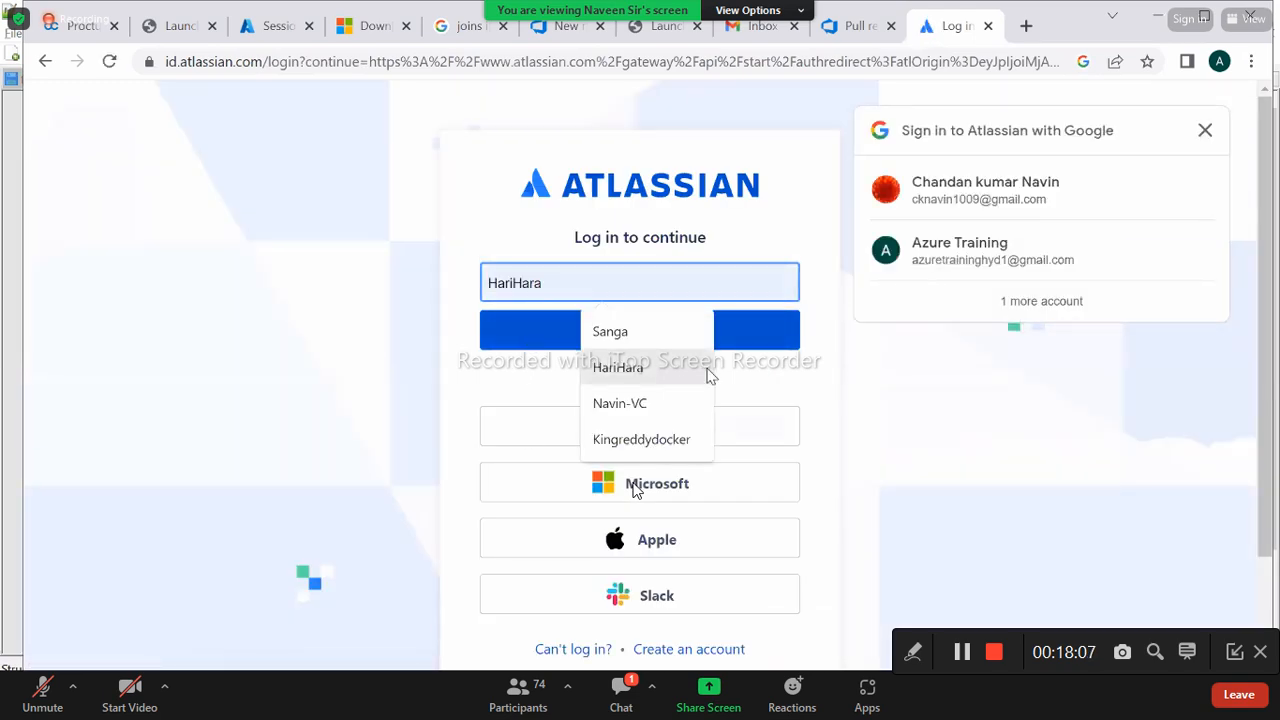
click(900, 439)
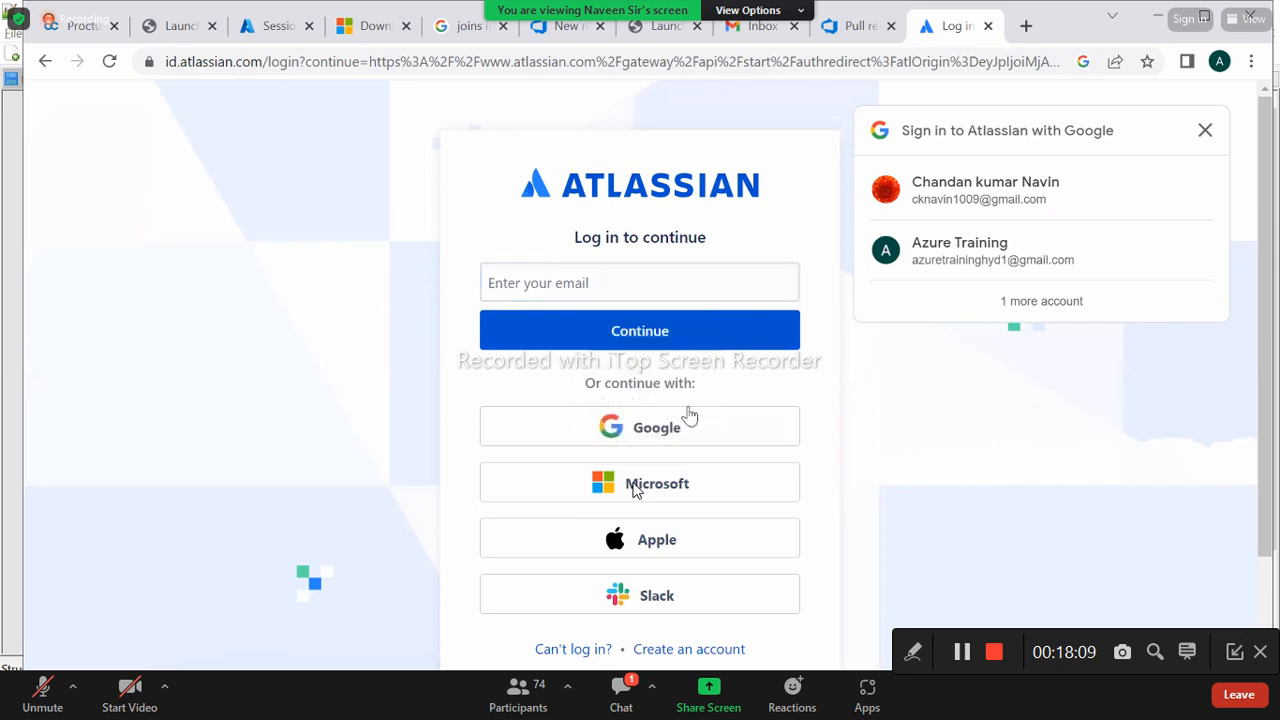
click(653, 433)
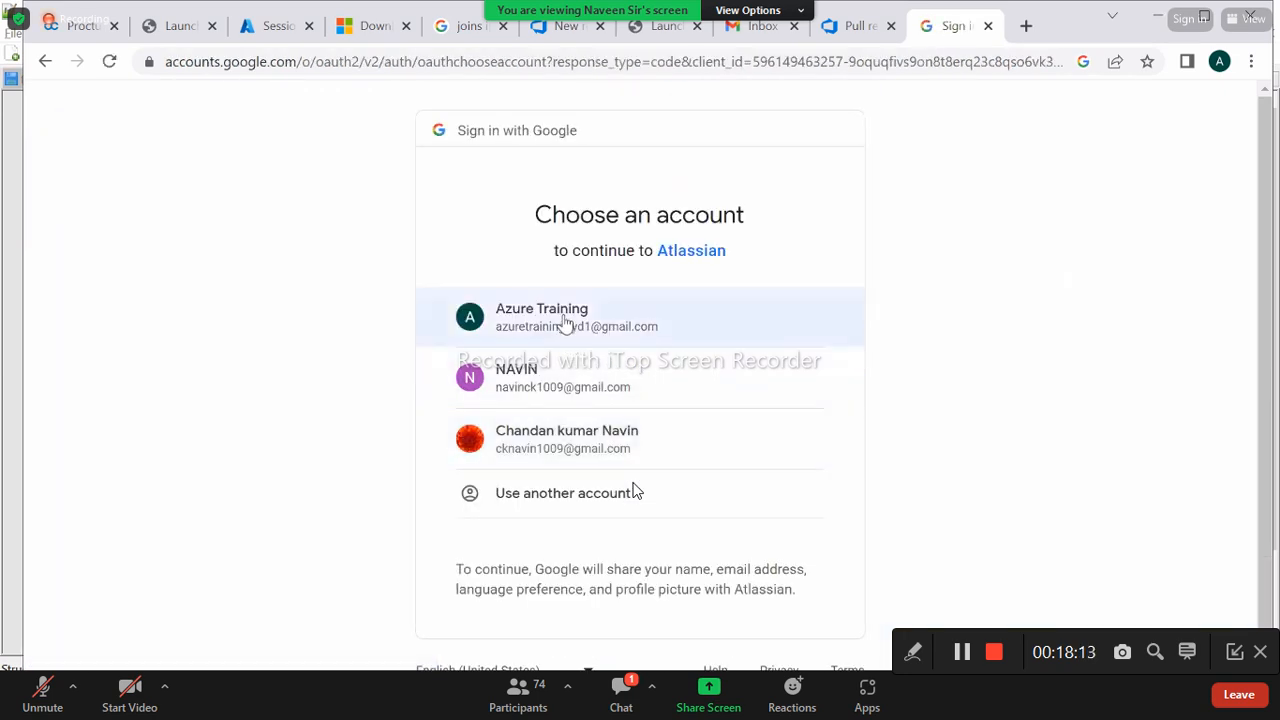
click(565, 320)
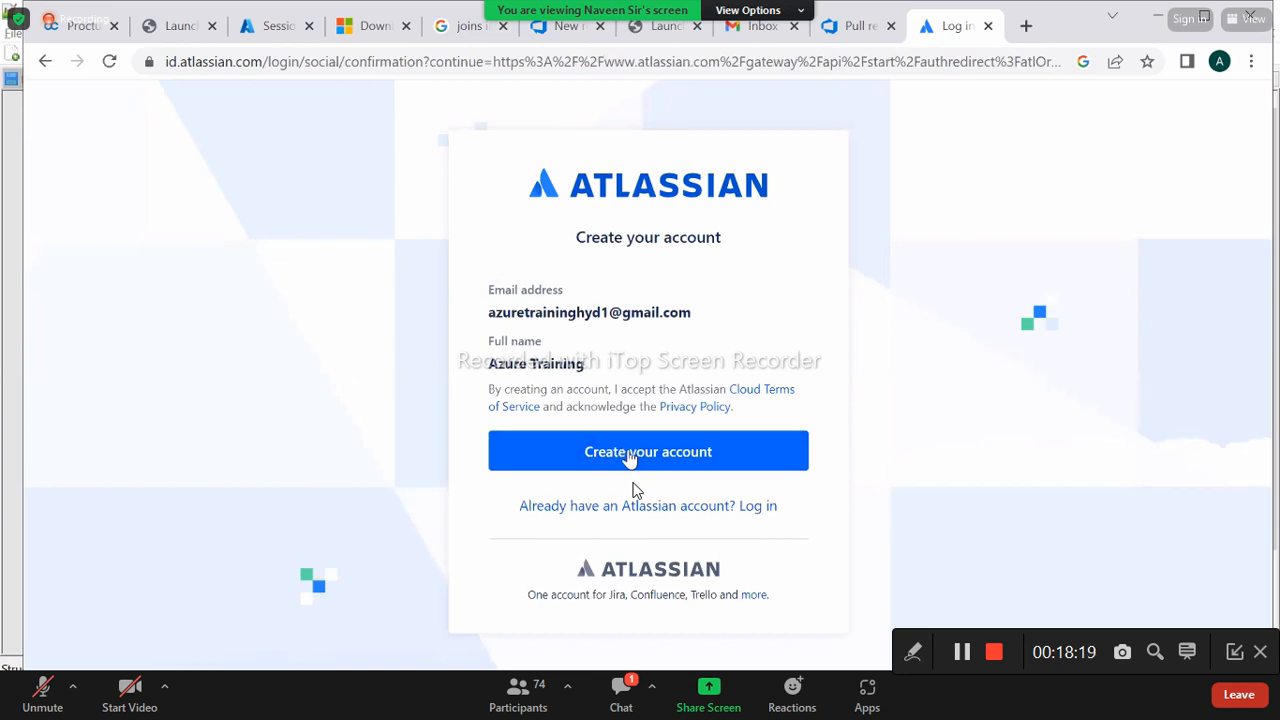
click(630, 457)
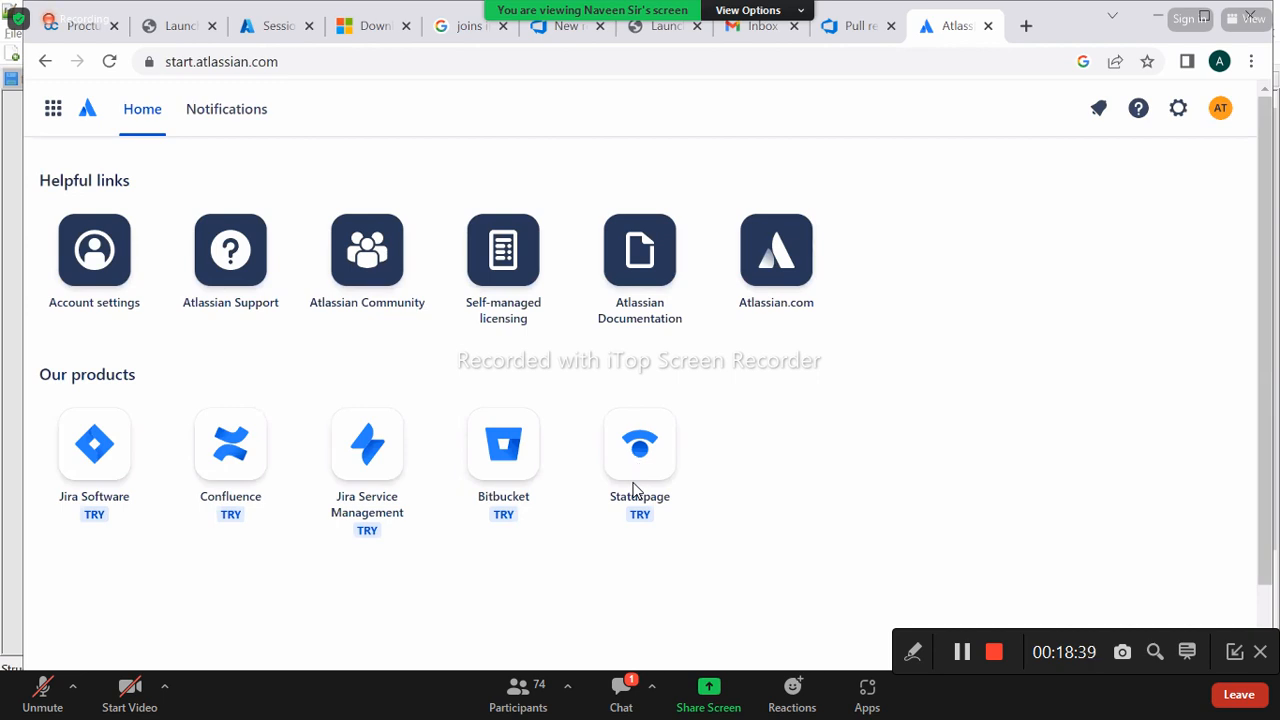
Switch to the Azure9AM_July notes in Notepad and add a dashed divider and the heading "Jira." below the subject line note
click(577, 634)
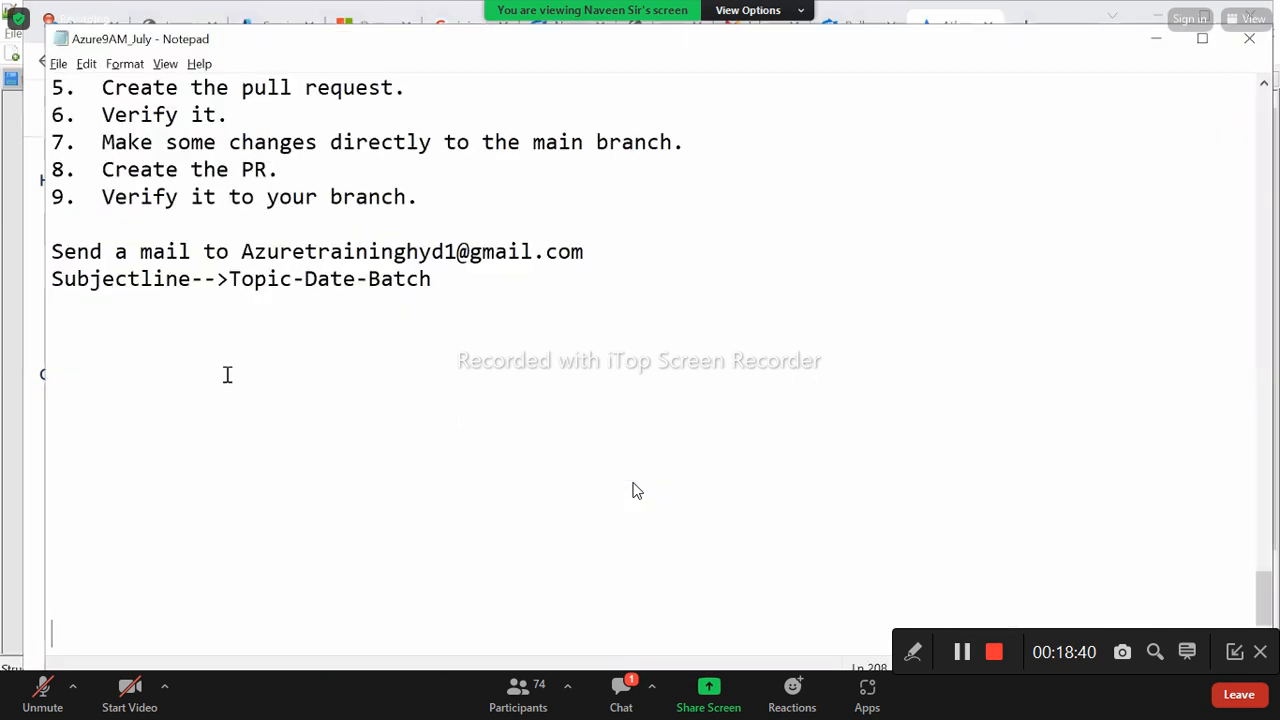
click(468, 276)
key(Return)
key(Return)
text(---)
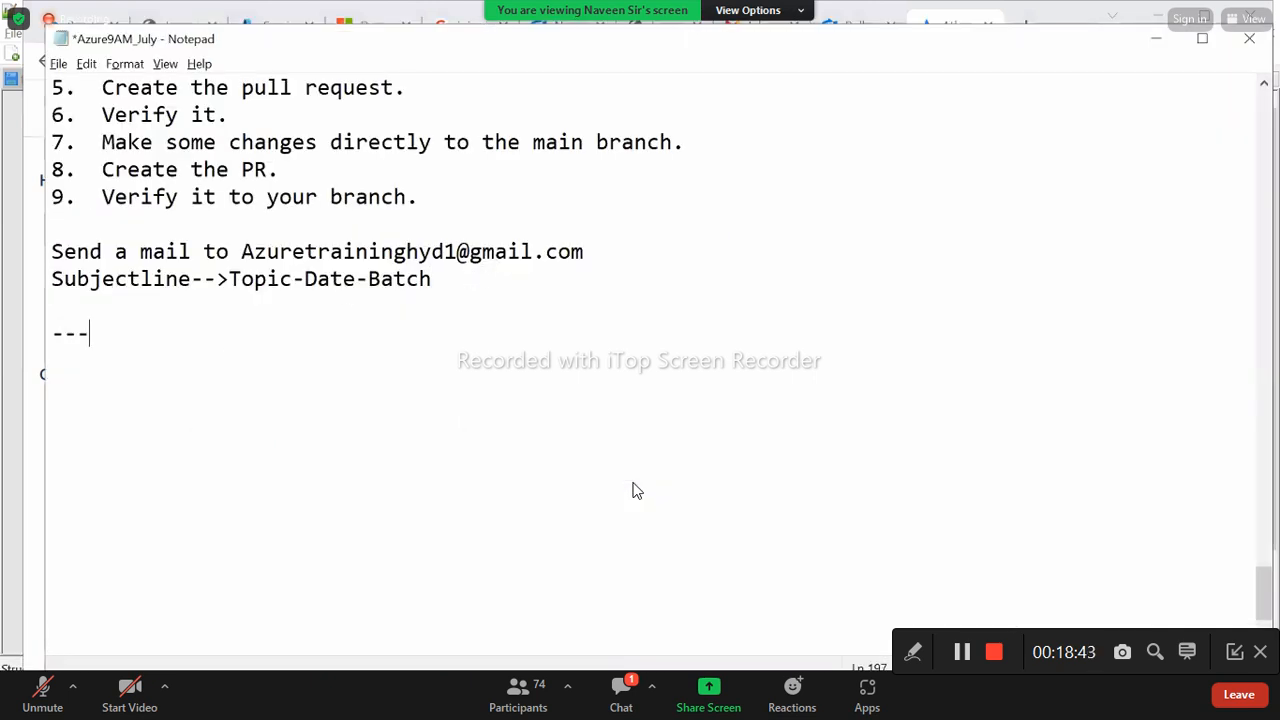
text(---------------------------------------)
key(Return)
text(Jira.)
key(Return)
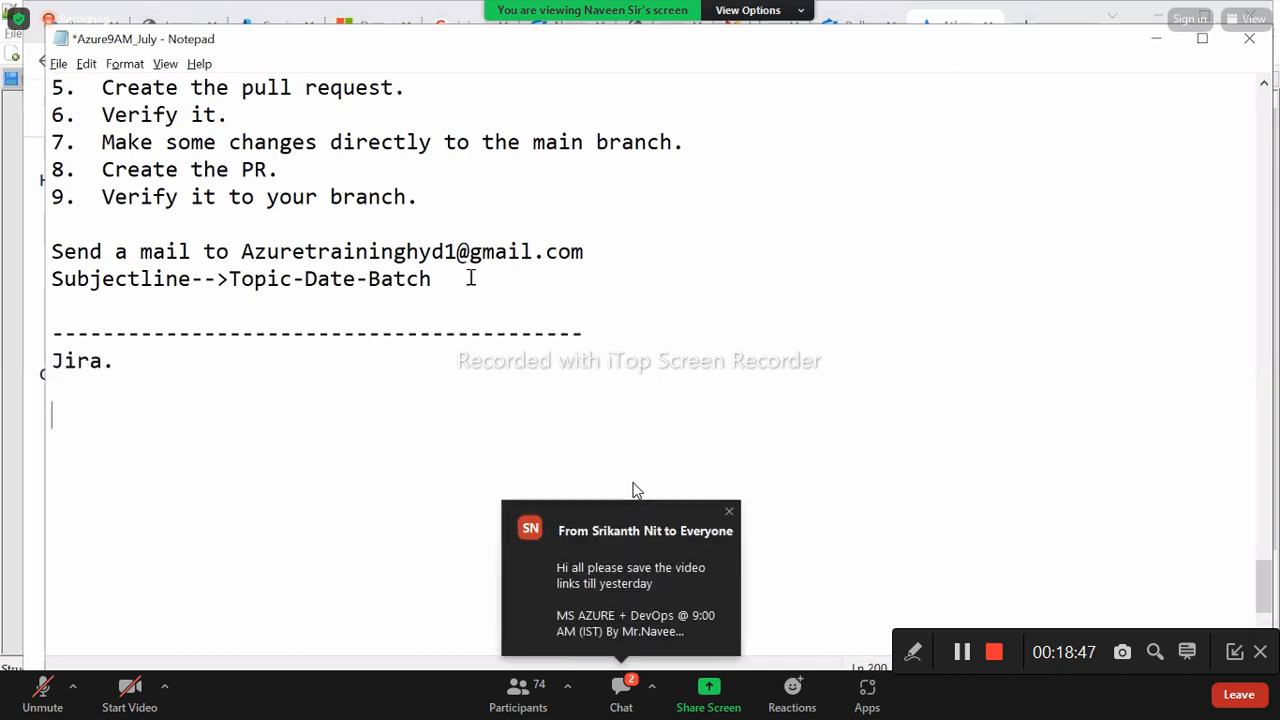
Write item 1 under the Jira heading: "Type out Jira in google and try to visit the page for atlasi"
text(1.  Type)
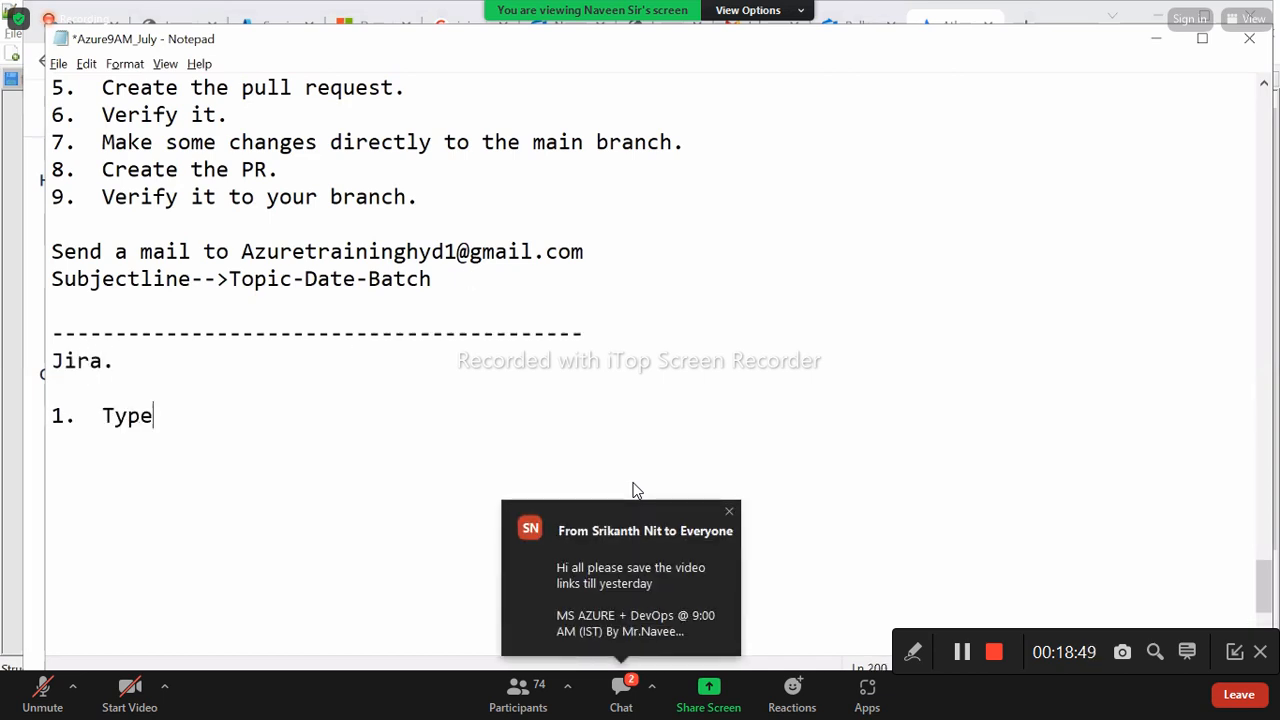
text( out Jira )
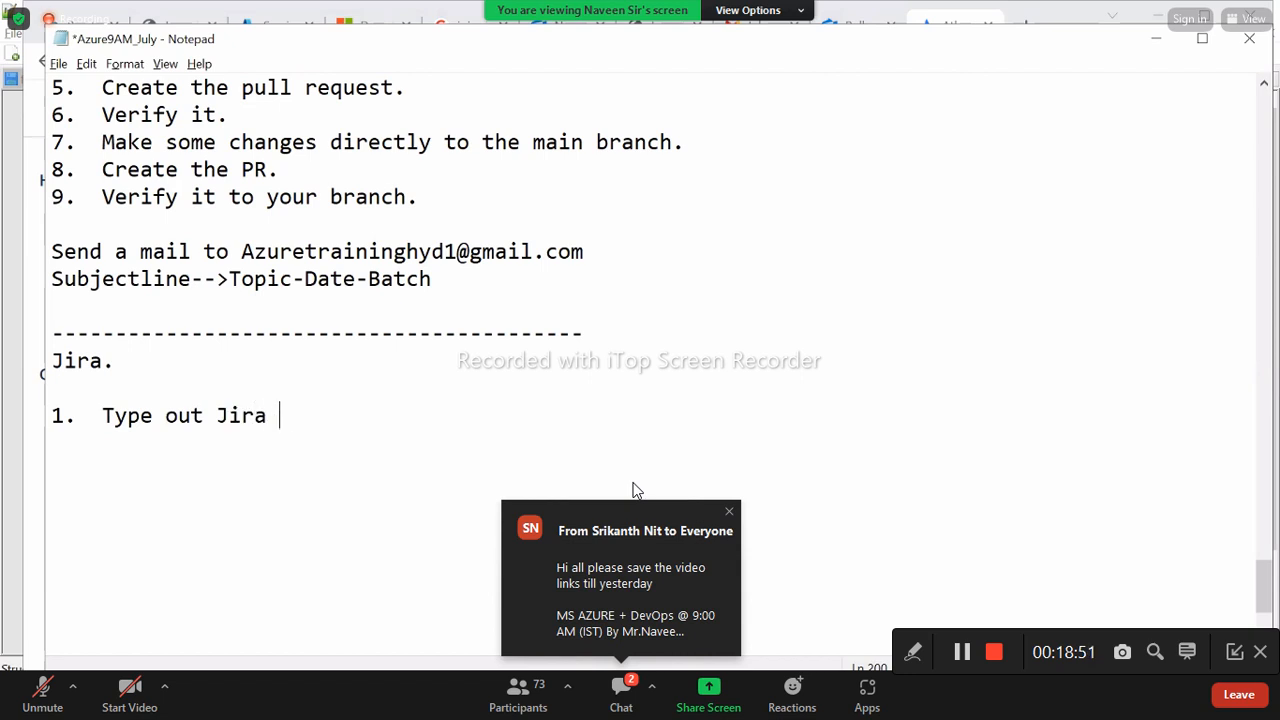
text(in google and )
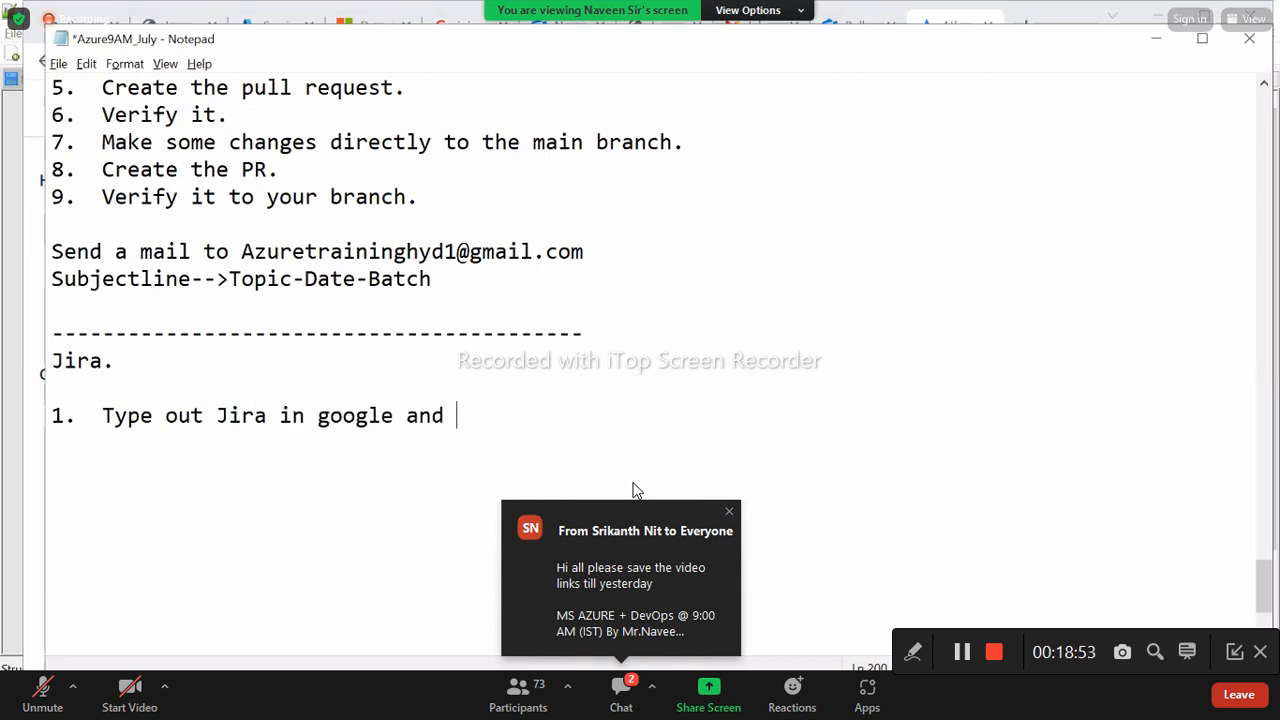
text(try to visit )
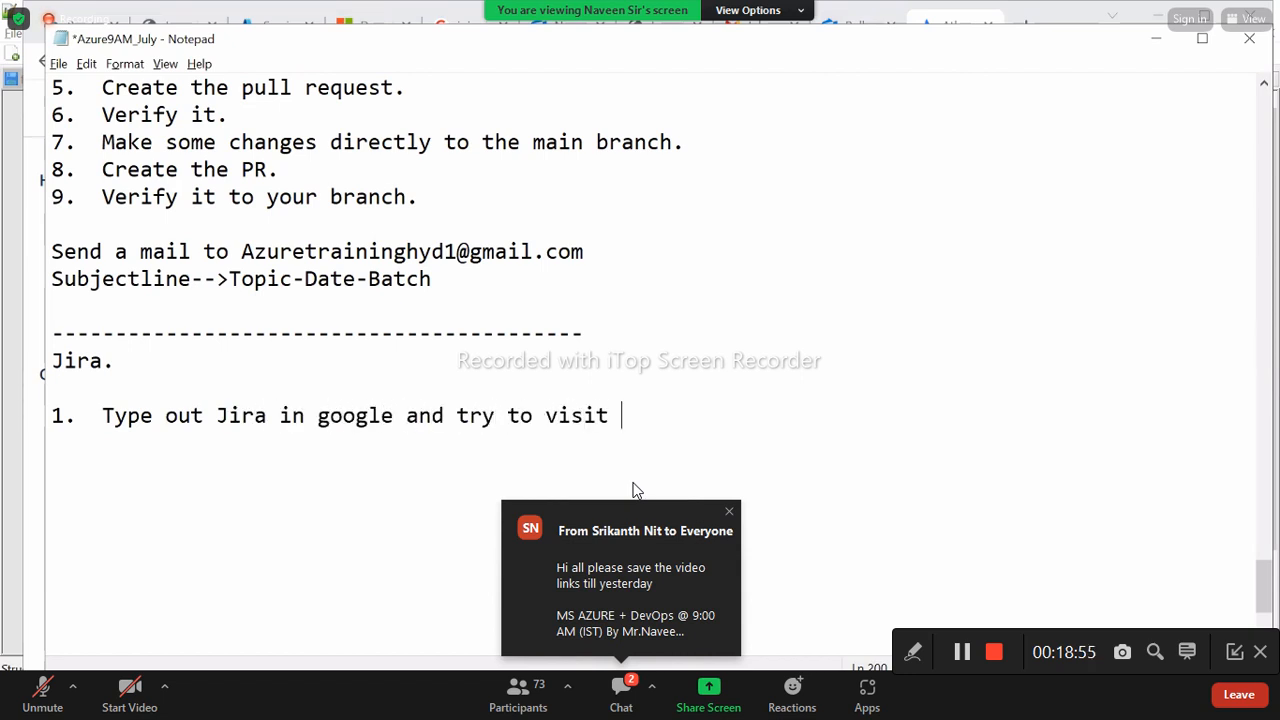
text(the page for )
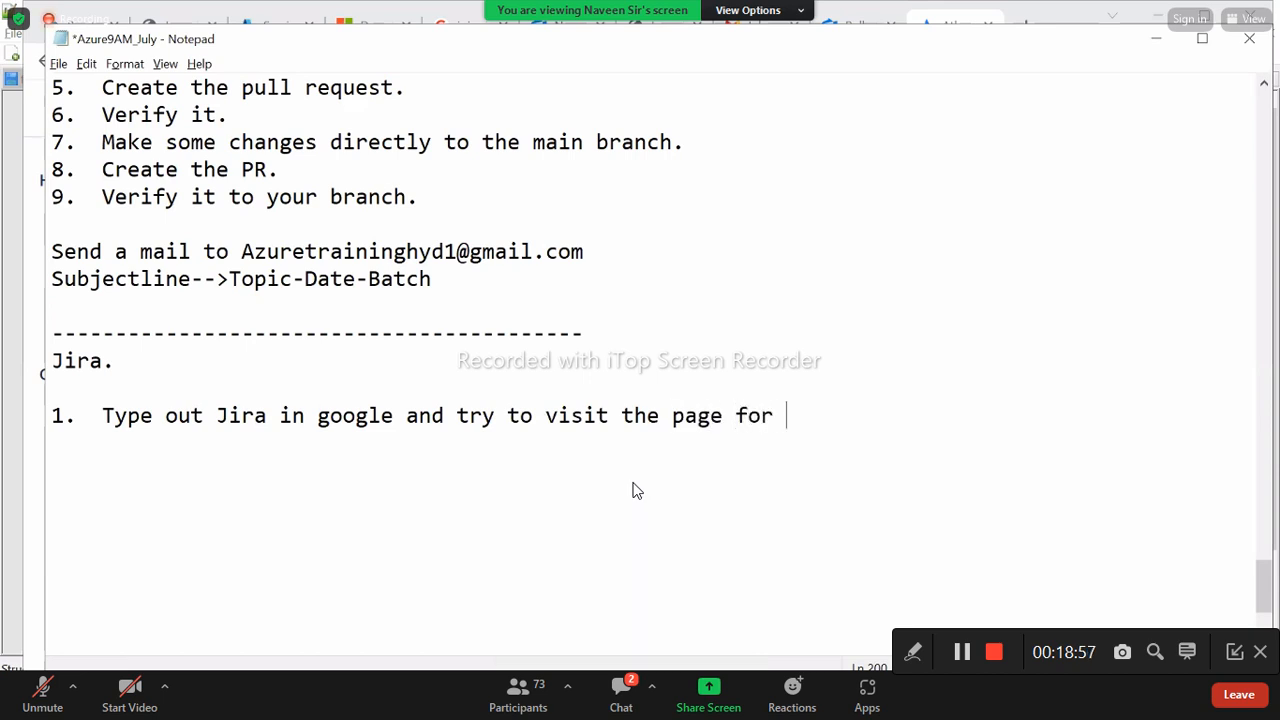
text(atlasica)
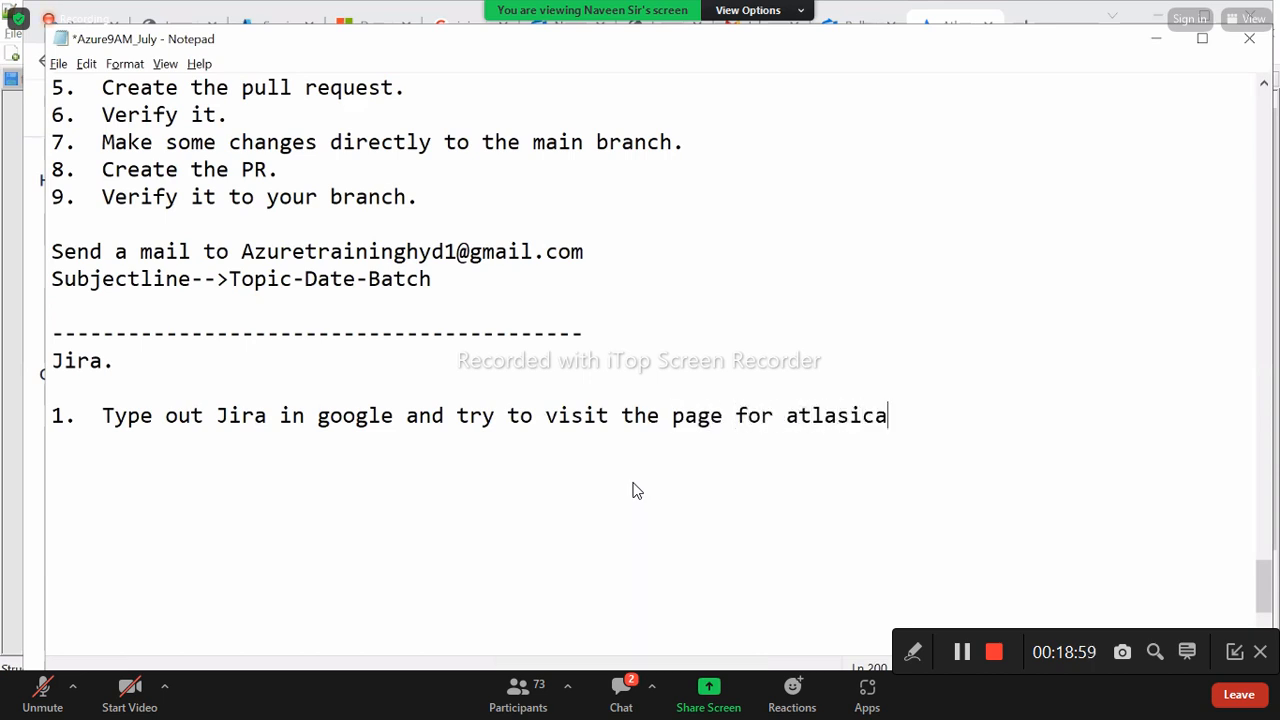
key(BackSpace)
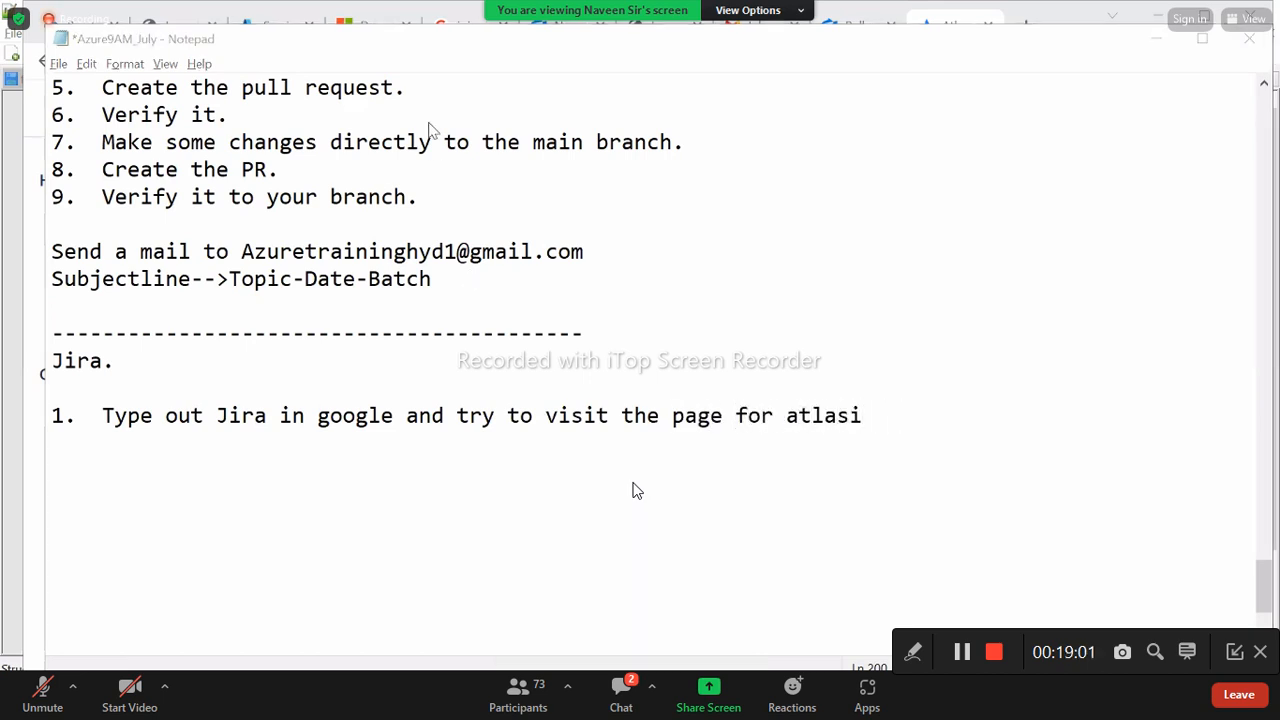
Switch to the browser, open the Jira Software product page from the Atlassian home page, and copy its URL
key(alt+Tab)
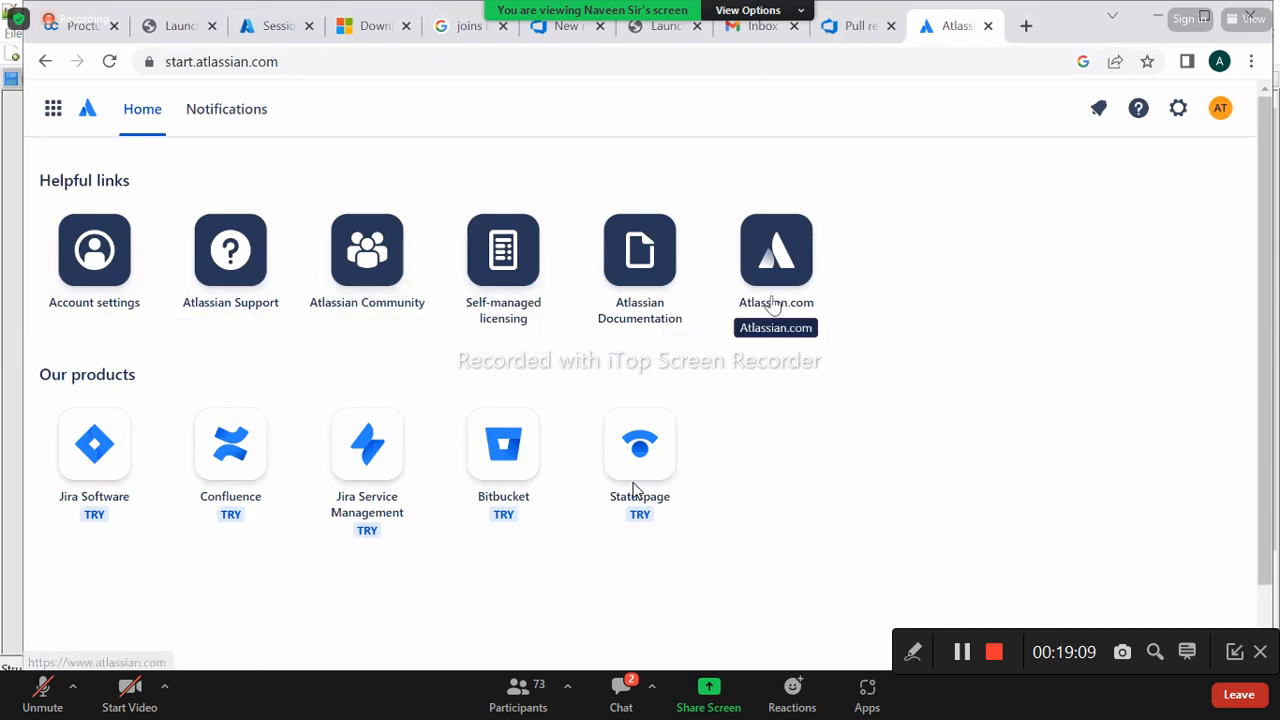
click(72, 458)
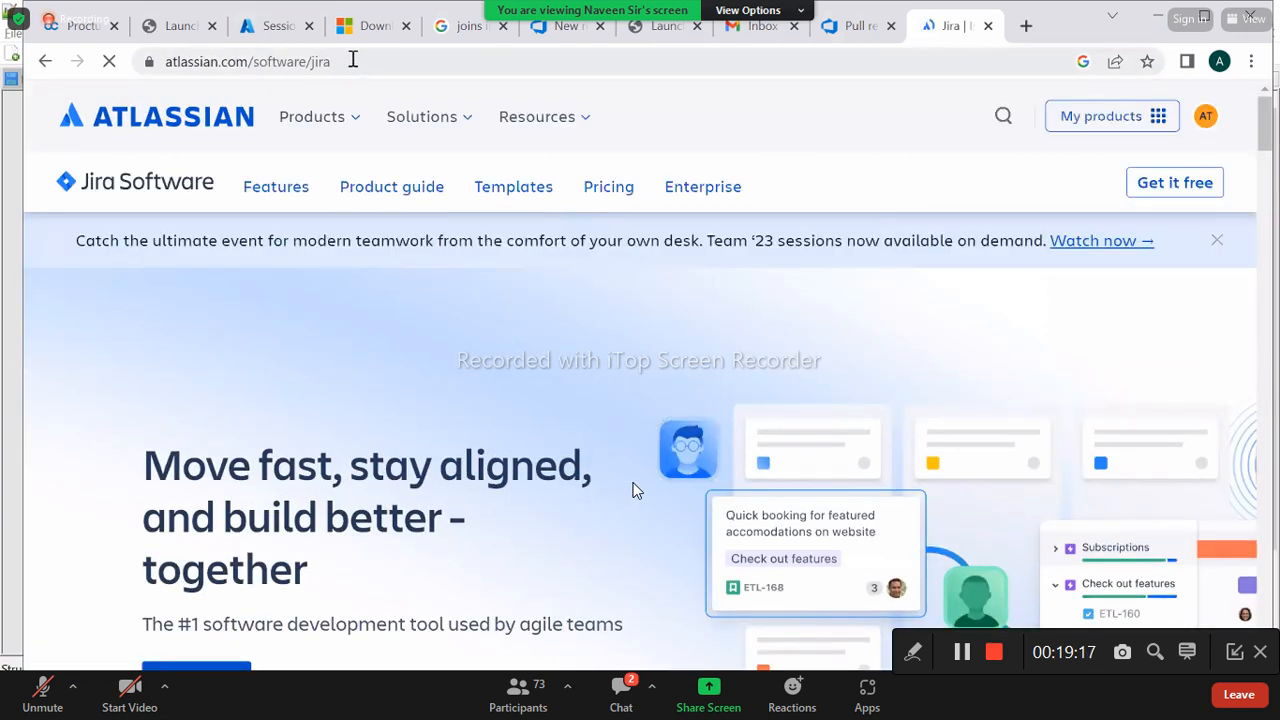
click(243, 61)
key(ctrl+c)
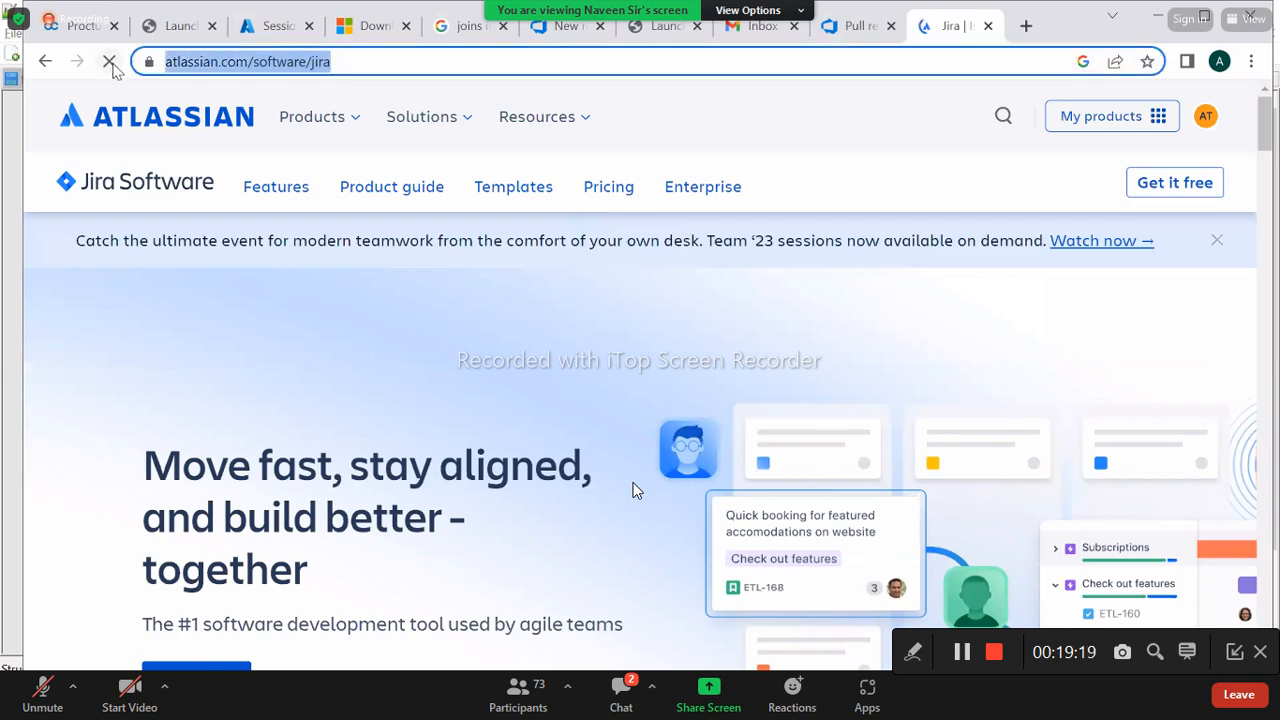
key(alt+Tab)
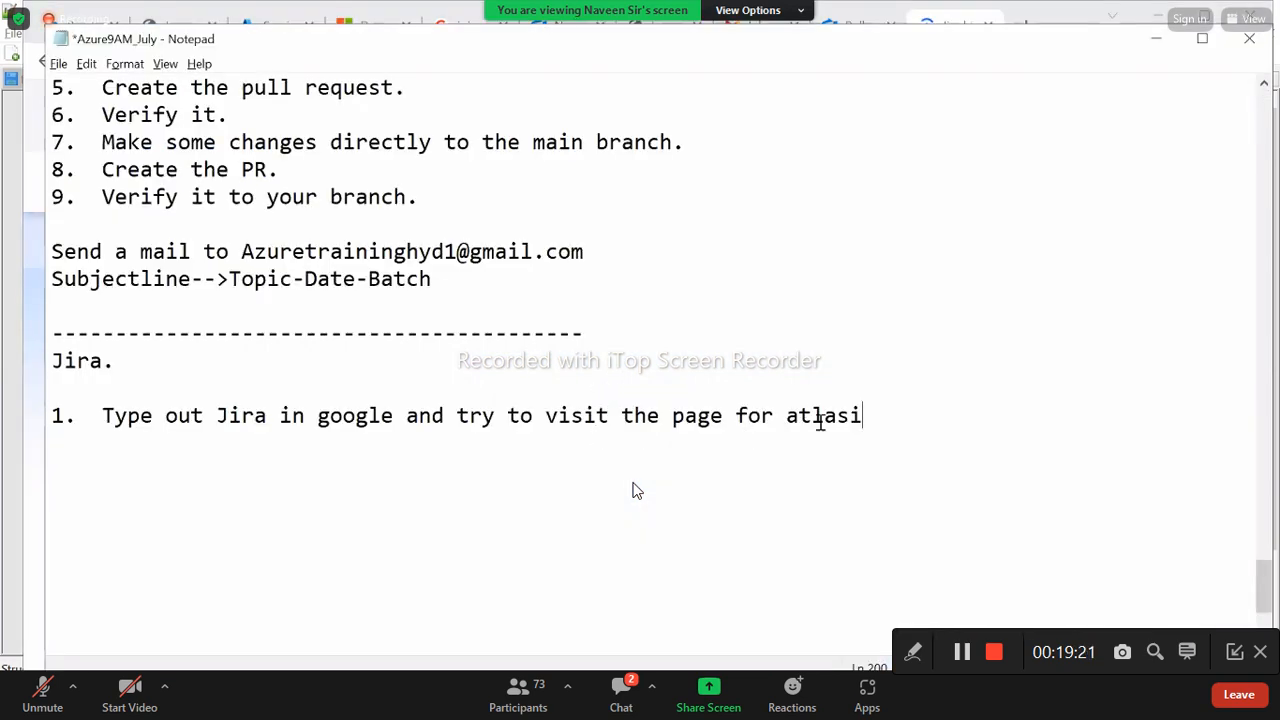
drag(878, 418, 790, 418)
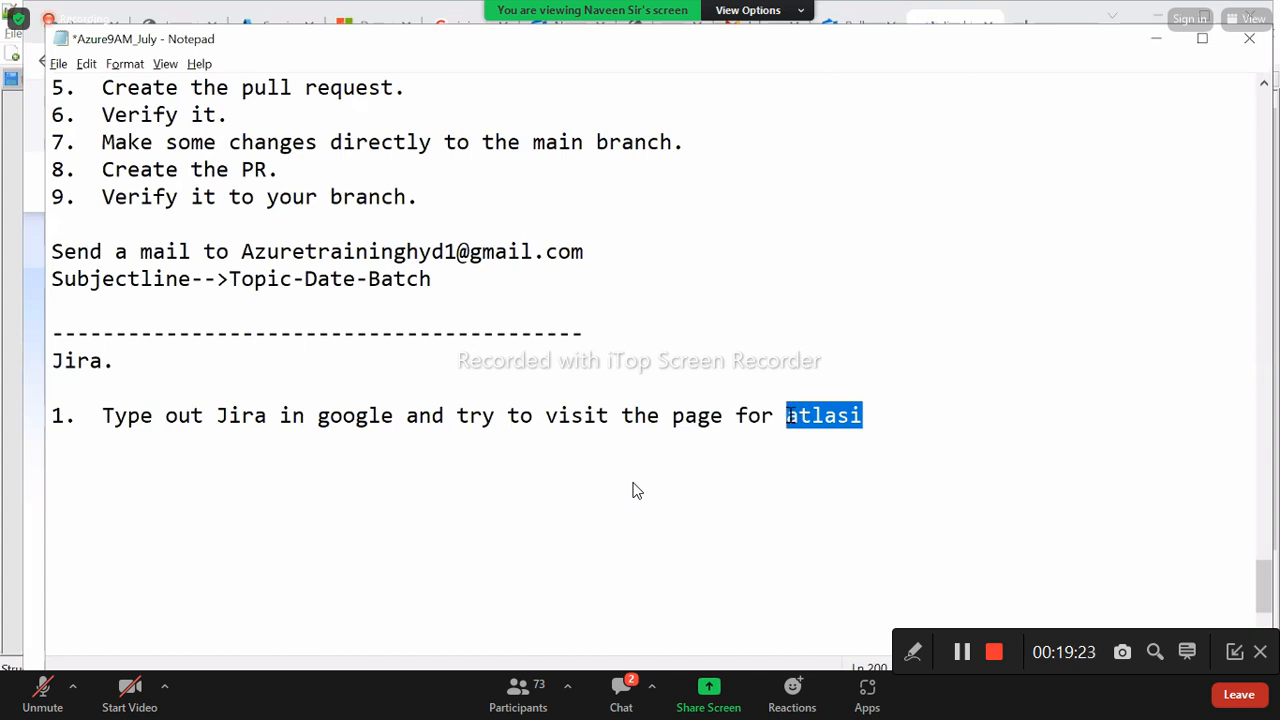
key(ctrl+v)
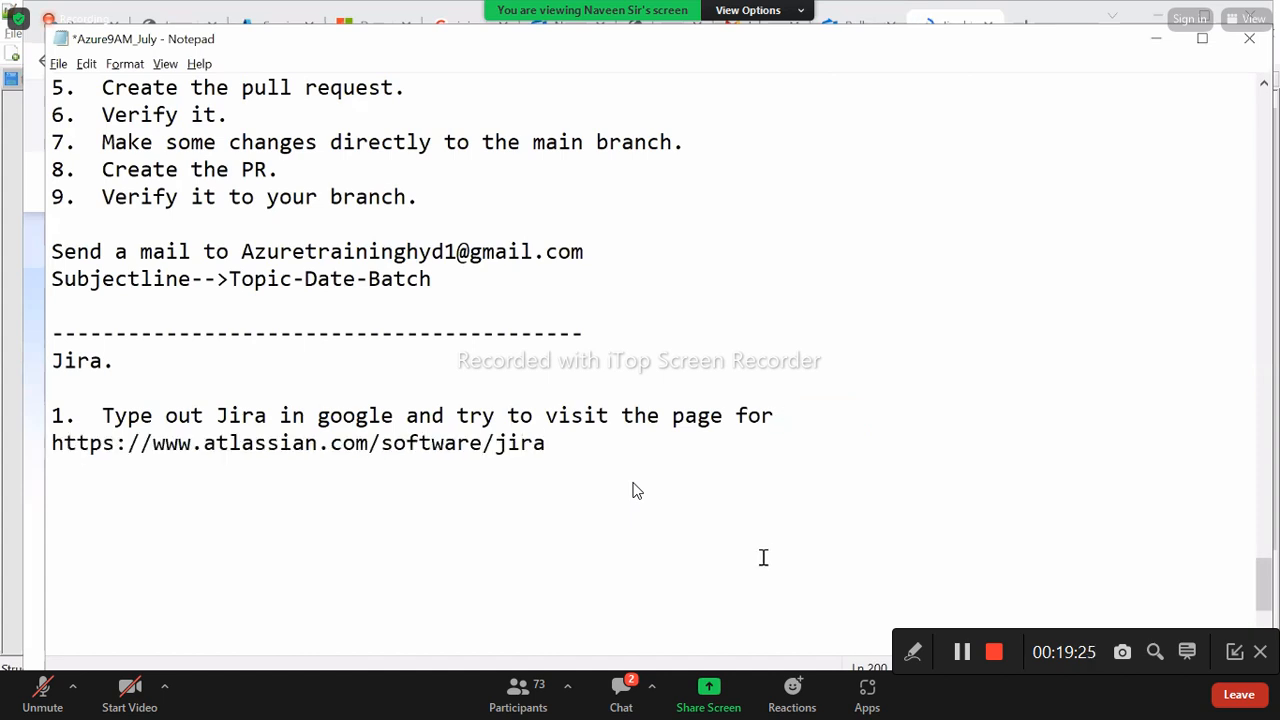
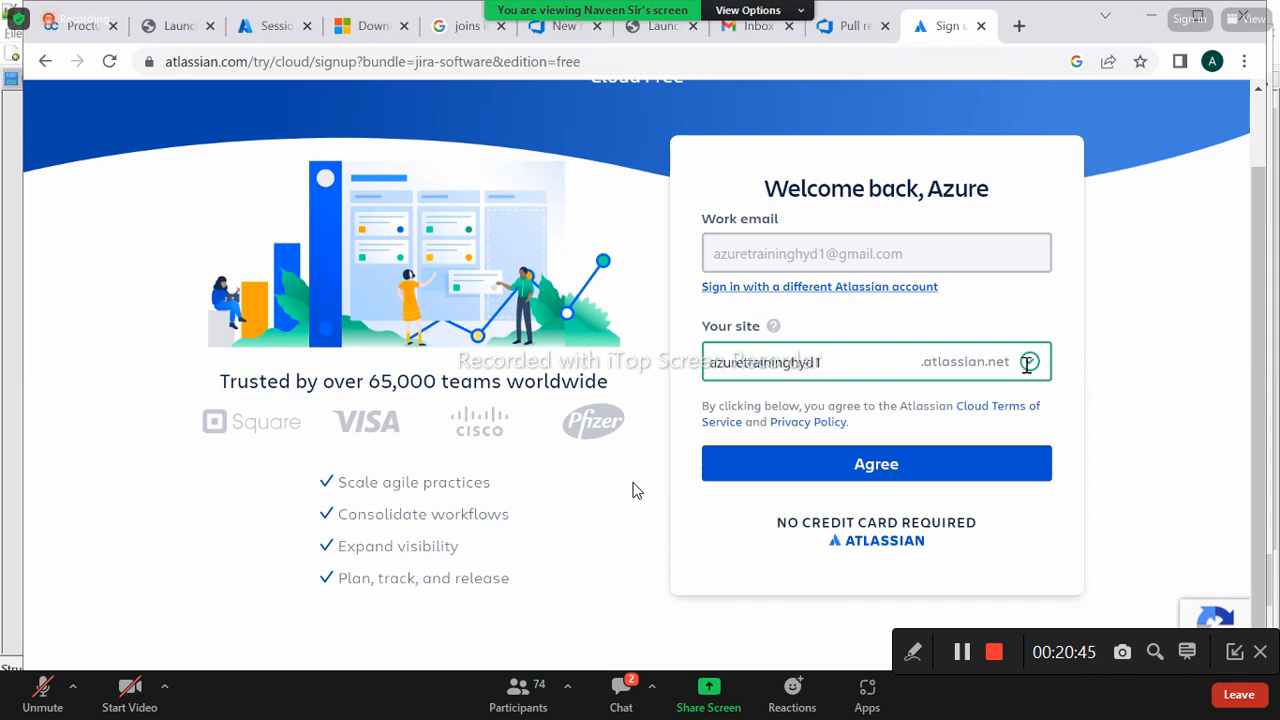
Agree to the Atlassian terms to create the Jira site and set up the first project with the Scrum template
click(918, 455)
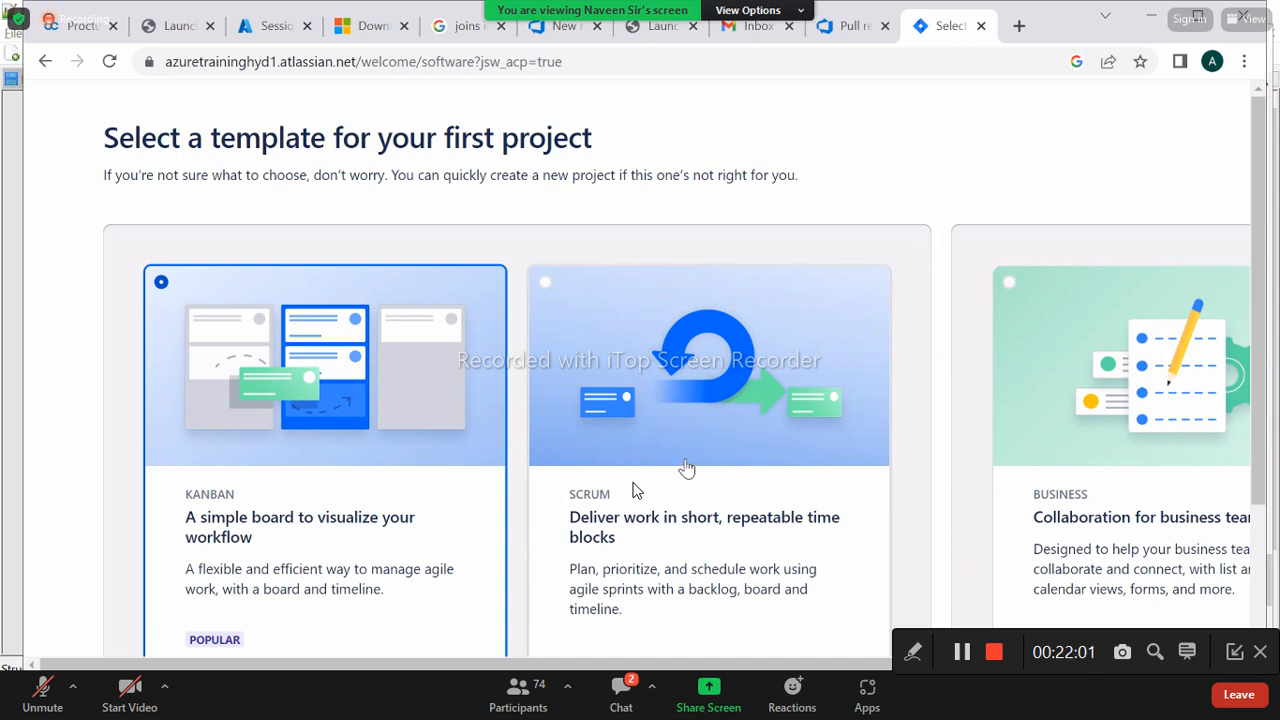
drag(1262, 330, 1250, 508)
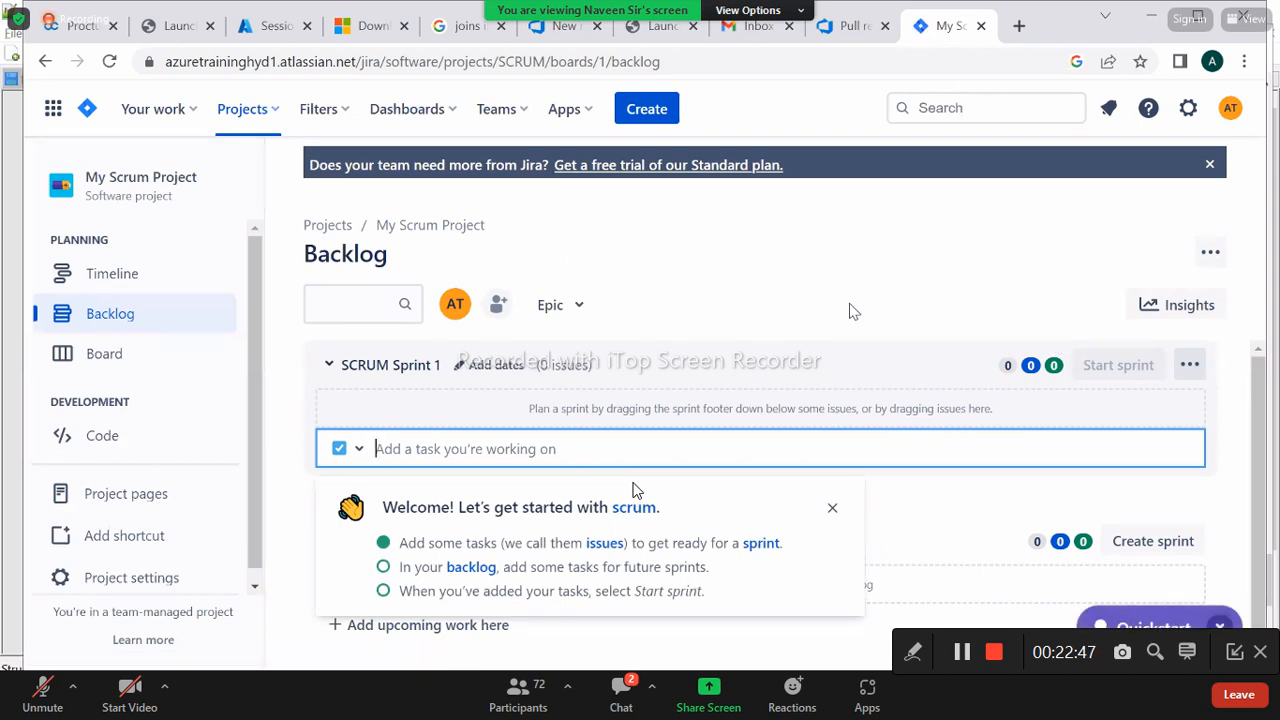
Close the Scrum welcome guide and look at the project's Timeline and Backlog pages
click(832, 507)
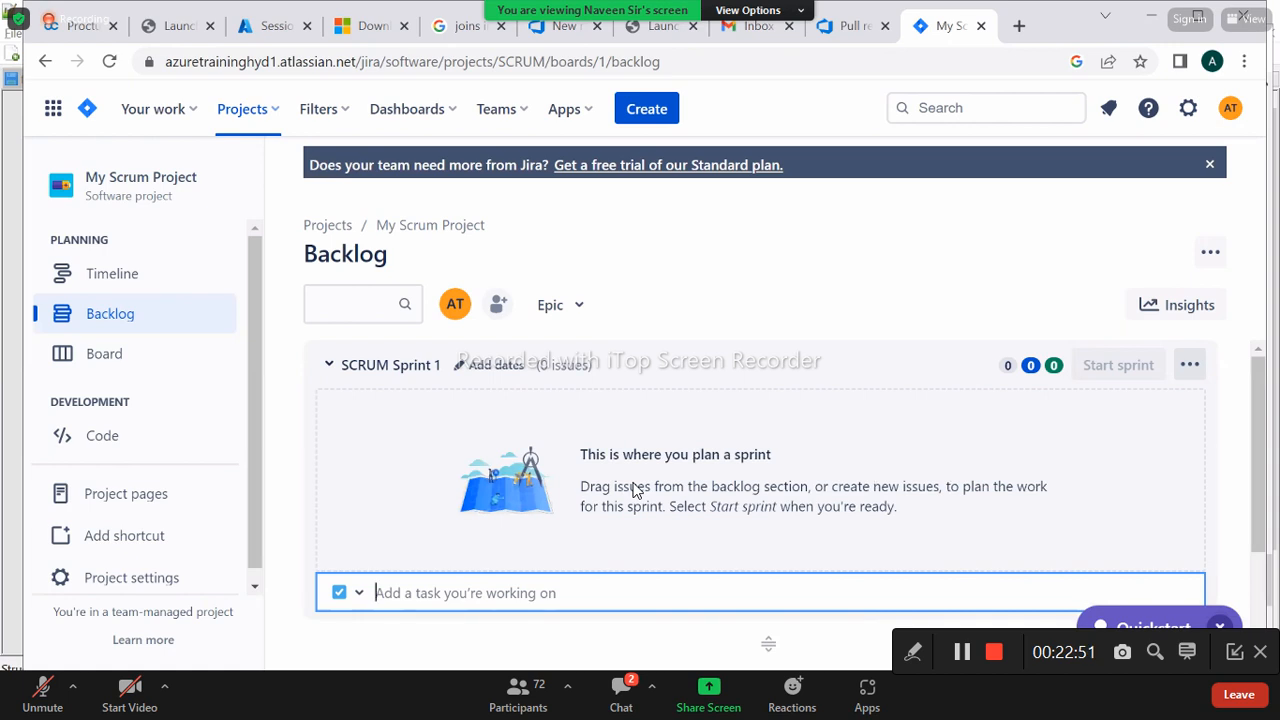
click(1219, 627)
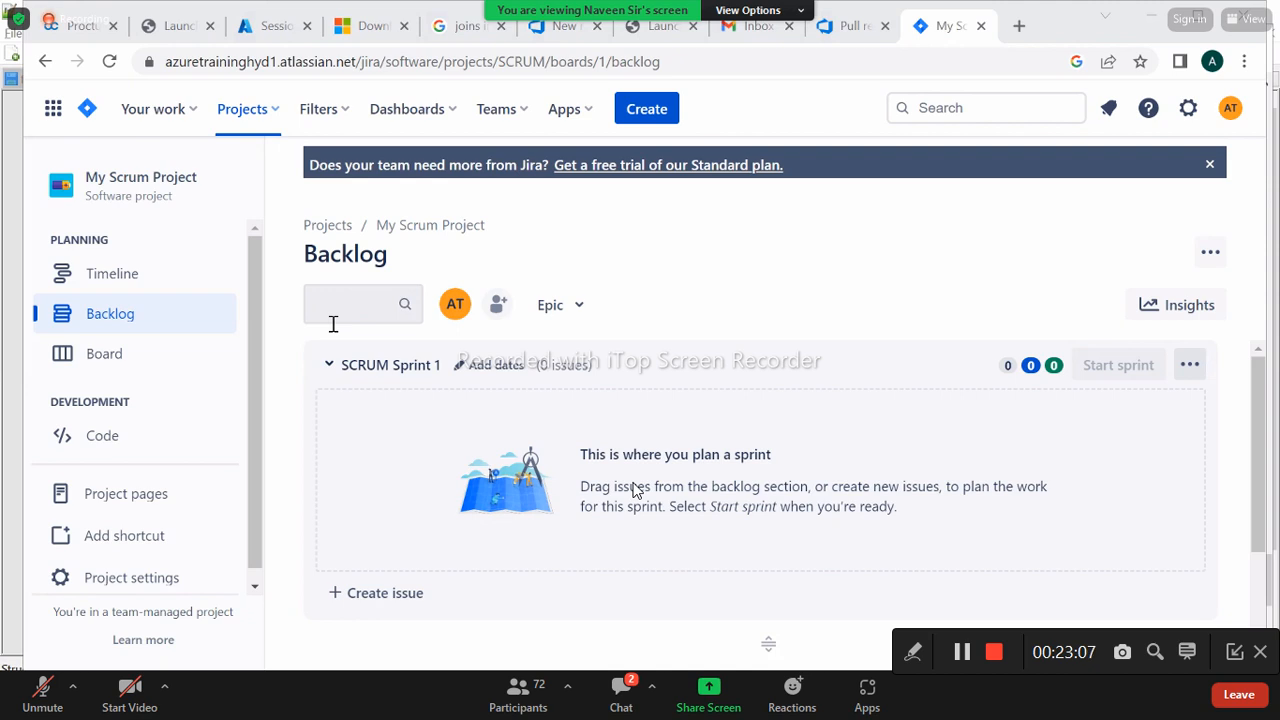
click(107, 276)
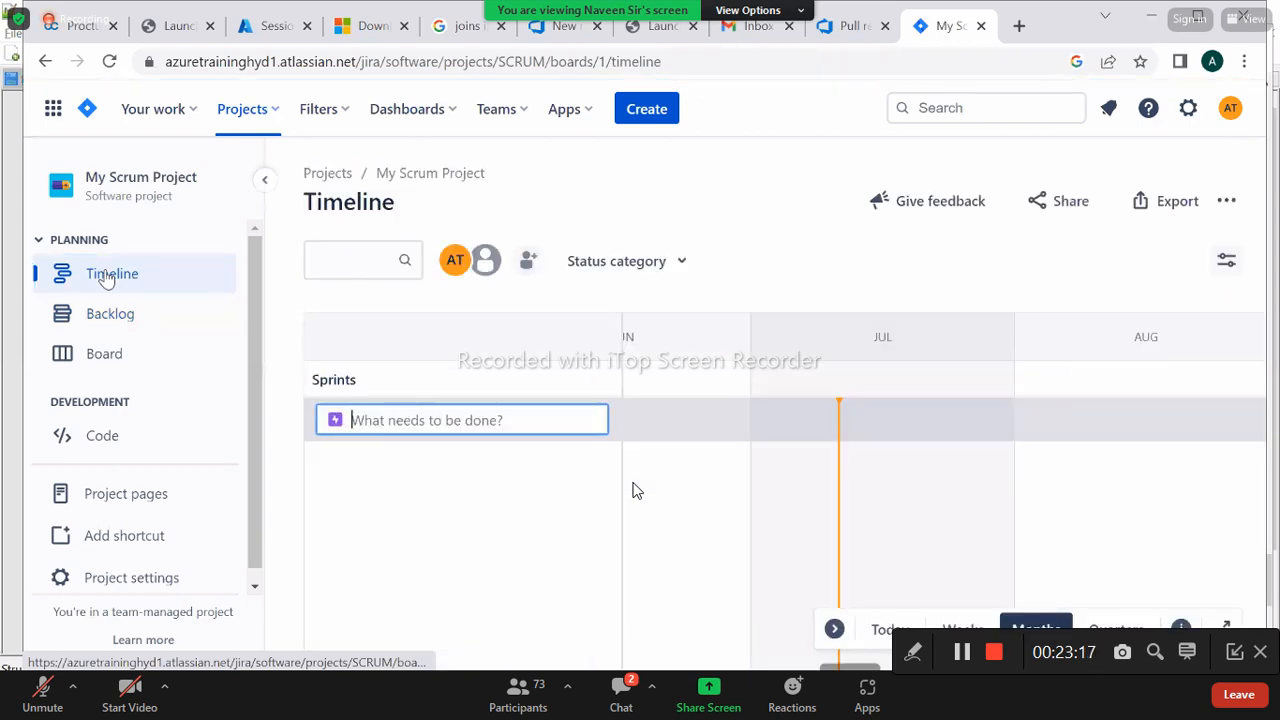
click(107, 330)
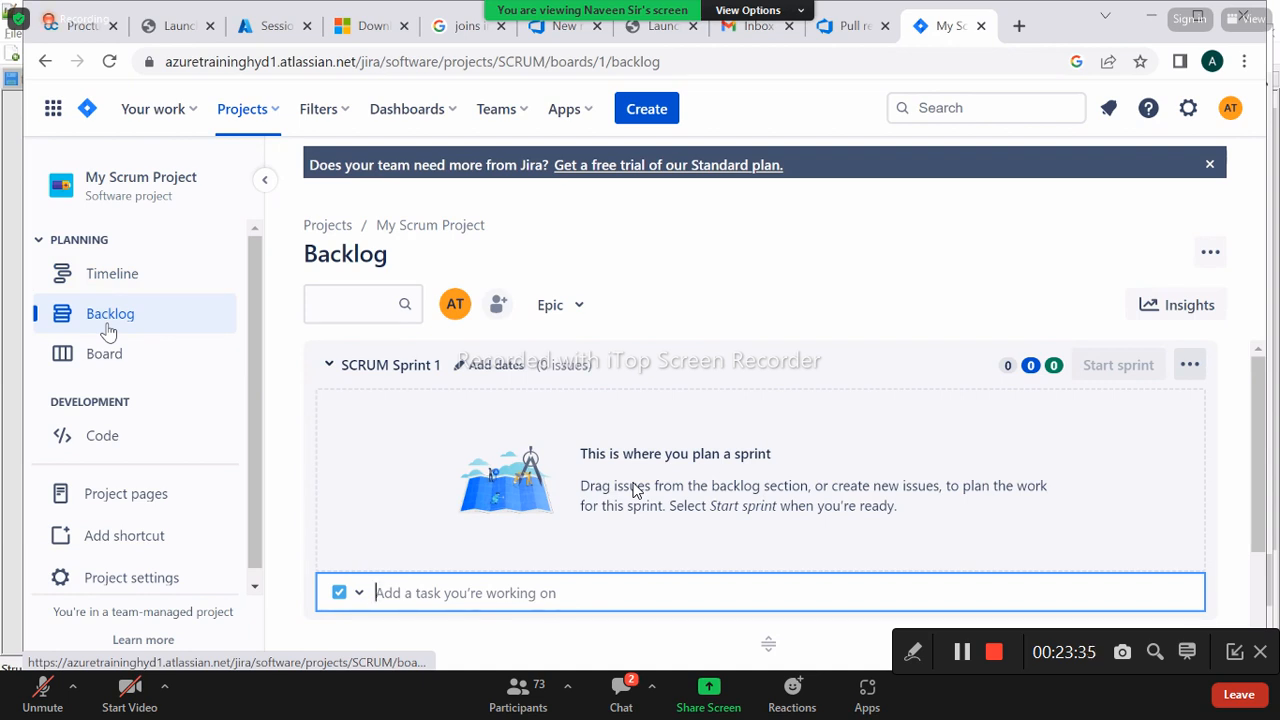
right_click(108, 332)
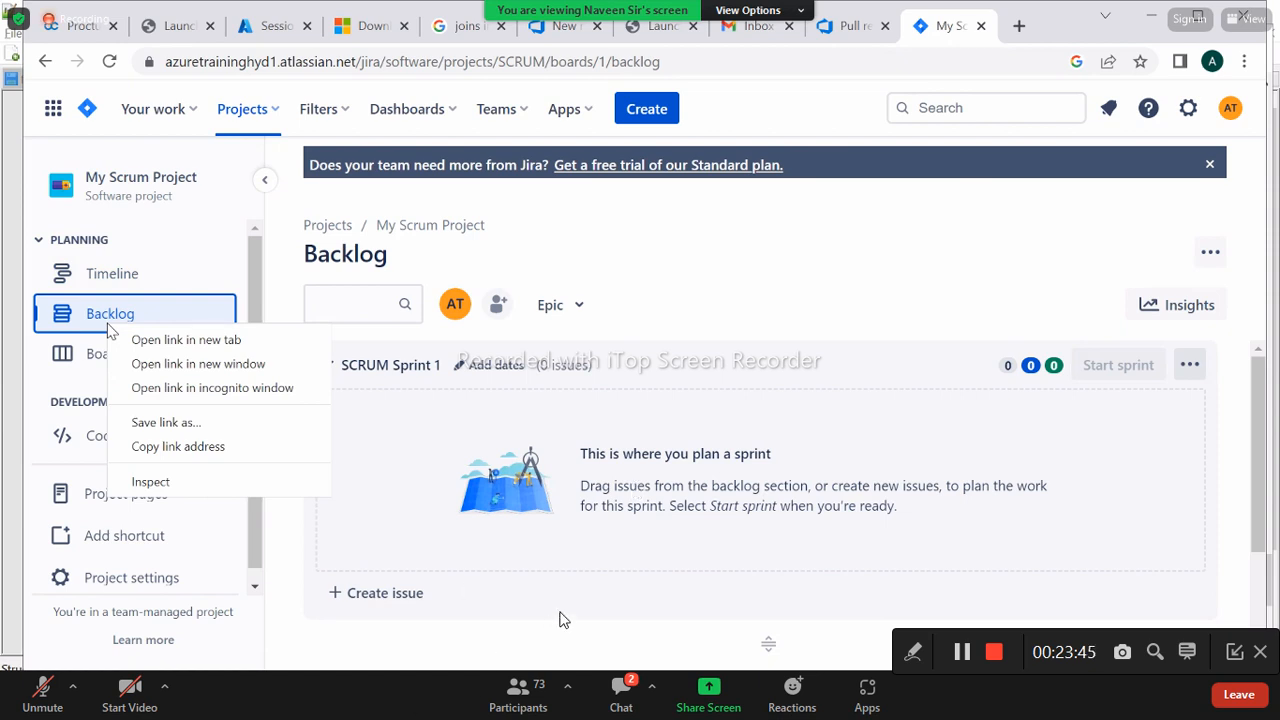
Switch to the Zoom meeting chat and send the host the direct message "keeping the task for future whenever needed"
click(624, 700)
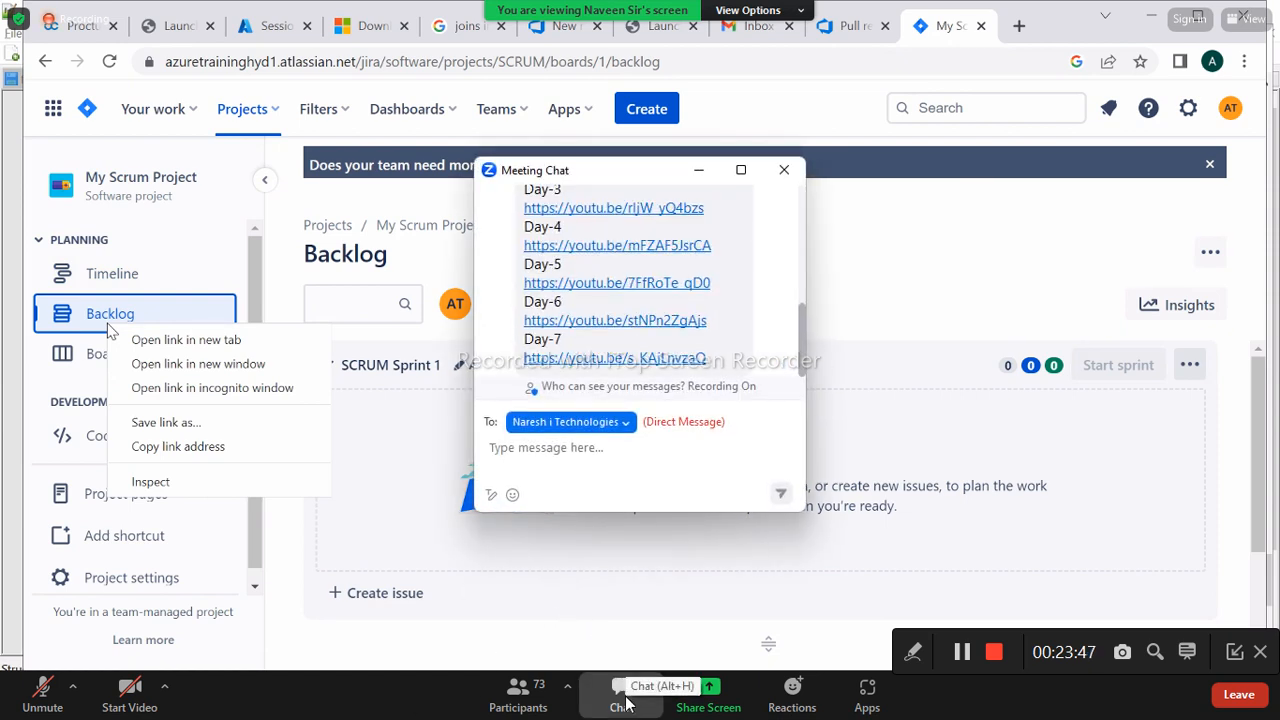
text(kee)
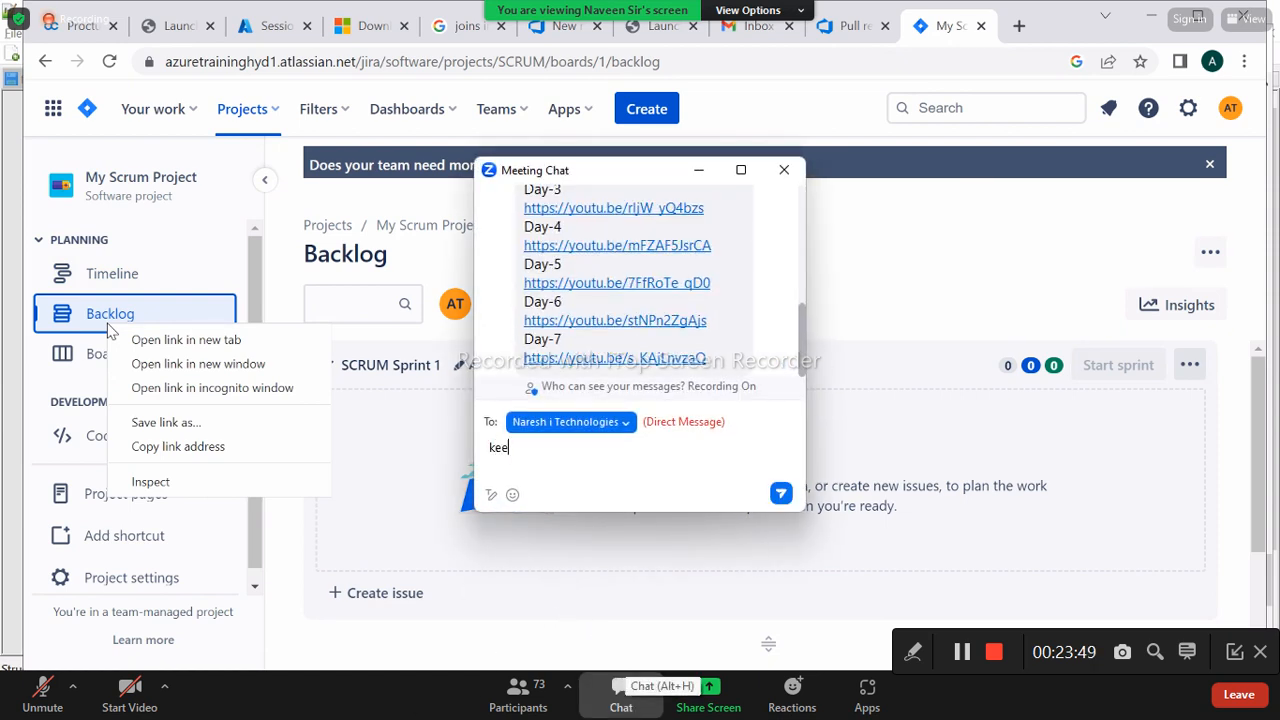
text(ping th)
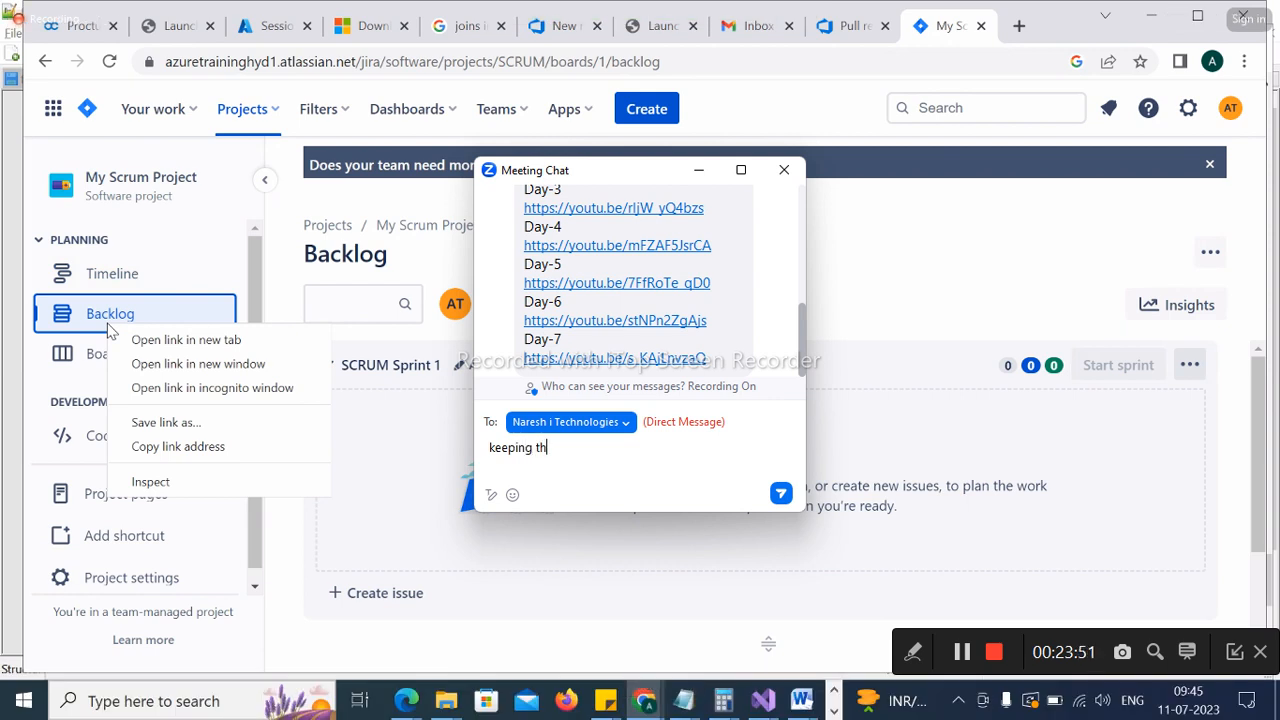
text(e task for future whene)
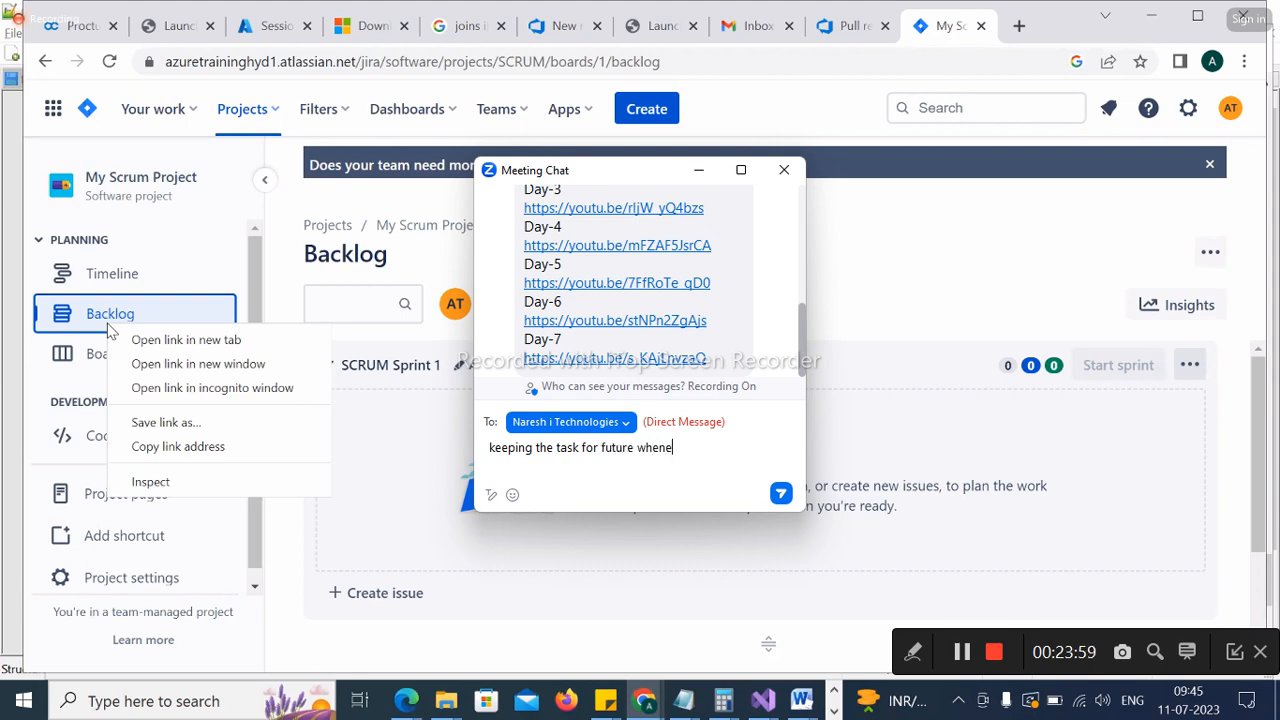
text(ver needed)
key(Return)
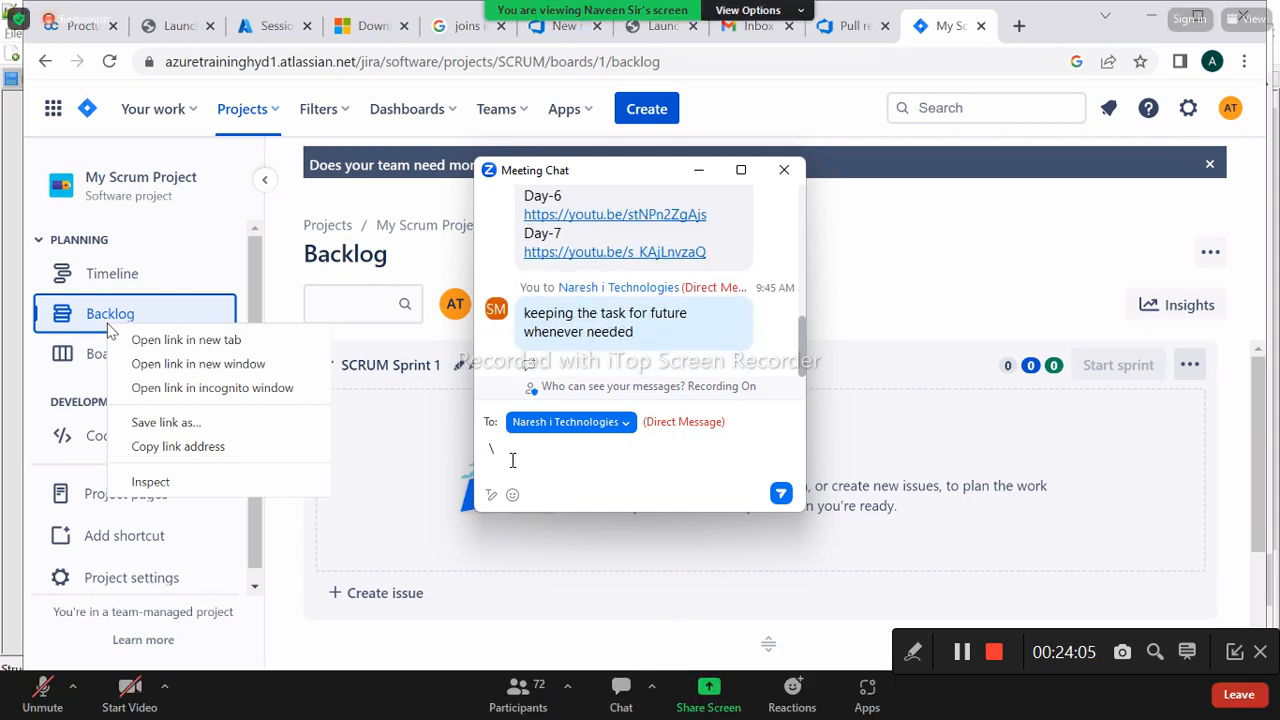
Change the chat recipient from the host to the first listed co-host and minimise the meeting chat
click(622, 424)
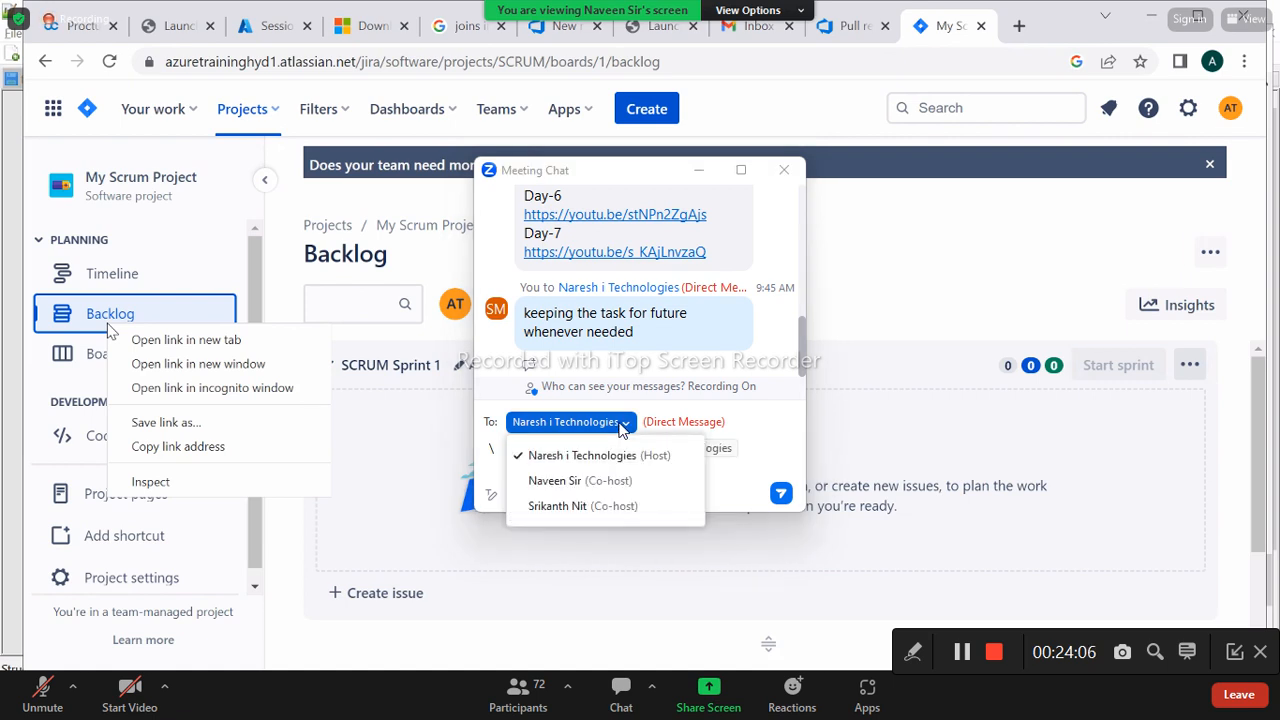
click(612, 480)
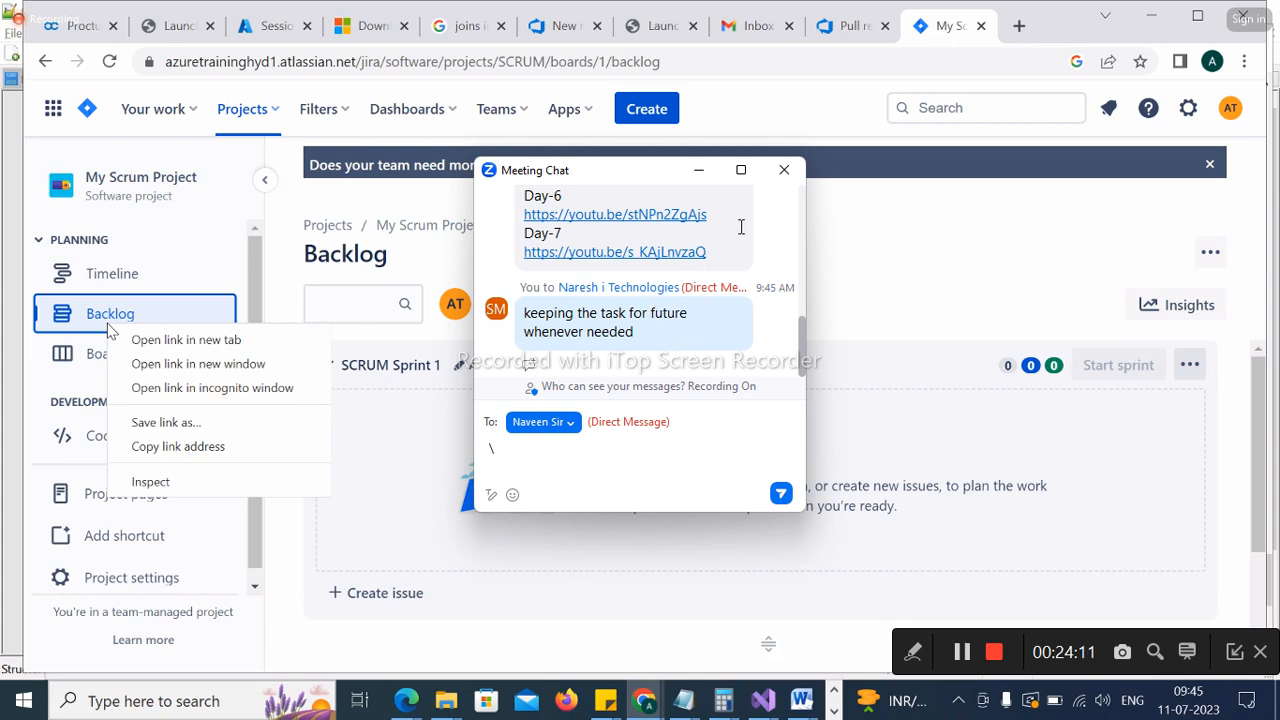
click(700, 178)
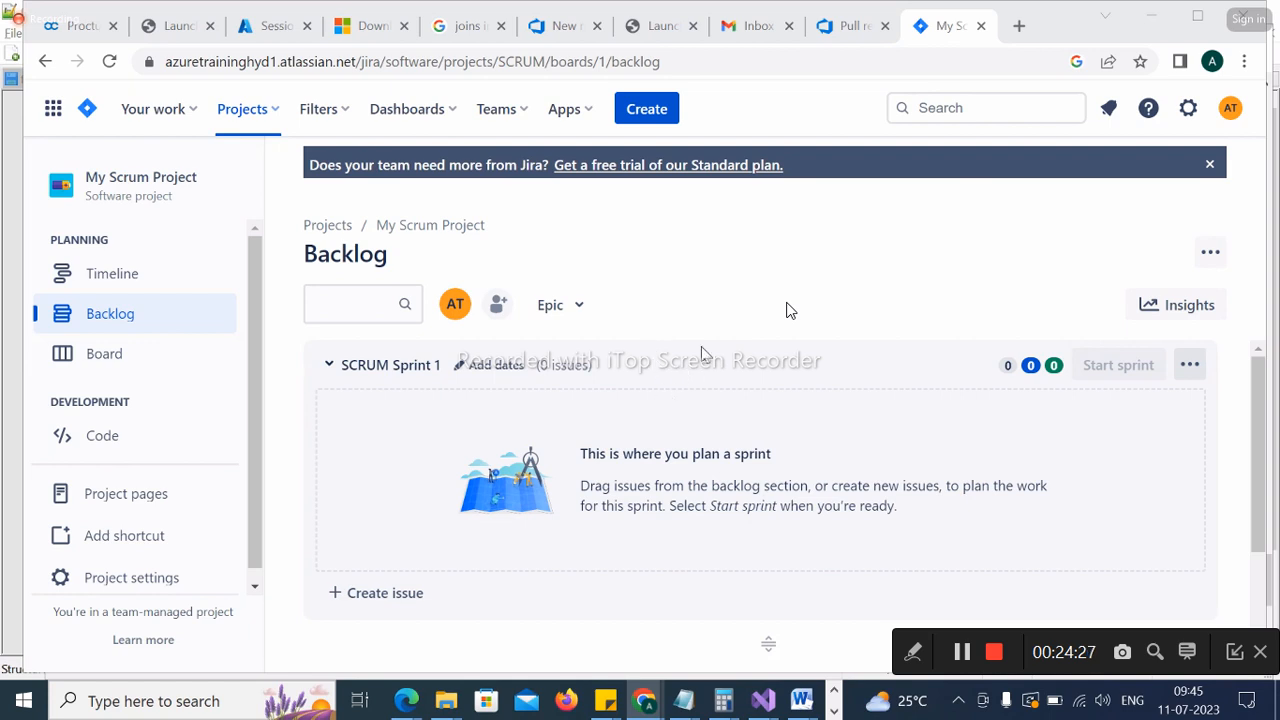
Look at the form for adding people to My Scrum Project, cancel it and view the project's board
click(499, 305)
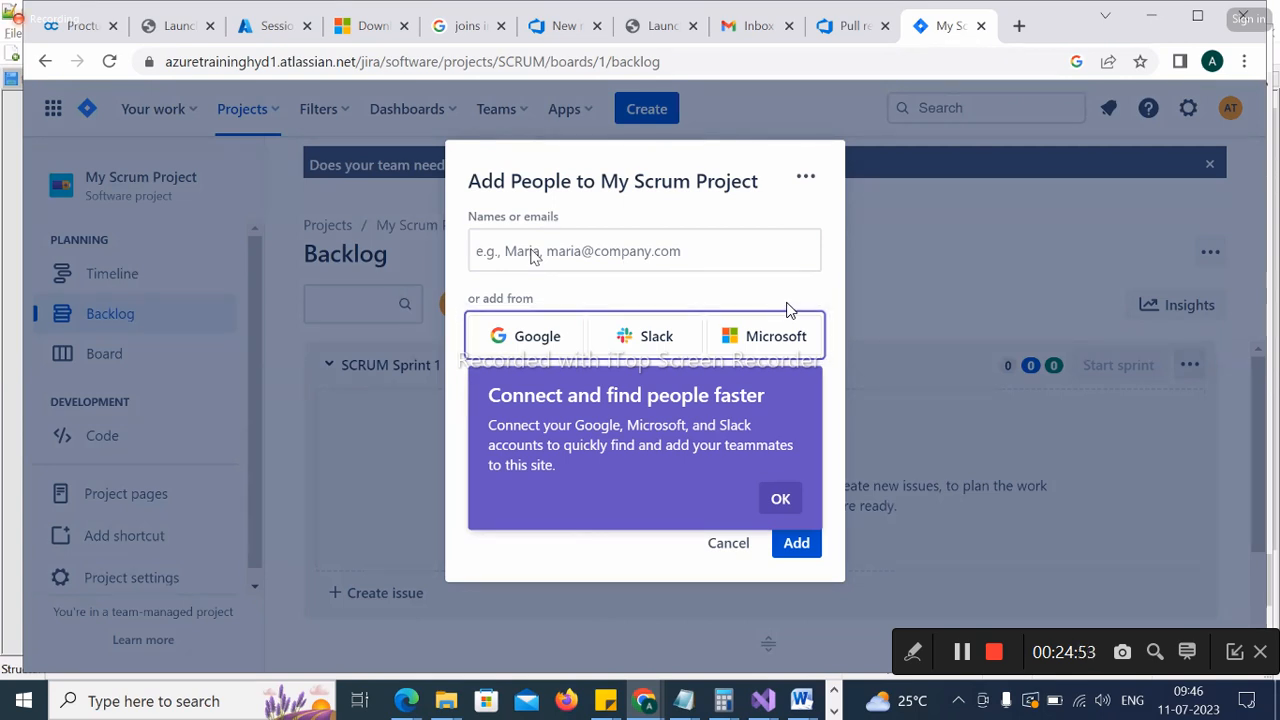
click(781, 500)
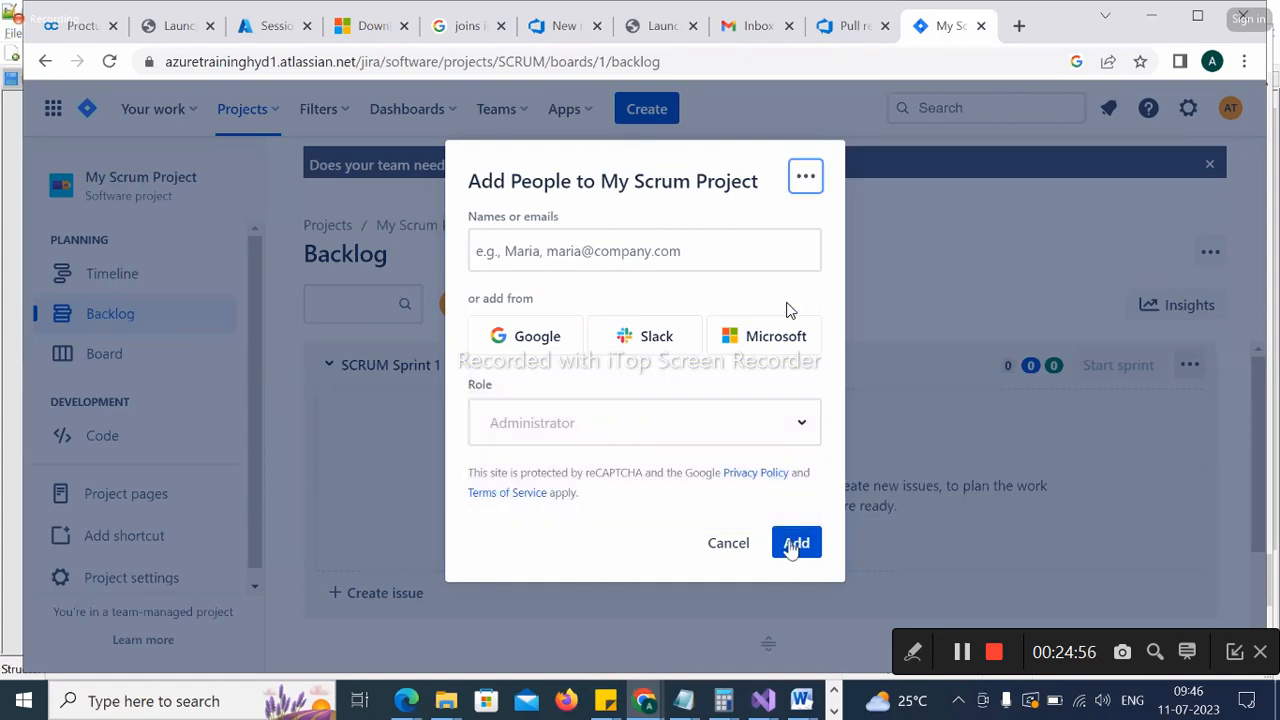
click(714, 543)
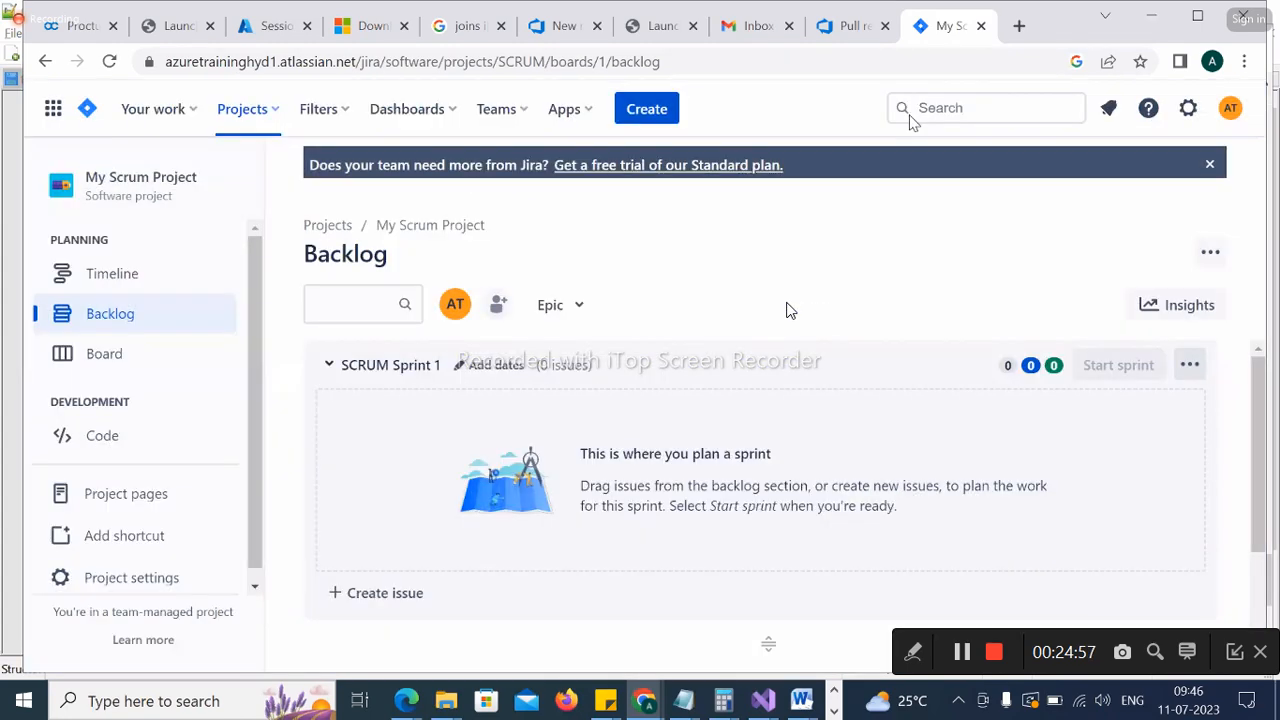
click(112, 354)
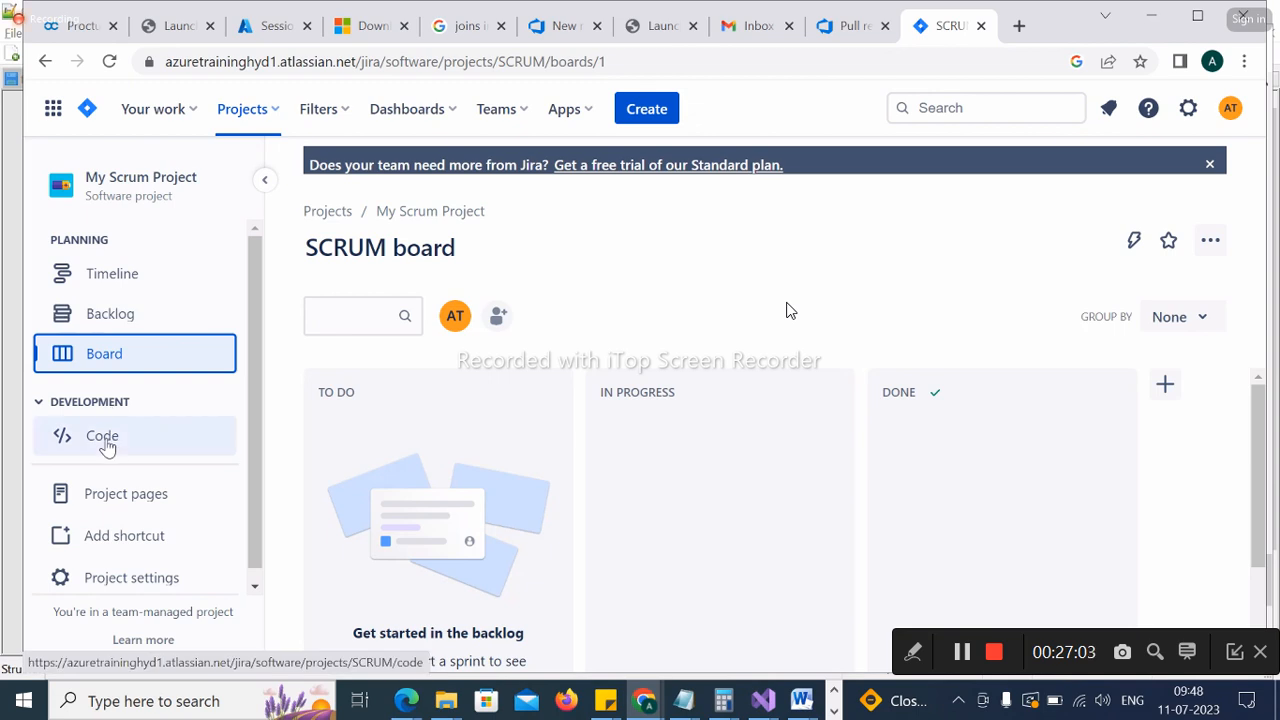
Open the project settings and change the project name to Azure9AMJuly
click(141, 579)
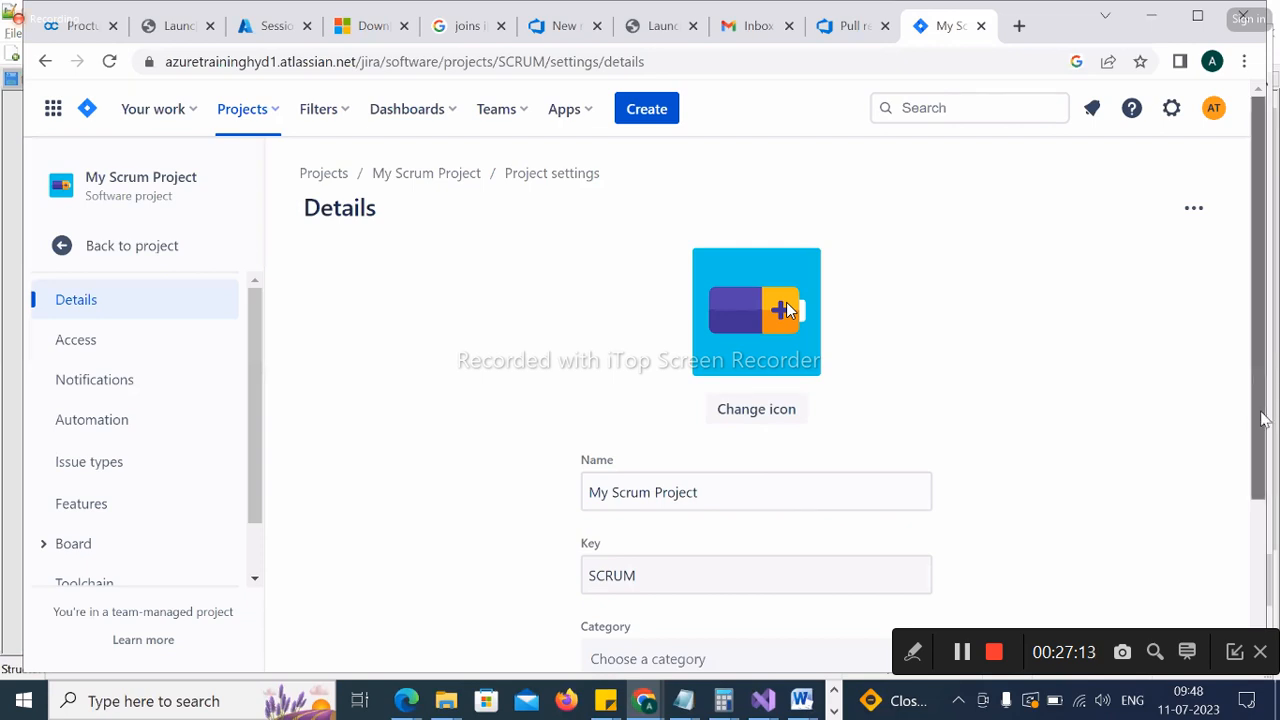
drag(1263, 420, 1249, 491)
click(736, 372)
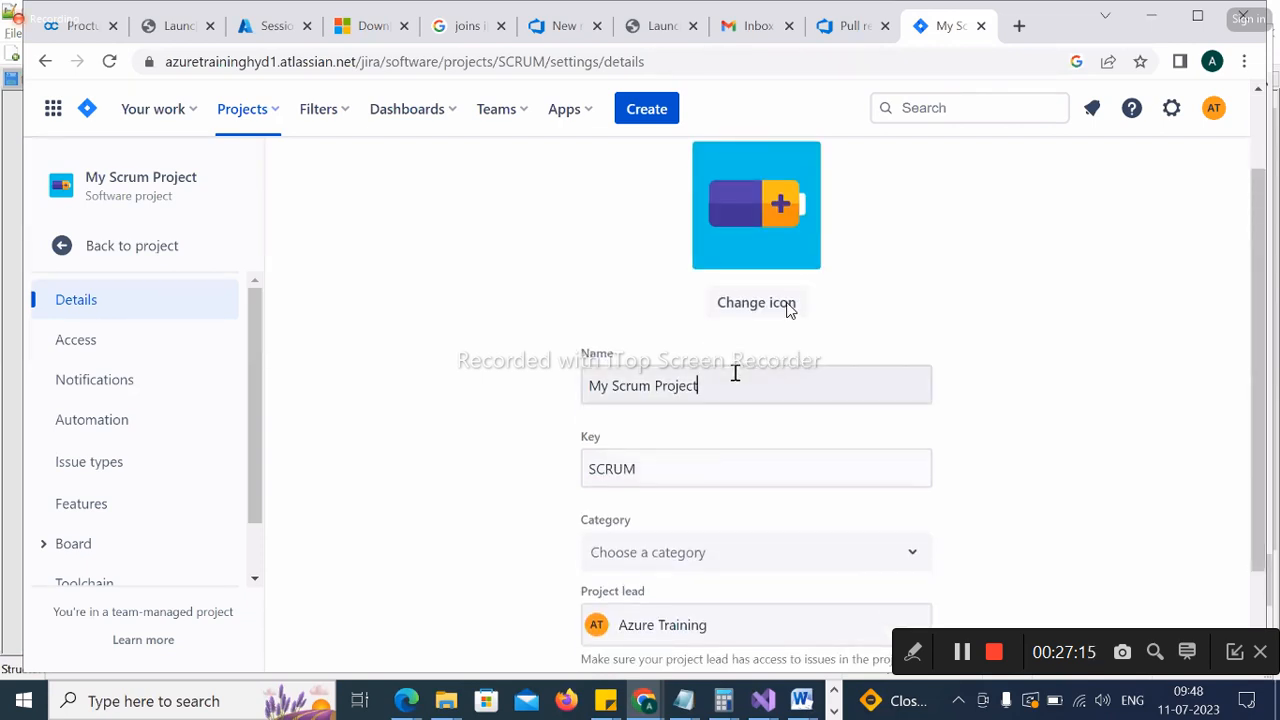
key(BackSpace)
key(BackSpace)
key(BackSpace)
key(BackSpace)
key(BackSpace)
key(BackSpace)
key(BackSpace)
key(BackSpace)
key(BackSpace)
key(BackSpace)
key(BackSpace)
key(BackSpace)
key(BackSpace)
key(BackSpace)
key(BackSpace)
key(BackSpace)
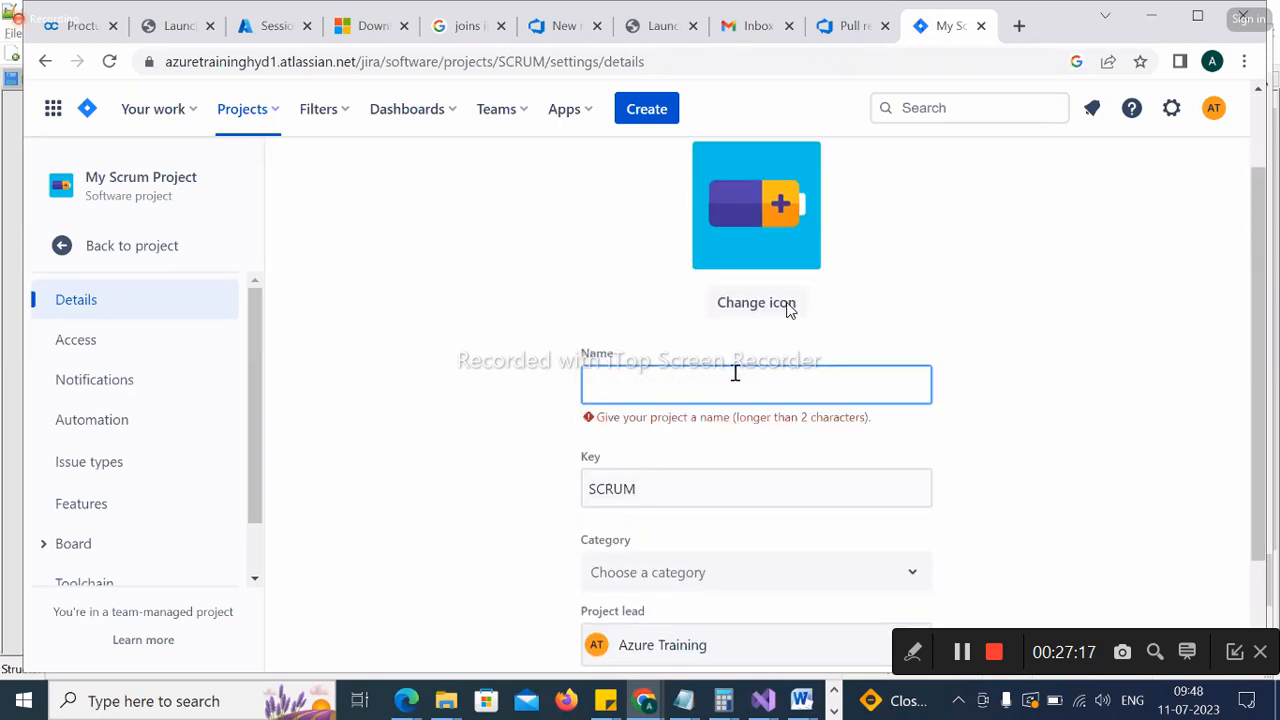
text(Azure)
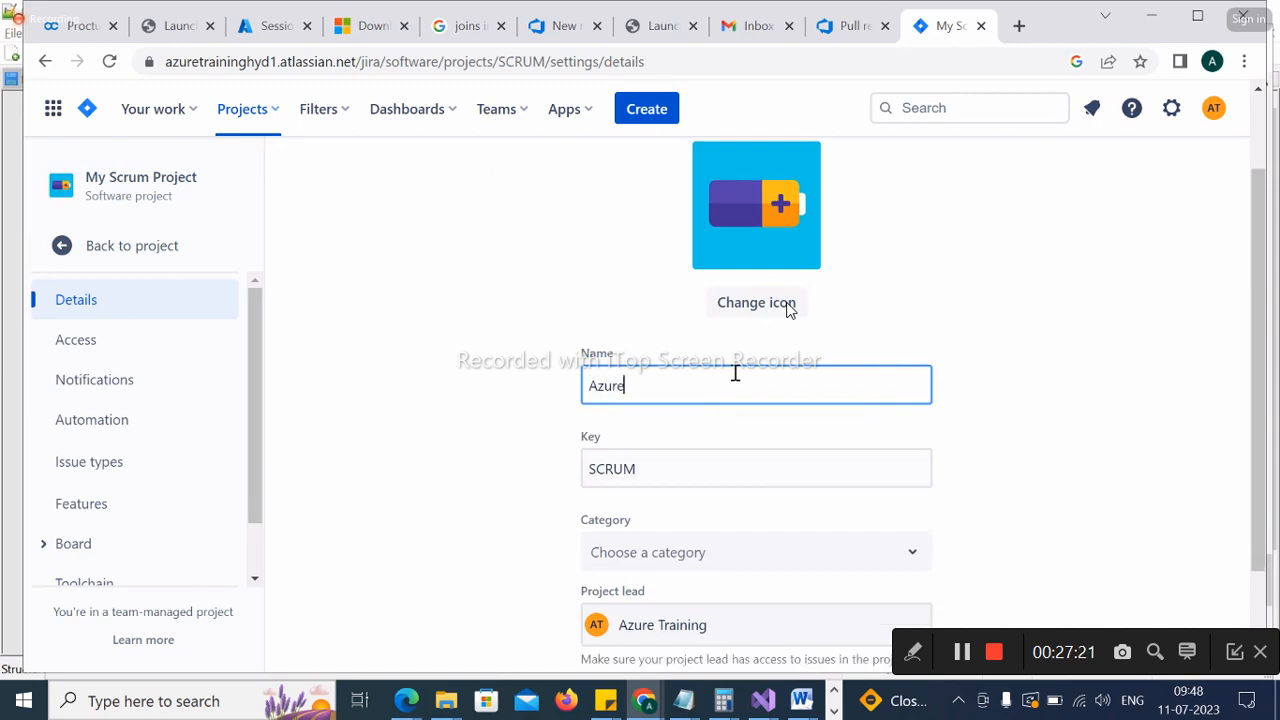
text(93)
text(AMJuil)
text(ly)
Change the project key to AZ and choose Manage categories as the project's category
click(710, 469)
drag(710, 469, 530, 482)
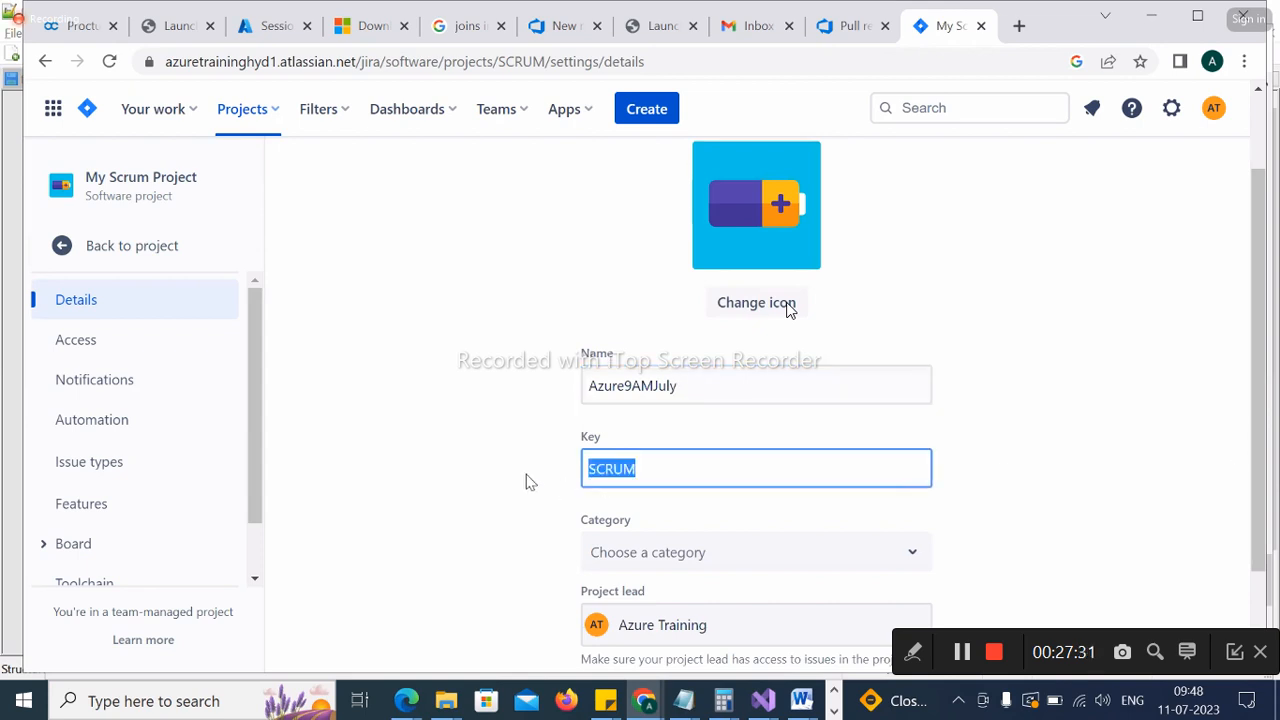
key(BackSpace)
text(AZ)
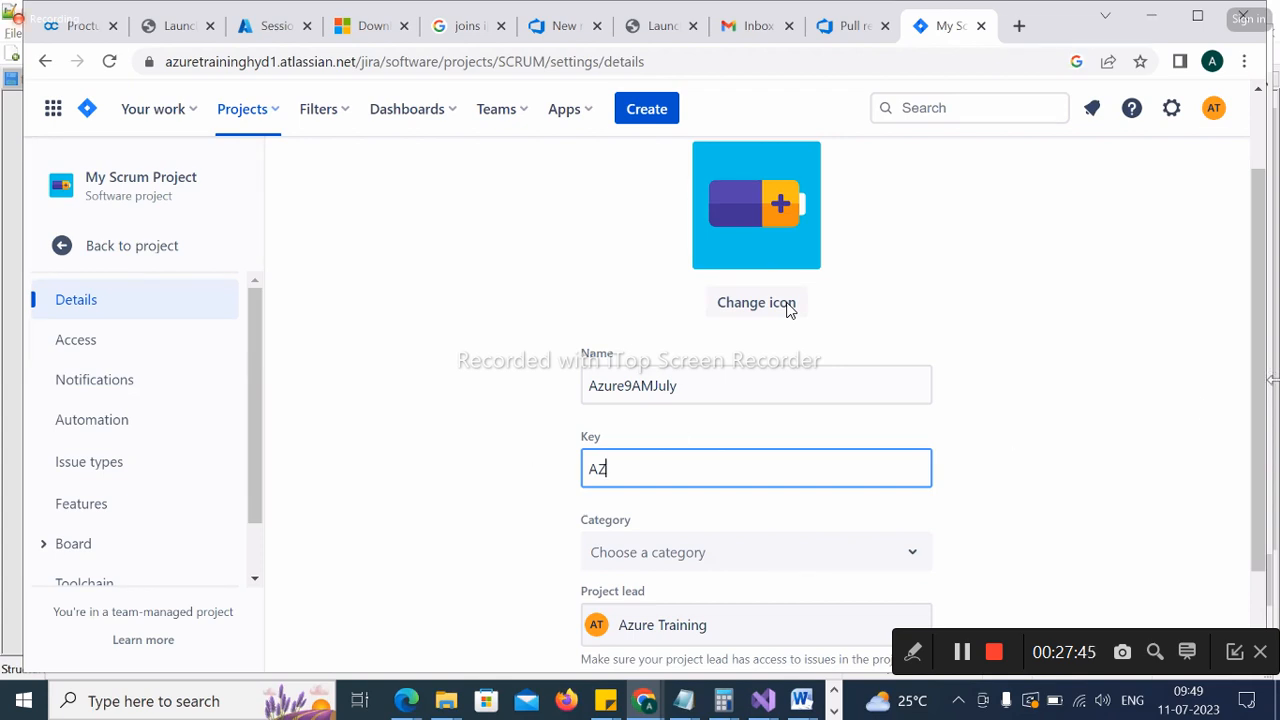
scroll(1268, 345, down, 1)
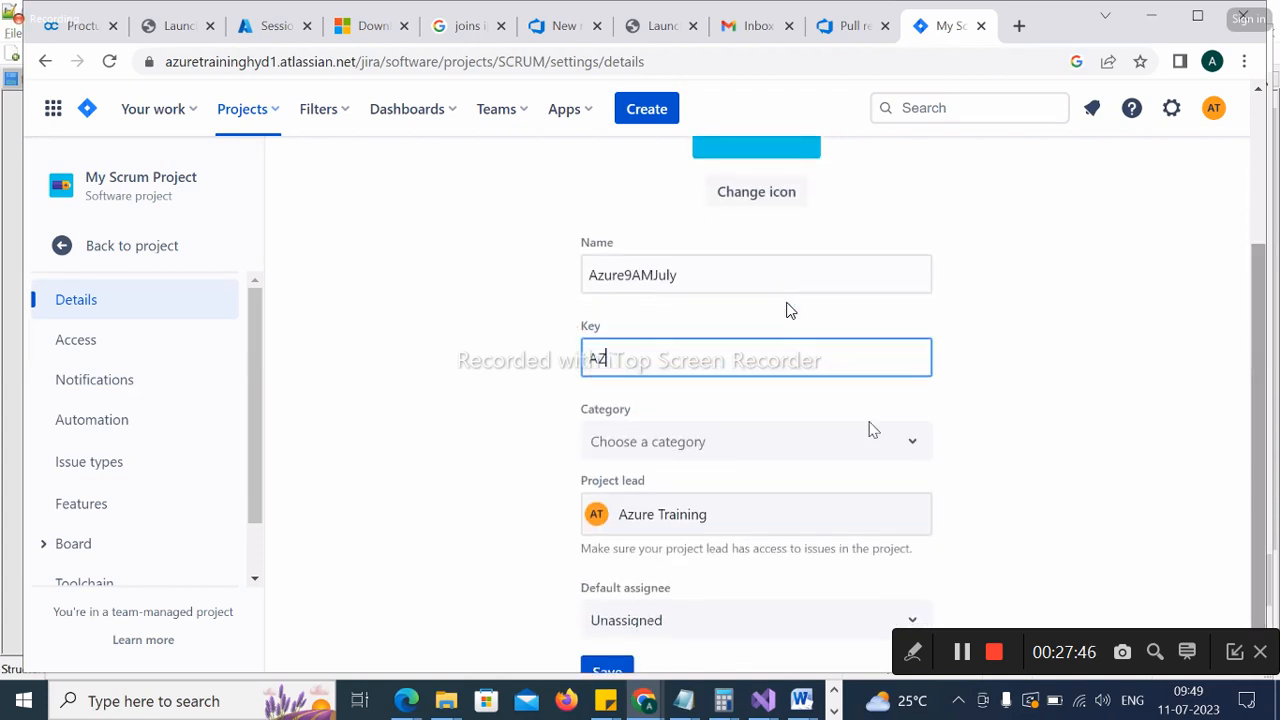
click(772, 450)
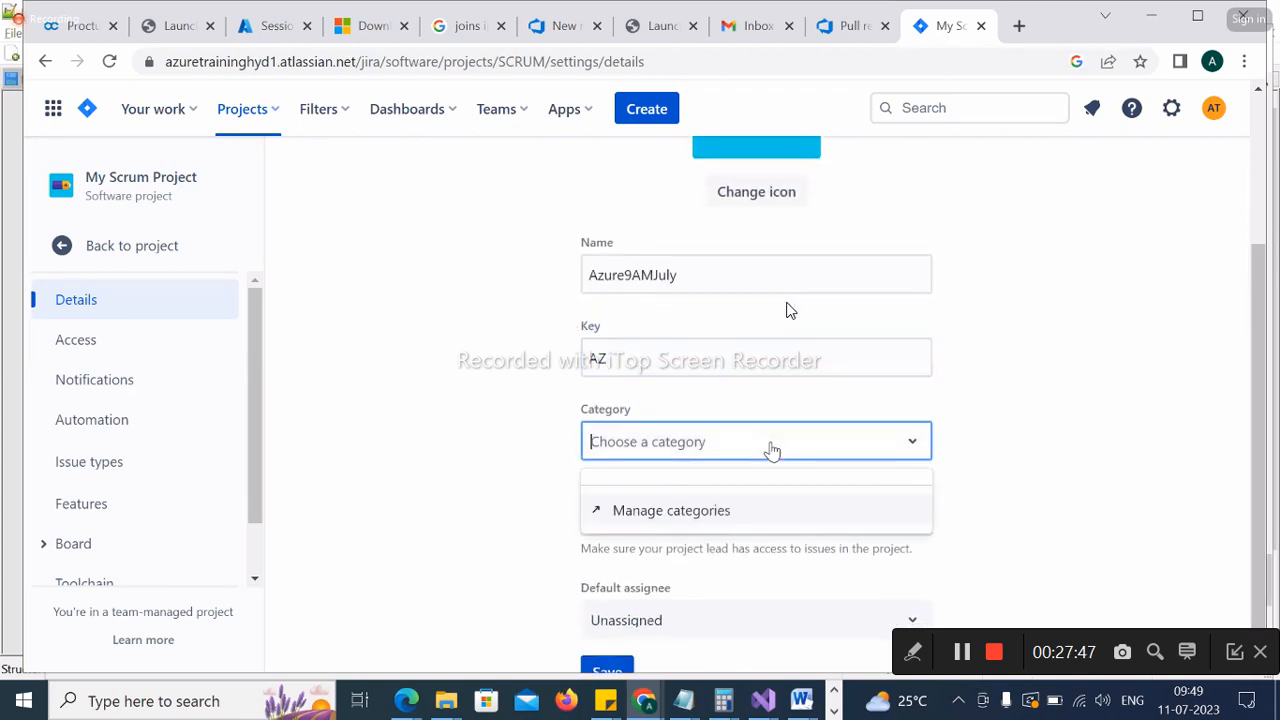
click(692, 517)
click(818, 178)
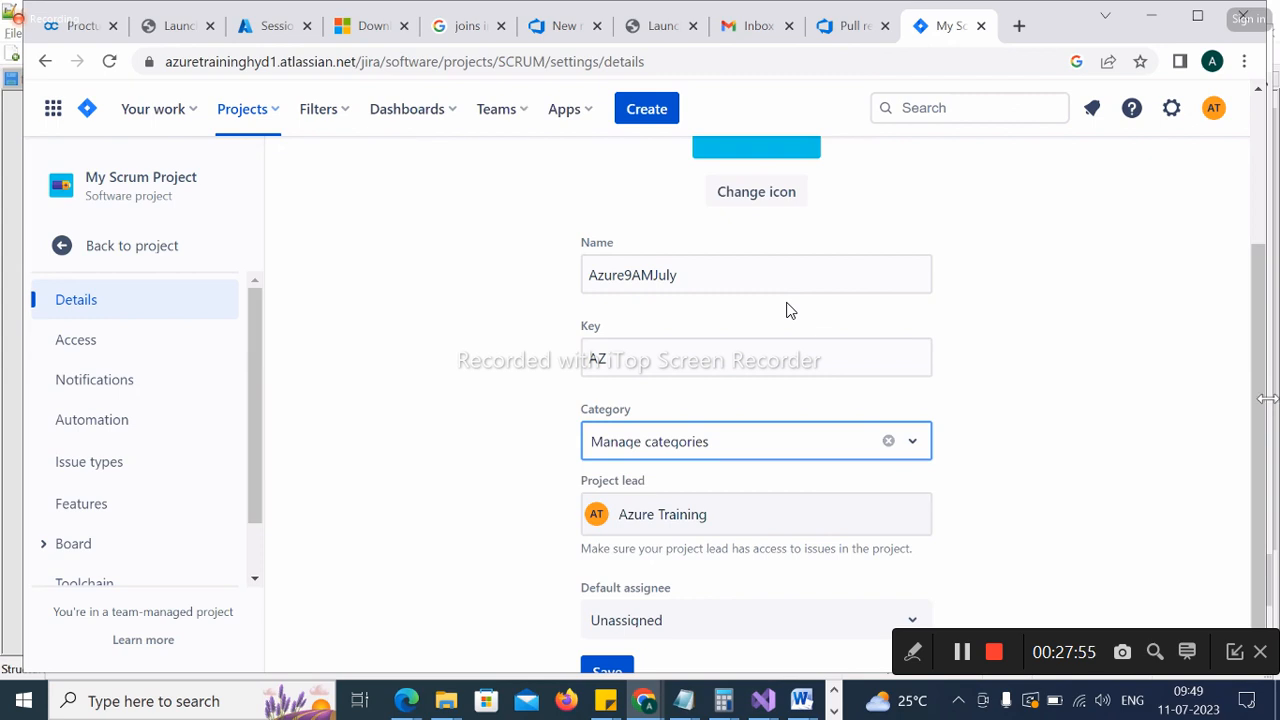
Set the project's default assignee to Project lead
drag(1267, 400, 1259, 456)
drag(650, 481, 575, 480)
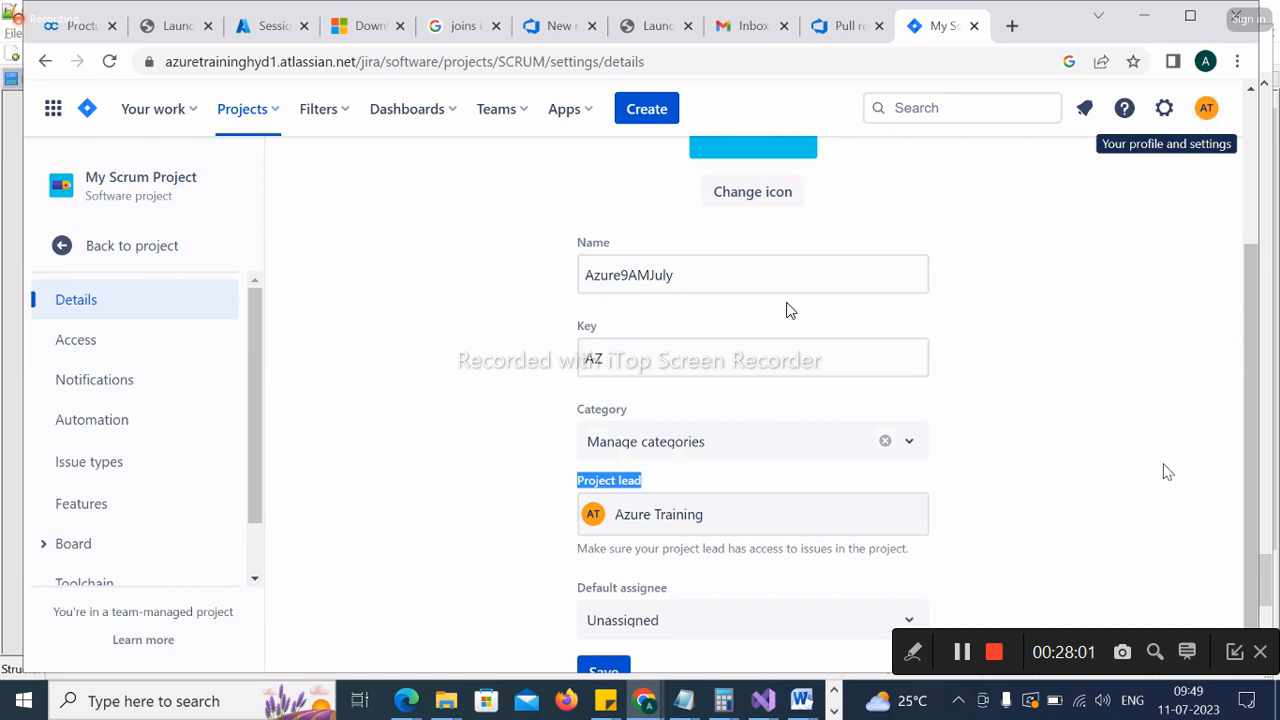
scroll(1258, 456, down, 1)
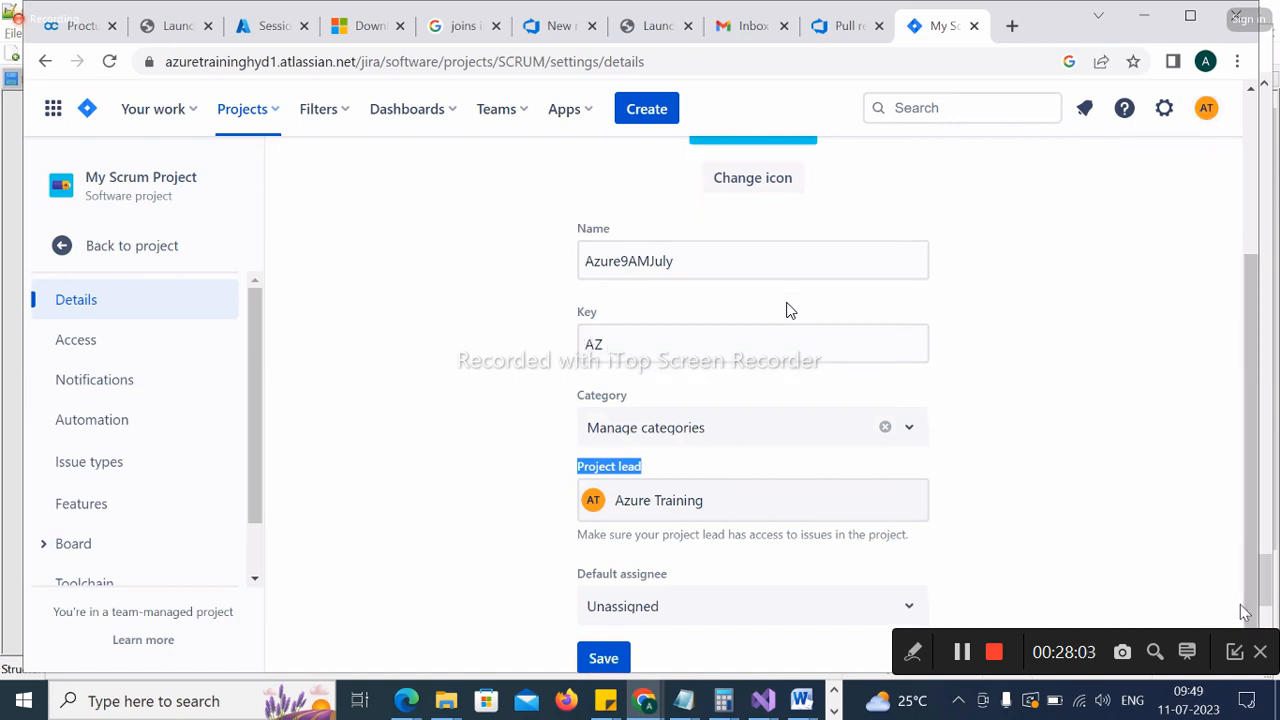
click(794, 606)
click(678, 523)
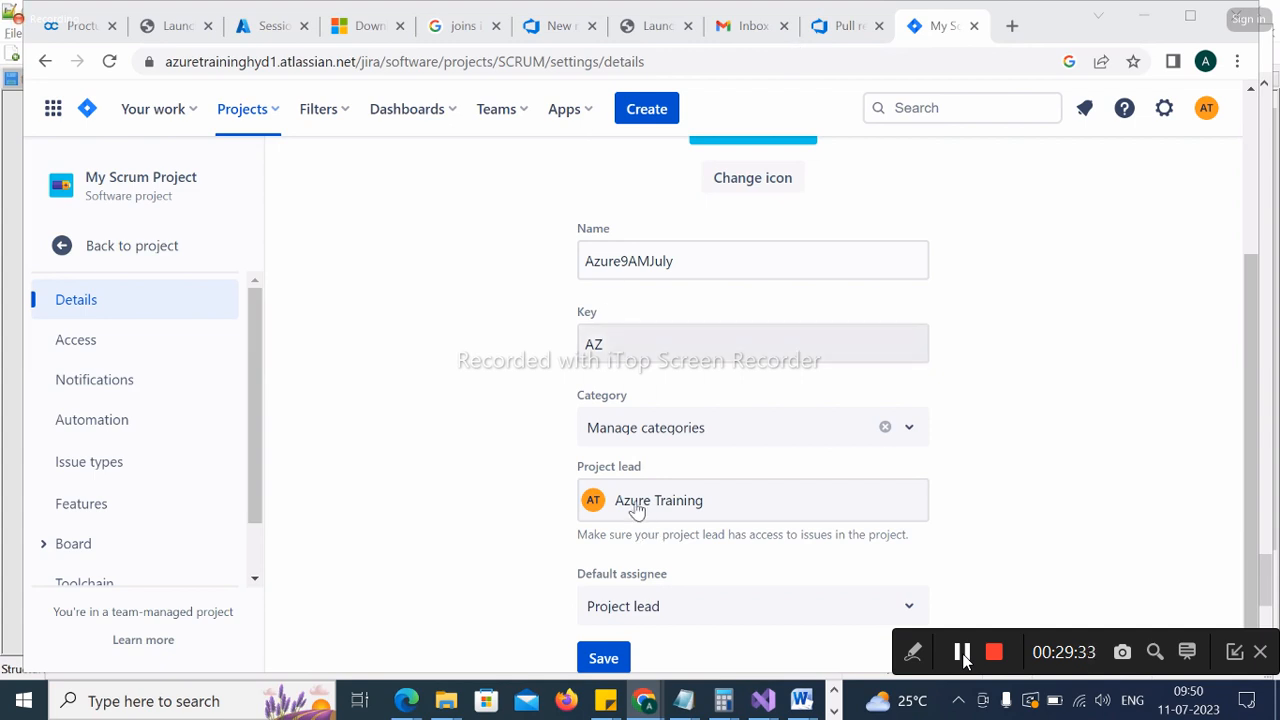
Set the default assignee to Unassigned and save the project details
click(738, 612)
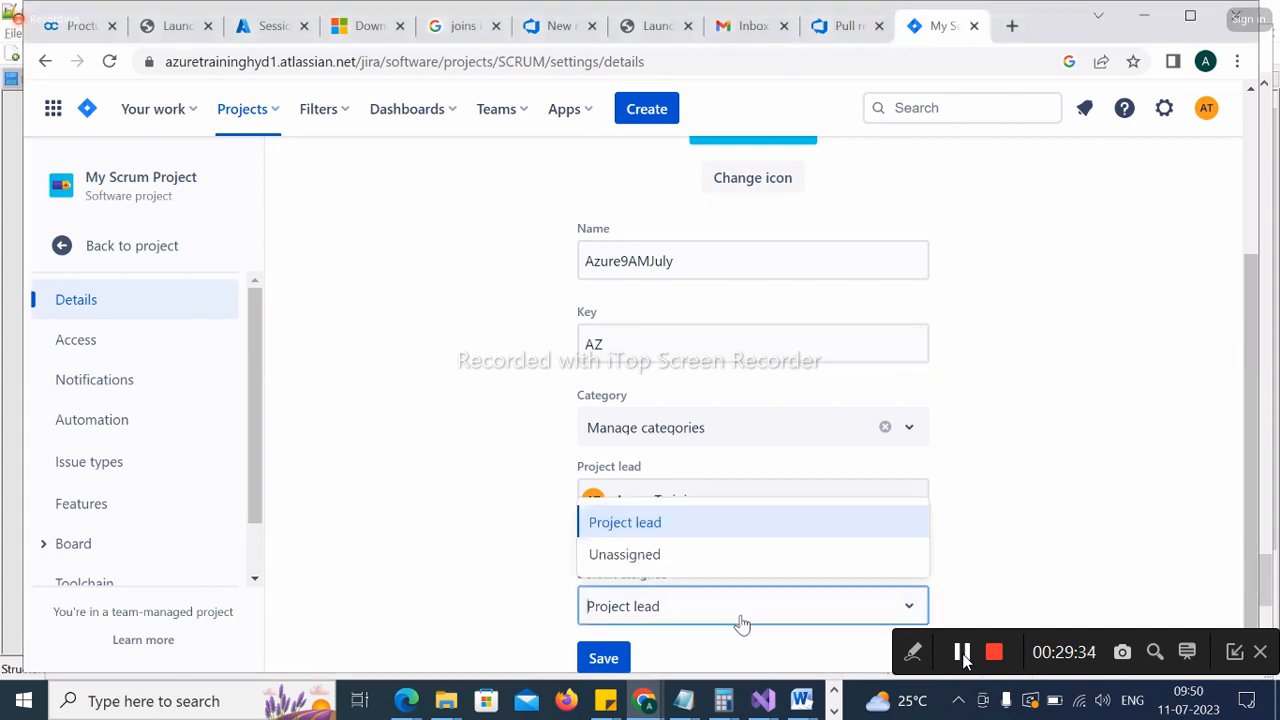
click(638, 553)
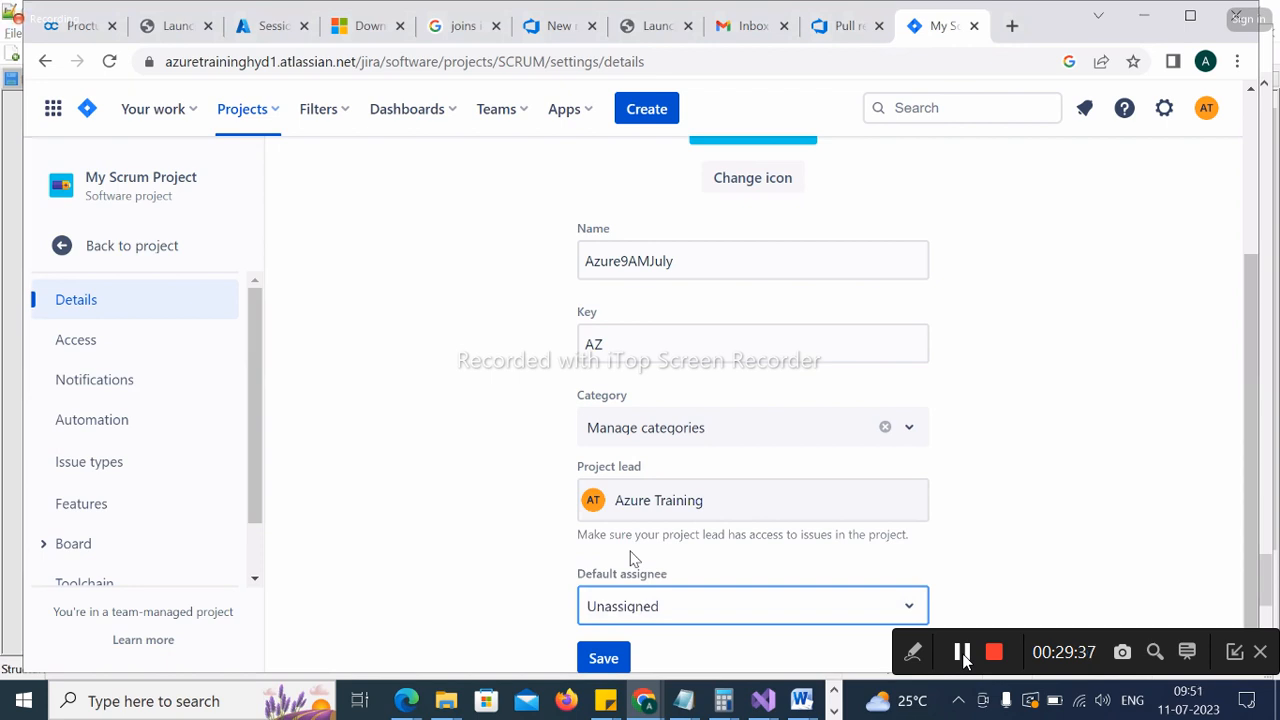
click(437, 560)
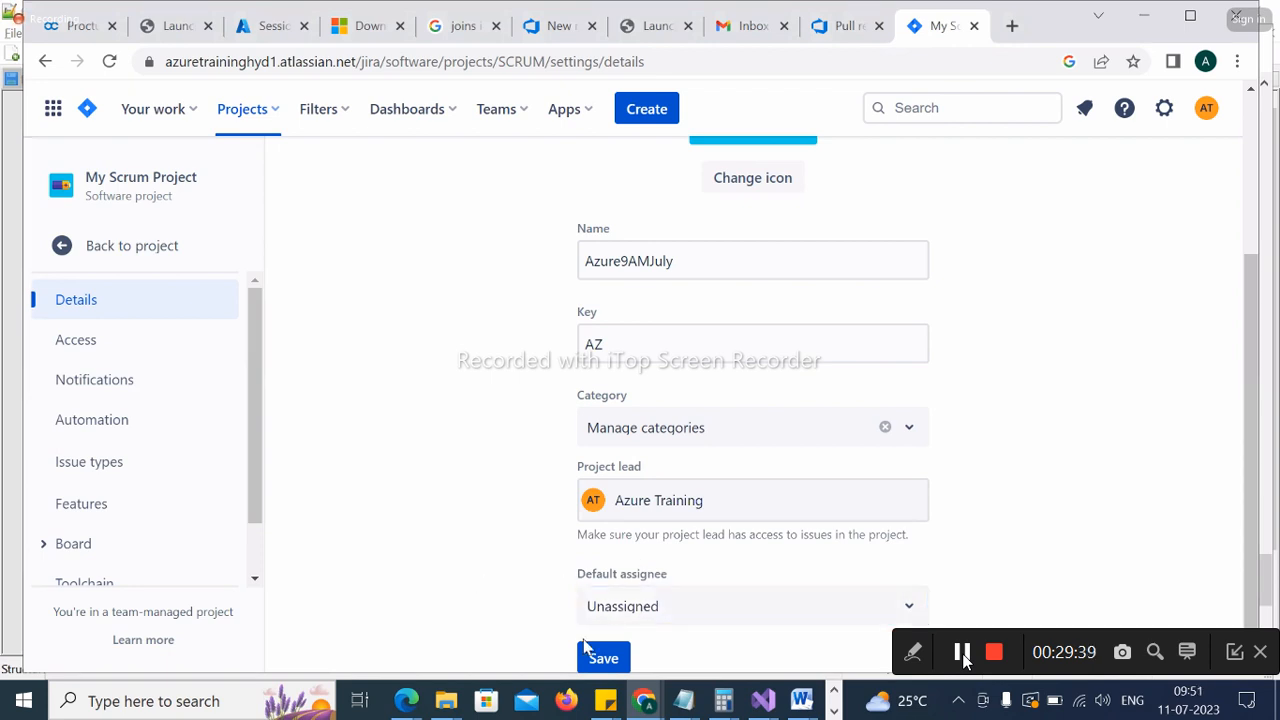
click(603, 657)
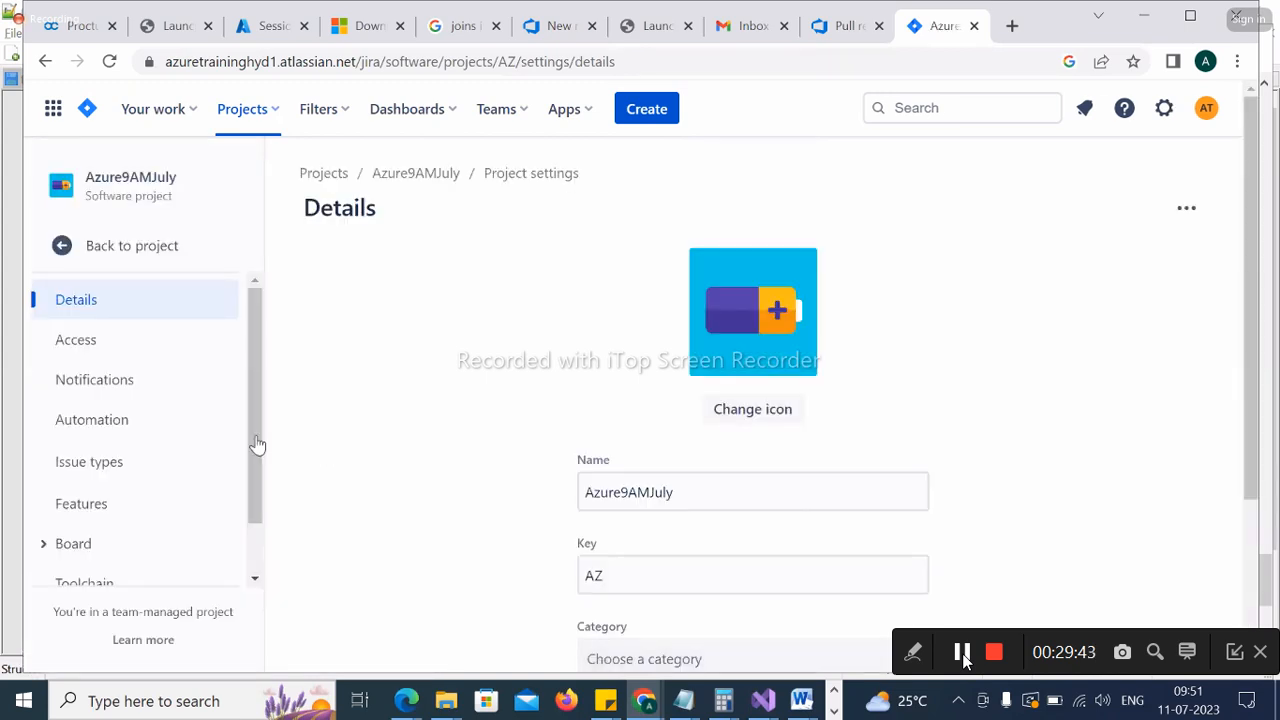
Expand the Board settings, open the project's issue type settings and dismiss the introductory tour
drag(252, 317, 246, 397)
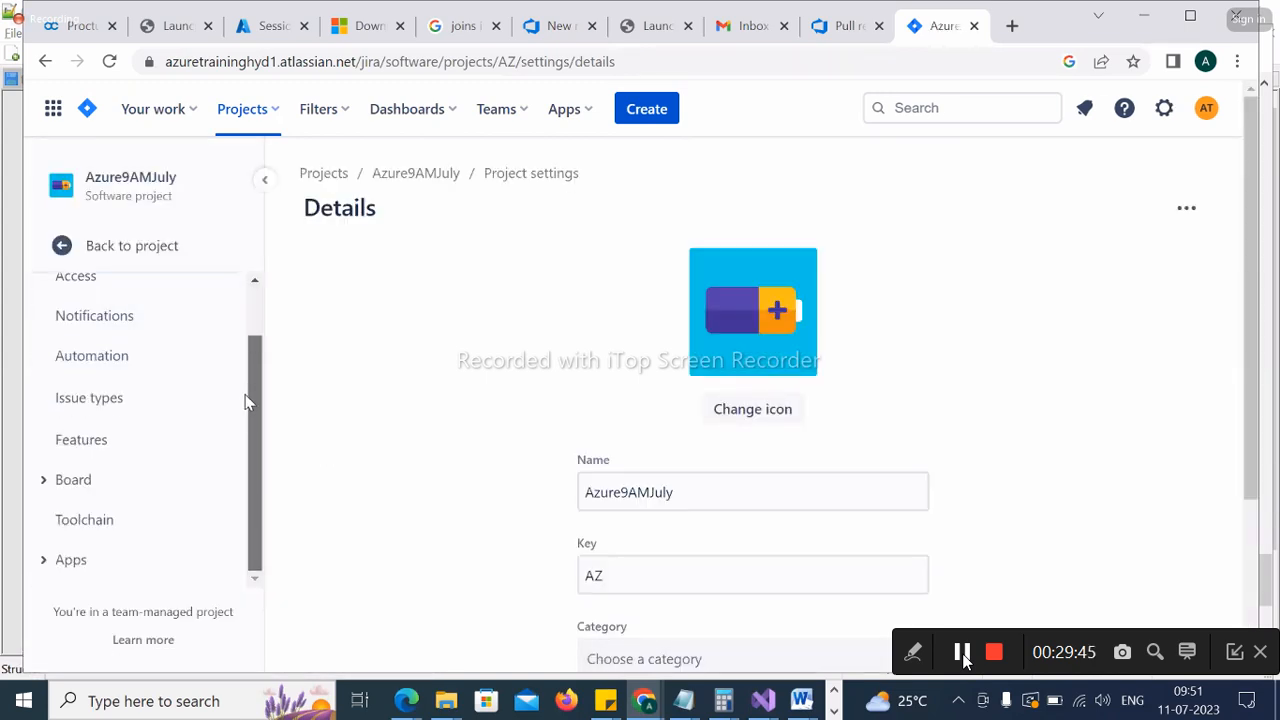
click(34, 491)
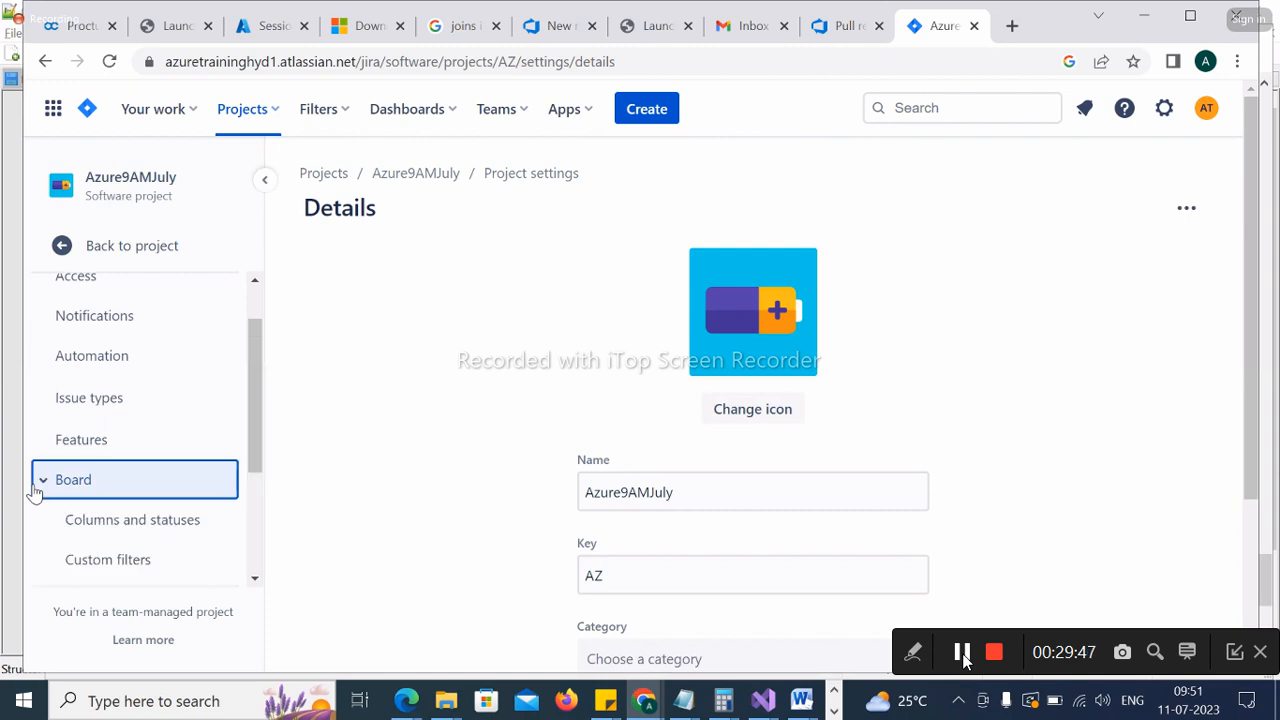
drag(258, 413, 257, 387)
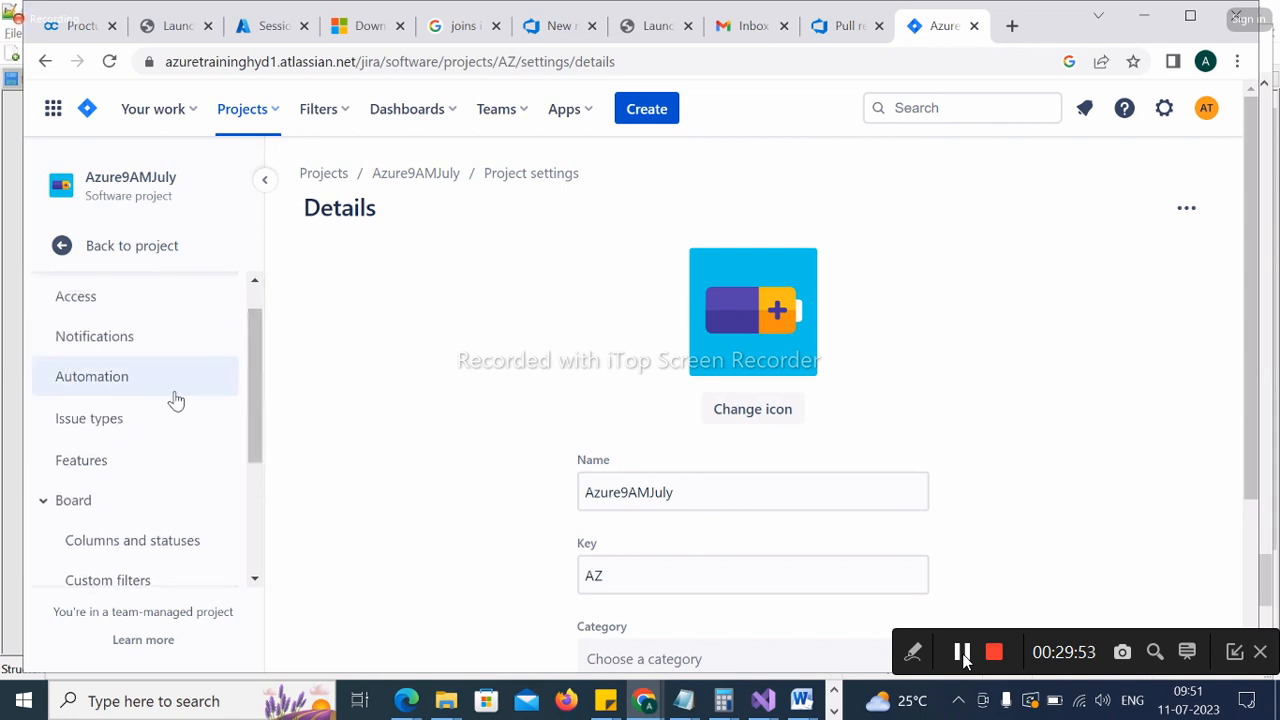
click(112, 415)
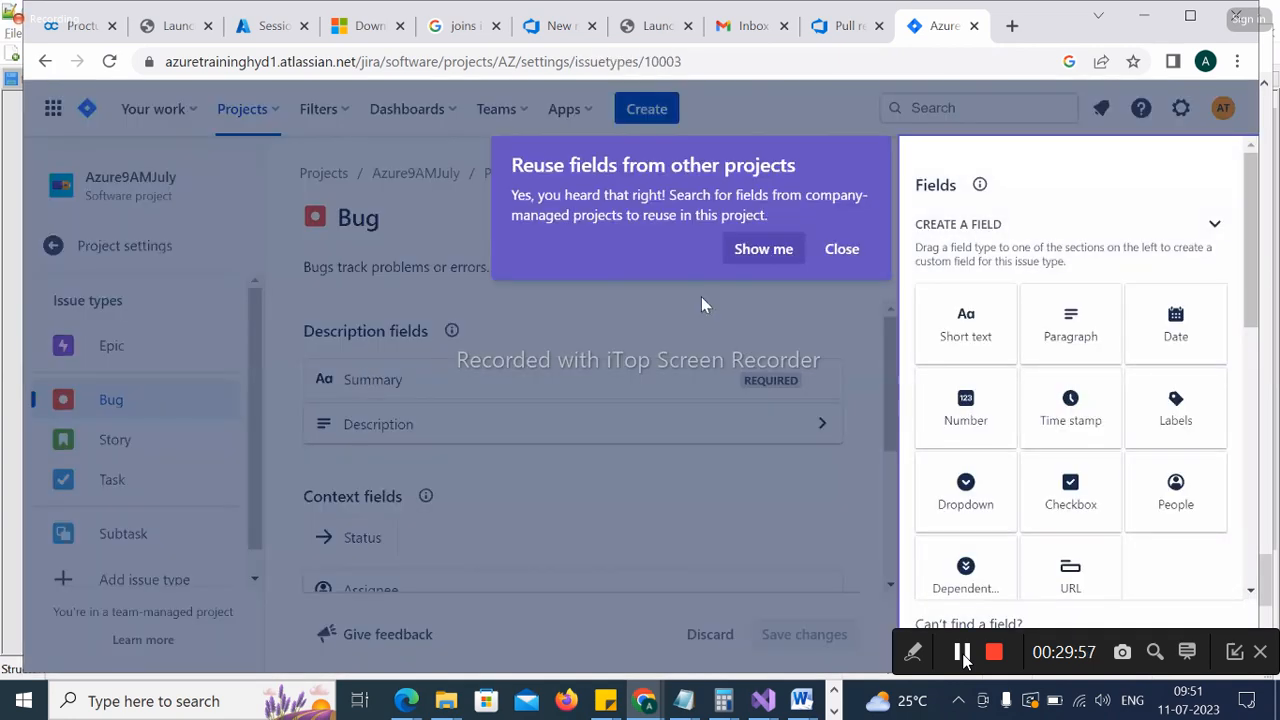
click(842, 249)
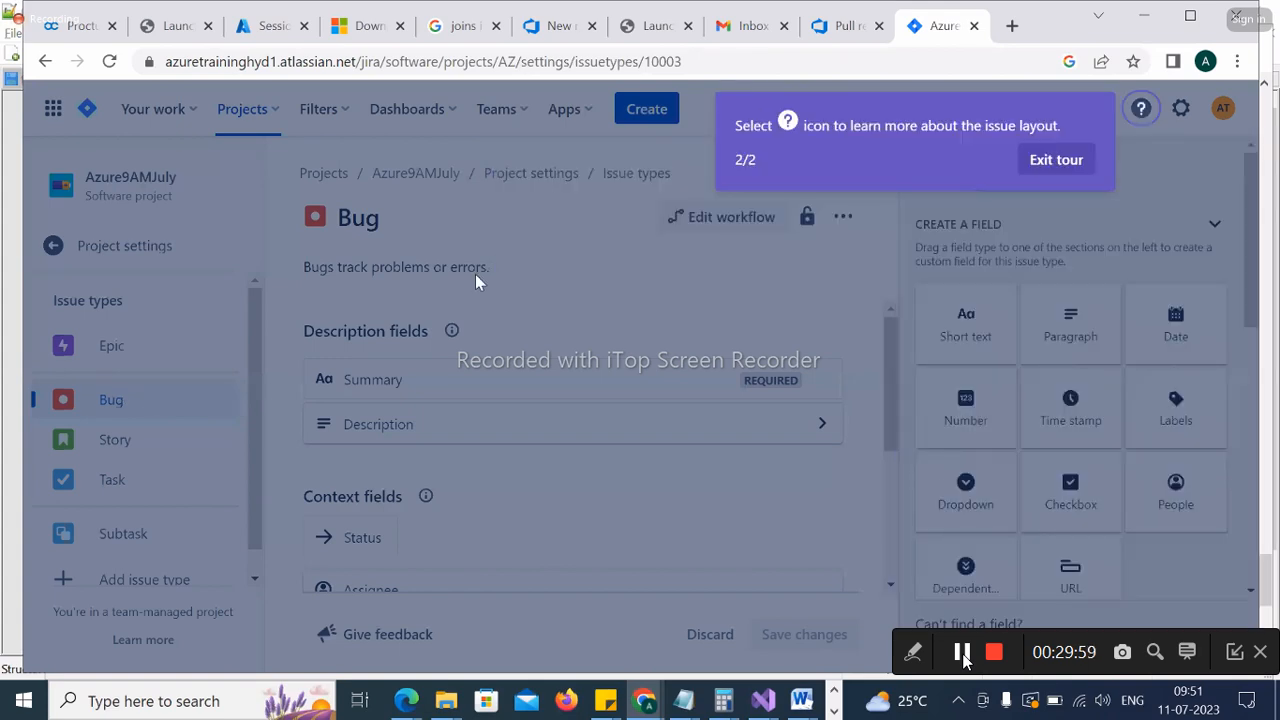
click(1056, 160)
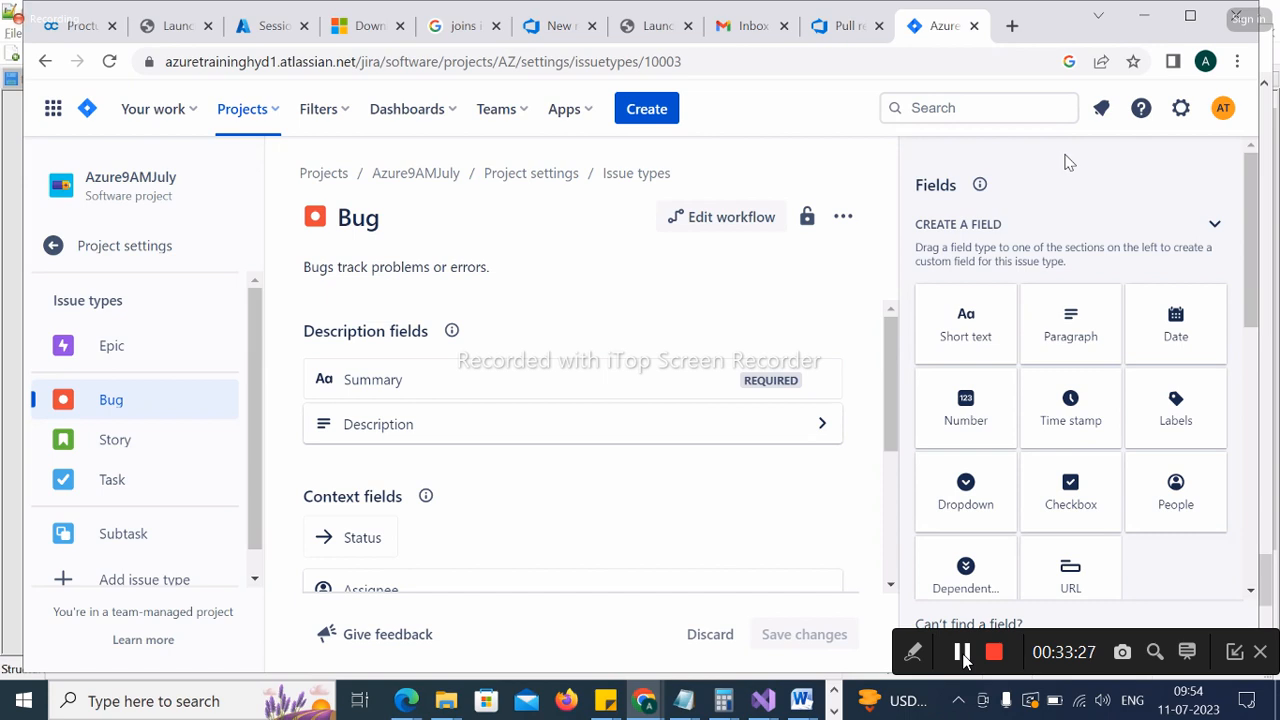
Examine the layouts and descriptions of the Task, Bug and Story issue types
click(130, 483)
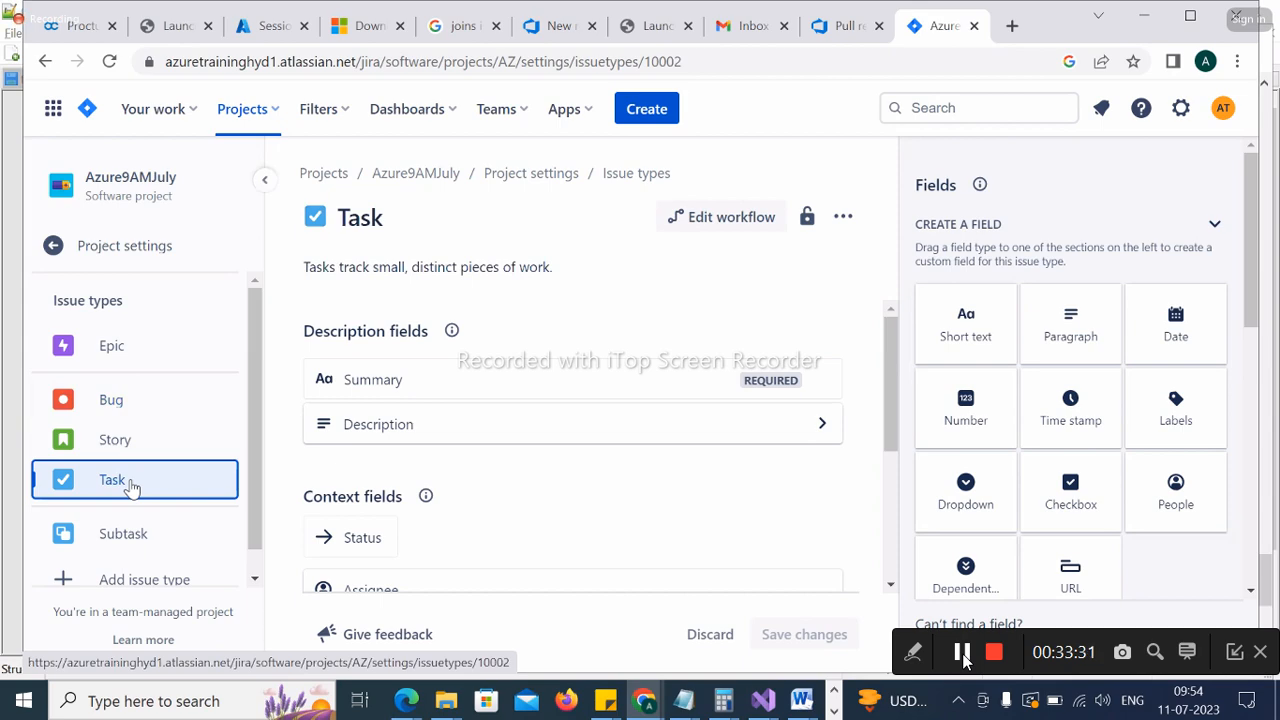
click(120, 447)
click(118, 402)
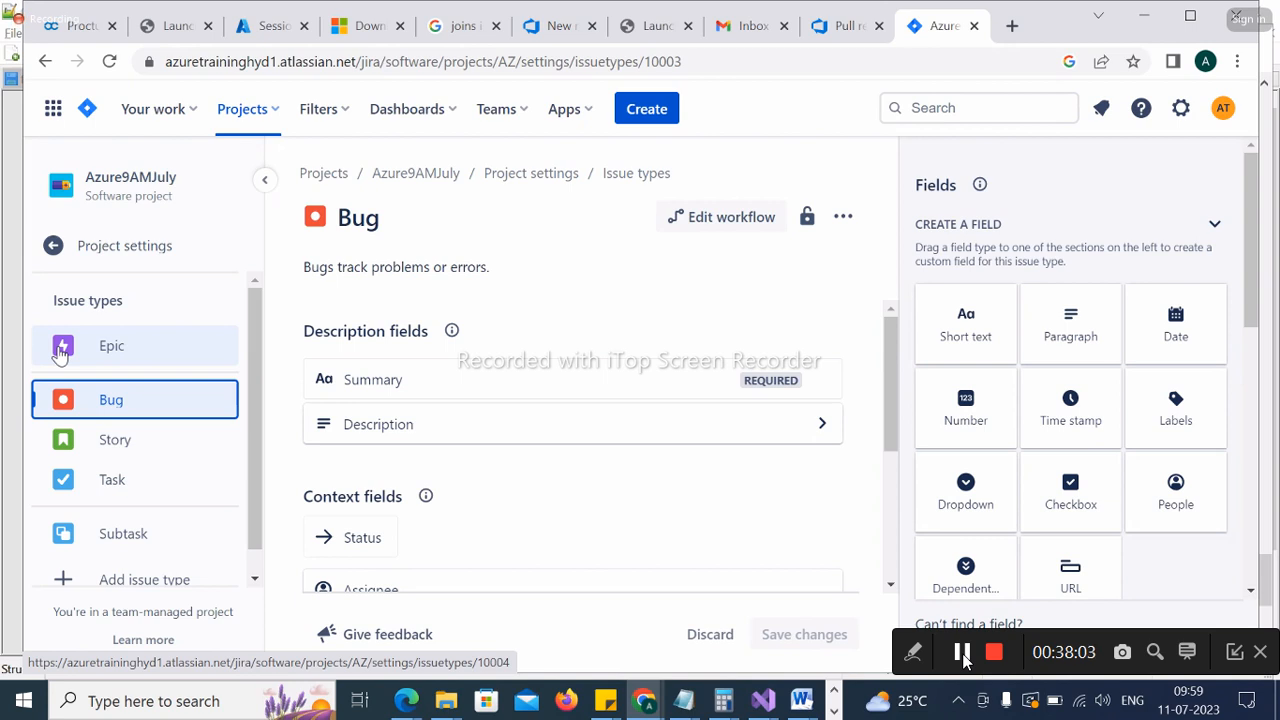
click(367, 99)
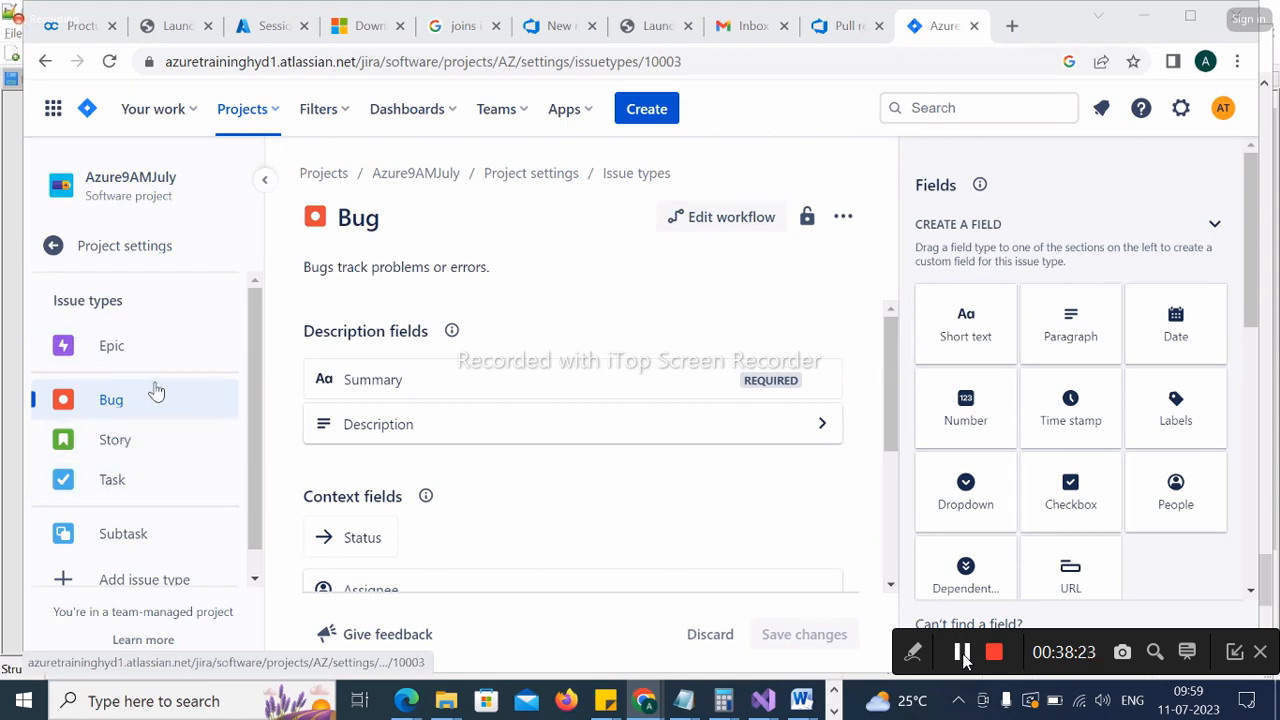
click(121, 444)
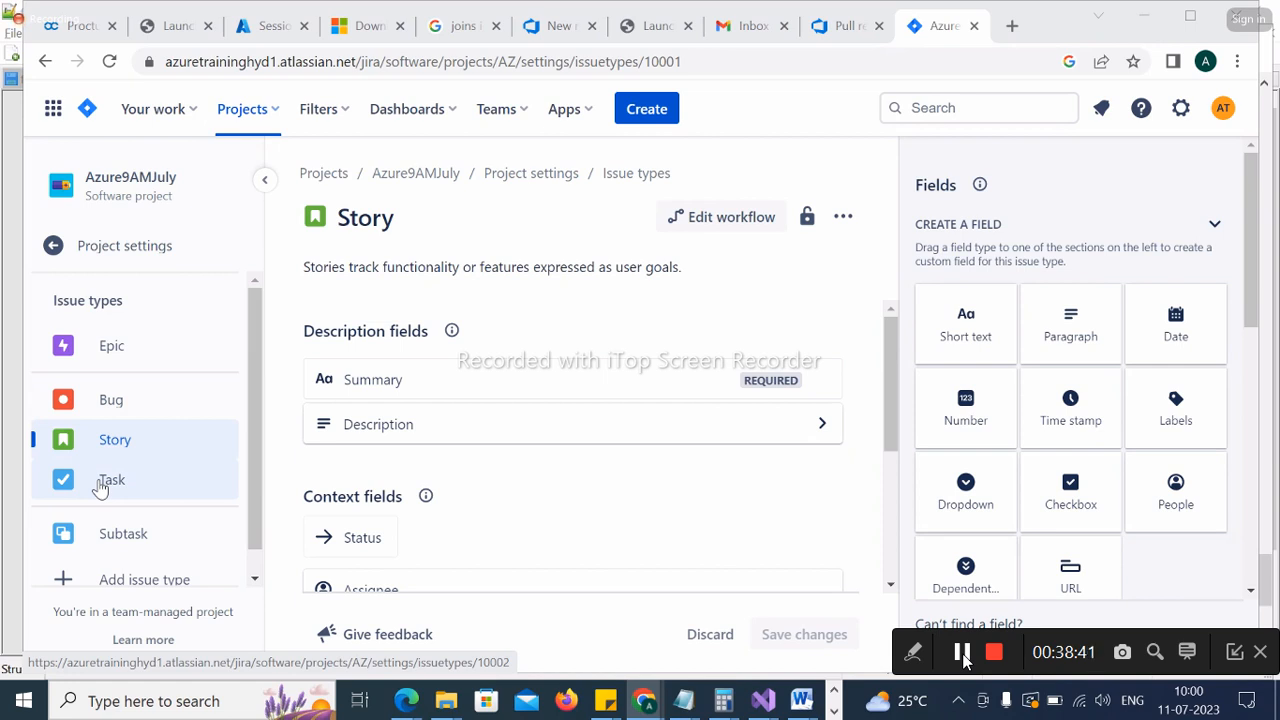
click(963, 653)
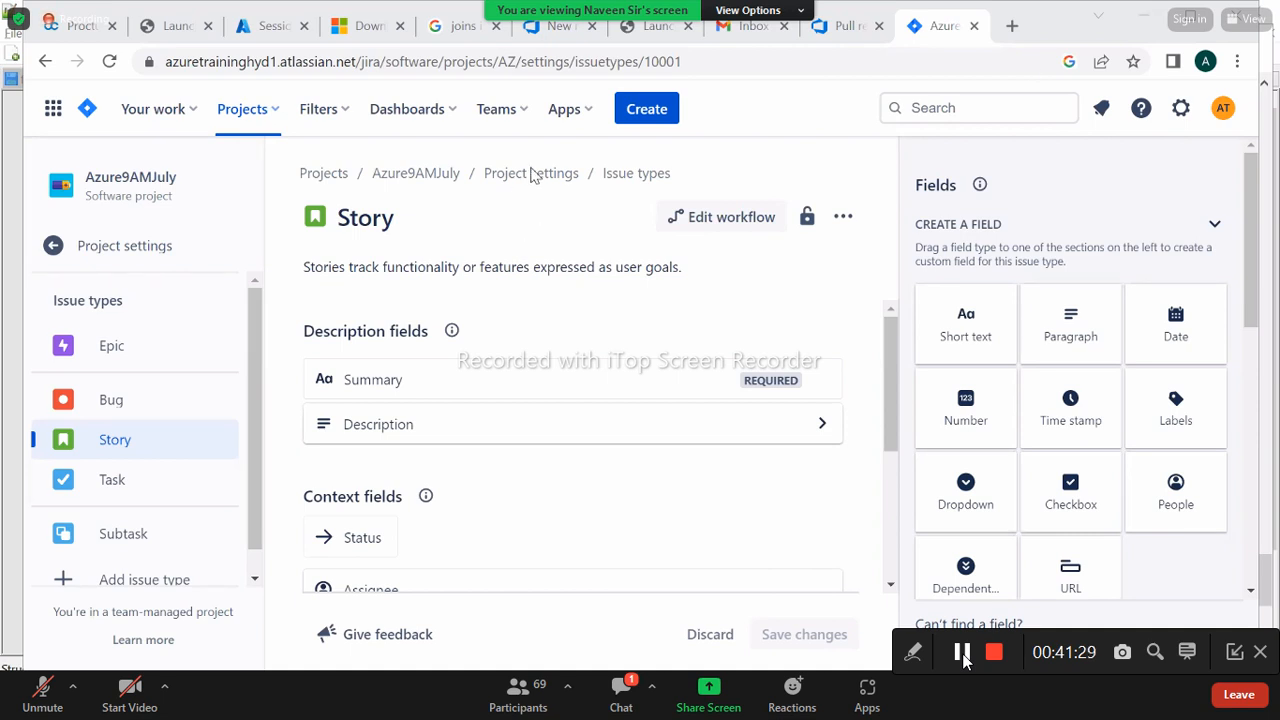
Start a new issue, dismiss the introduction, and open the Azure9AMJuly board from the Jira Software project list
click(630, 118)
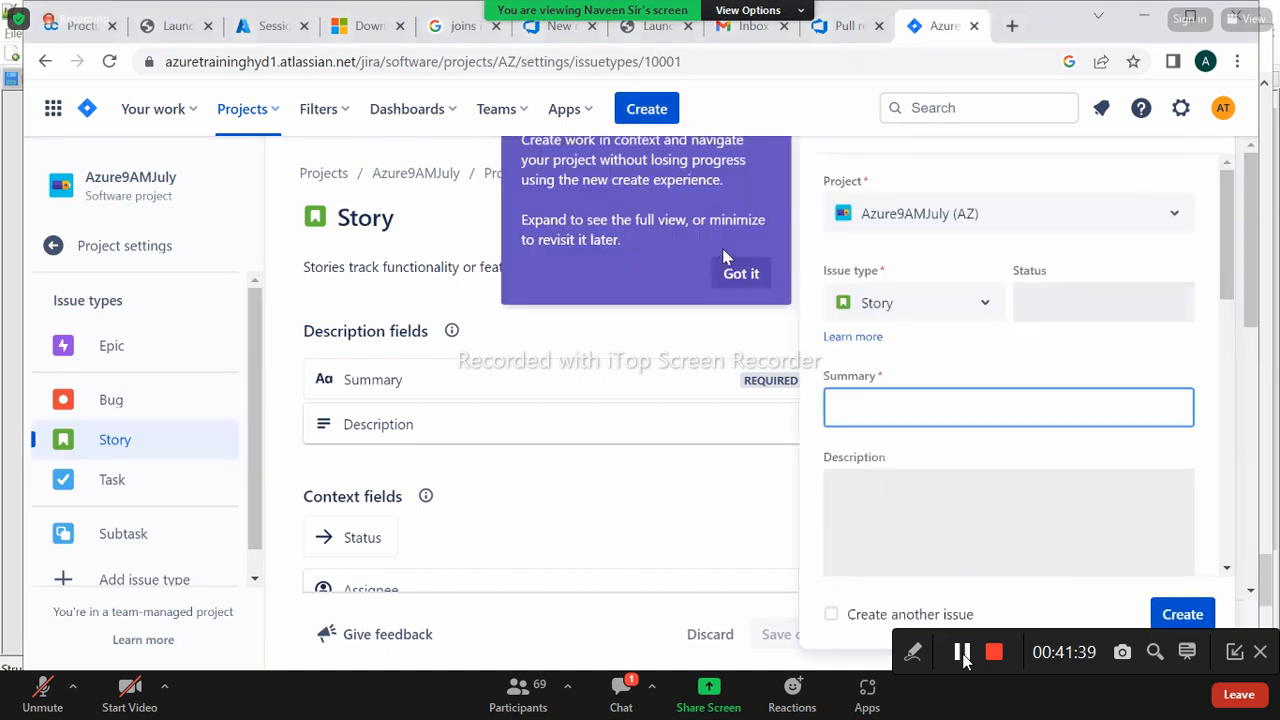
click(737, 275)
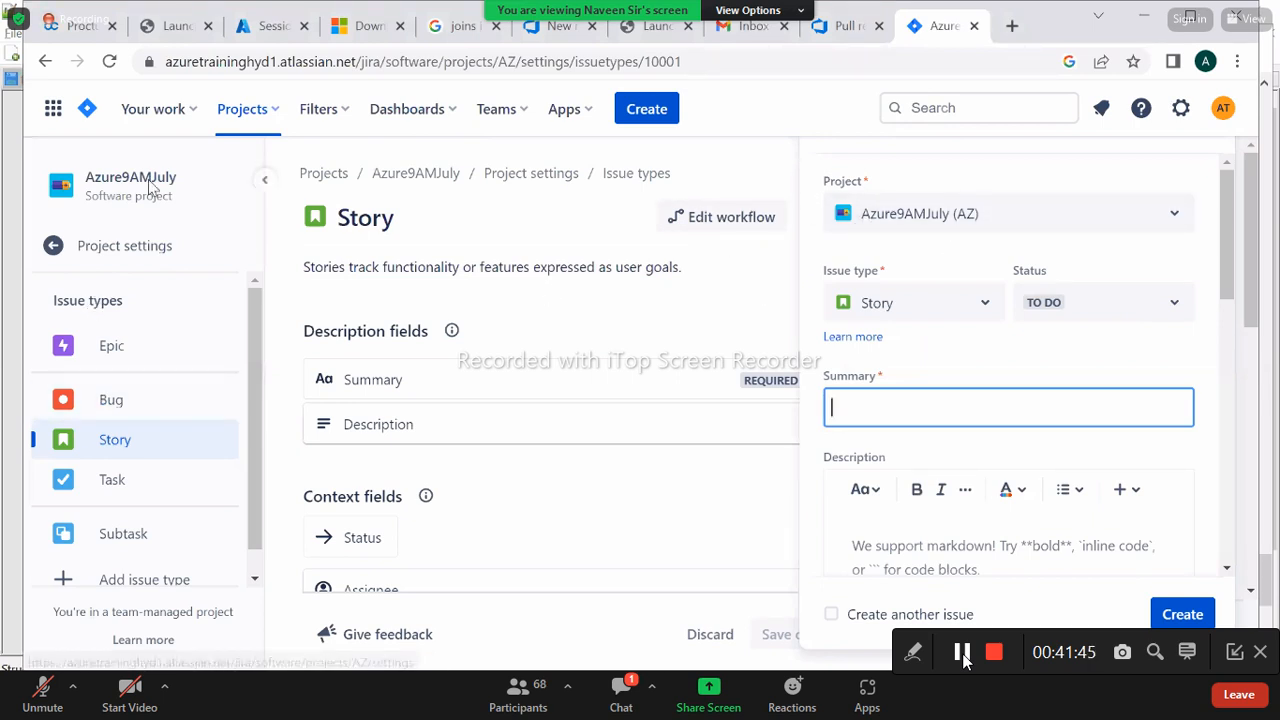
click(160, 110)
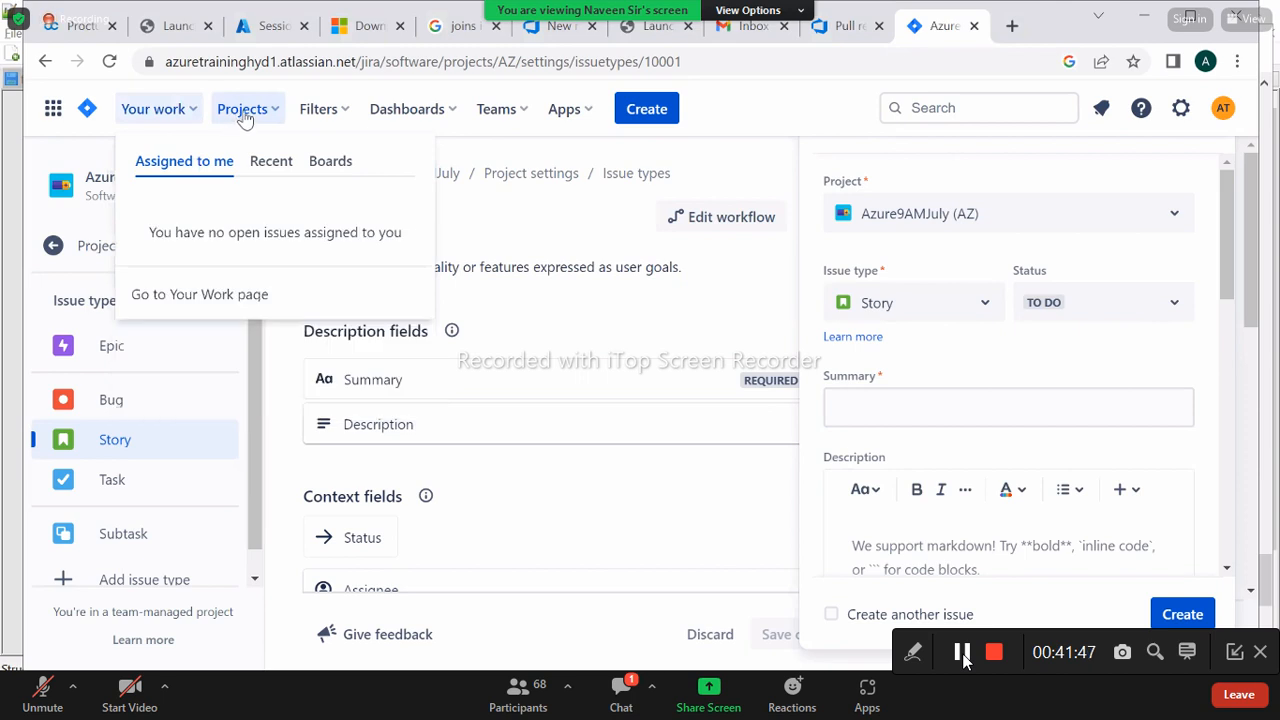
click(244, 115)
click(53, 108)
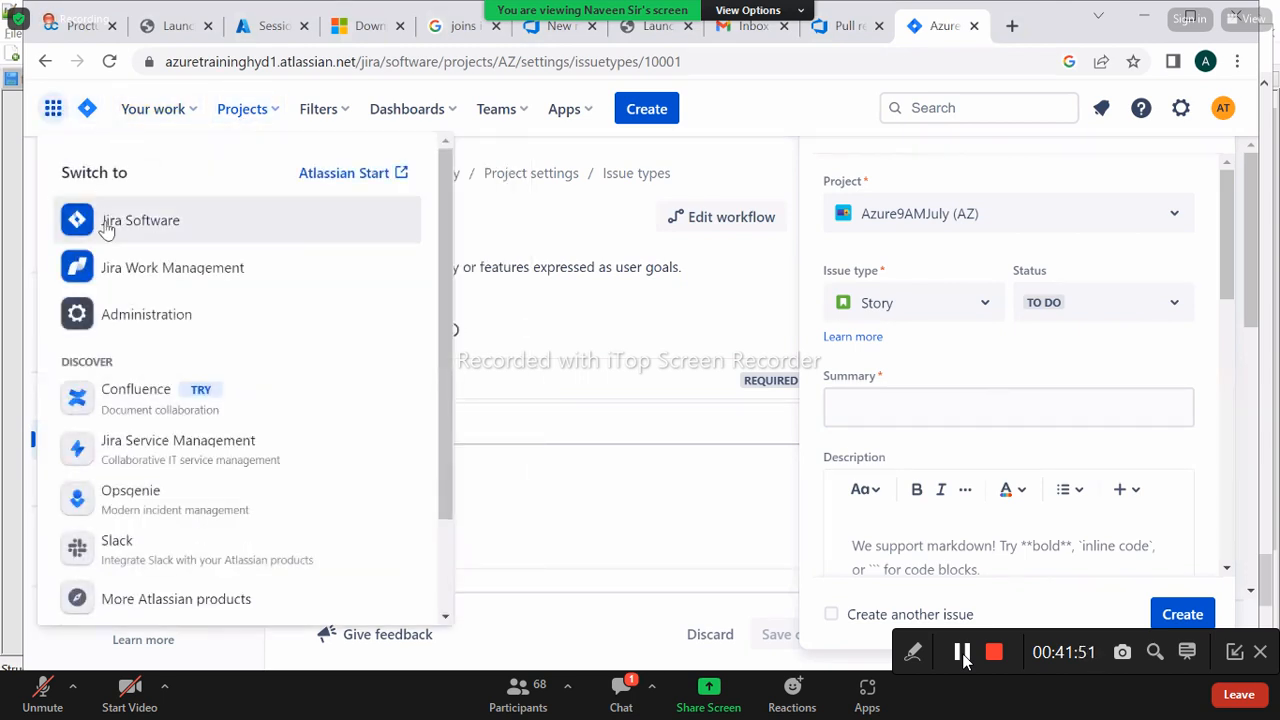
click(108, 219)
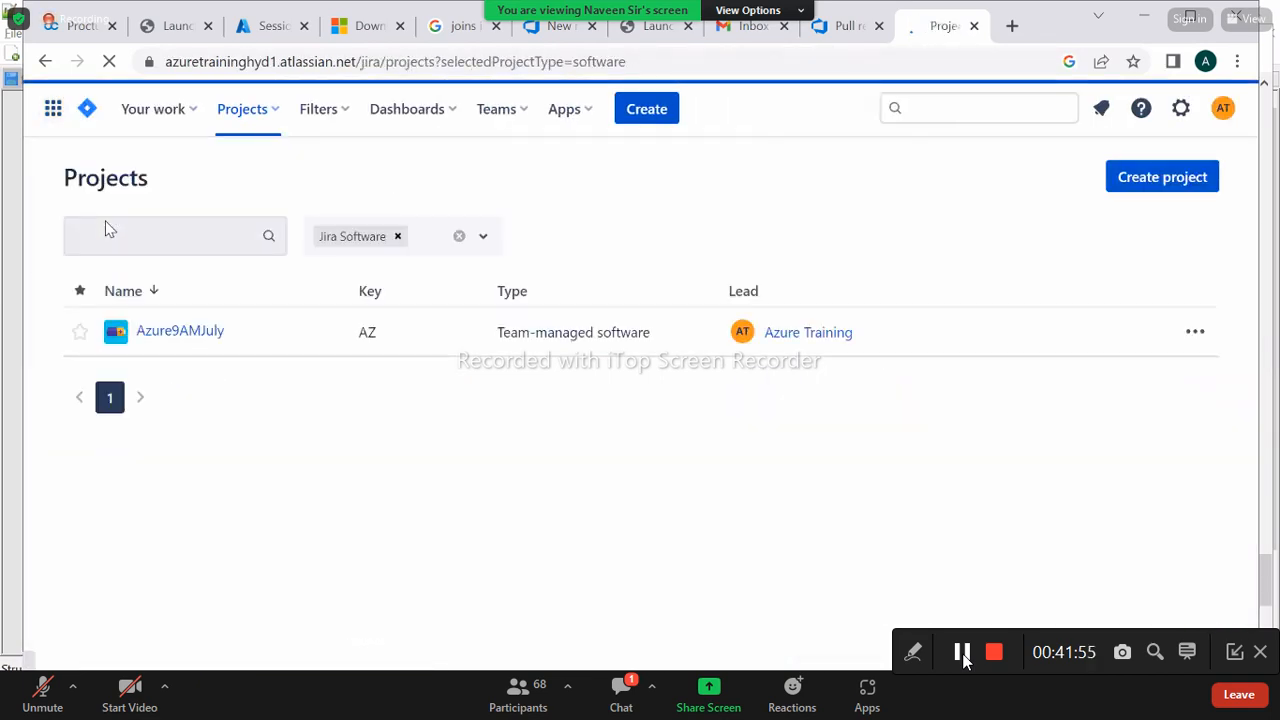
click(181, 335)
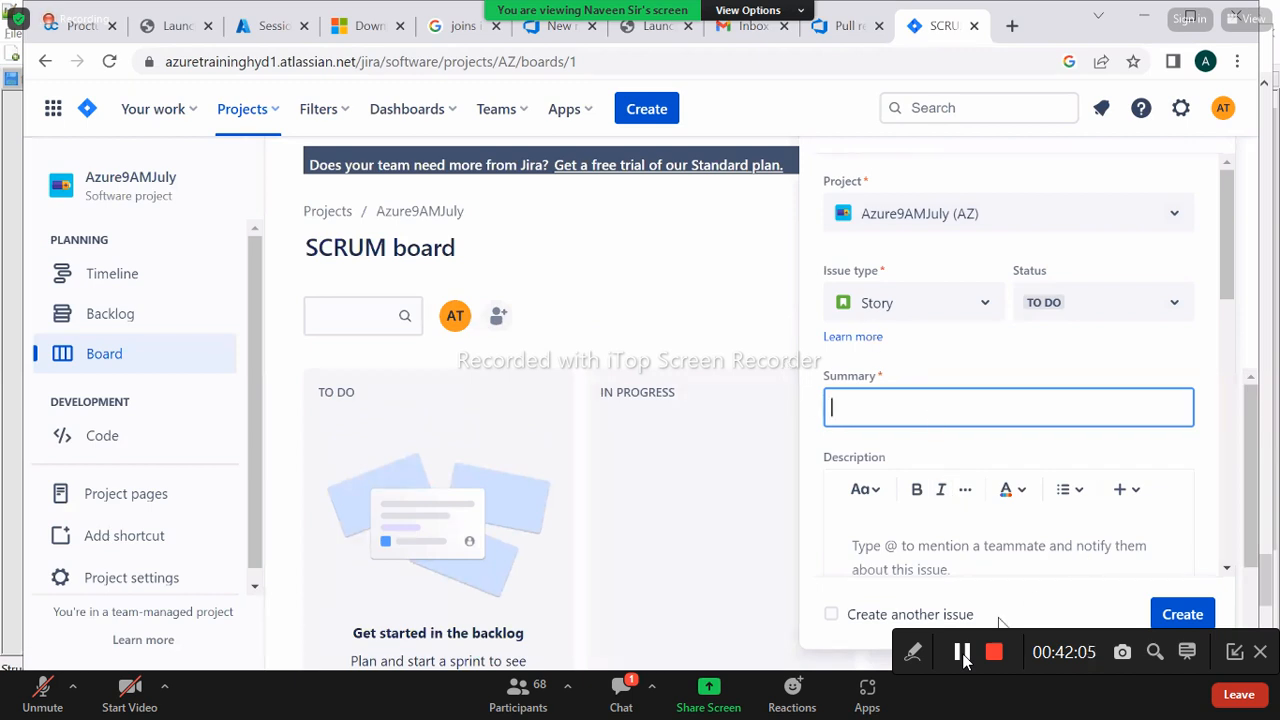
Set the new issue's type to Epic and enter Login Page as its summary
drag(1219, 285, 1221, 198)
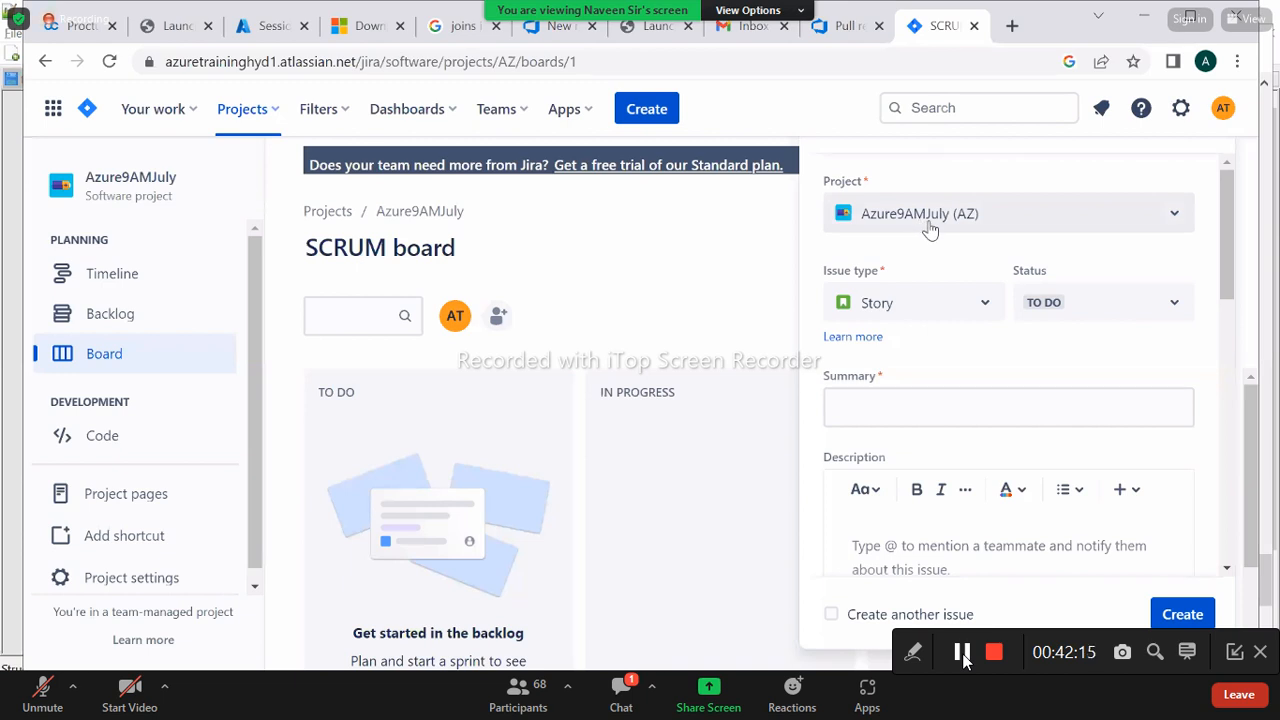
click(908, 305)
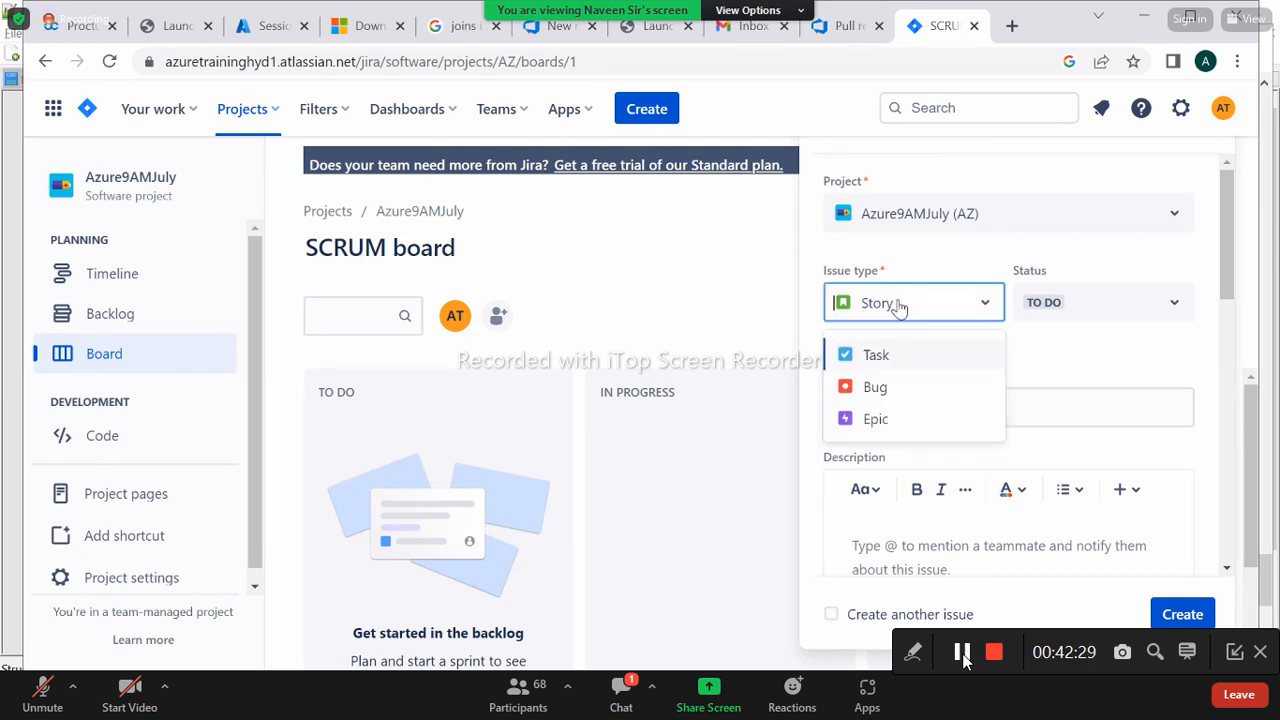
click(872, 420)
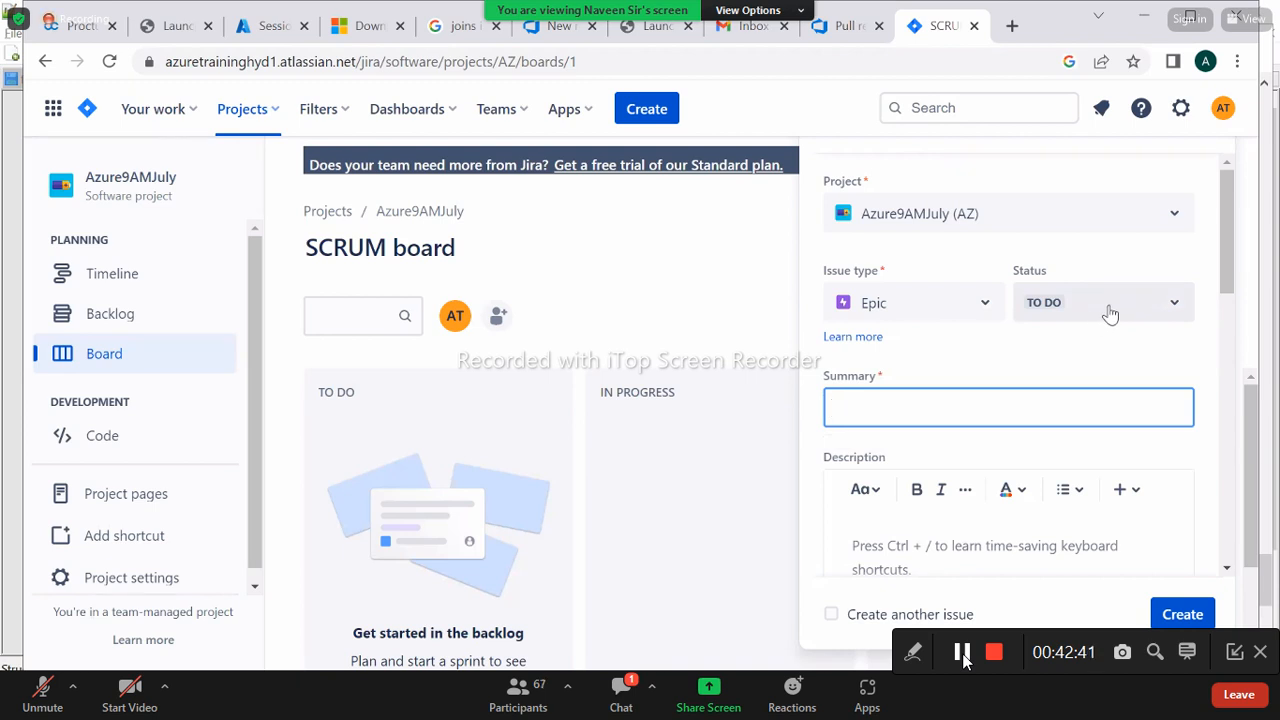
click(887, 413)
text(L)
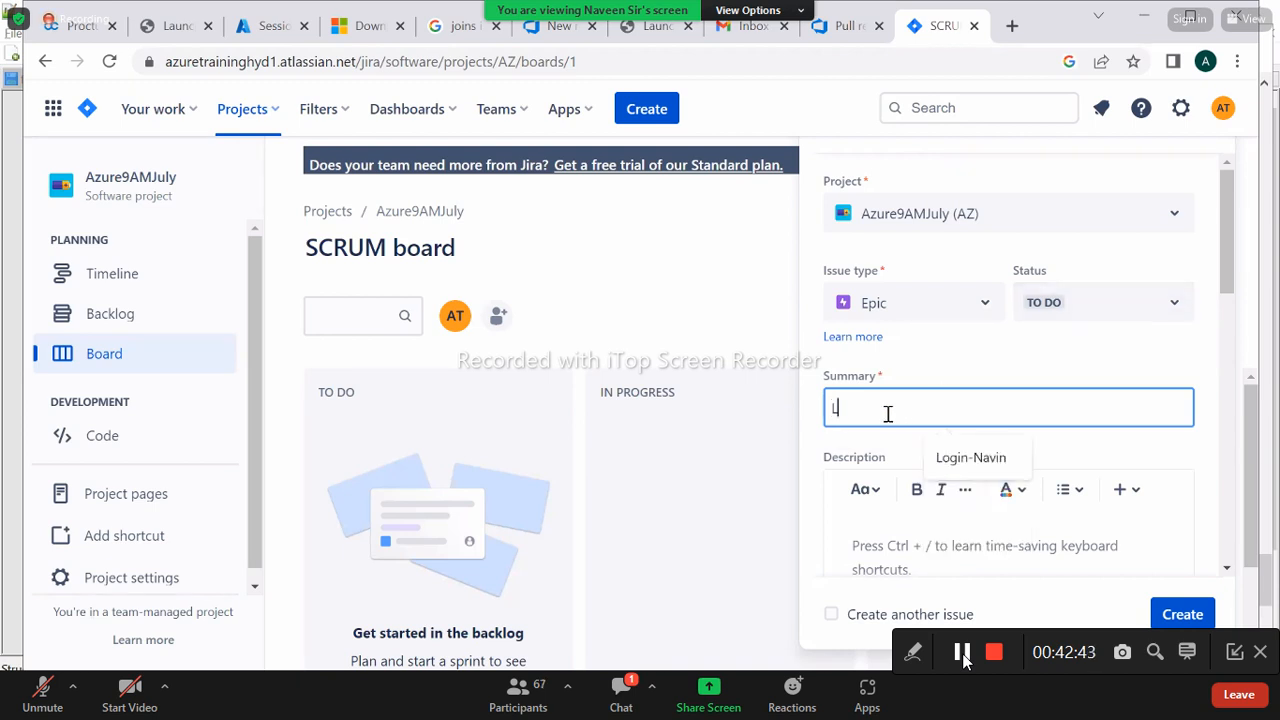
text(ogin Page)
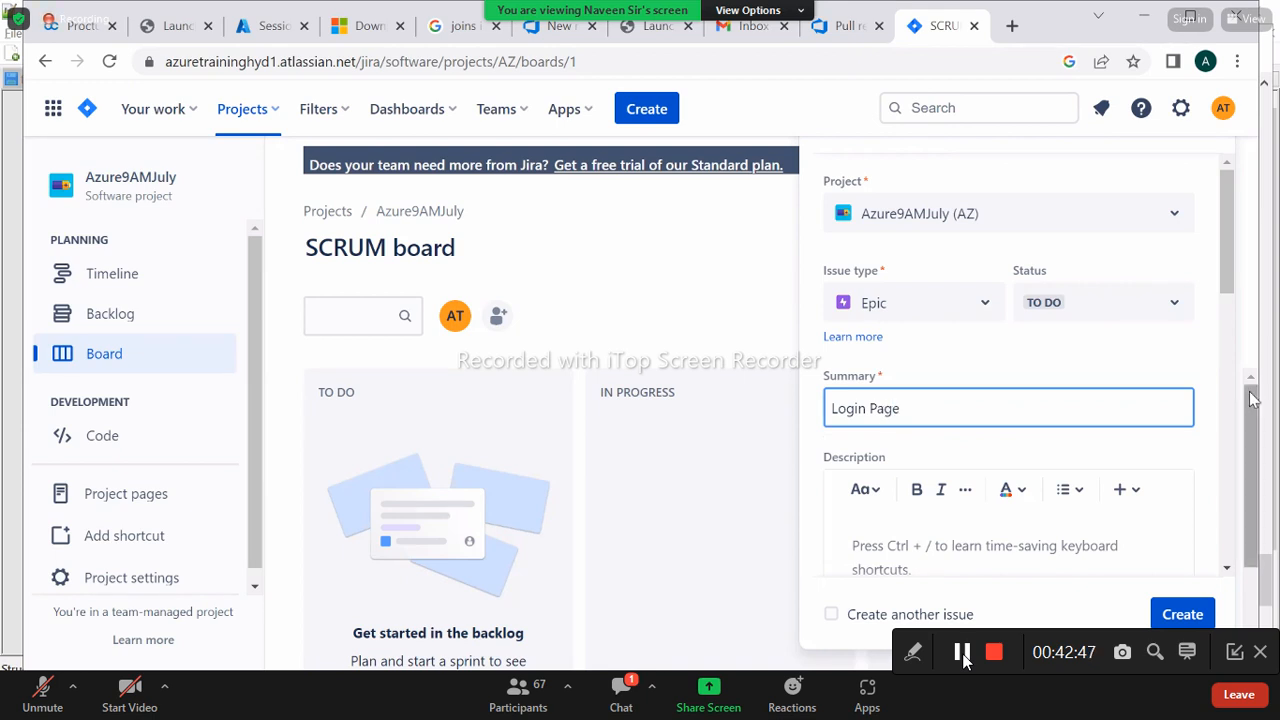
Enter "LOgin page for facebook." as the epic's description
drag(1237, 292, 1232, 318)
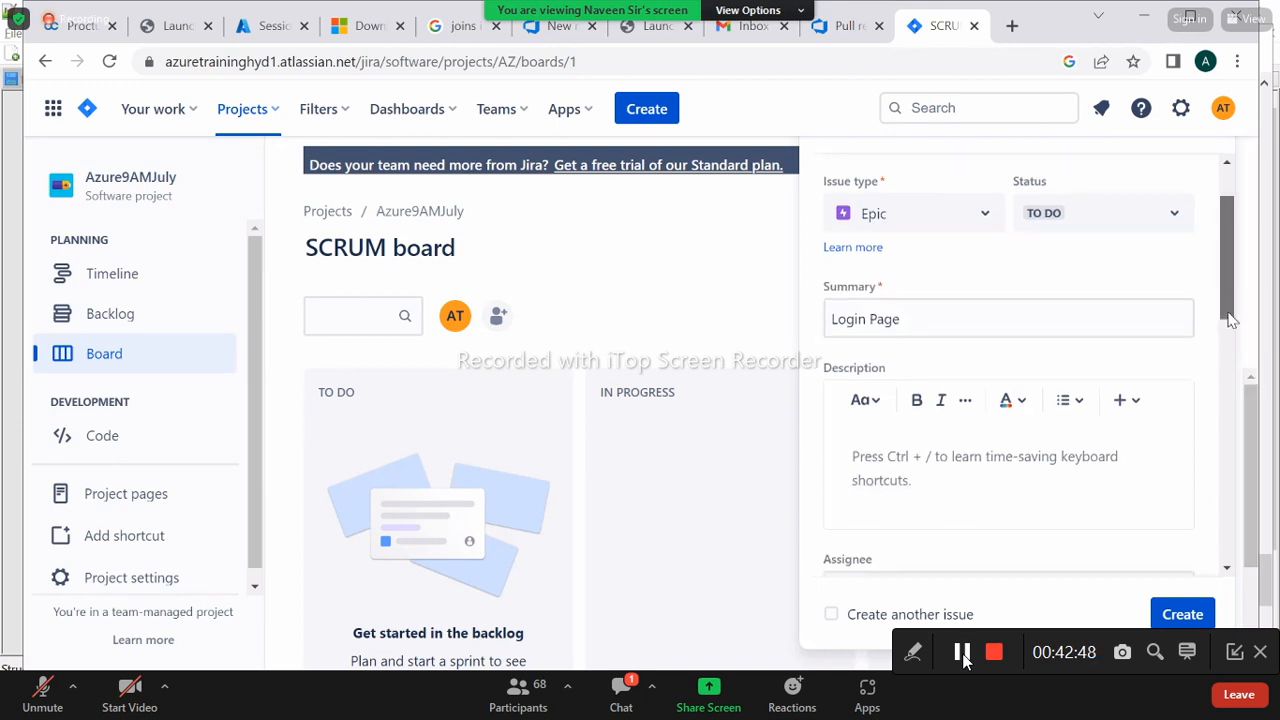
click(870, 458)
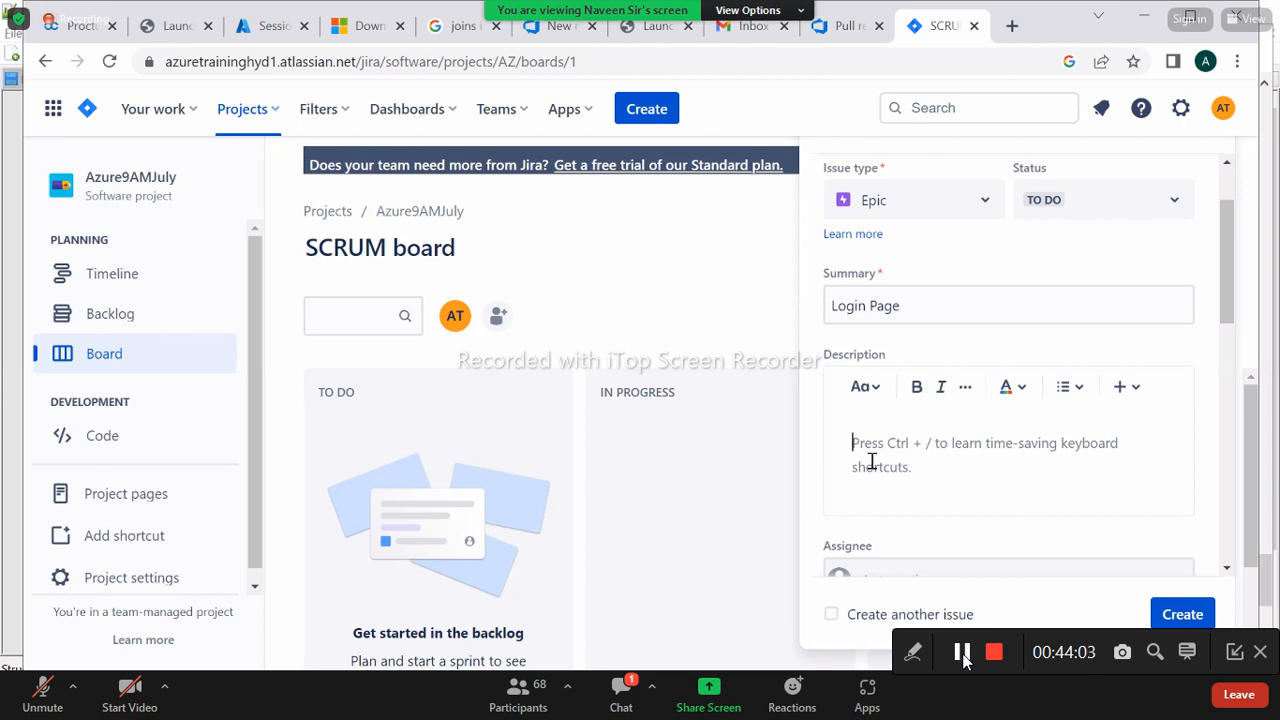
text(LOgin page)
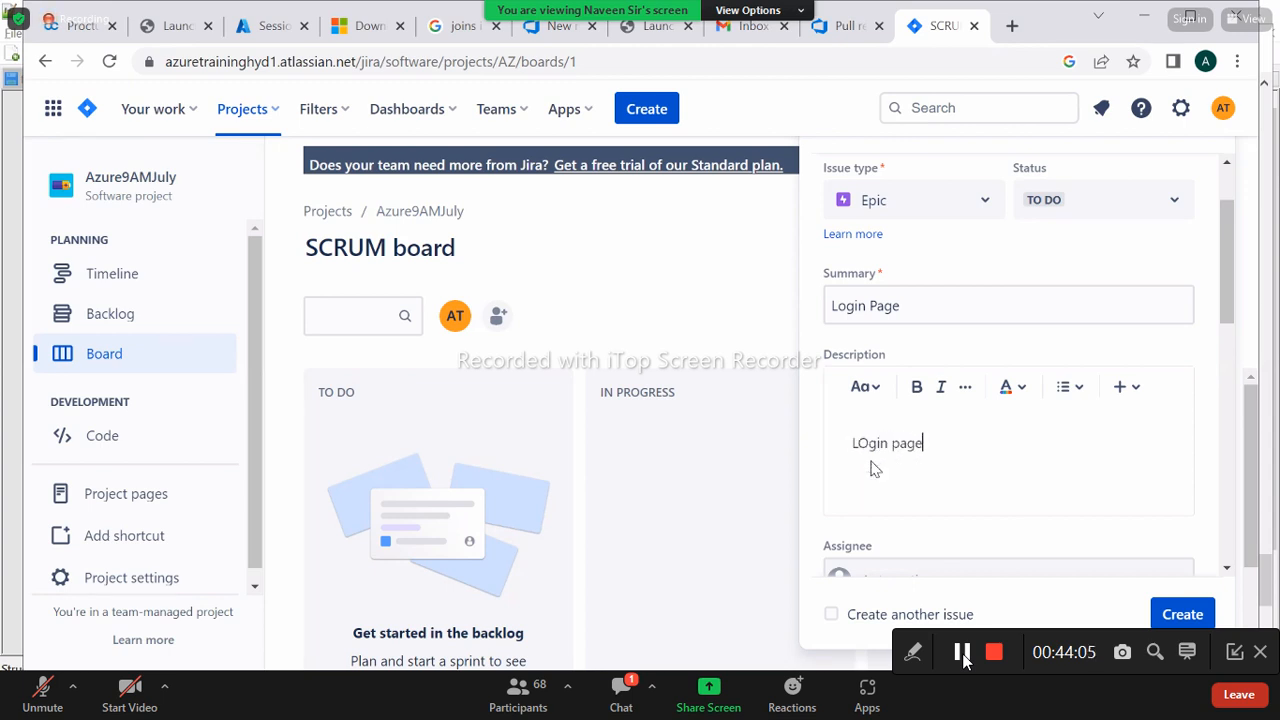
text( for facebook.)
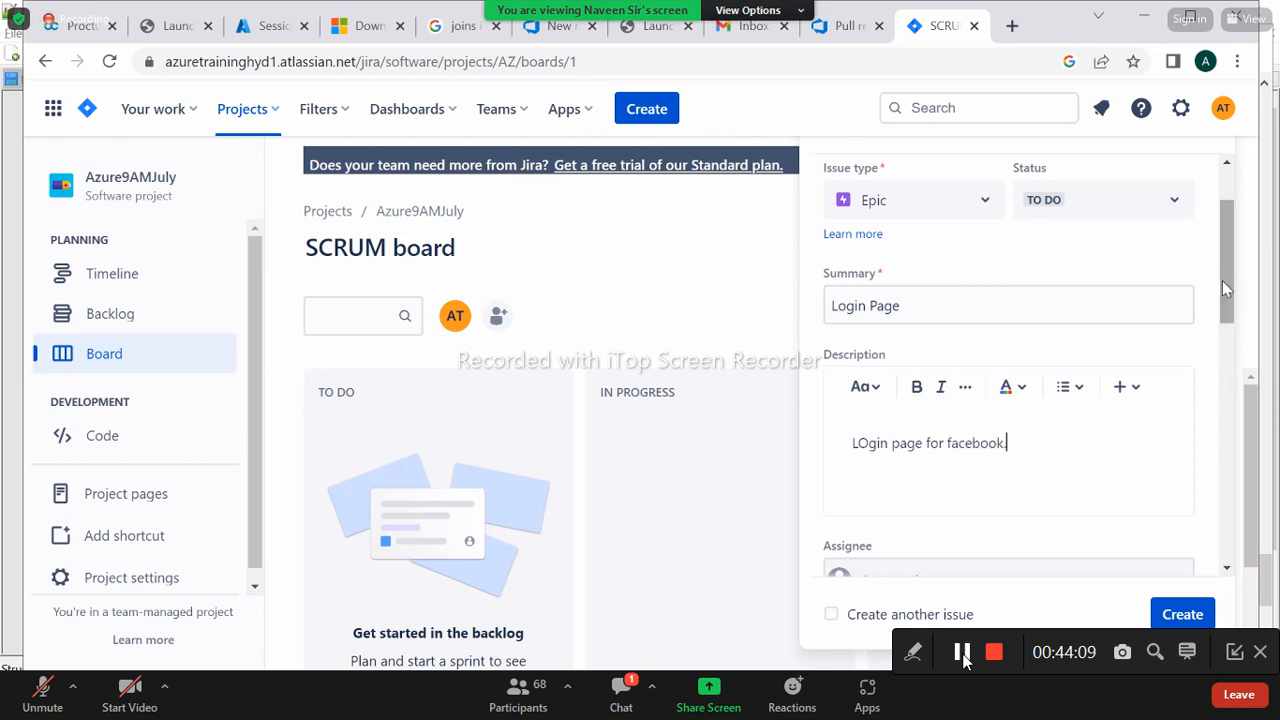
Assign the epic to your own account
scroll(1222, 280, down, 2)
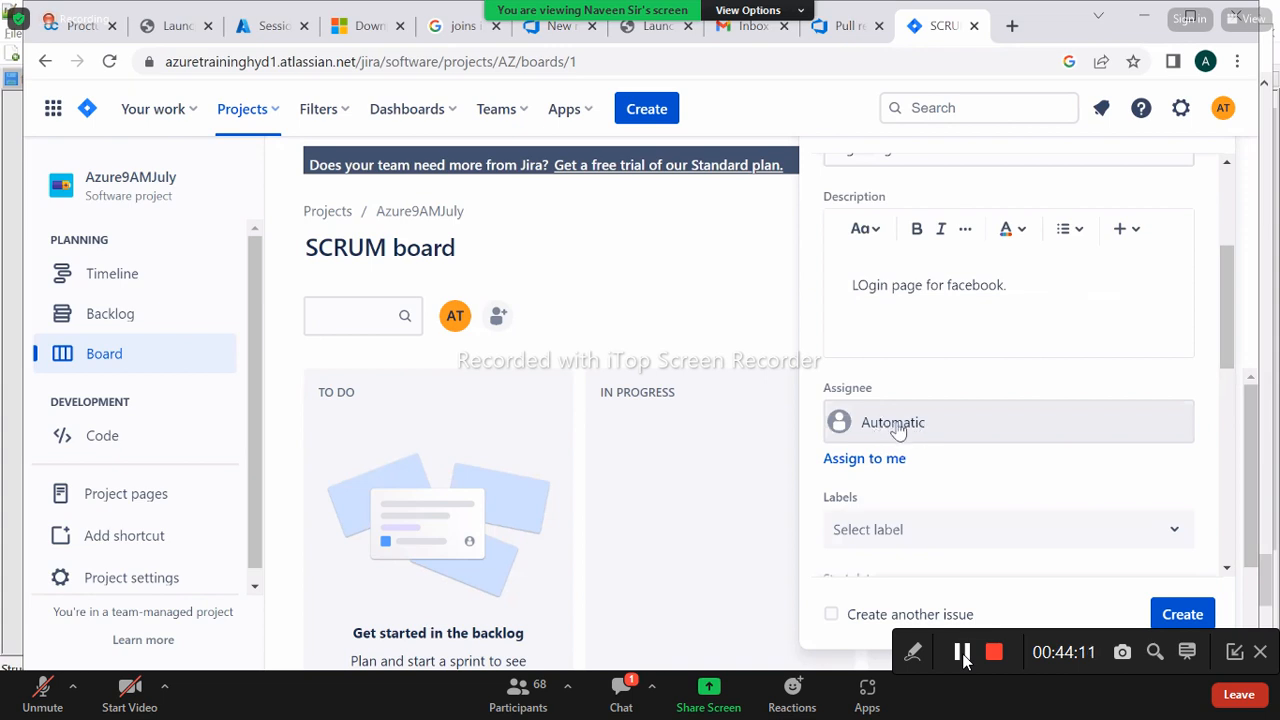
click(890, 421)
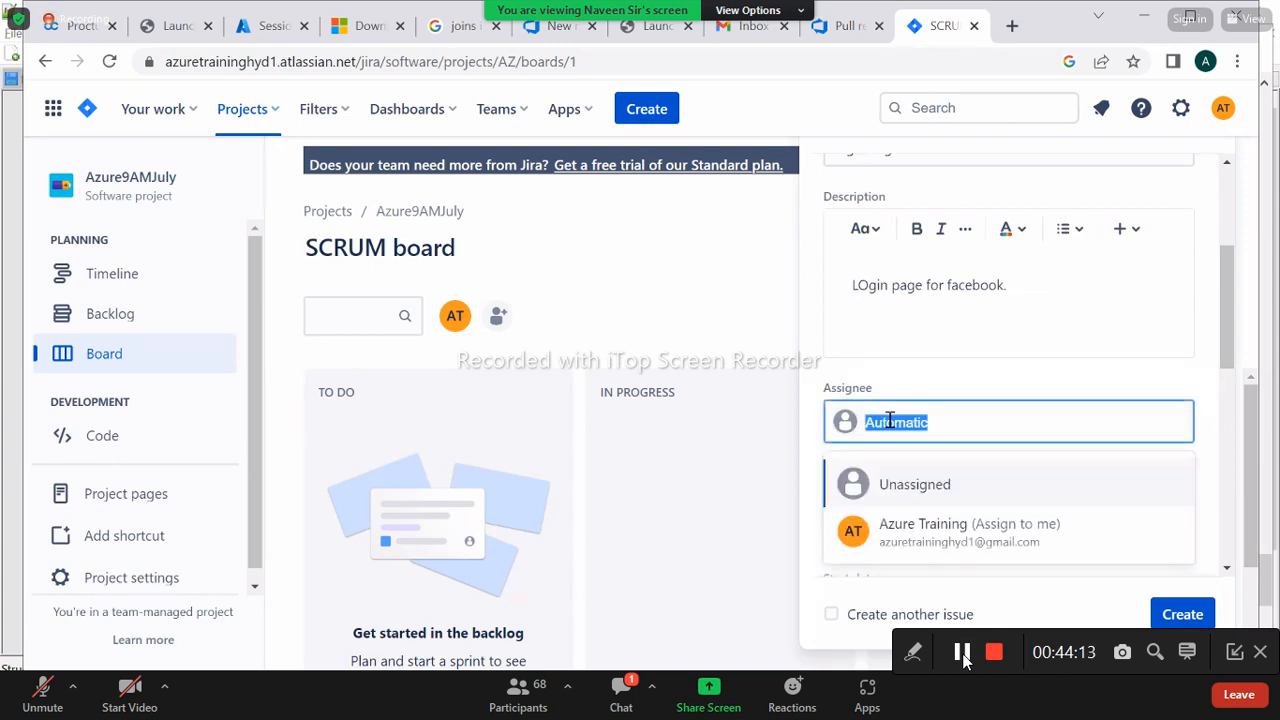
click(932, 538)
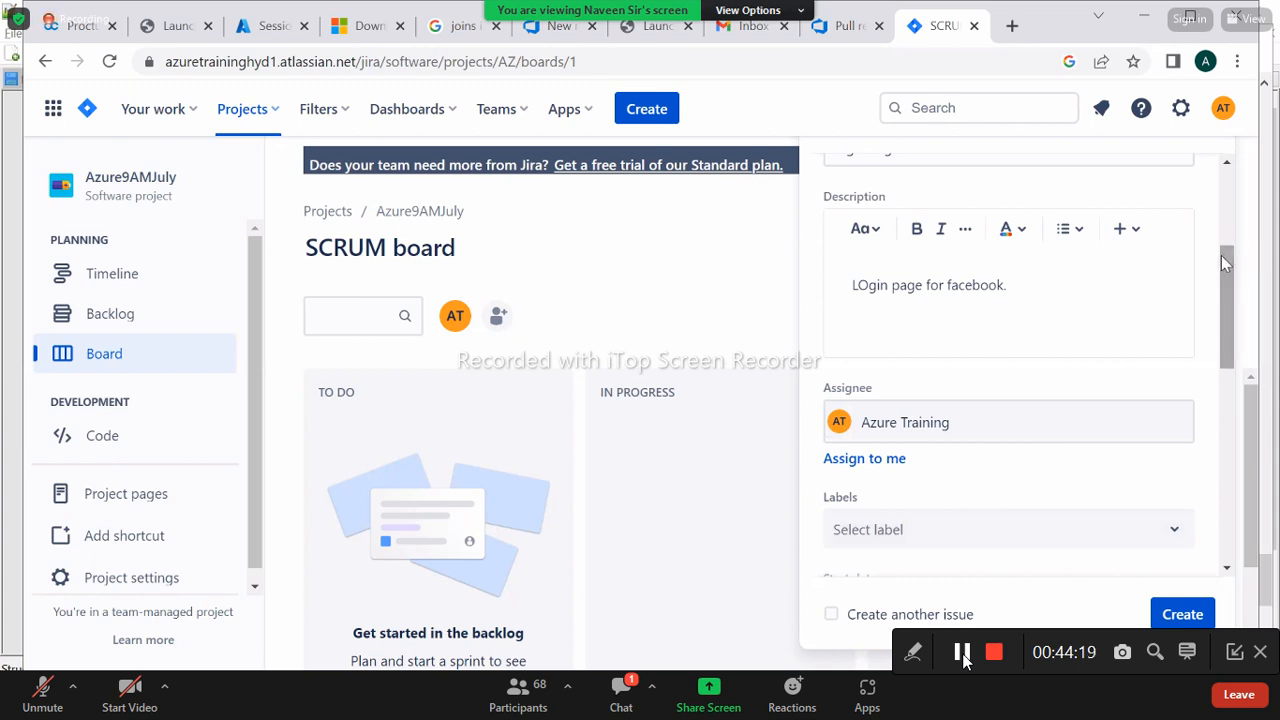
drag(1224, 265, 1224, 296)
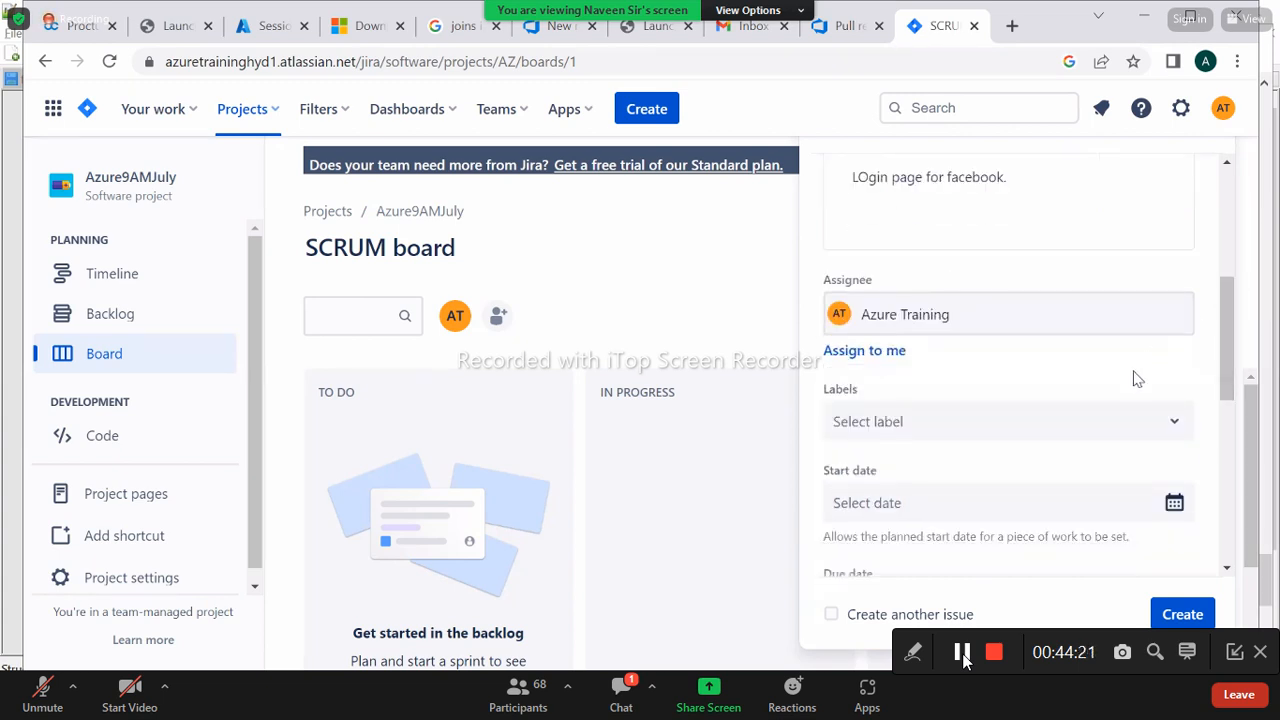
click(1092, 424)
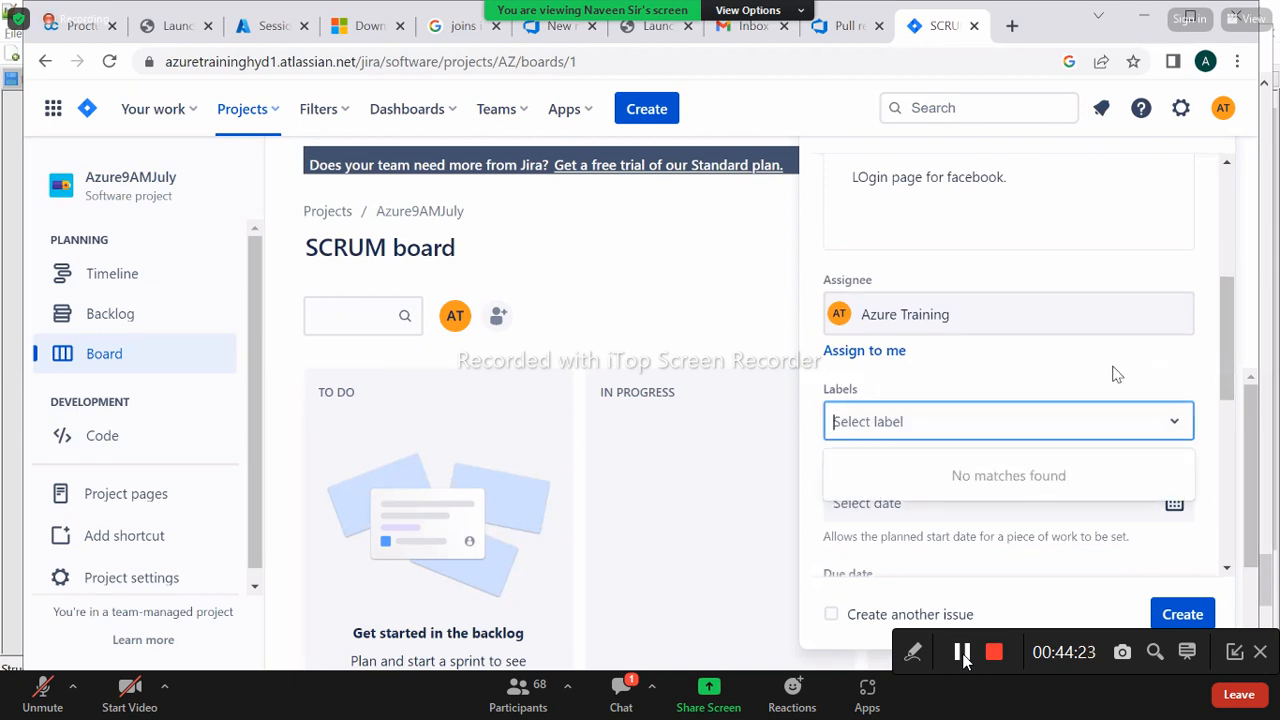
click(1116, 374)
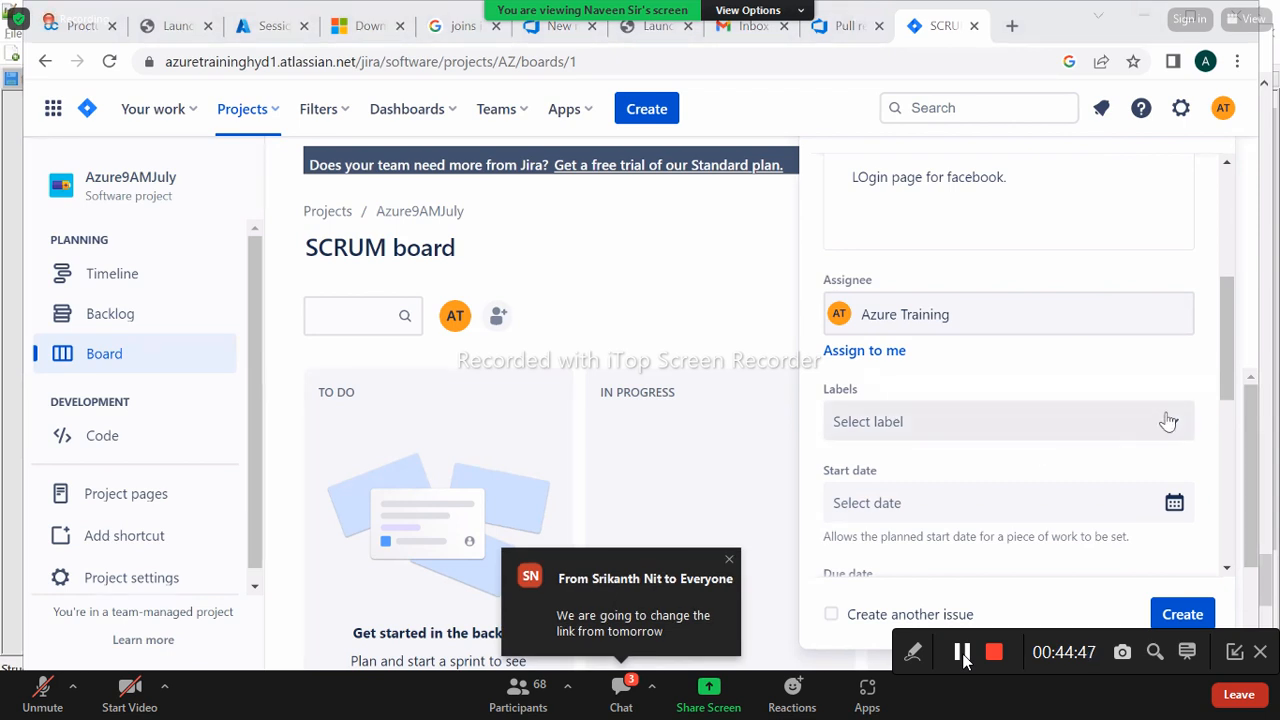
Set the epic's start date to 7/11/2023
scroll(1230, 375, down, 3)
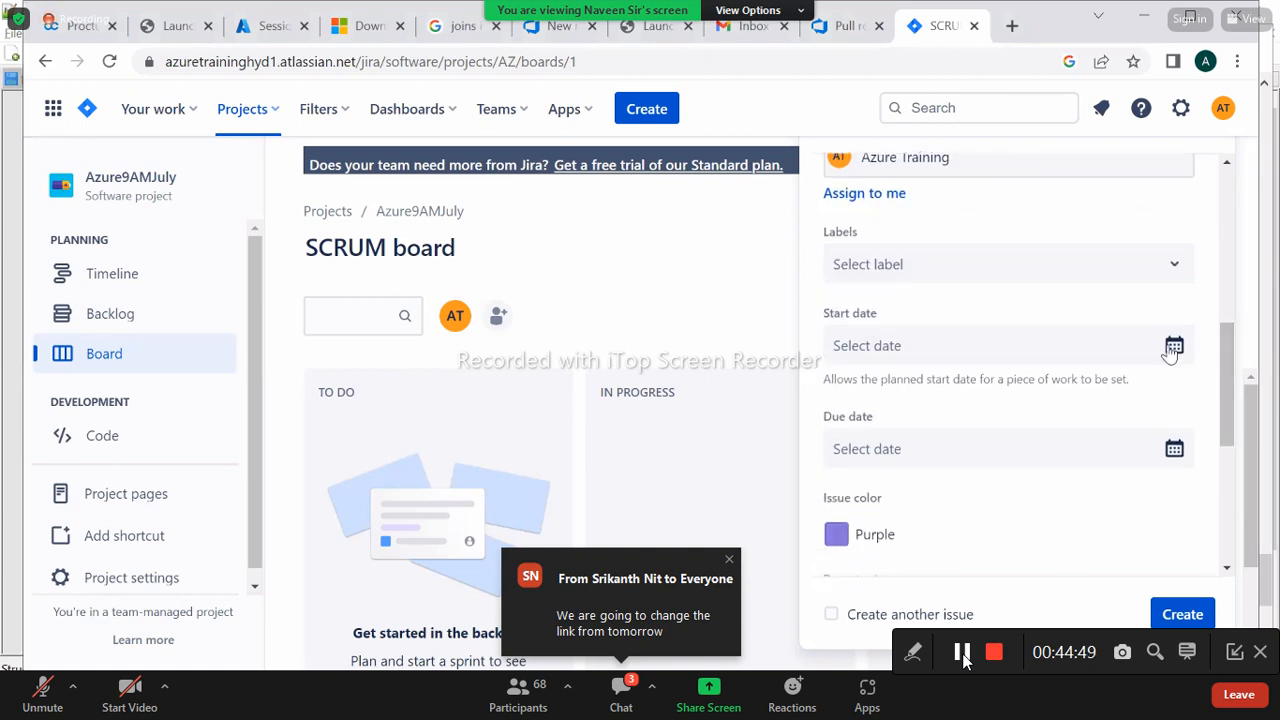
click(1174, 345)
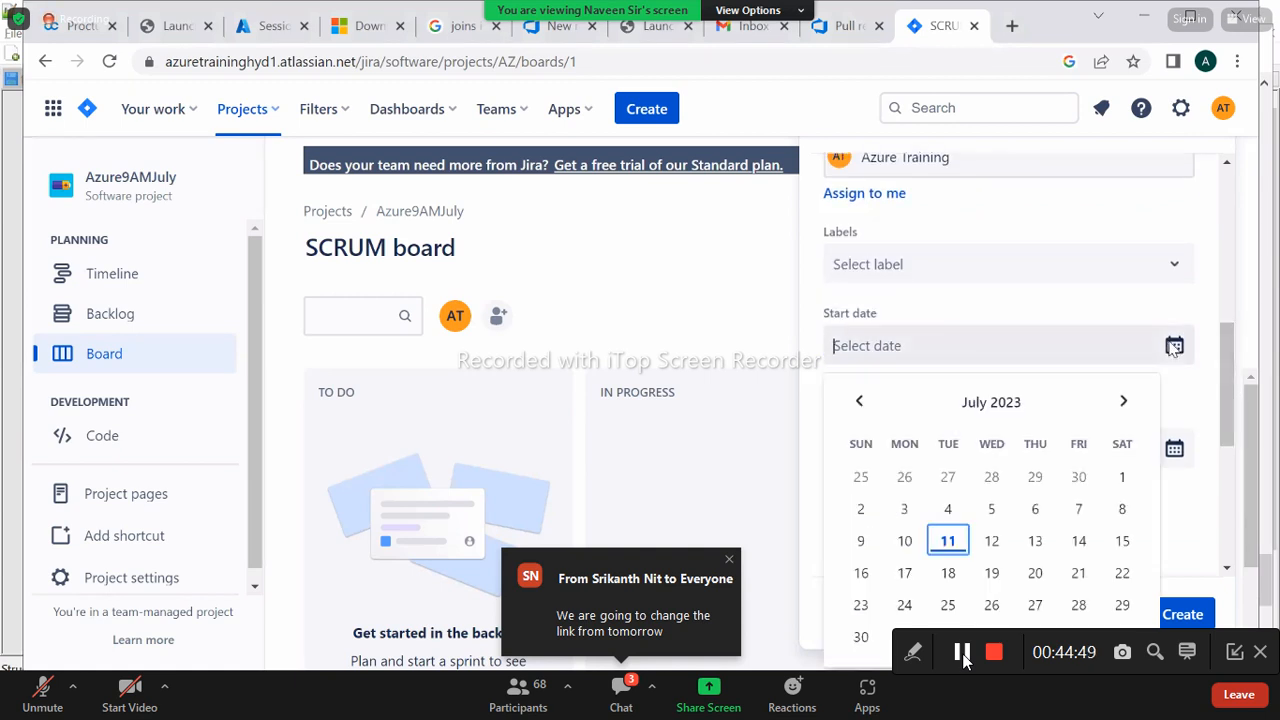
click(948, 541)
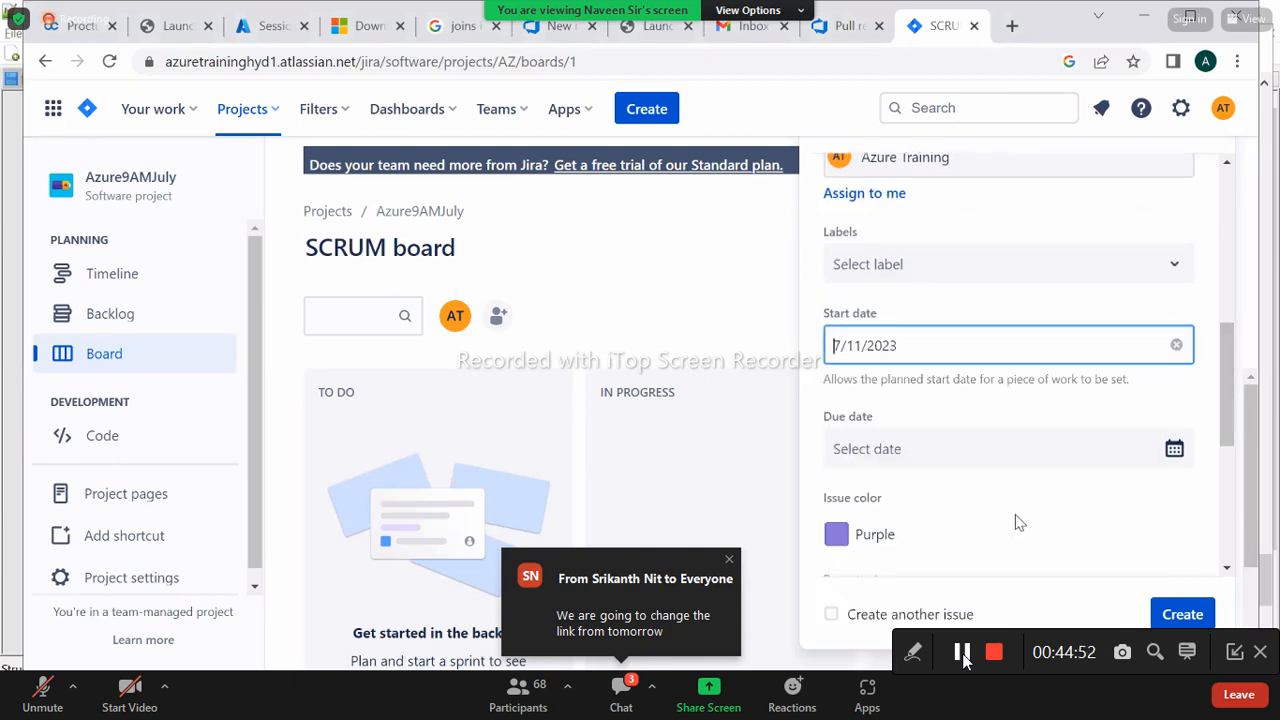
Set the epic's due date to 7/21/2023, keep the Purple issue color and create the epic
click(1174, 449)
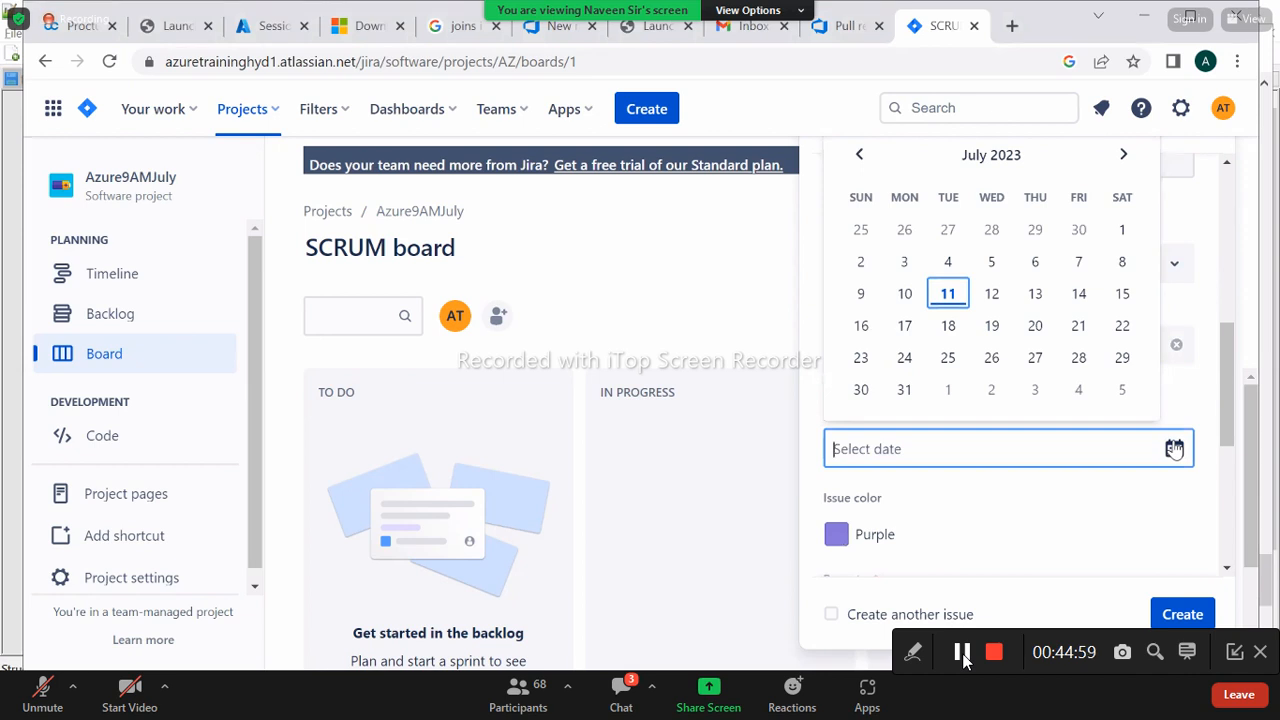
click(1077, 327)
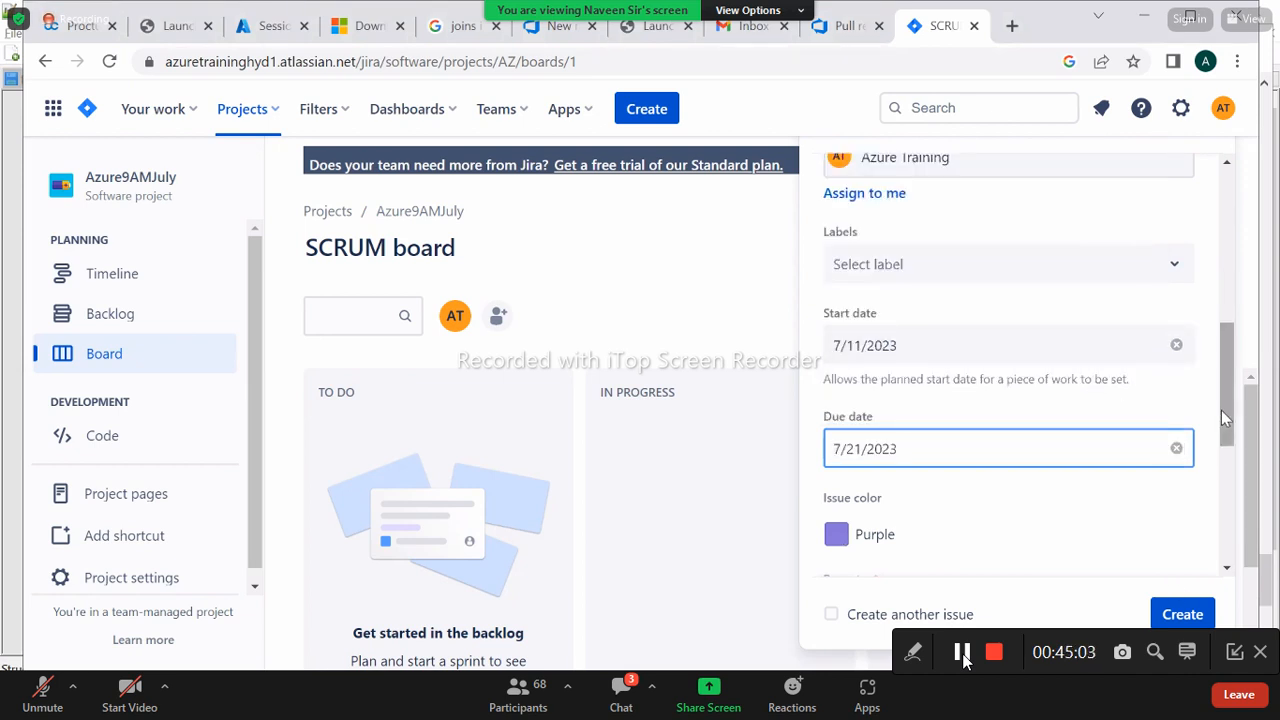
drag(1224, 405, 1224, 445)
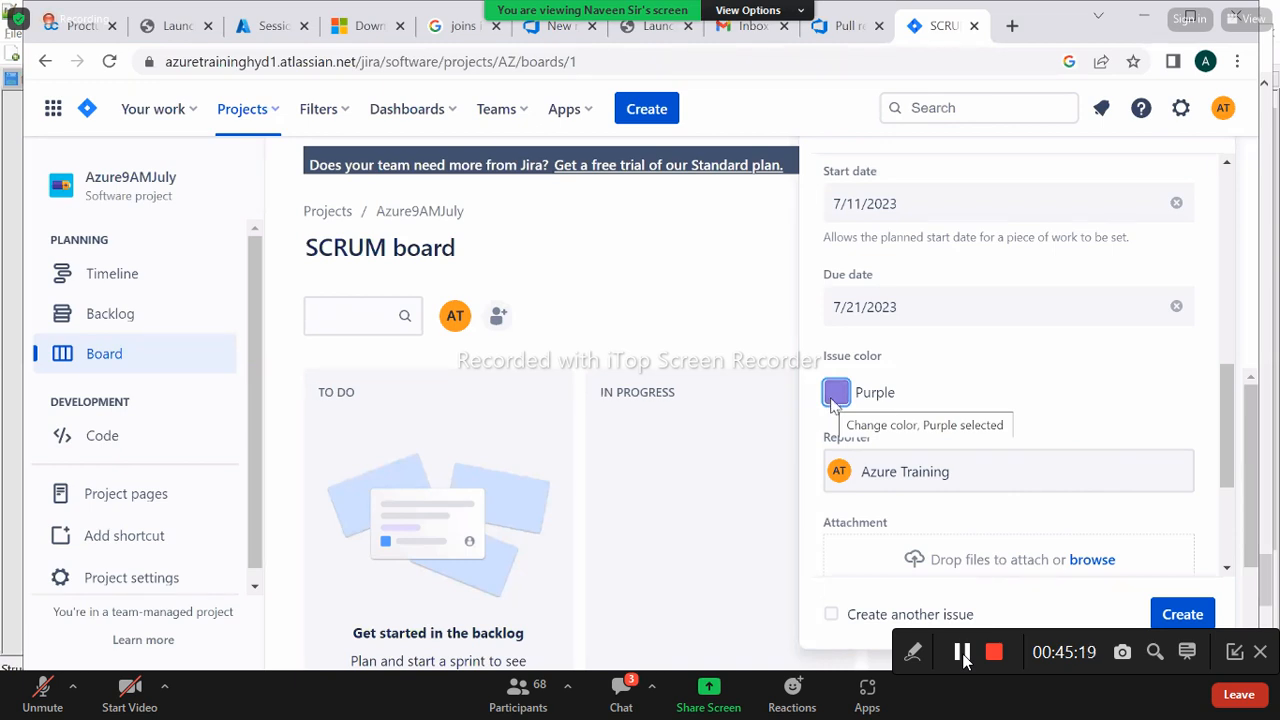
drag(1227, 438, 1231, 512)
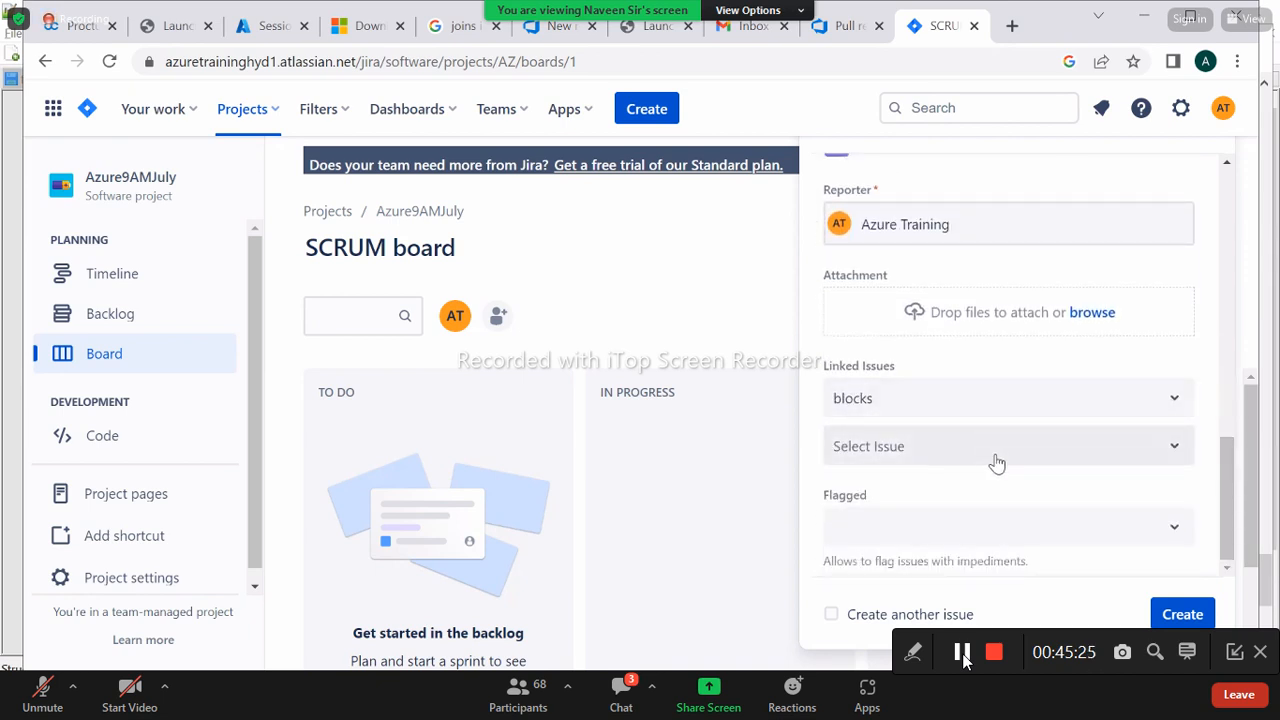
click(1165, 608)
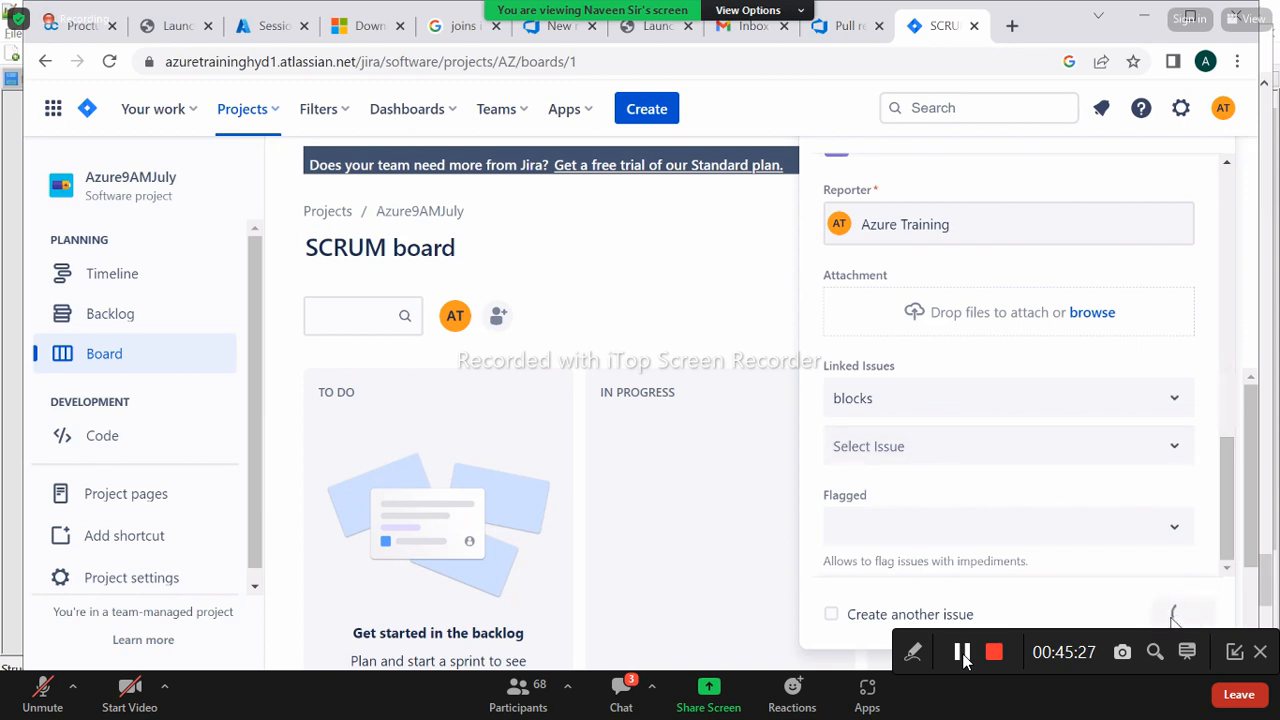
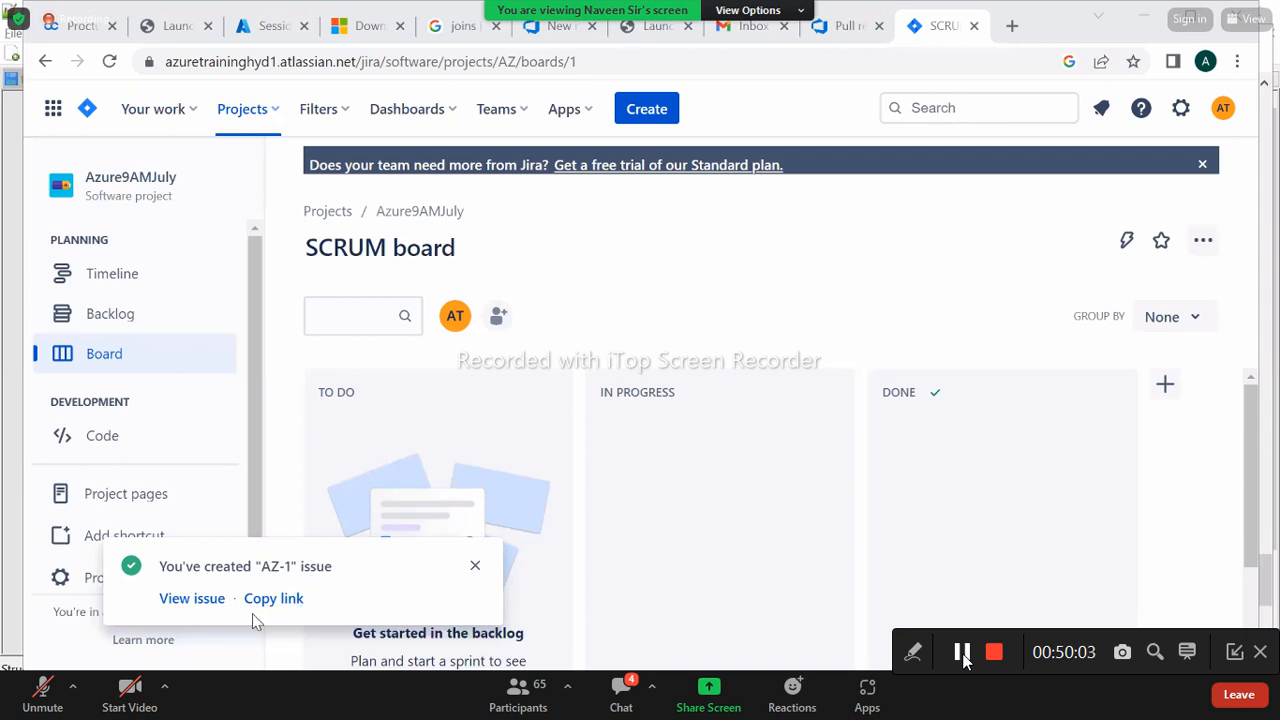
Open the newly created Login Page epic and examine its status options, details and comment editor
click(193, 599)
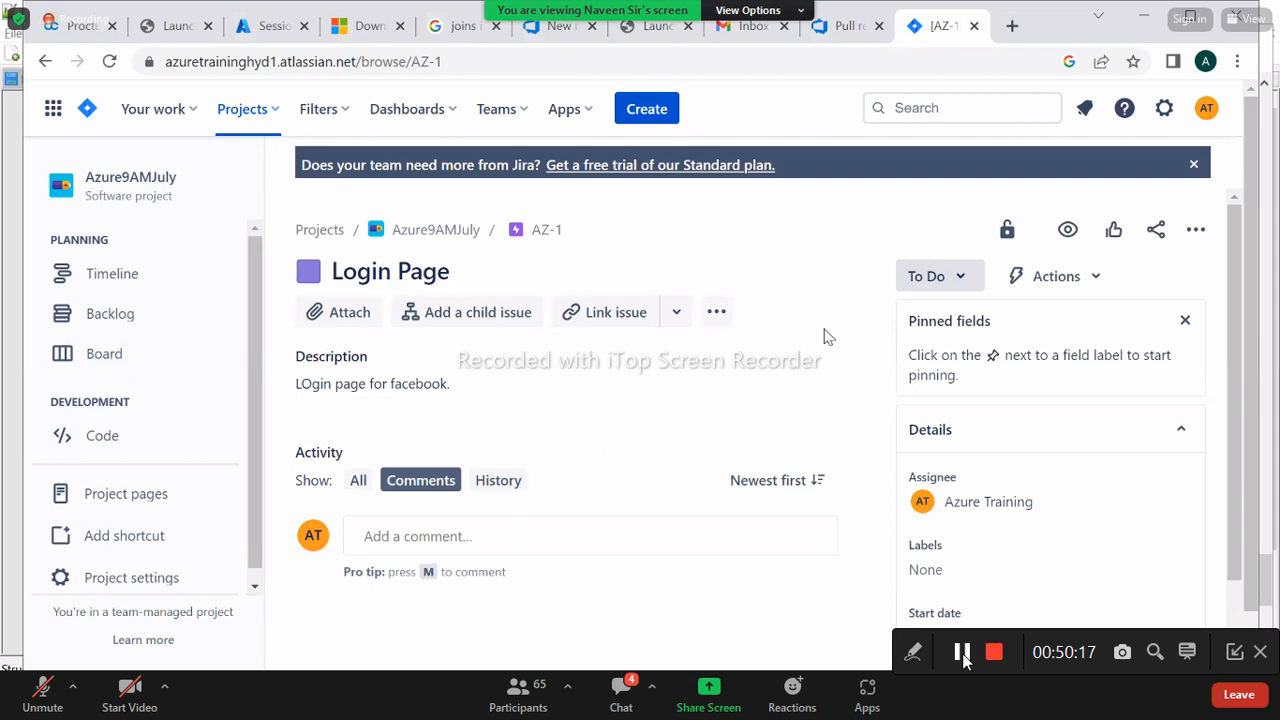
click(930, 276)
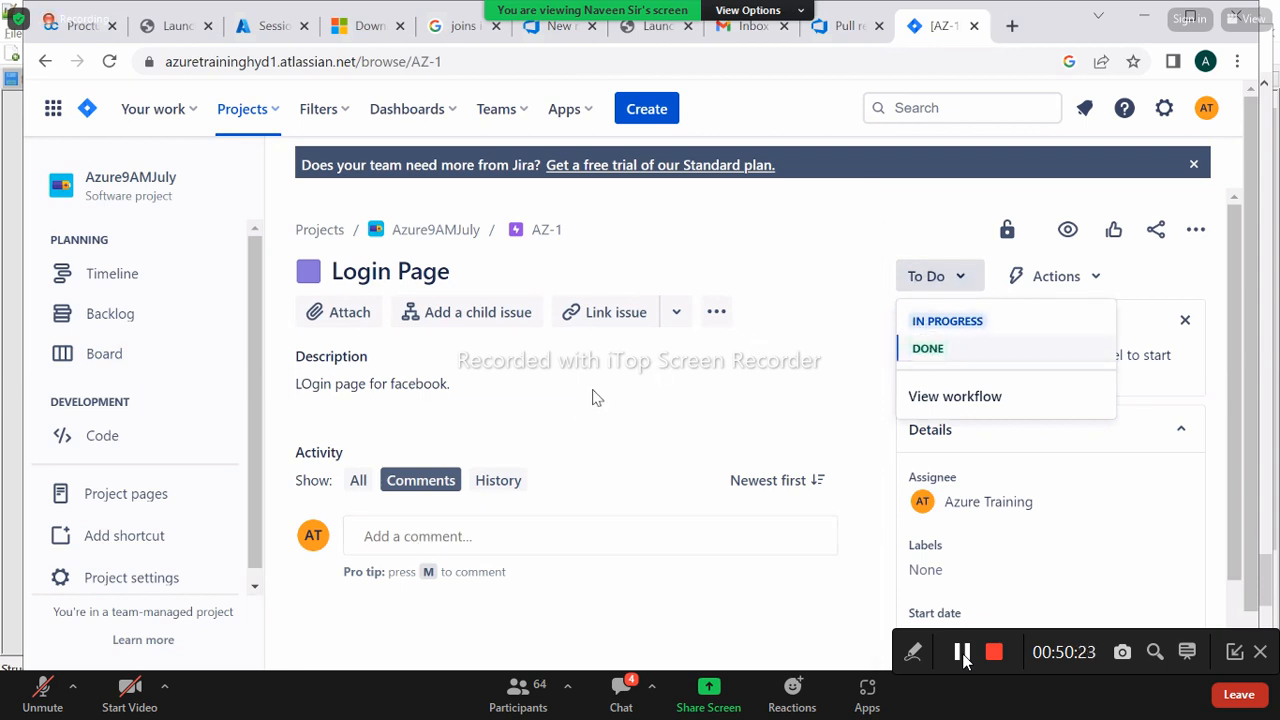
scroll(586, 397, down, 1)
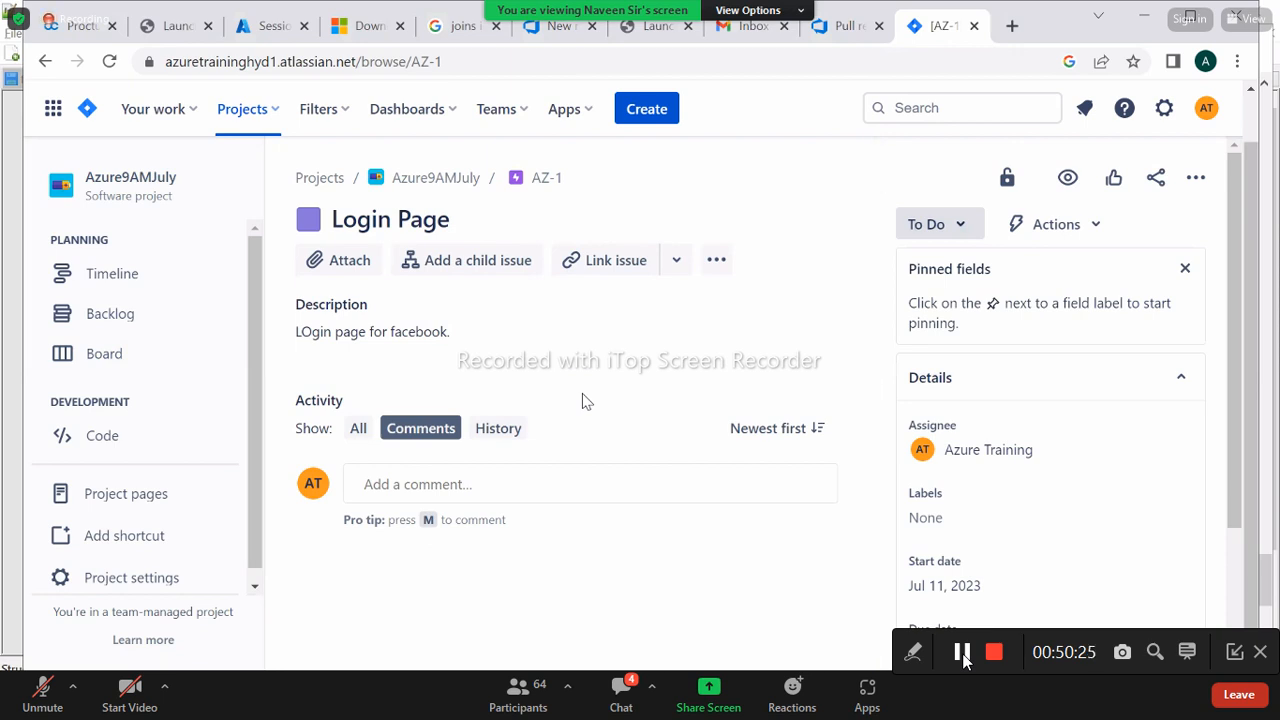
click(957, 228)
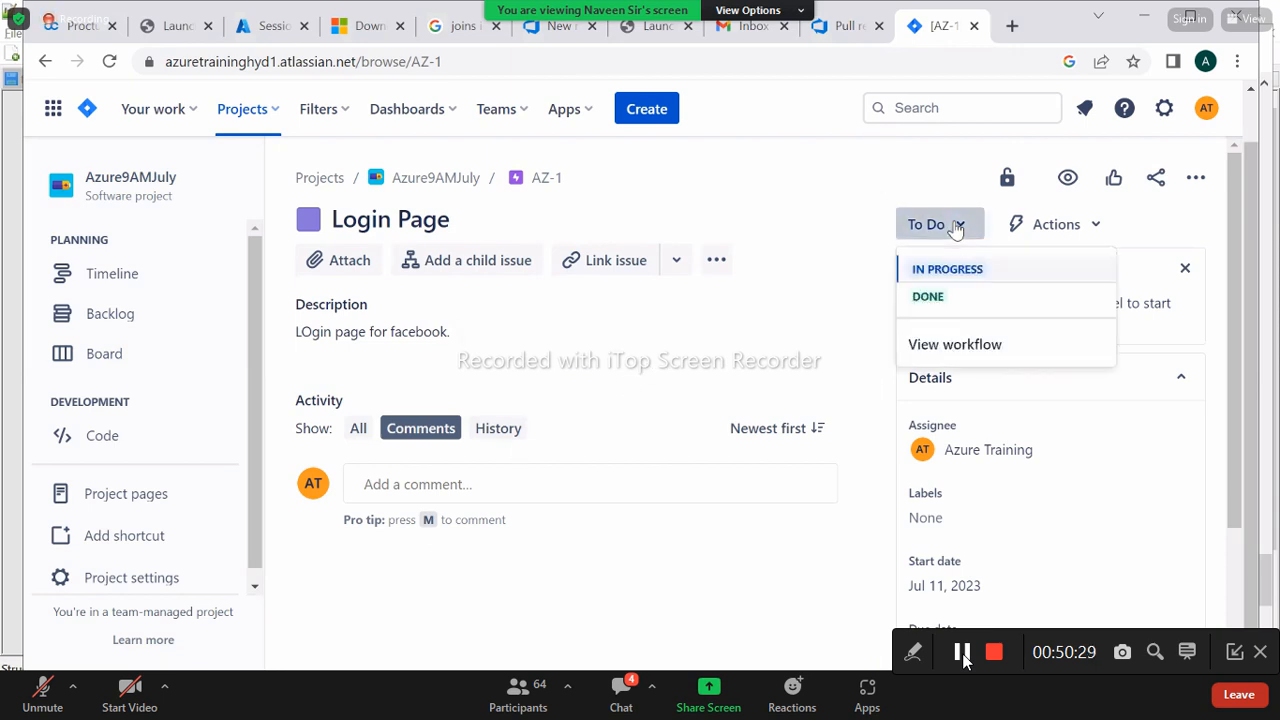
click(401, 490)
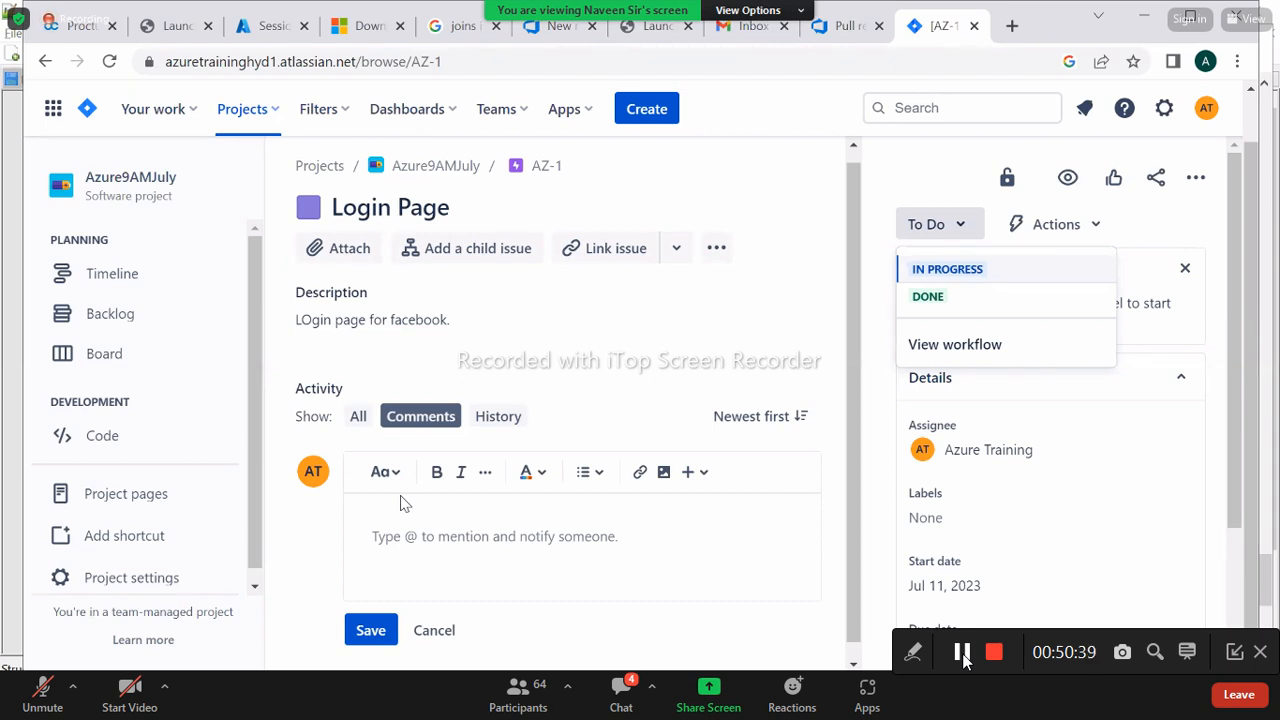
click(452, 349)
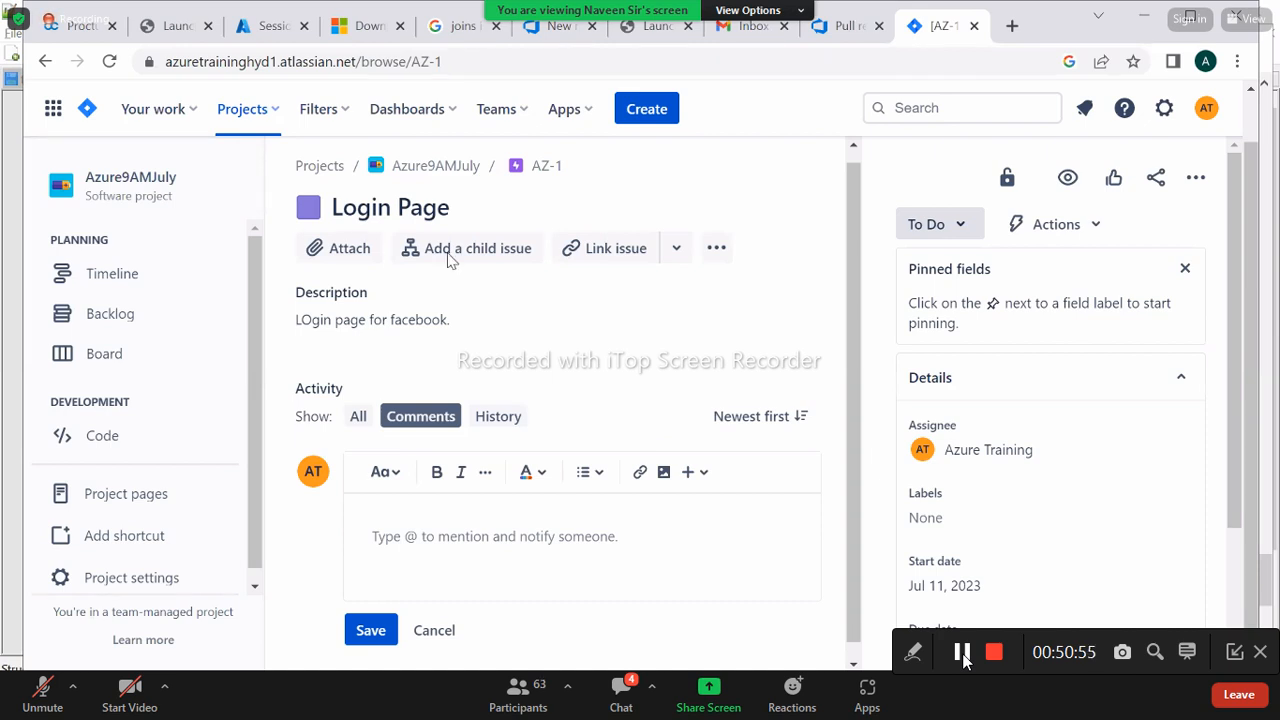
In the backlog, edit SCRUM Sprint 2, naming it SCRUM Sprint 1 with a start date of 7/10/2023 at 12:30 AM
click(138, 316)
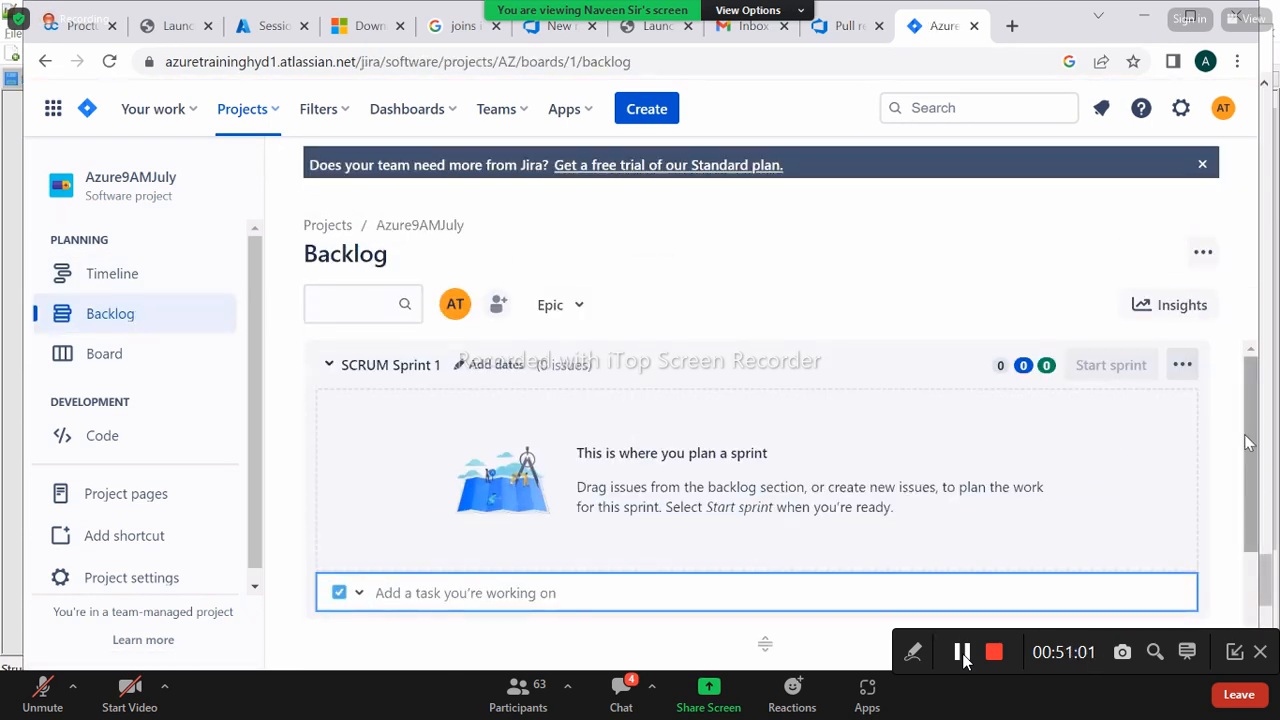
drag(1251, 401, 1266, 513)
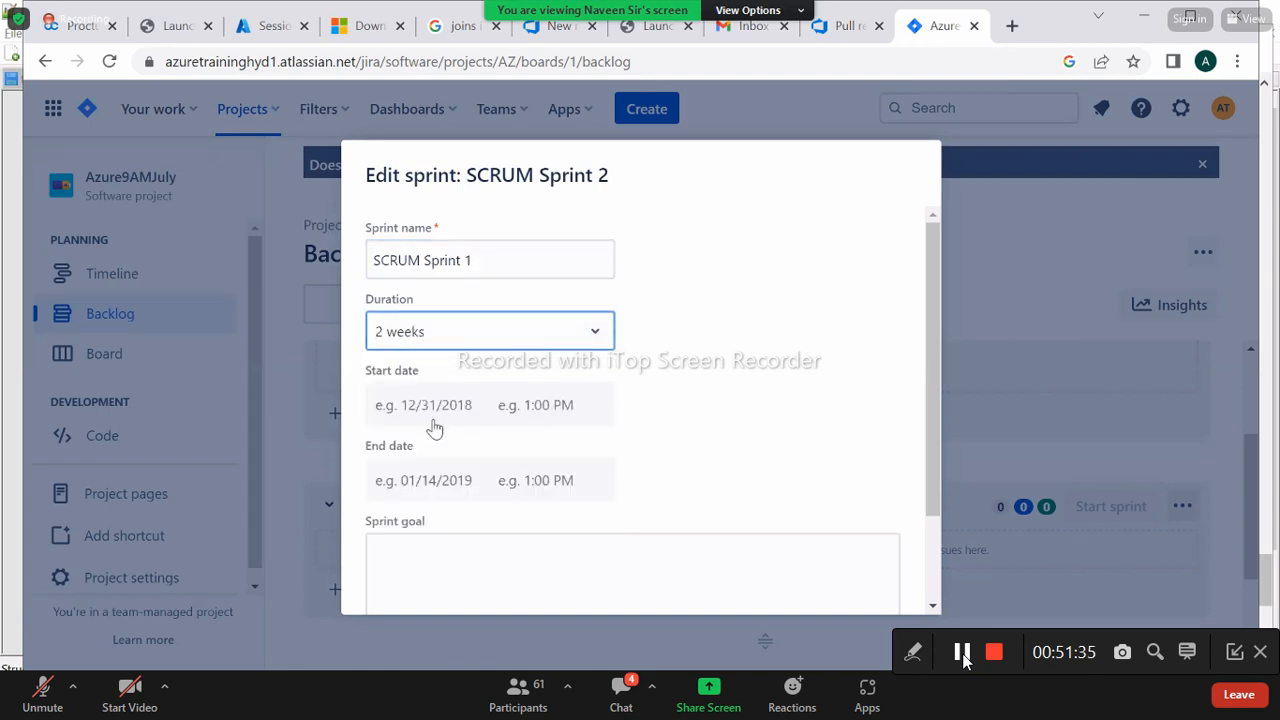
click(519, 410)
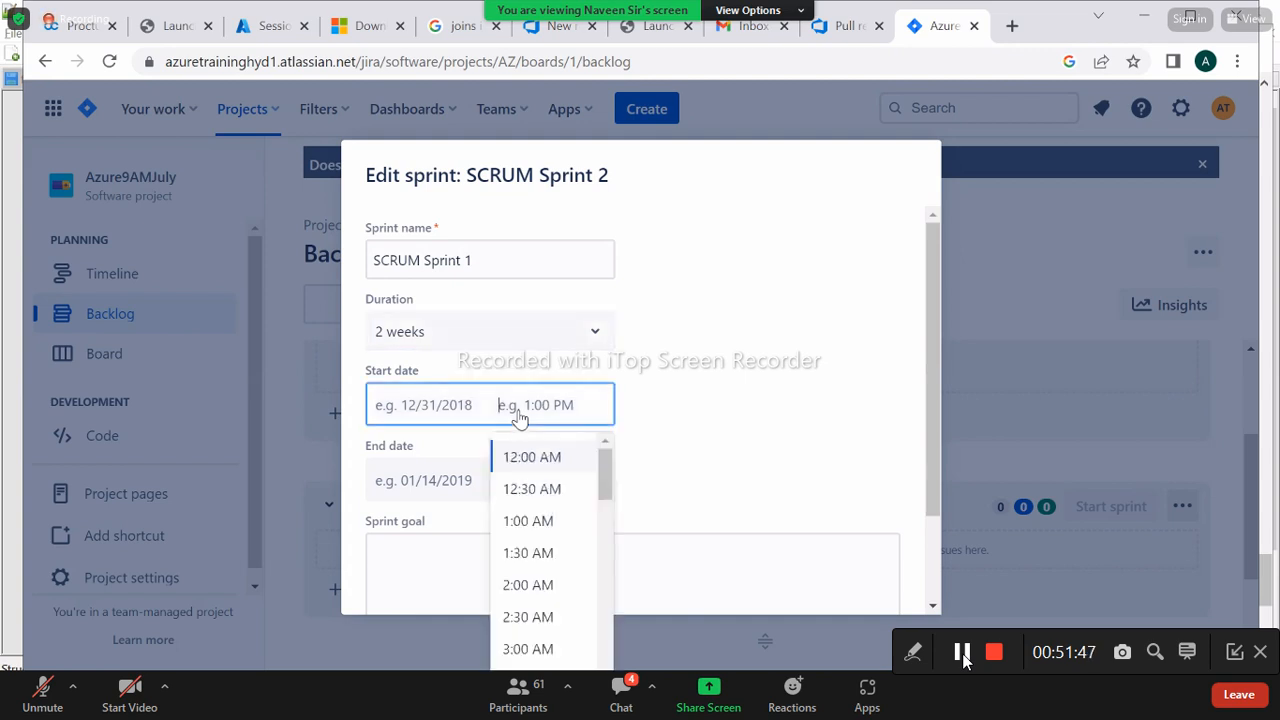
click(395, 410)
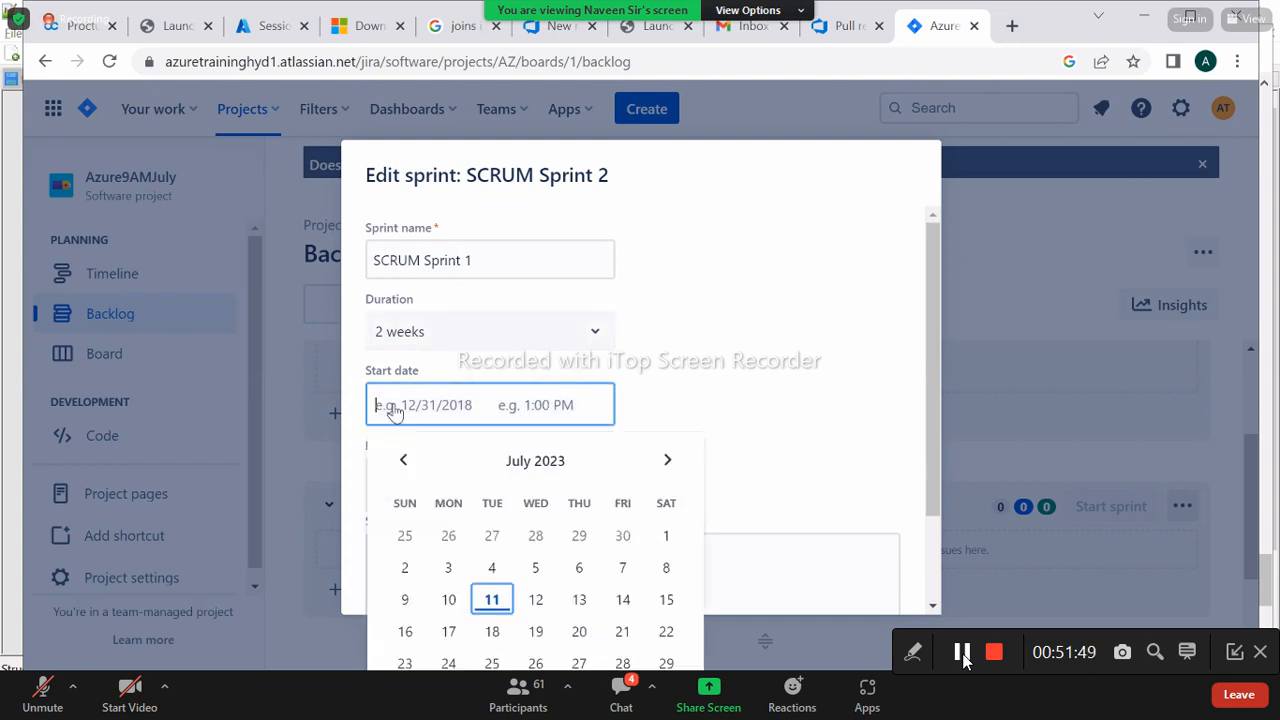
click(449, 600)
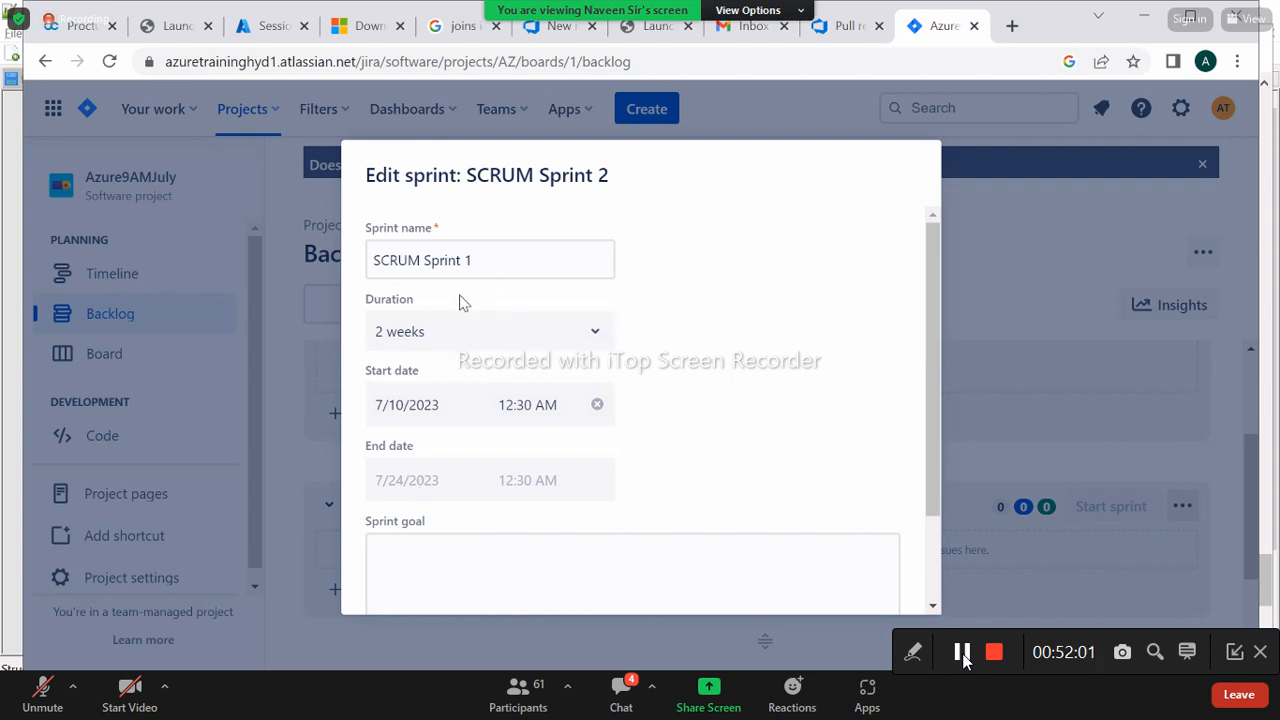
Set the sprint's duration to 3 weeks and save the sprint changes
click(427, 333)
click(400, 448)
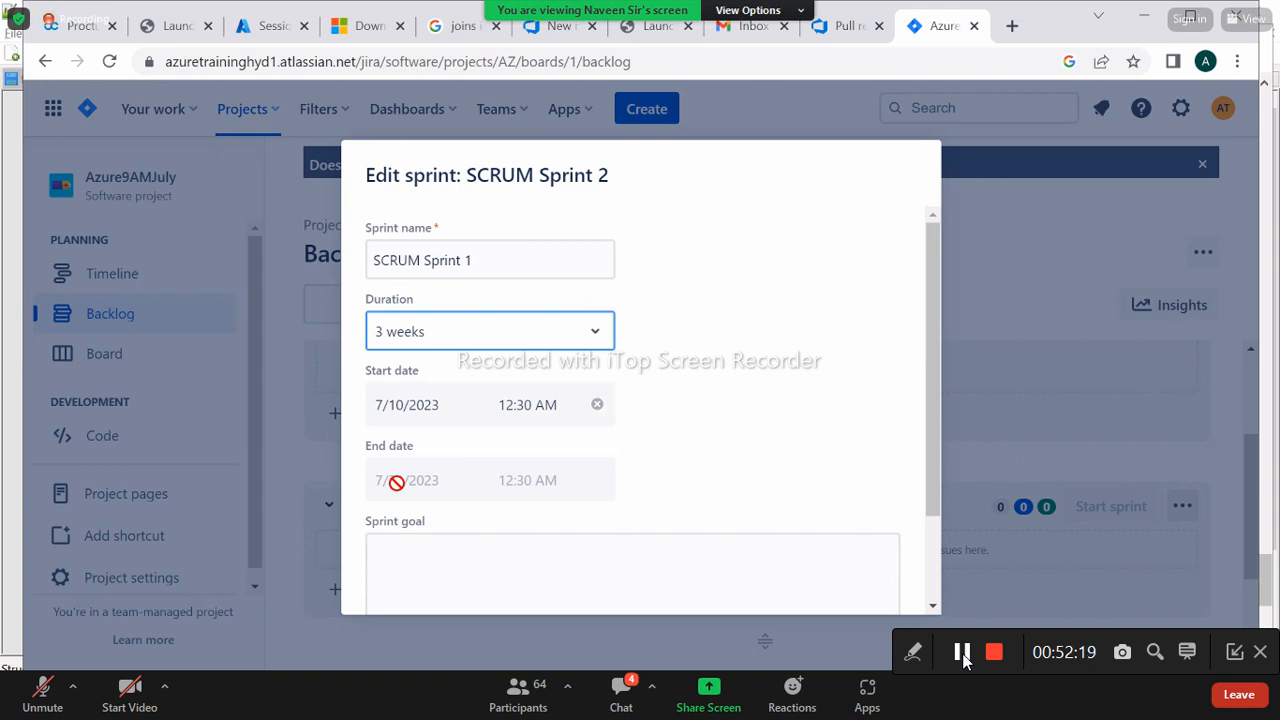
drag(931, 226, 926, 448)
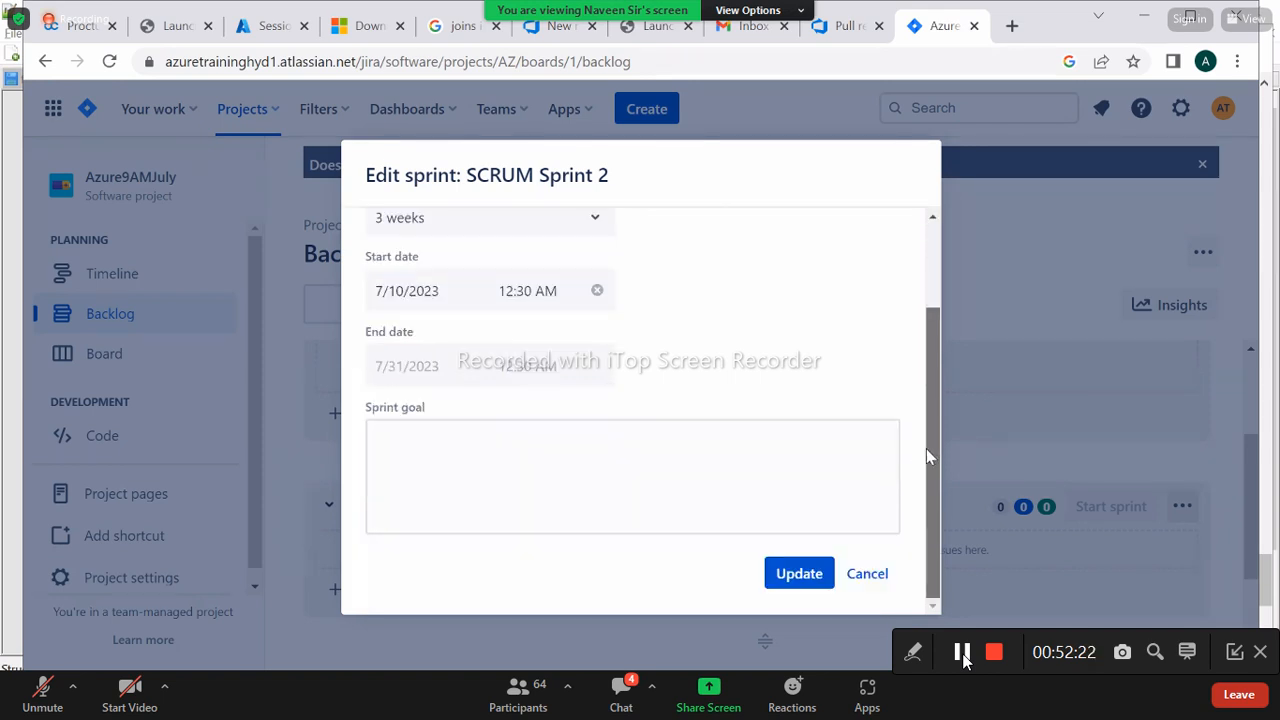
click(809, 573)
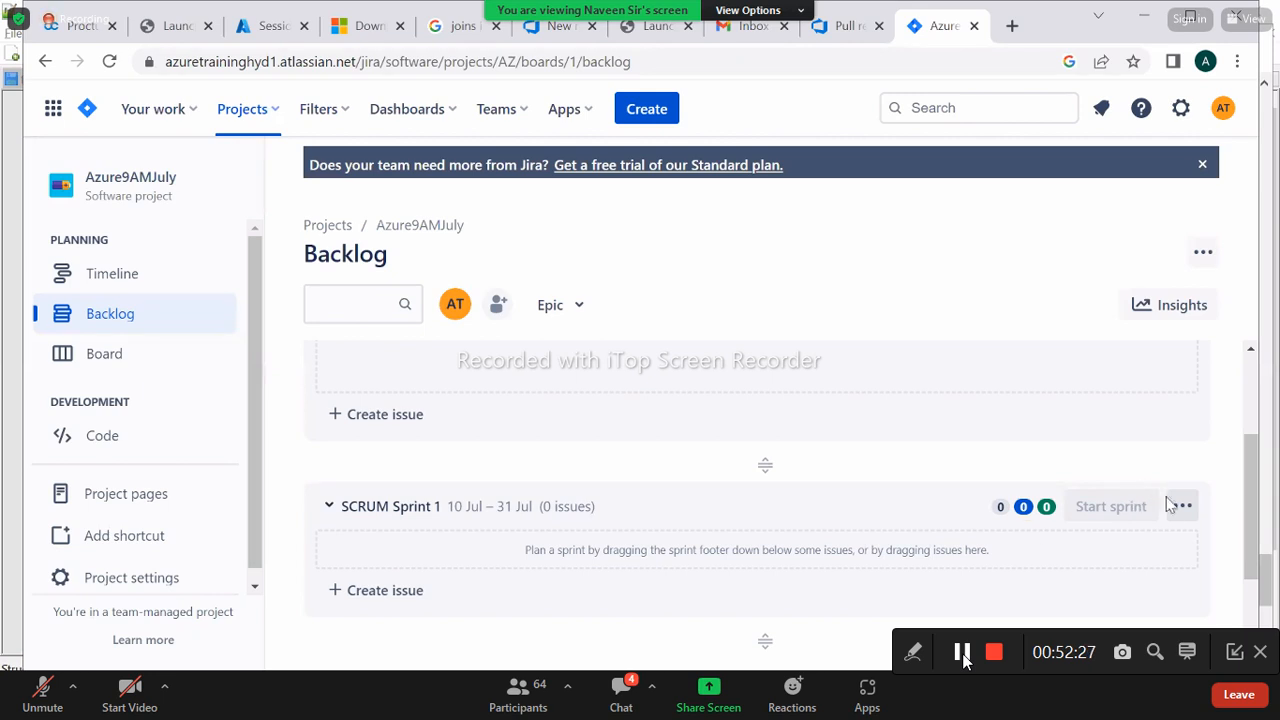
Look over the SCRUM board's columns and return to the backlog from there
click(106, 356)
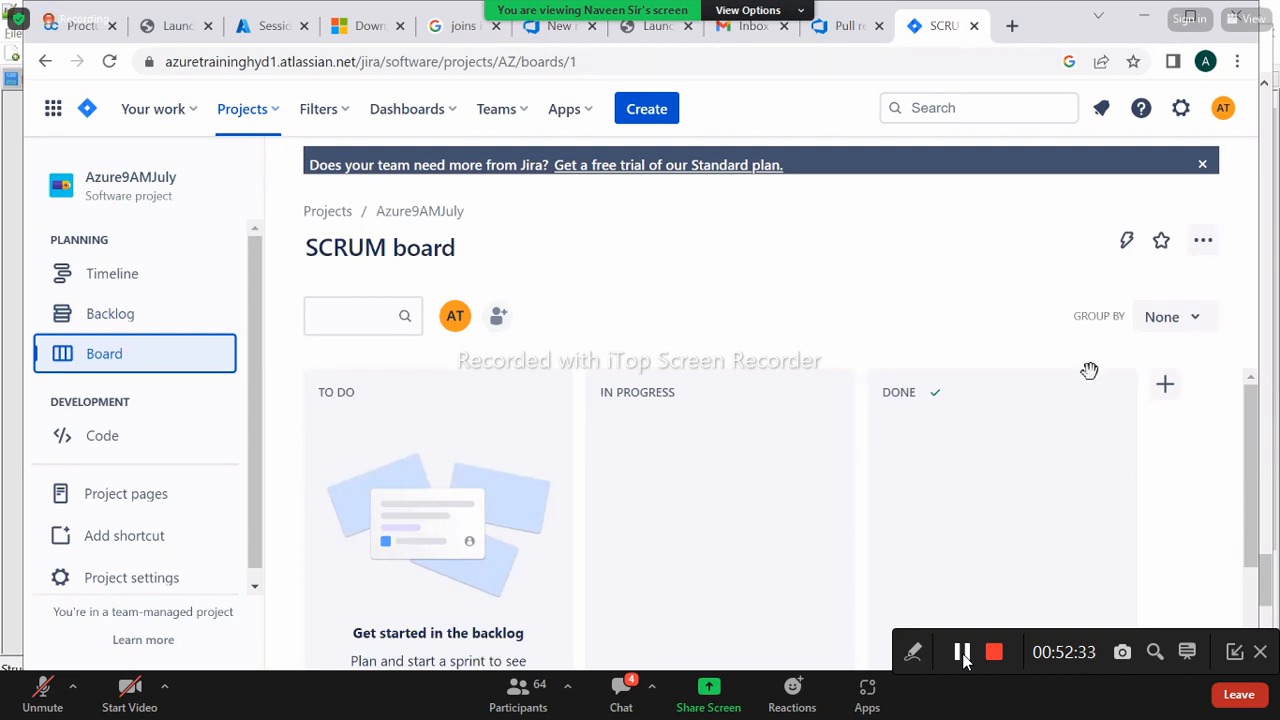
drag(1248, 440, 1240, 480)
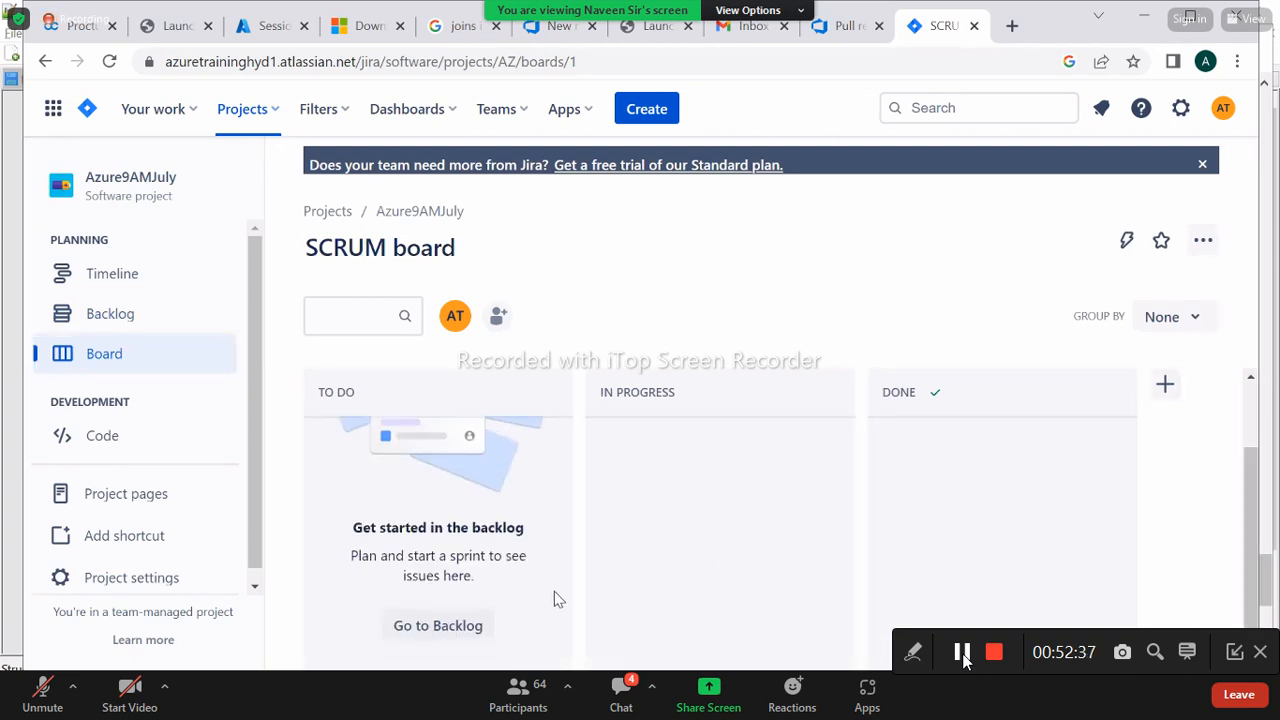
click(438, 626)
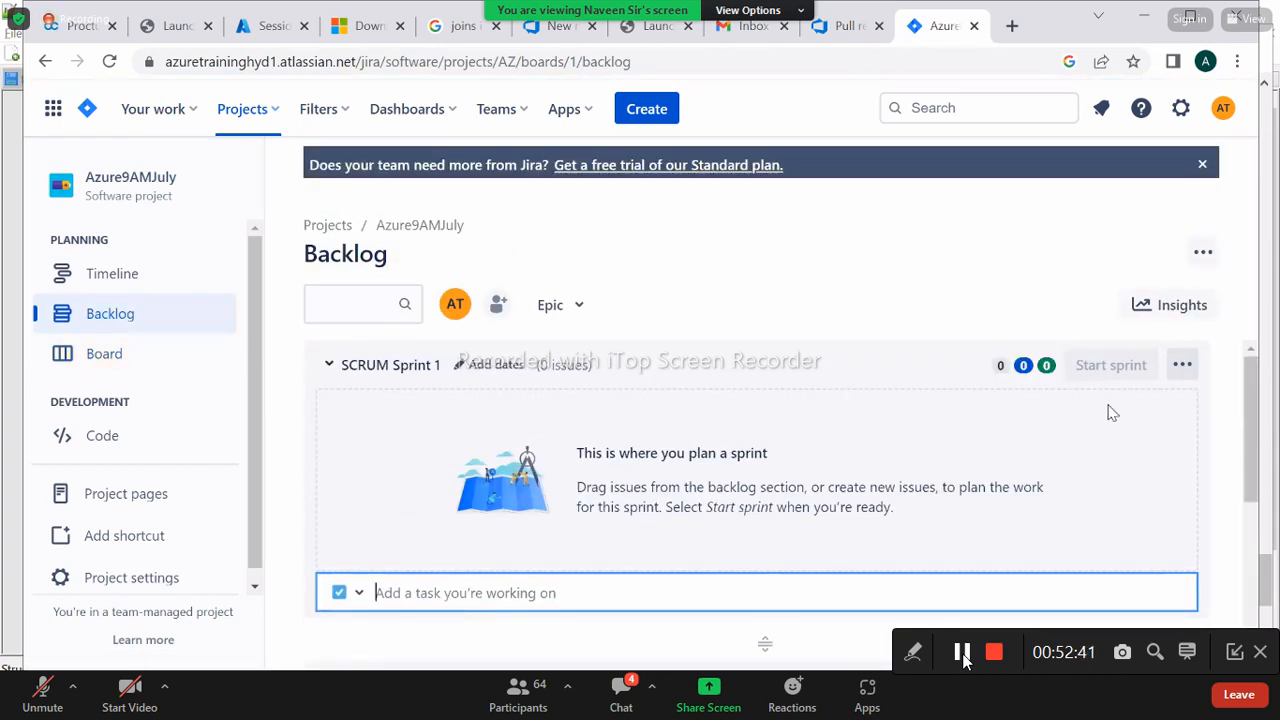
Move the 10 Jul – 31 Jul sprint up above the undated sprint in the backlog
drag(1251, 394, 1239, 532)
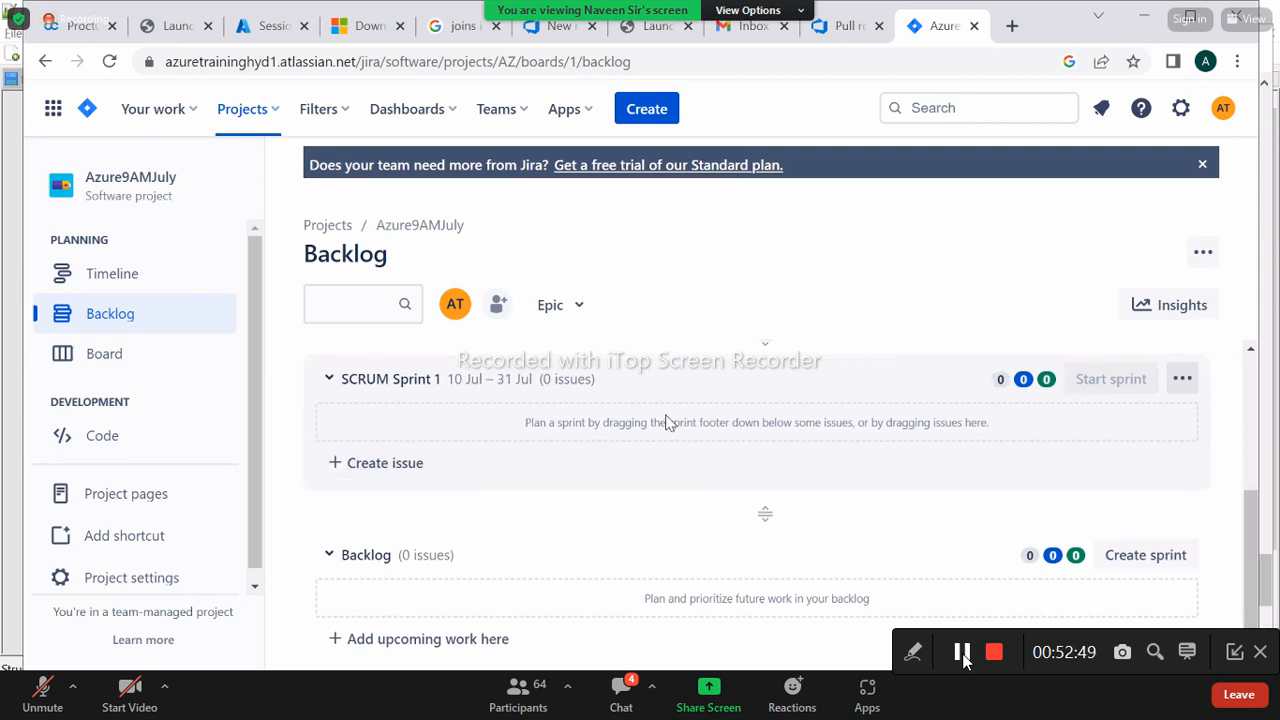
click(1180, 385)
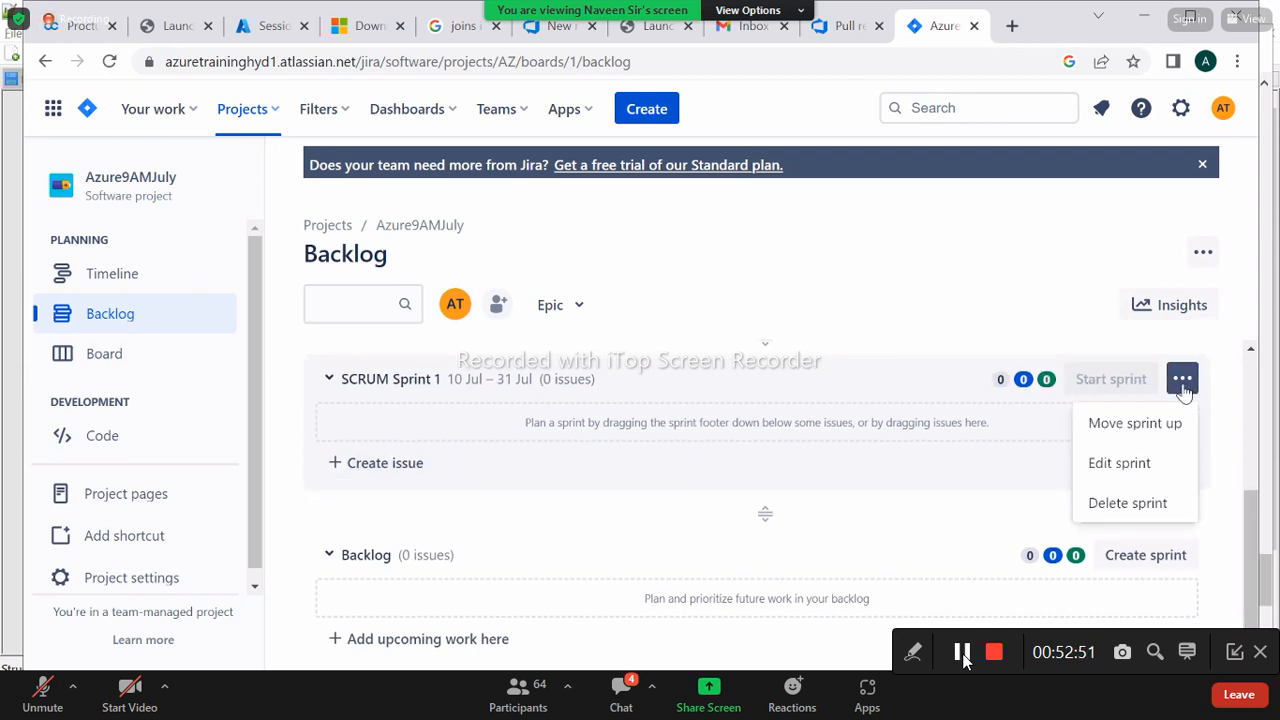
click(1128, 428)
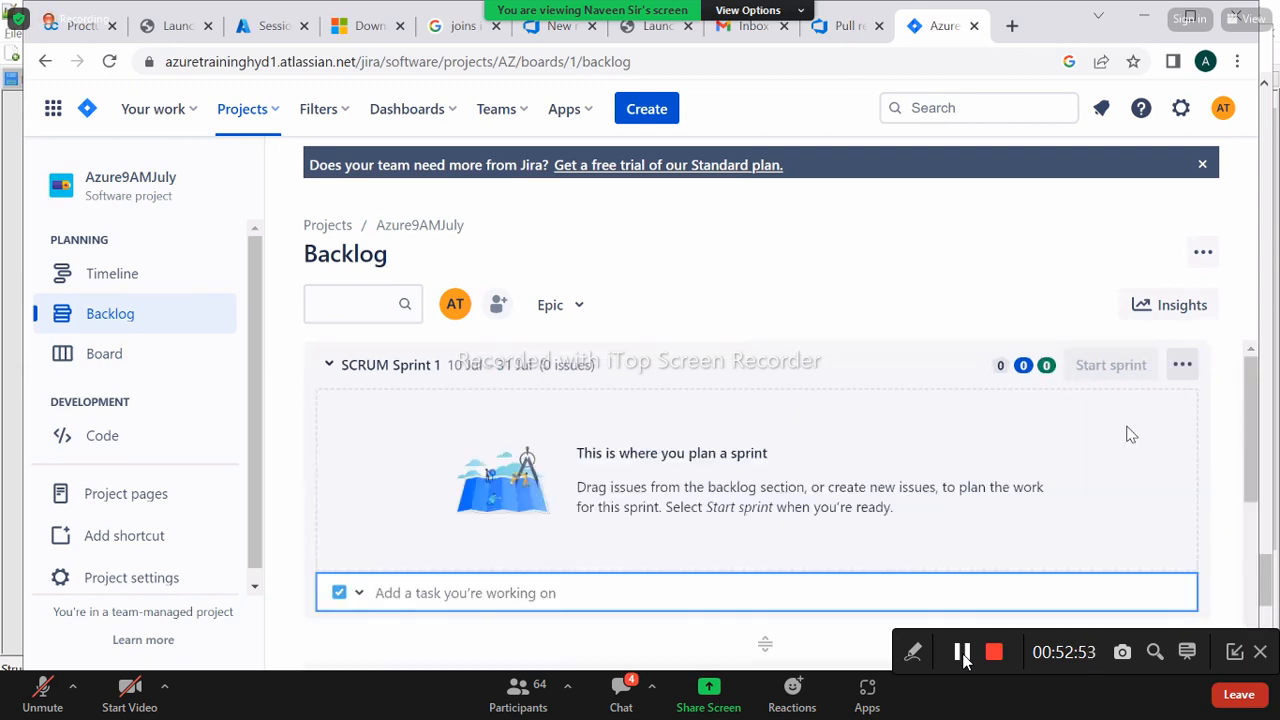
View the actions available for the first sprint in the backlog and go back to the SCRUM board
click(1182, 366)
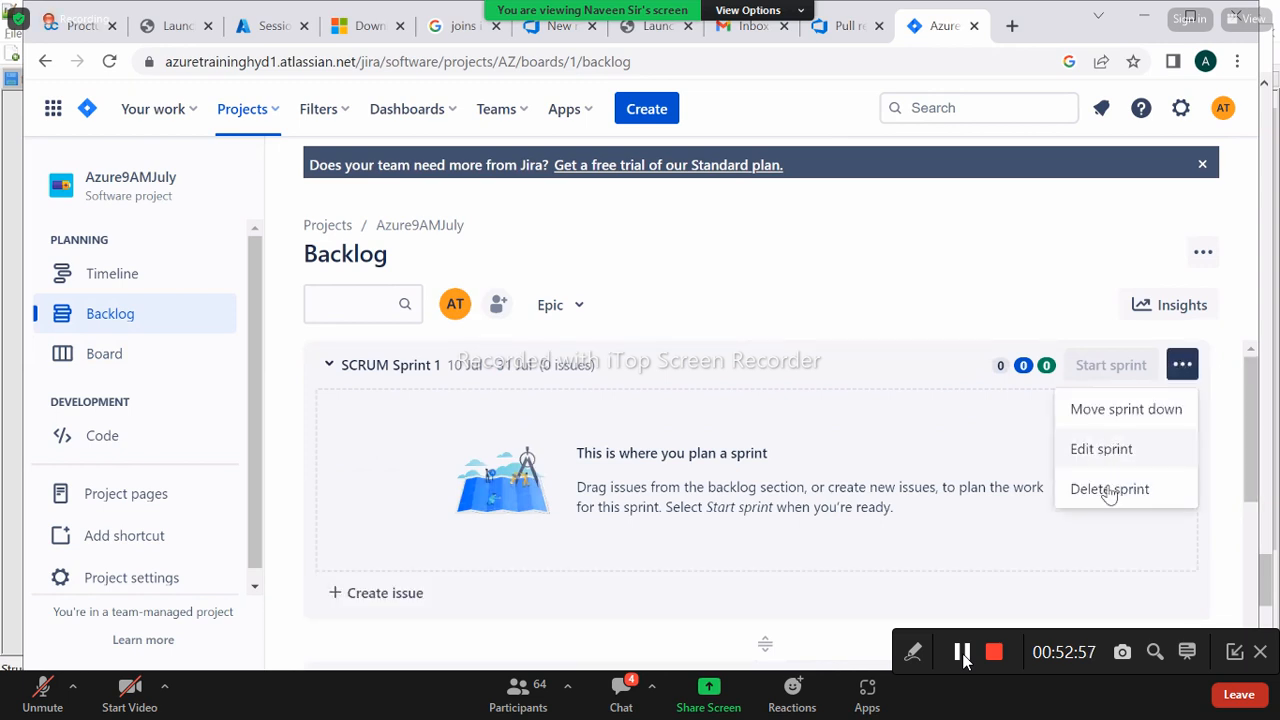
drag(771, 266, 255, 337)
click(120, 365)
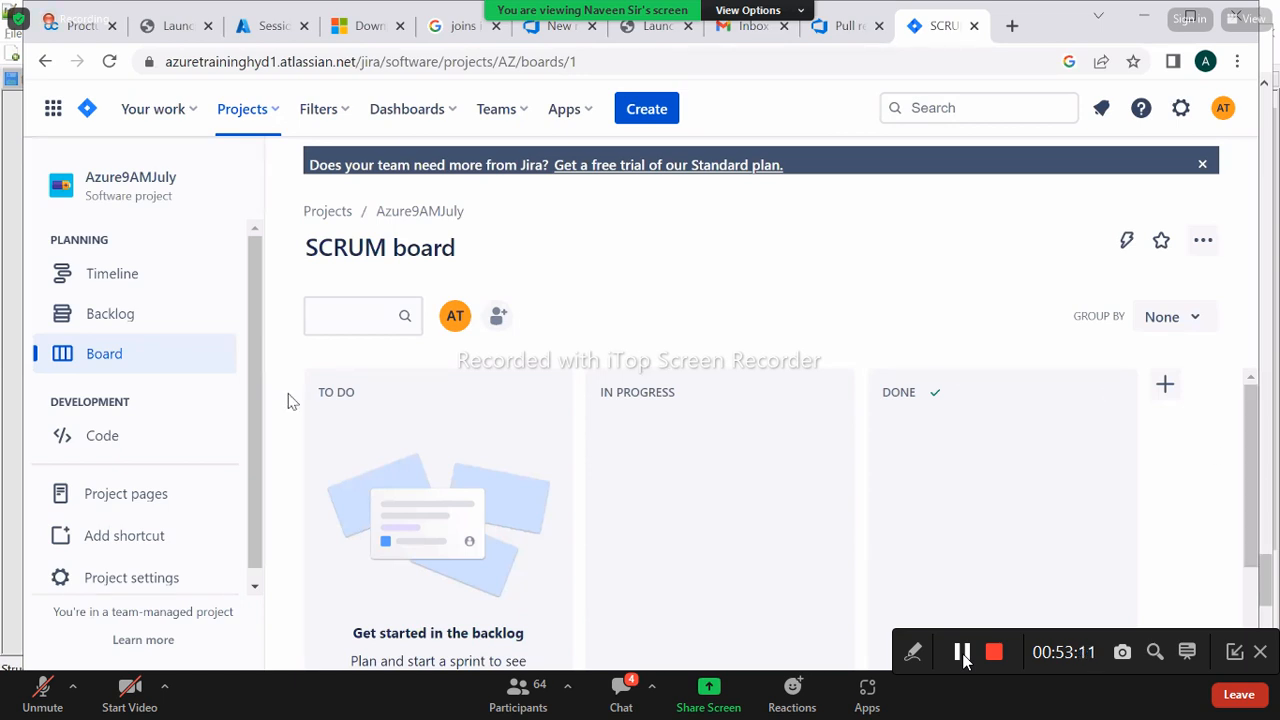
double_click(250, 398)
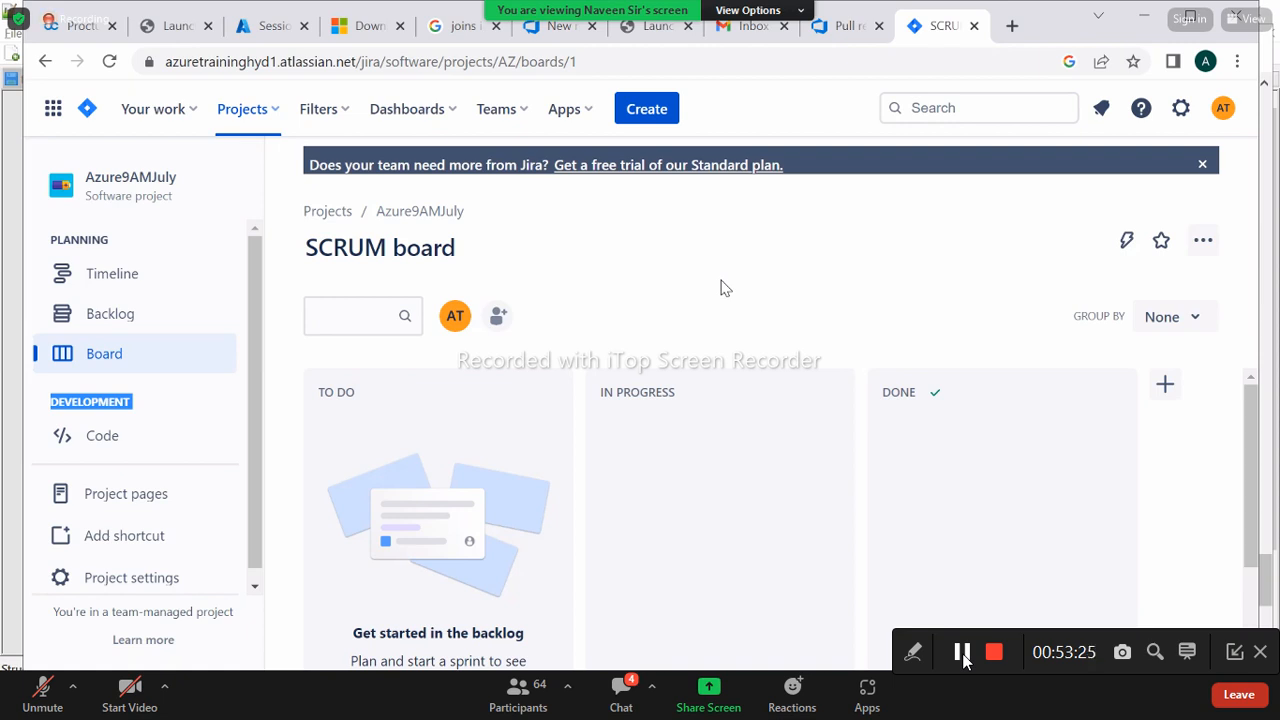
Start a new issue of type Task in Azure9AMJuly and enter "Hello task" as its summary
click(658, 118)
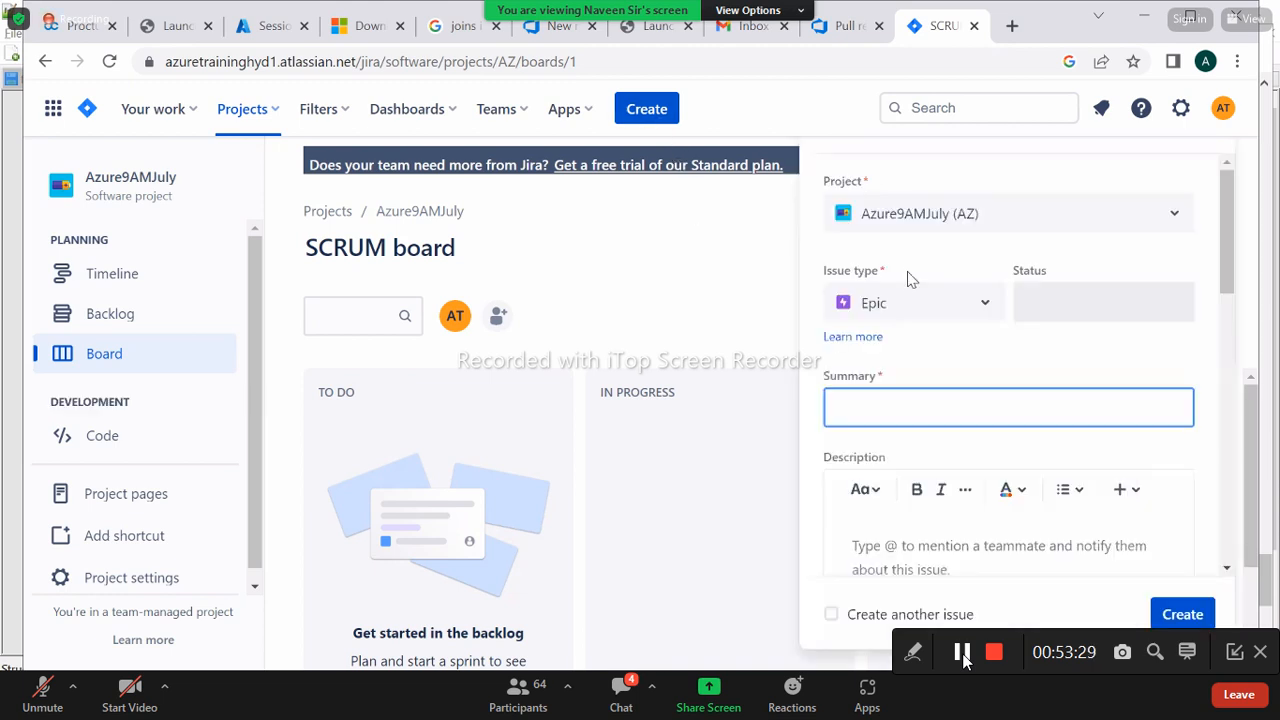
click(976, 311)
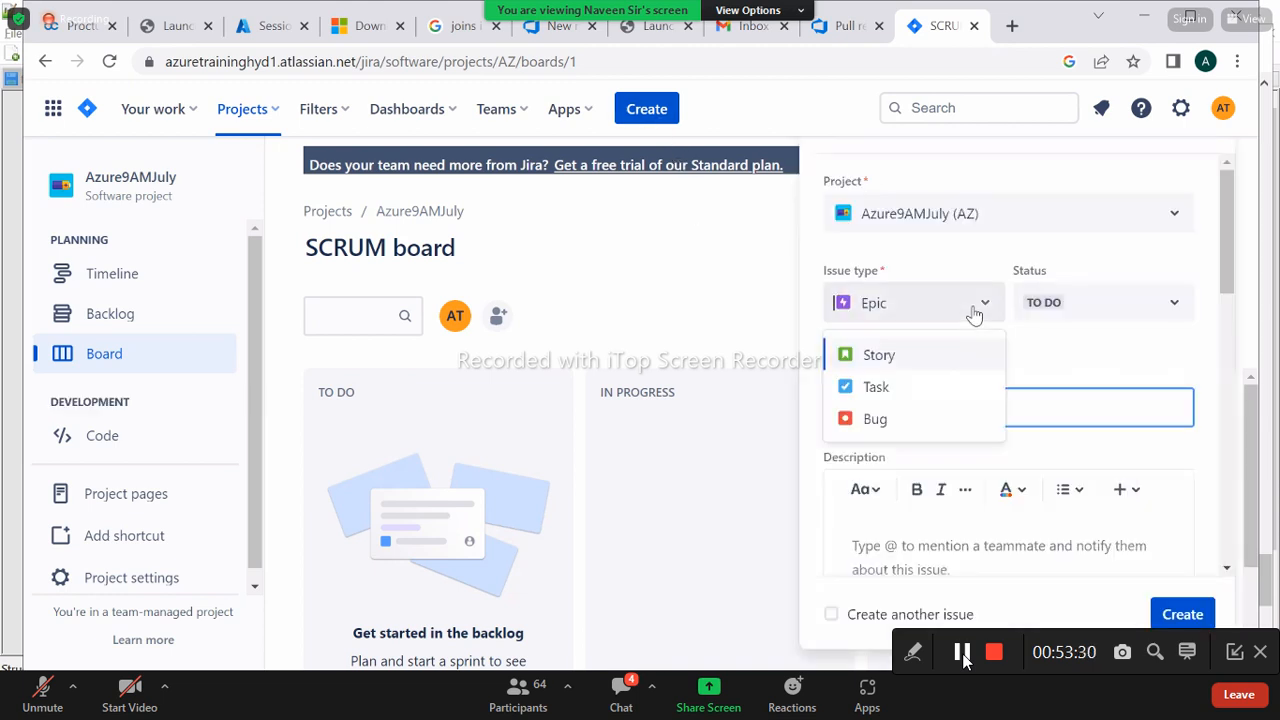
click(891, 390)
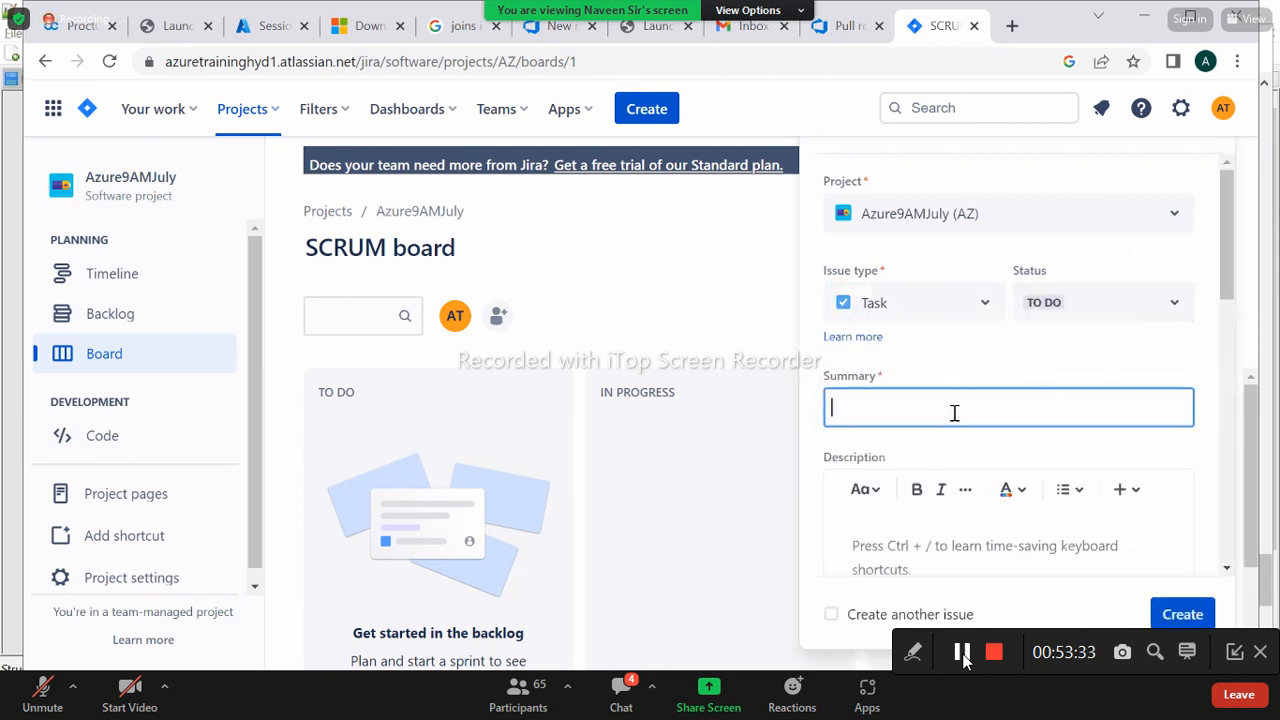
click(954, 411)
text(Hello teask)
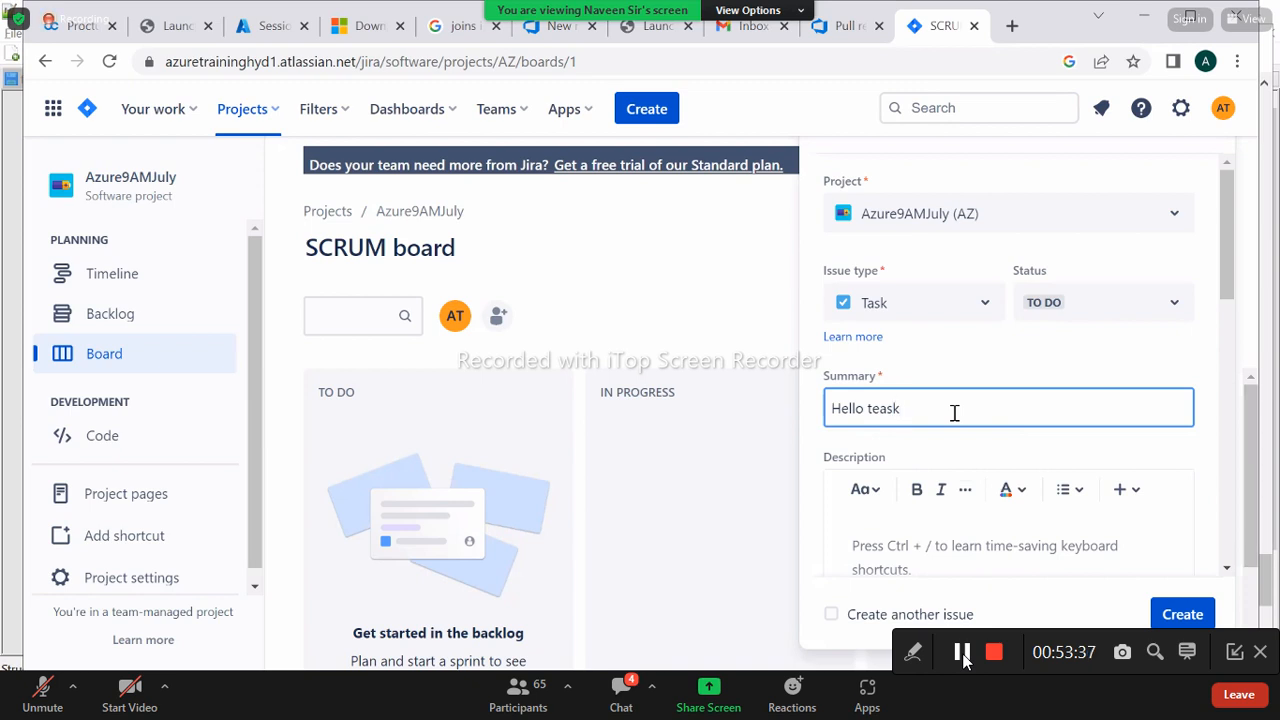
key(BackSpace)
key(BackSpace)
key(BackSpace)
key(BackSpace)
text(a)
Assign the new "Hello task" issue to the first listed SCRUM Sprint 1 and create it
drag(1224, 251, 1219, 405)
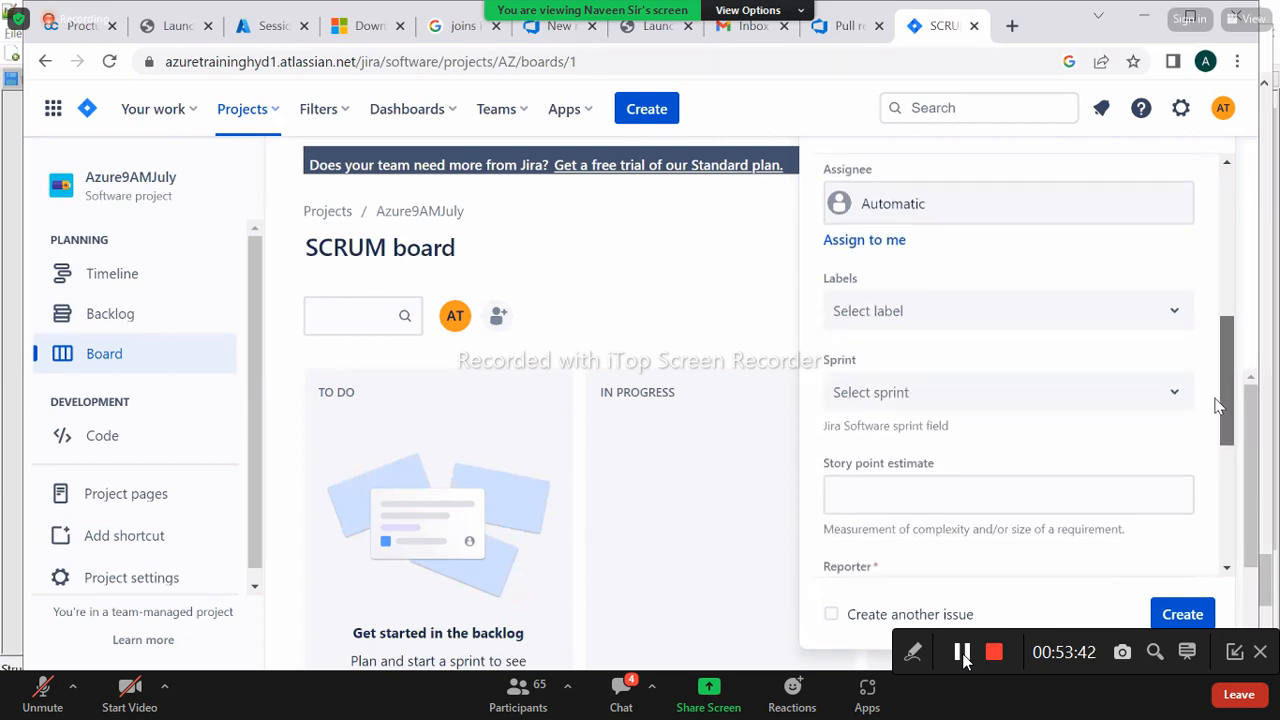
click(1145, 398)
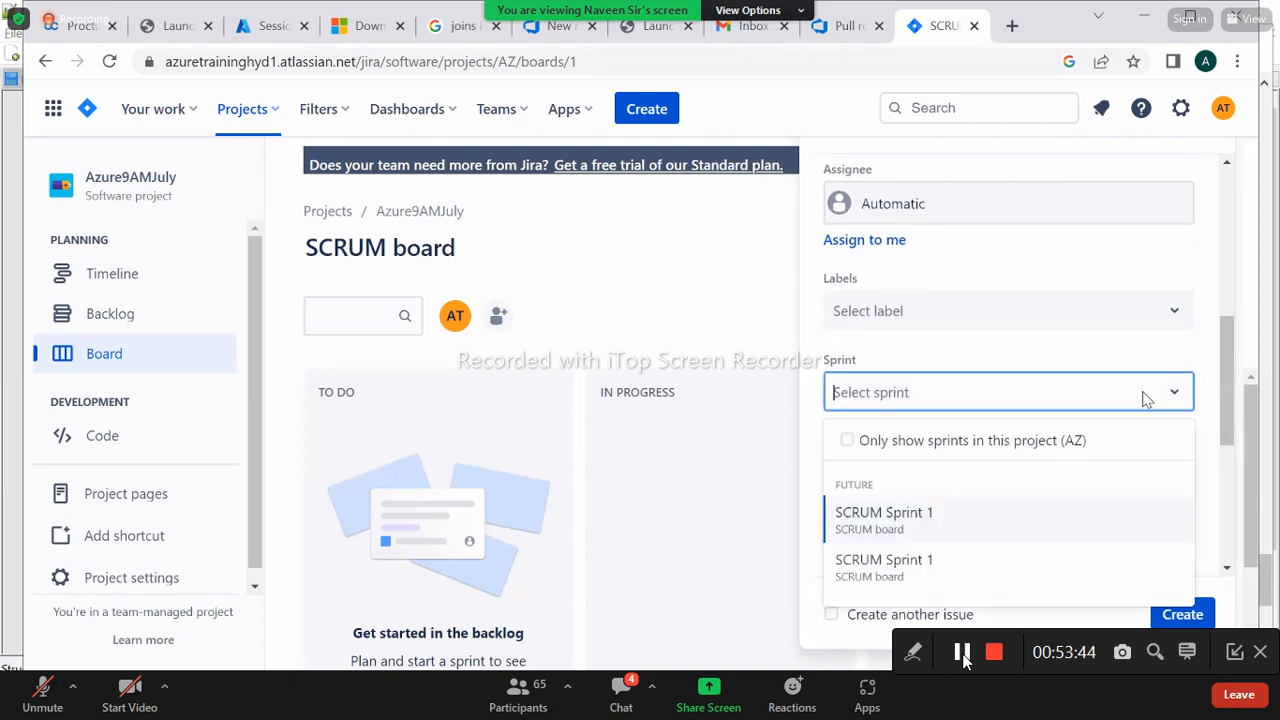
click(901, 521)
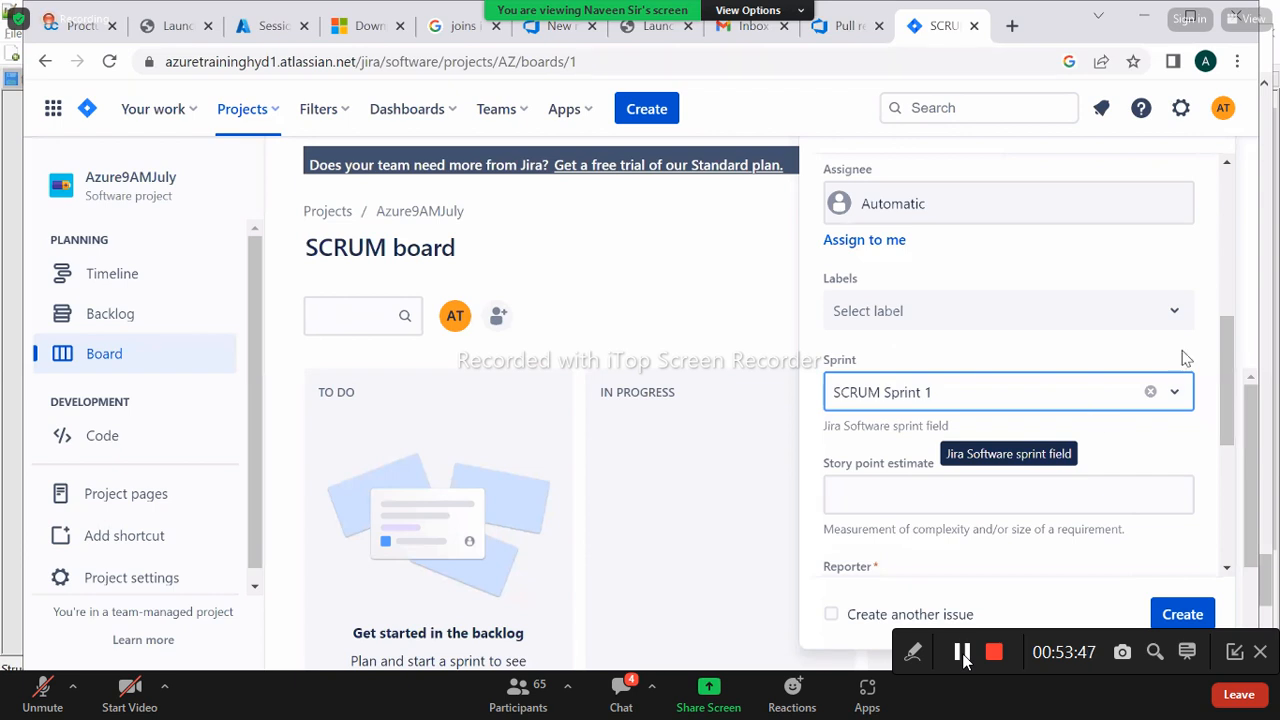
drag(1226, 362, 1210, 558)
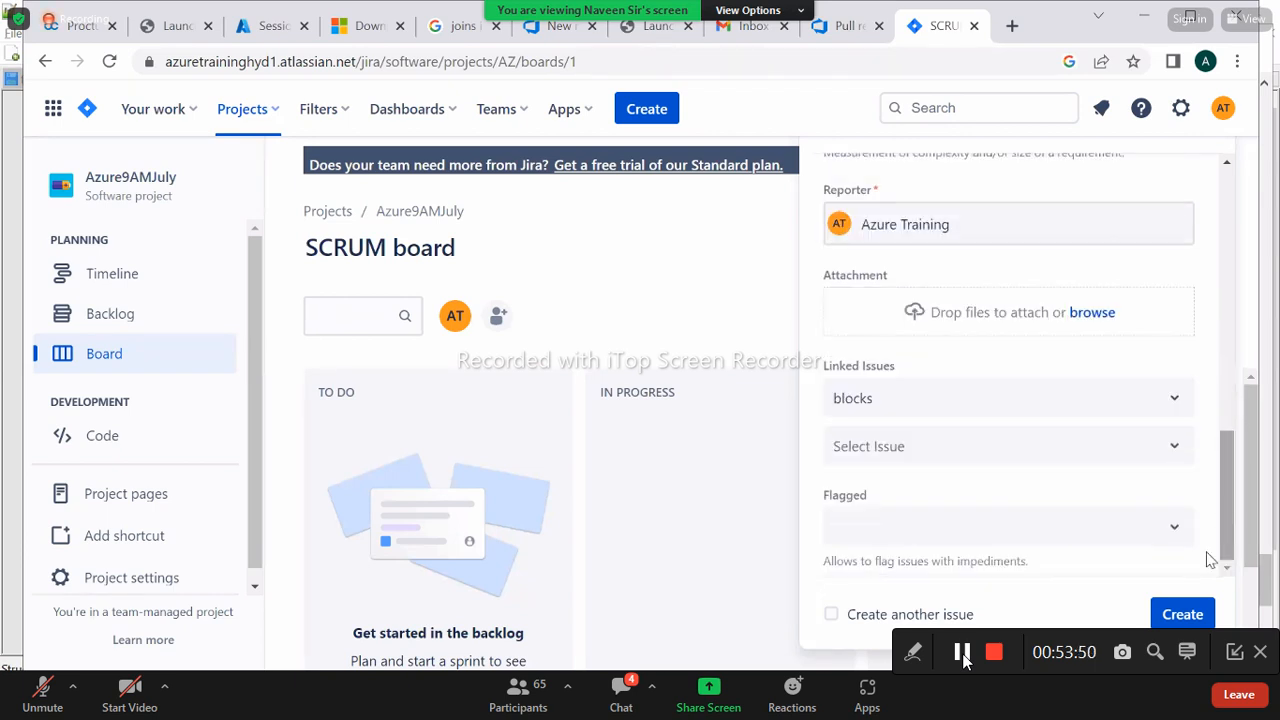
click(1198, 612)
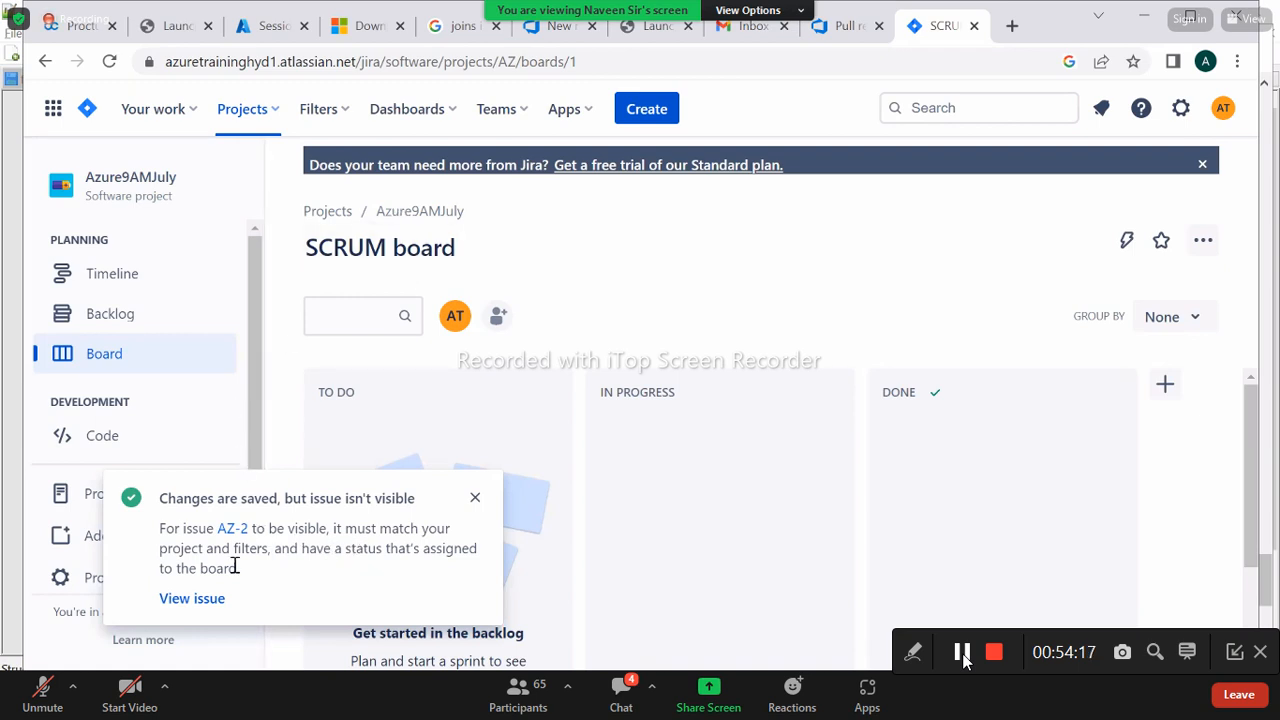
View the details of the newly created "Hello task" issue, including its sprint and reporter fields, and close it
click(194, 600)
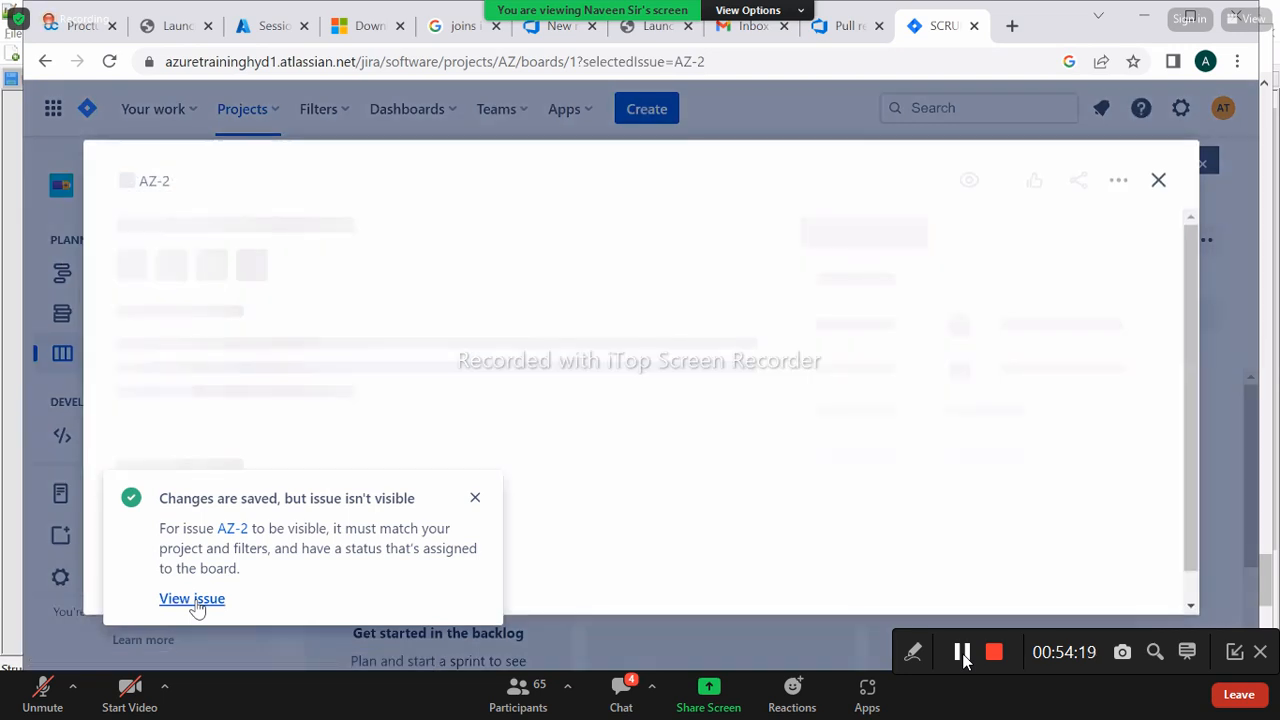
click(476, 500)
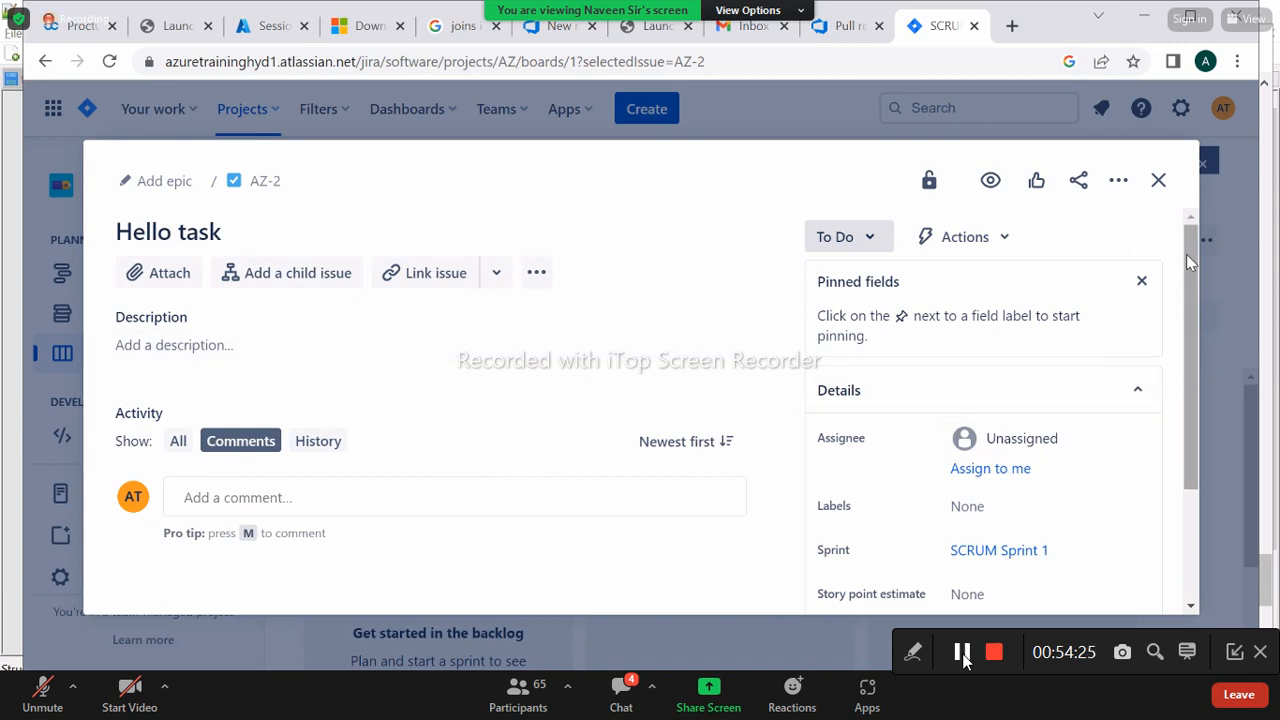
drag(1189, 268, 1189, 427)
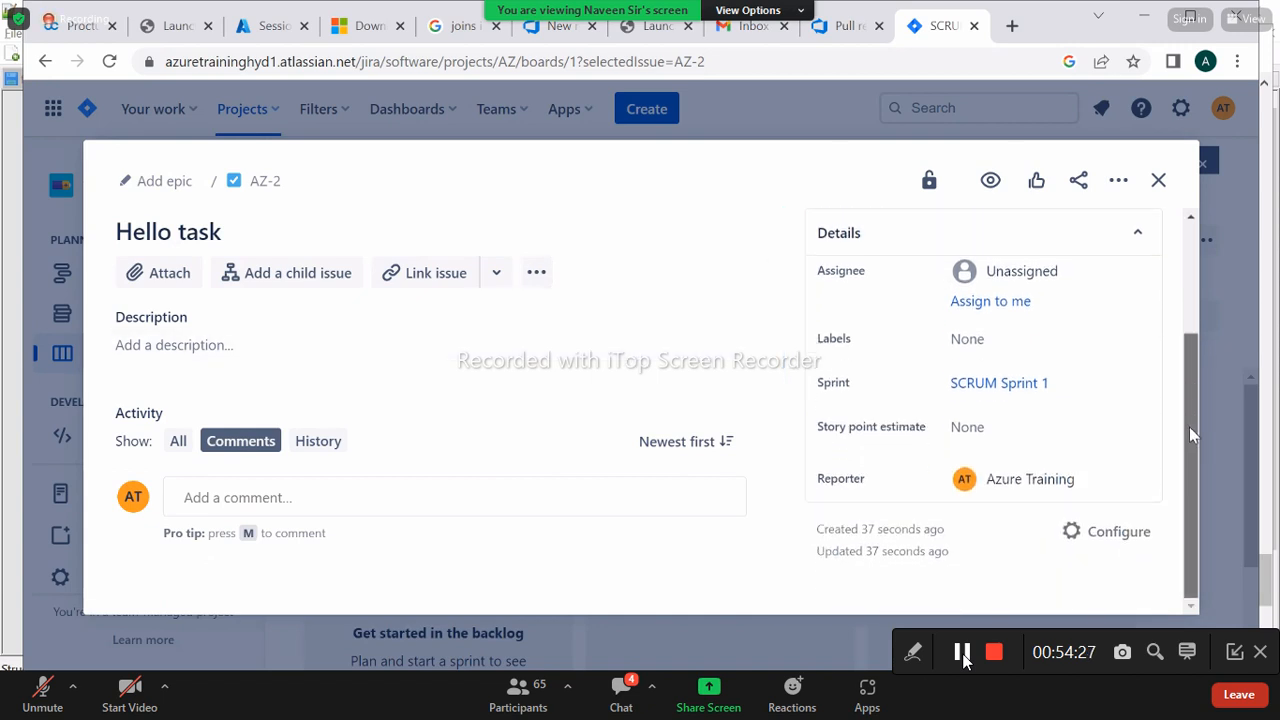
drag(1194, 326, 1189, 238)
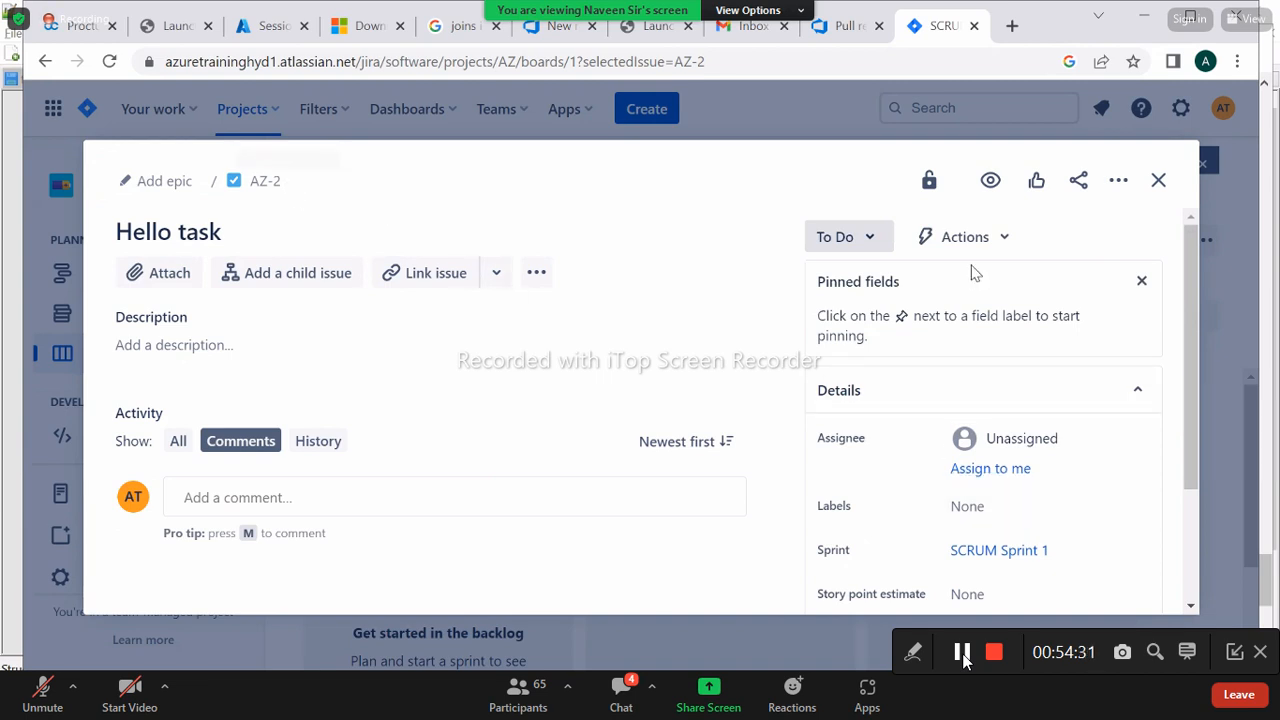
click(1158, 180)
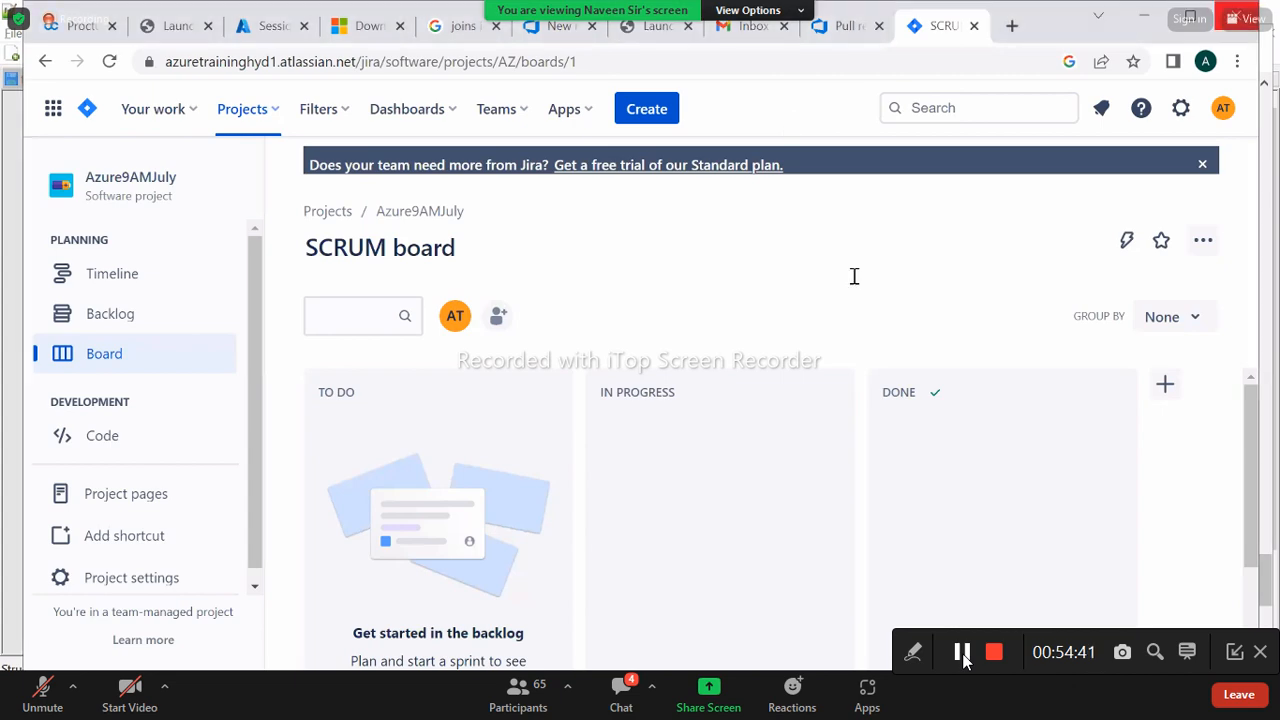
Switch to the other Jira browser window, search for "Az-1" and open the Login Page epic
key(alt+Tab)
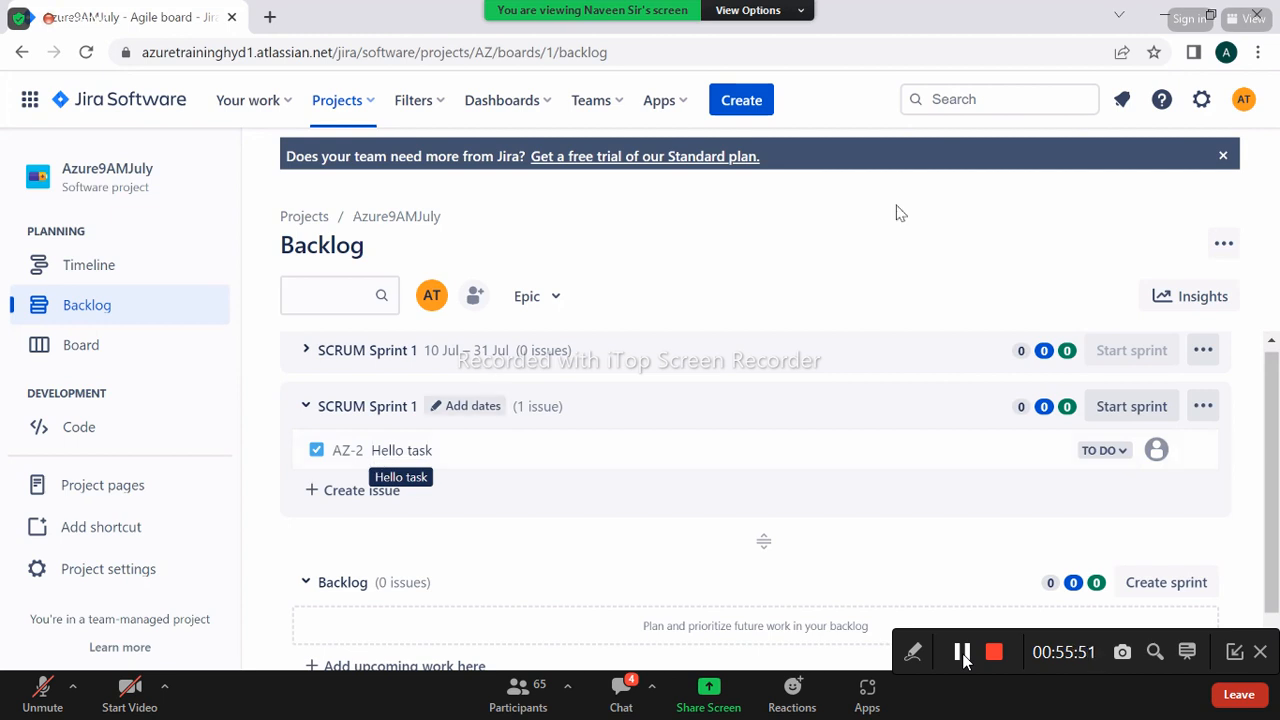
click(985, 100)
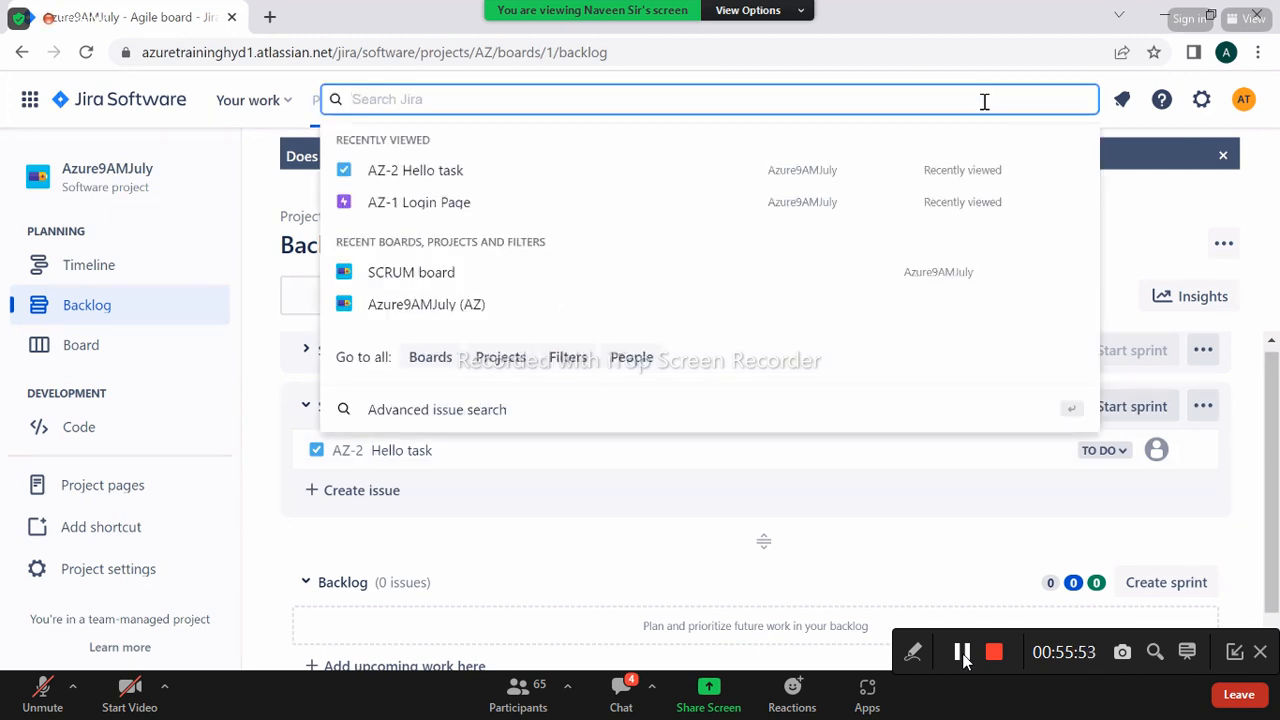
text(Az-1)
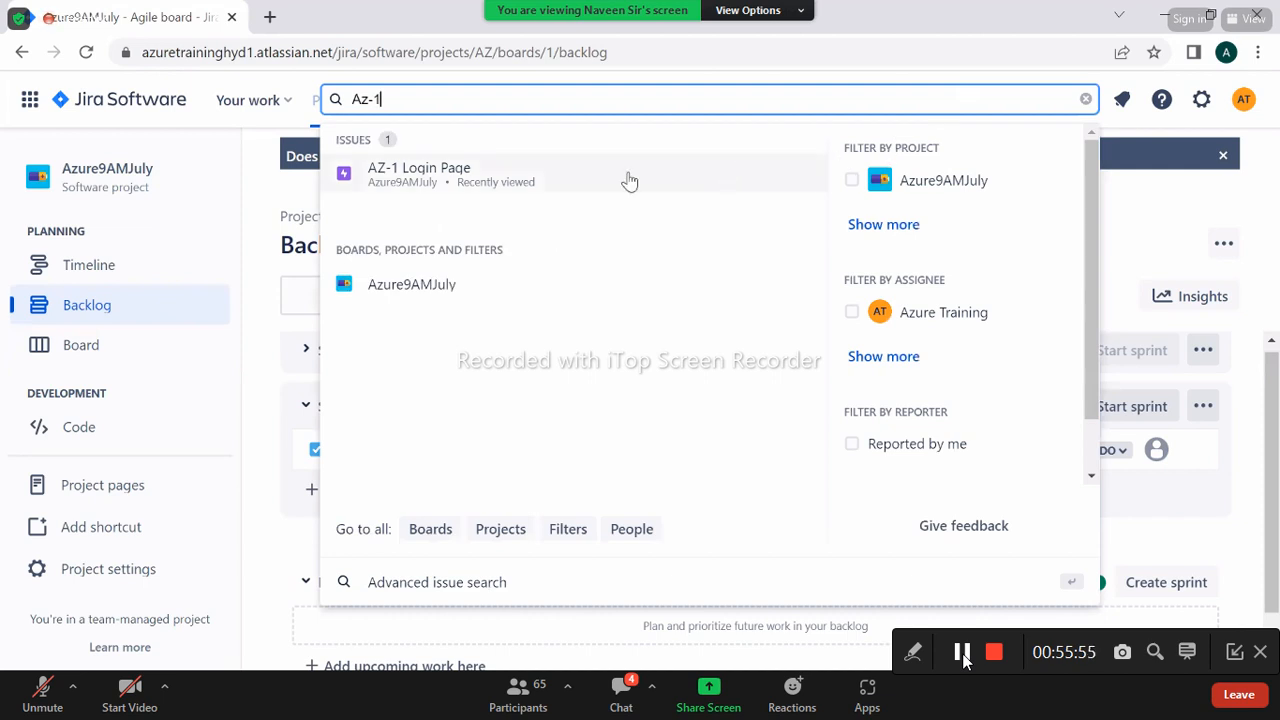
mouse_move(462, 190)
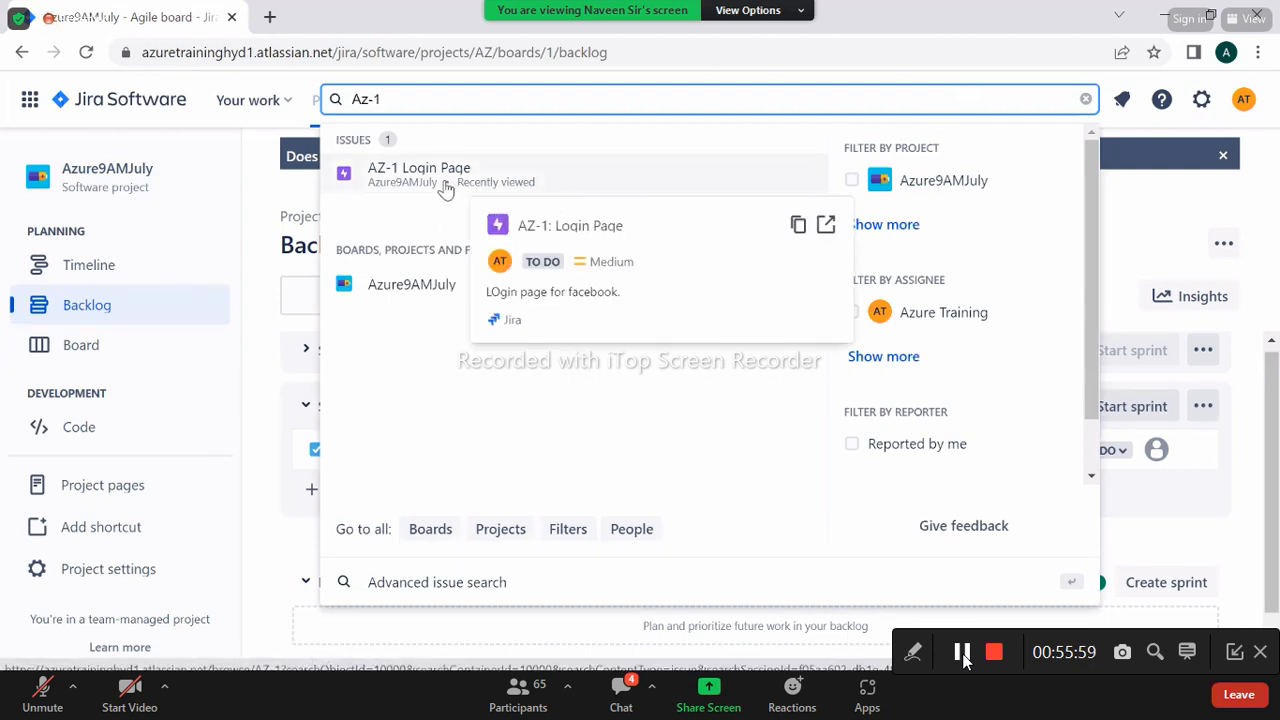
click(434, 184)
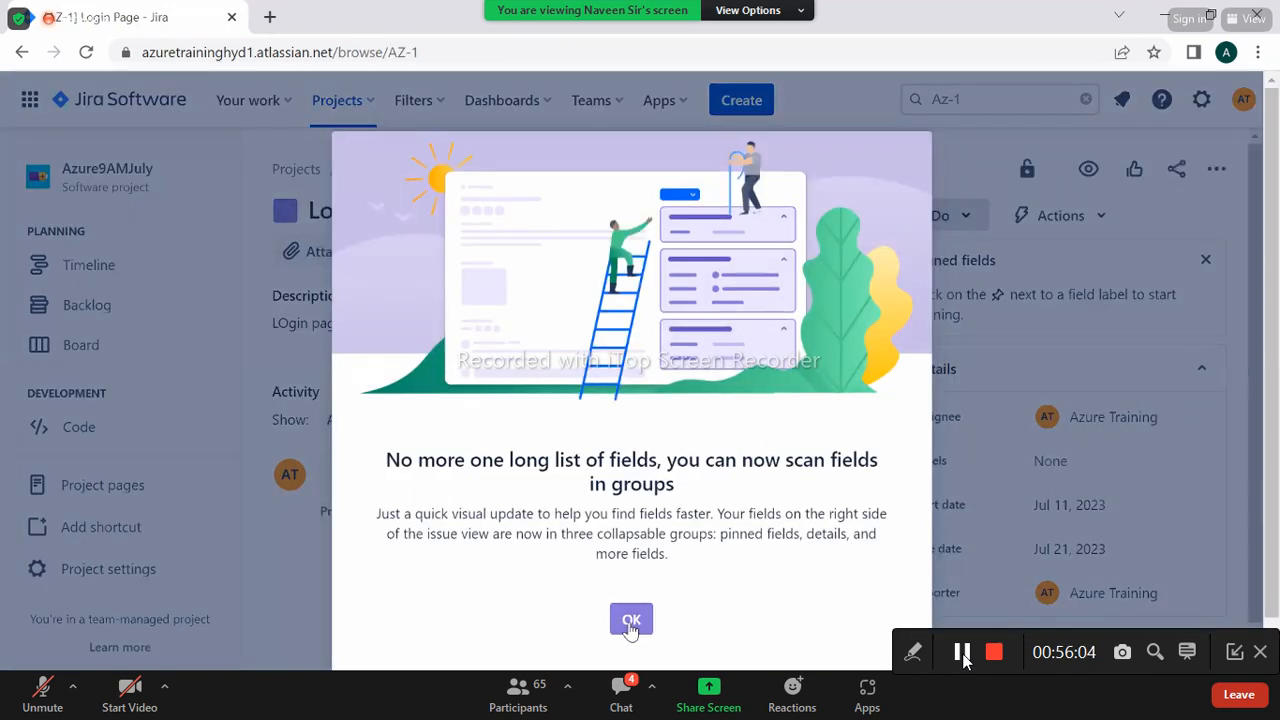
click(631, 620)
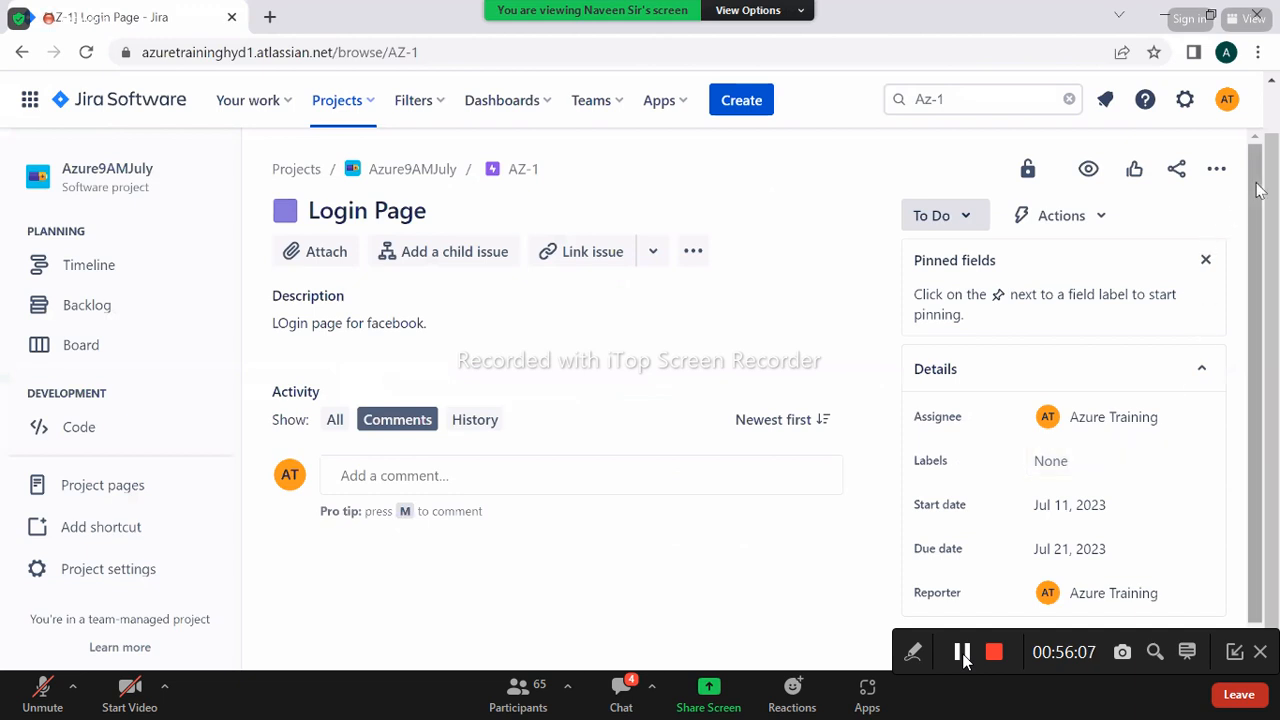
Check the automation actions of the Login Page epic and start the Move operation on it
mouse_move(1256, 184)
mouse_down()
mouse_move(1261, 273)
mouse_move(1254, 176)
mouse_up()
click(1090, 219)
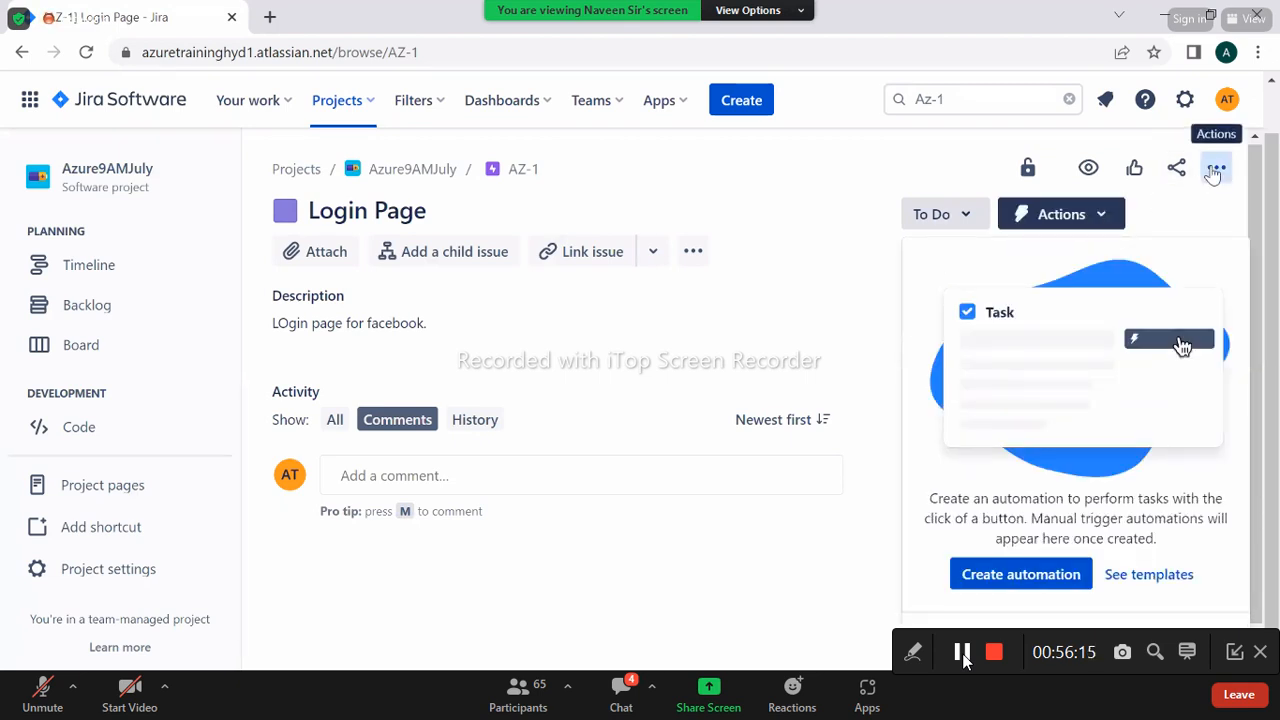
click(1214, 170)
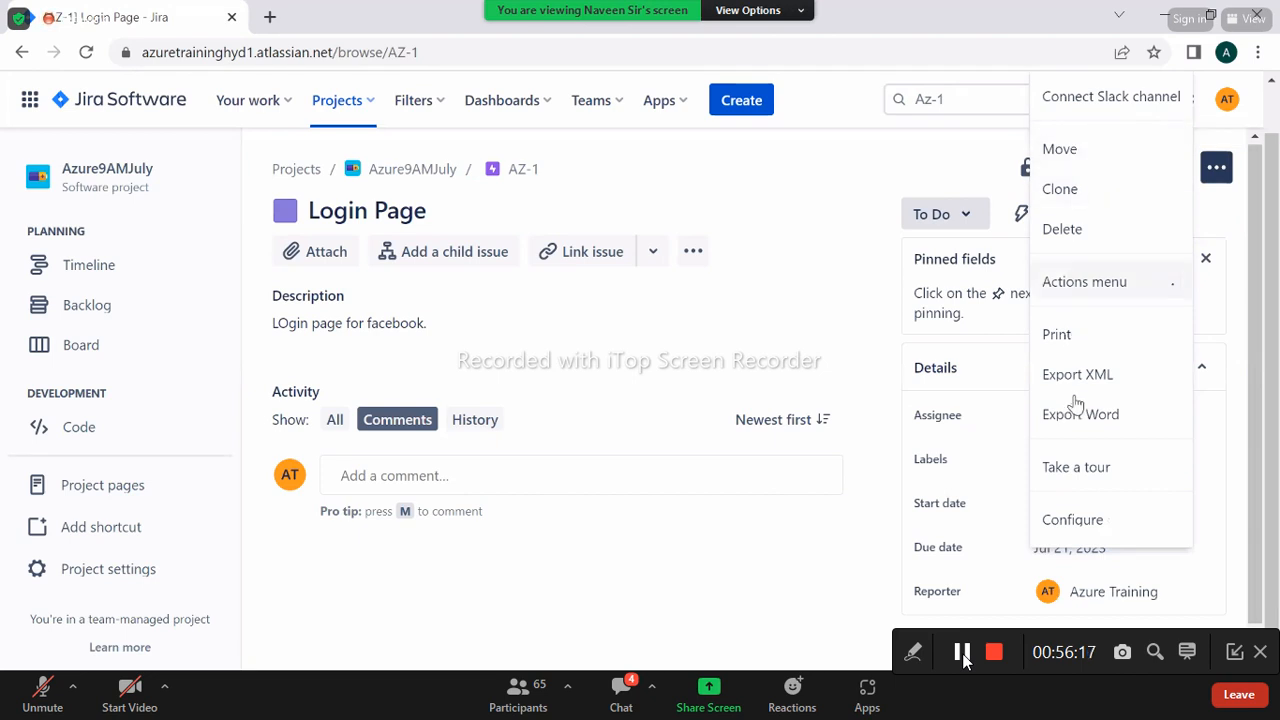
click(1058, 152)
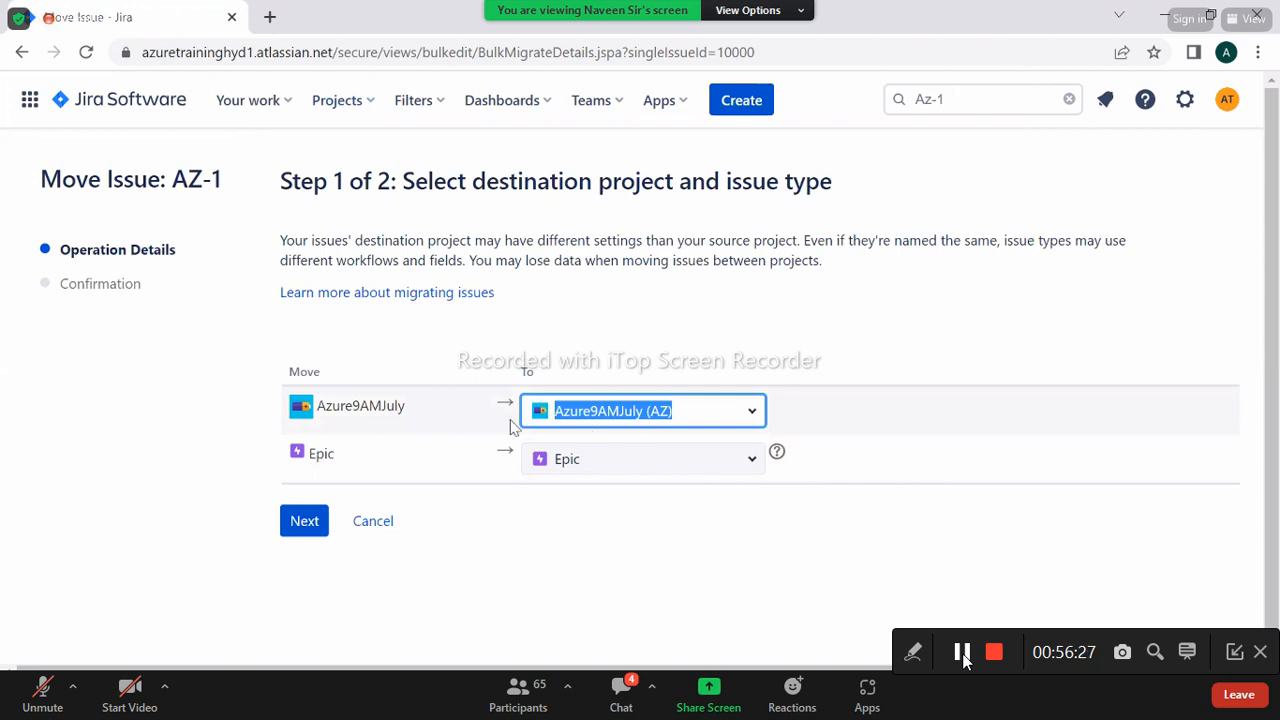
Compare the epic's source project and type with the destination, looking over the issue types available for the move
drag(406, 414, 310, 412)
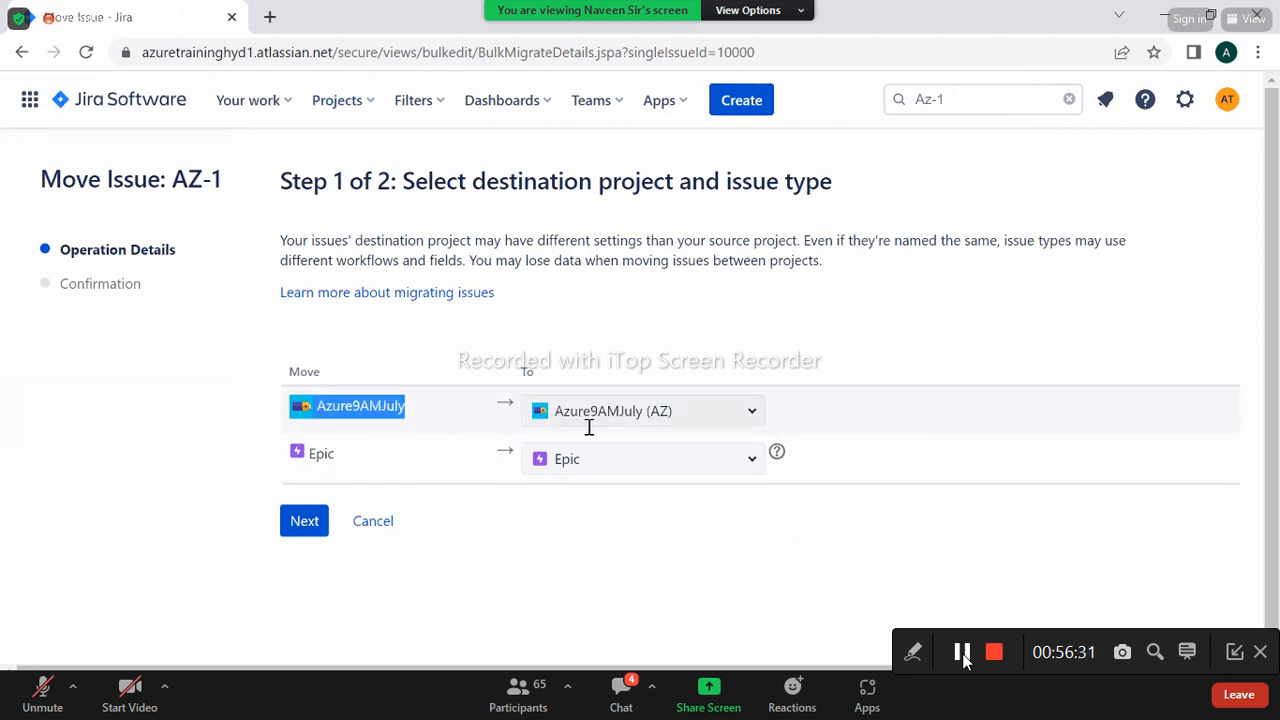
click(754, 460)
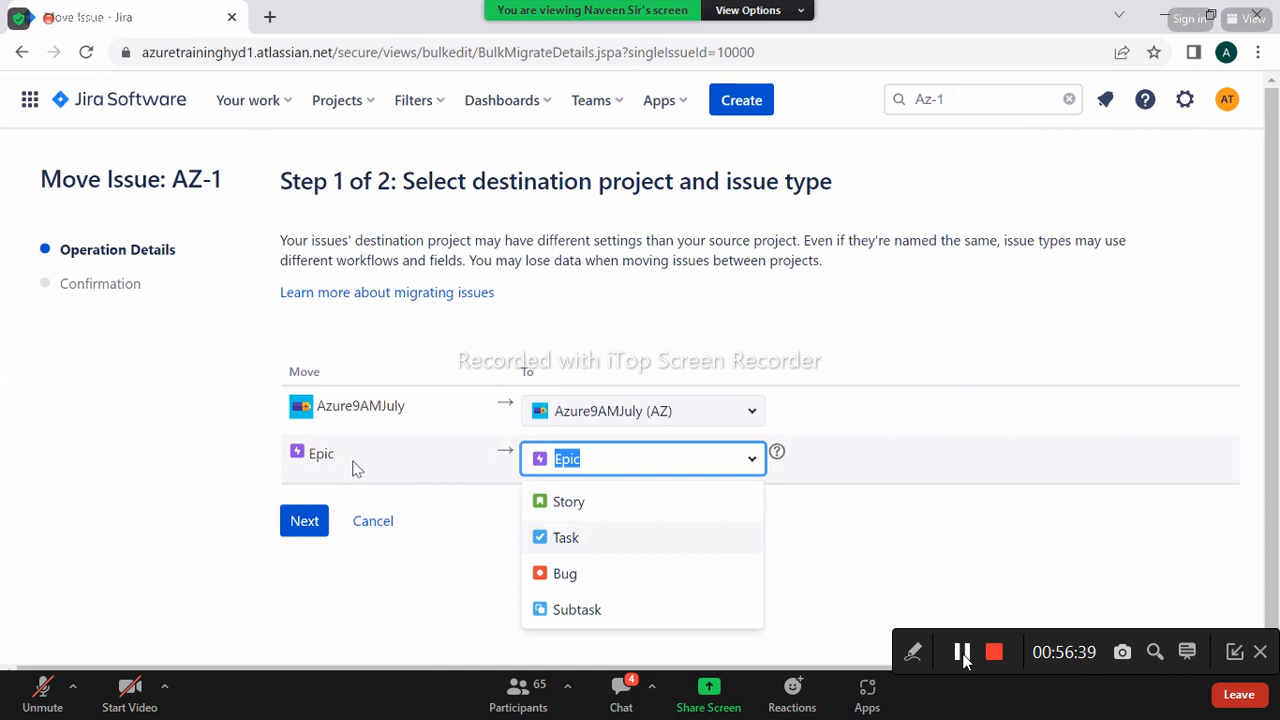
drag(355, 467, 308, 455)
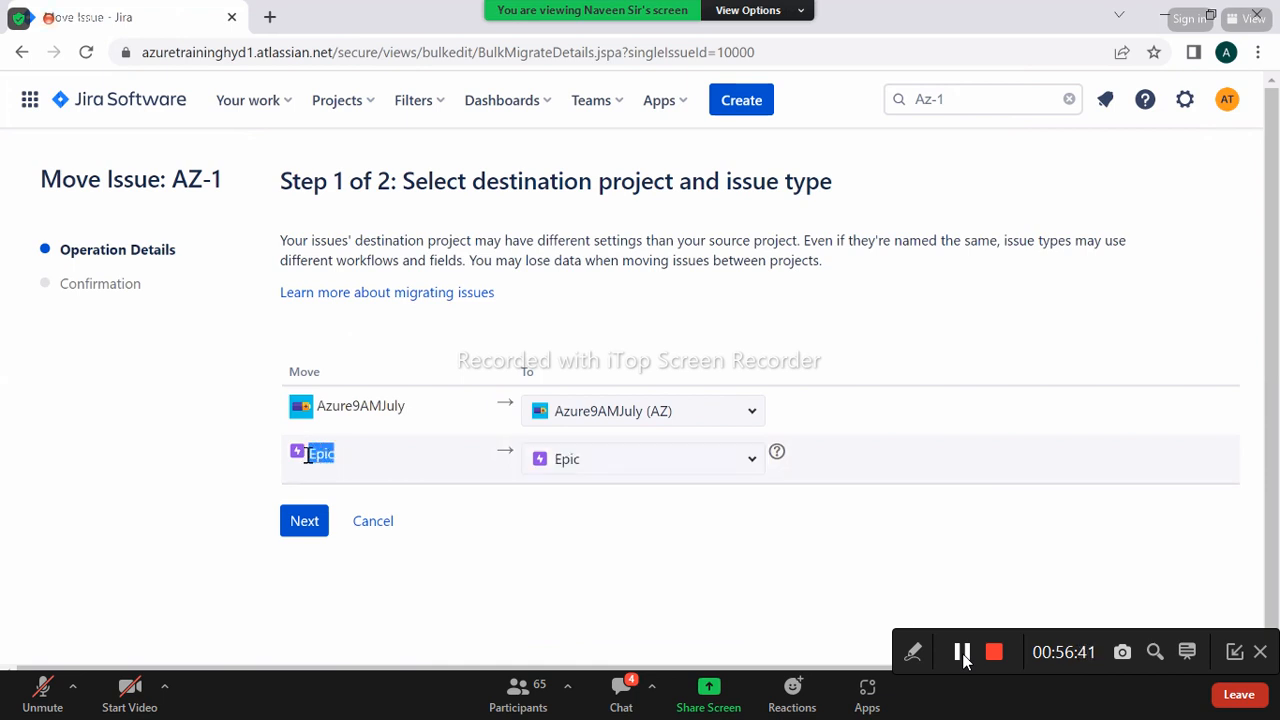
click(714, 459)
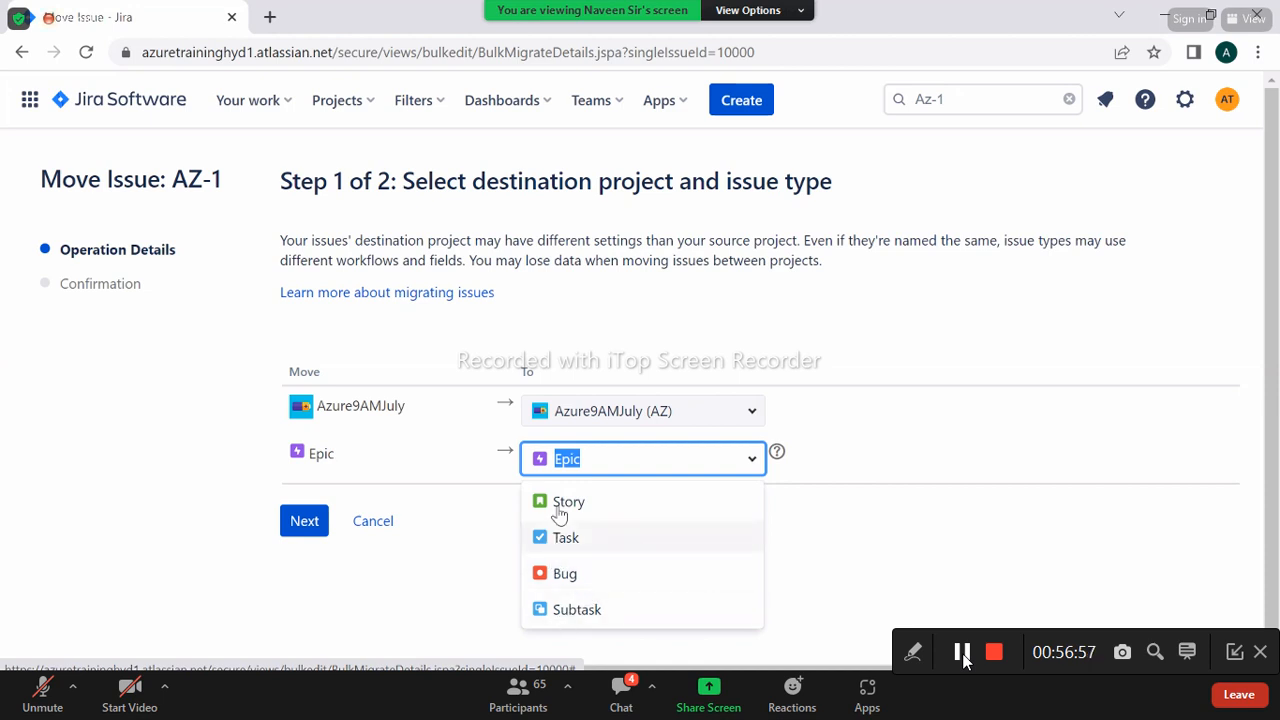
click(435, 560)
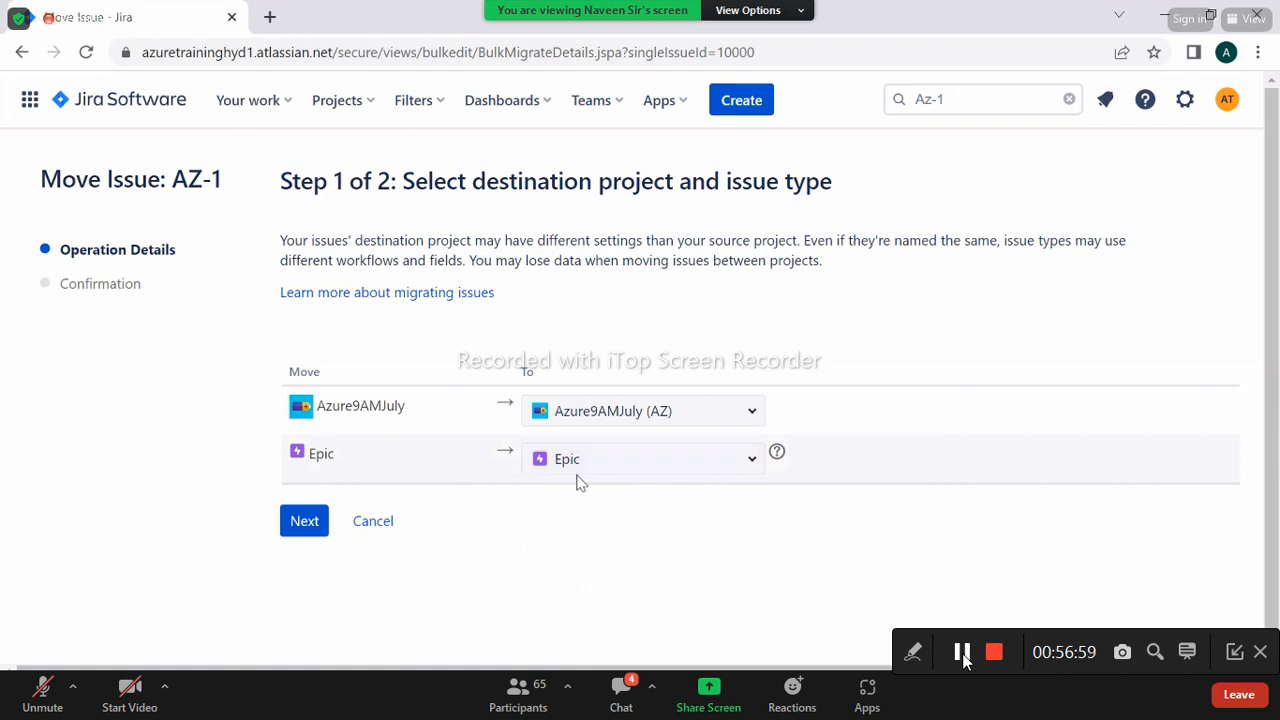
Complete the move of AZ-1 with Azure9AMJuly as the target project and Epic as the target issue type
click(304, 524)
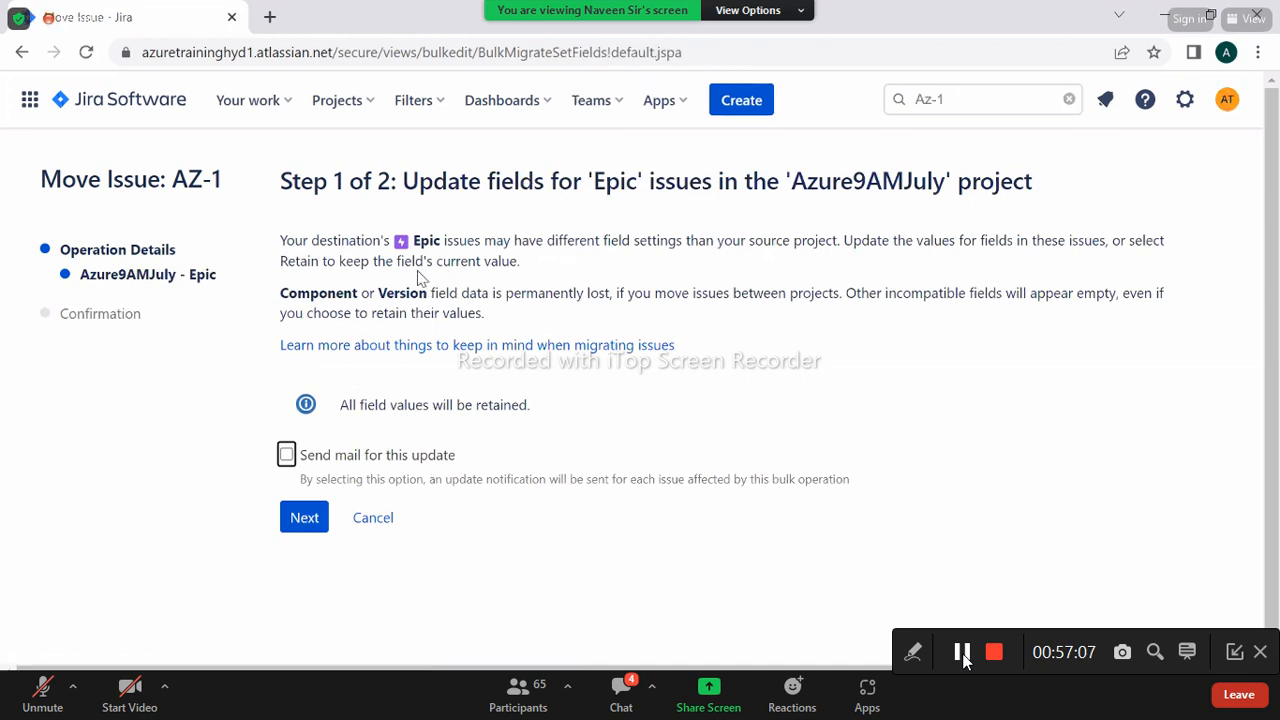
triple_click(425, 238)
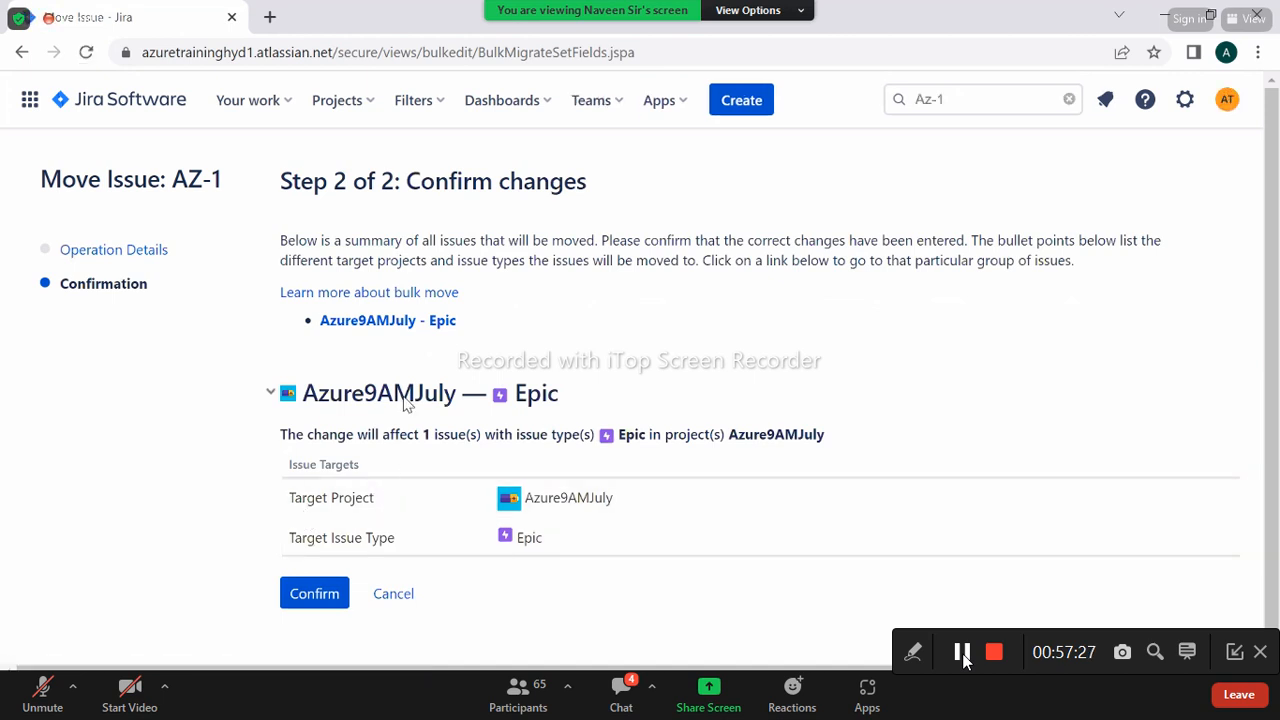
click(310, 595)
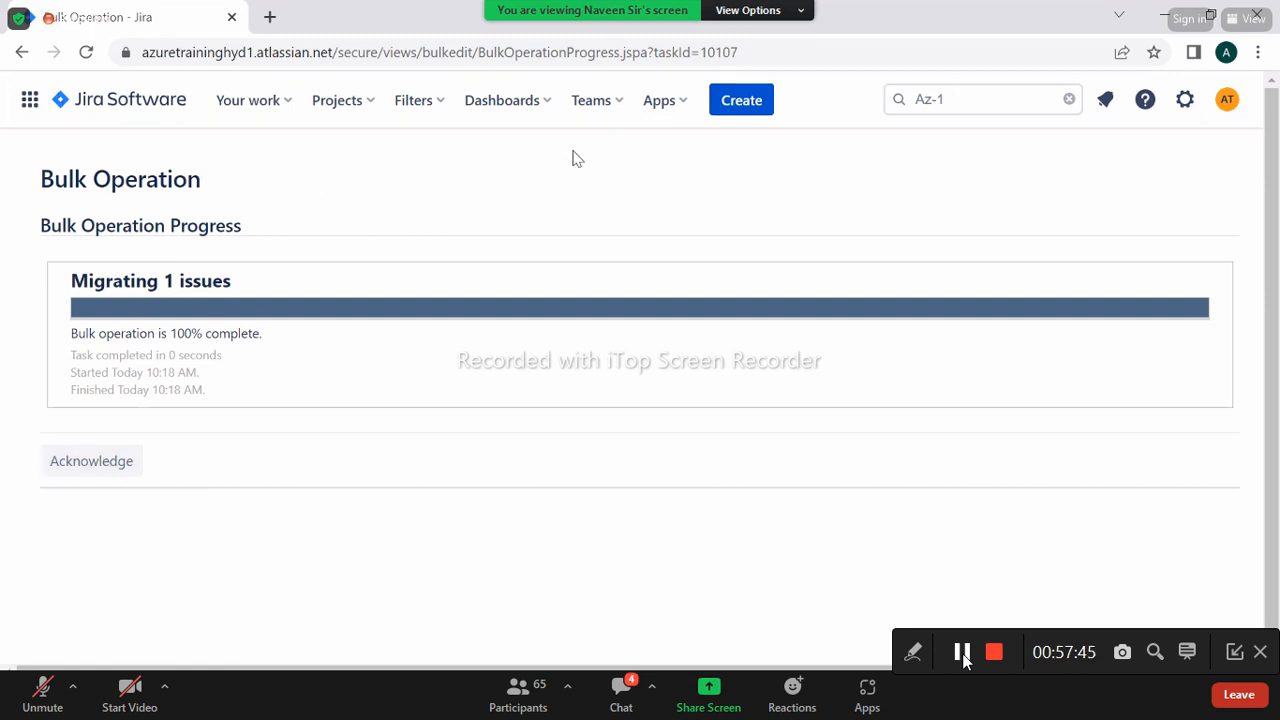
Start a new issue in Azure9AMJuly, look over the issue types, keep it as Task and enter the summary "Anything"
click(741, 104)
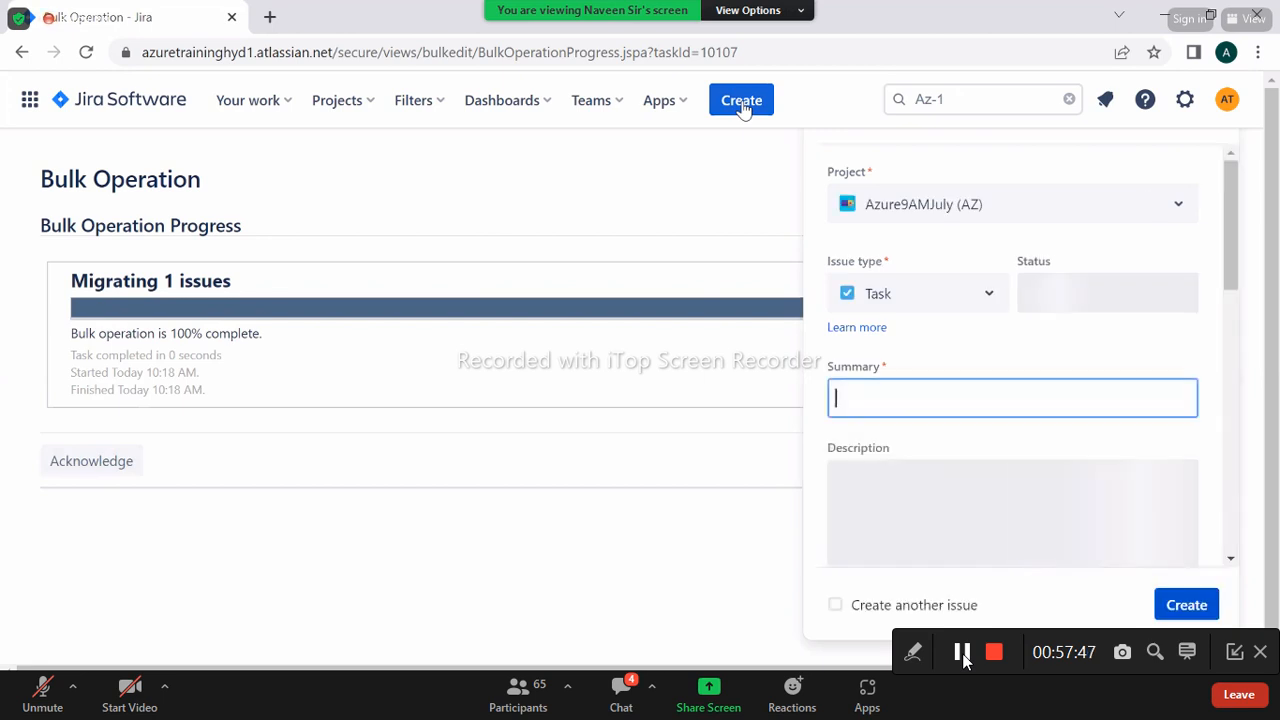
click(959, 304)
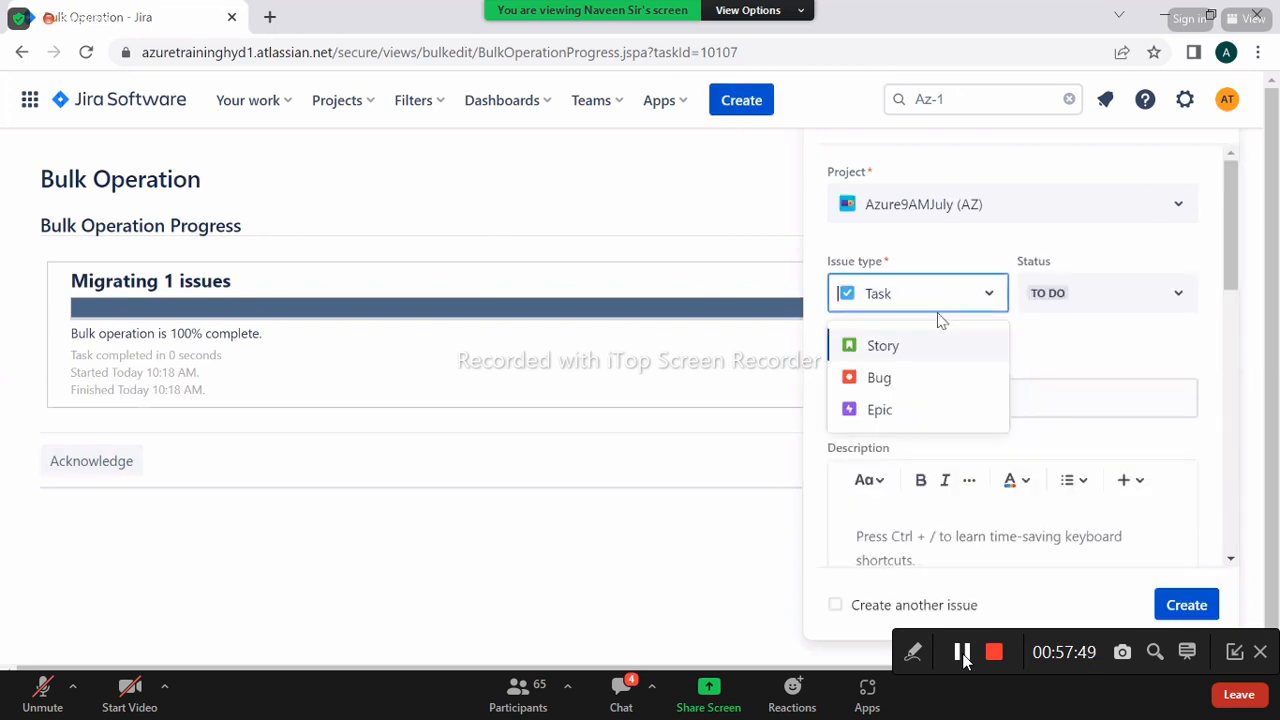
click(894, 374)
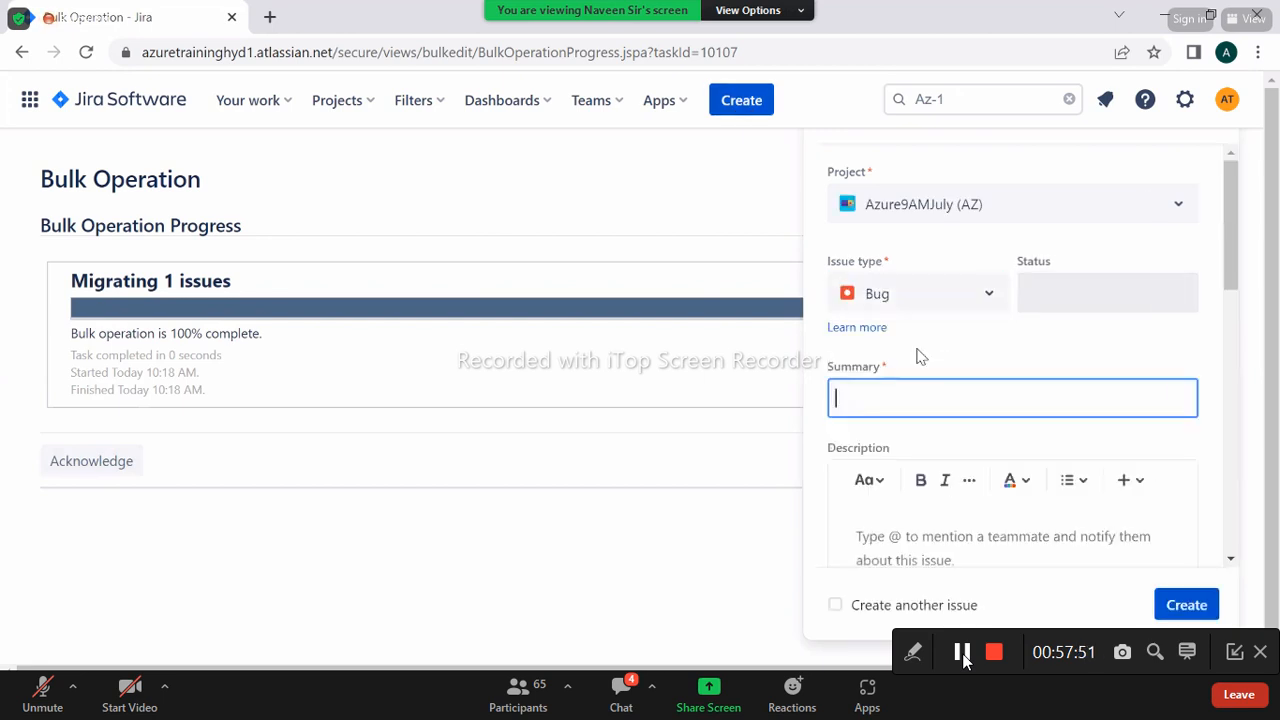
click(935, 293)
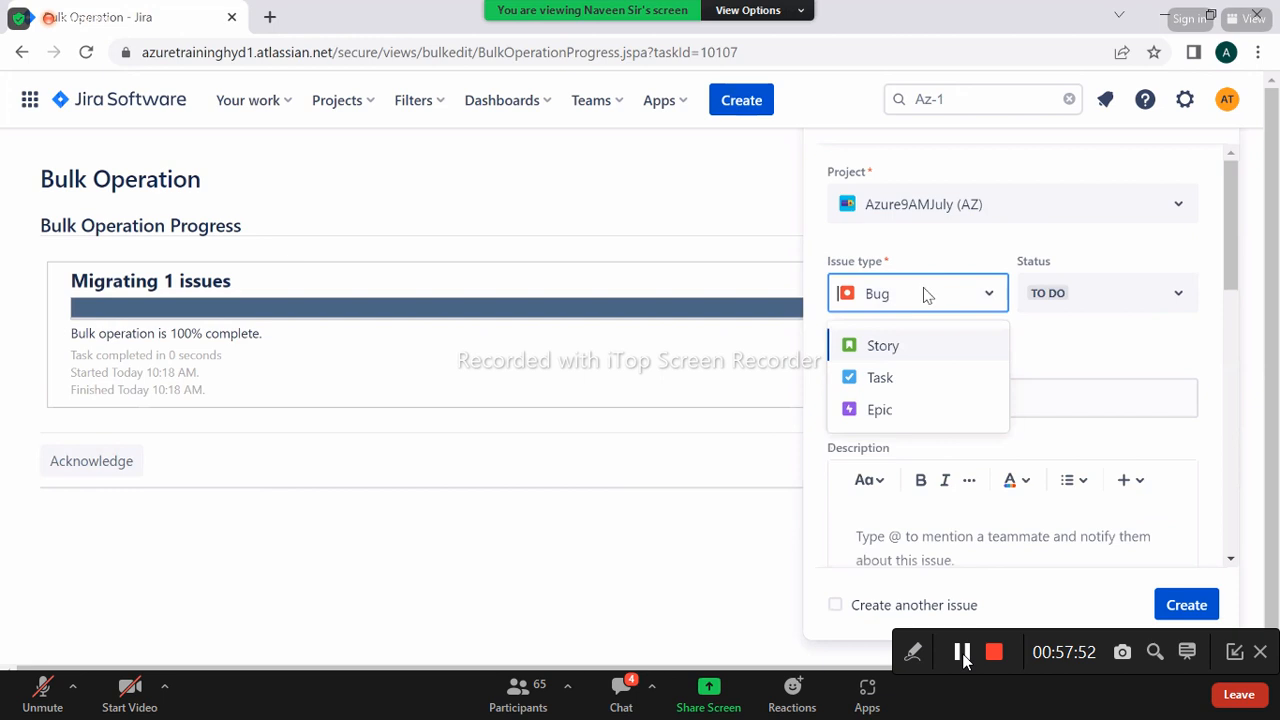
click(880, 382)
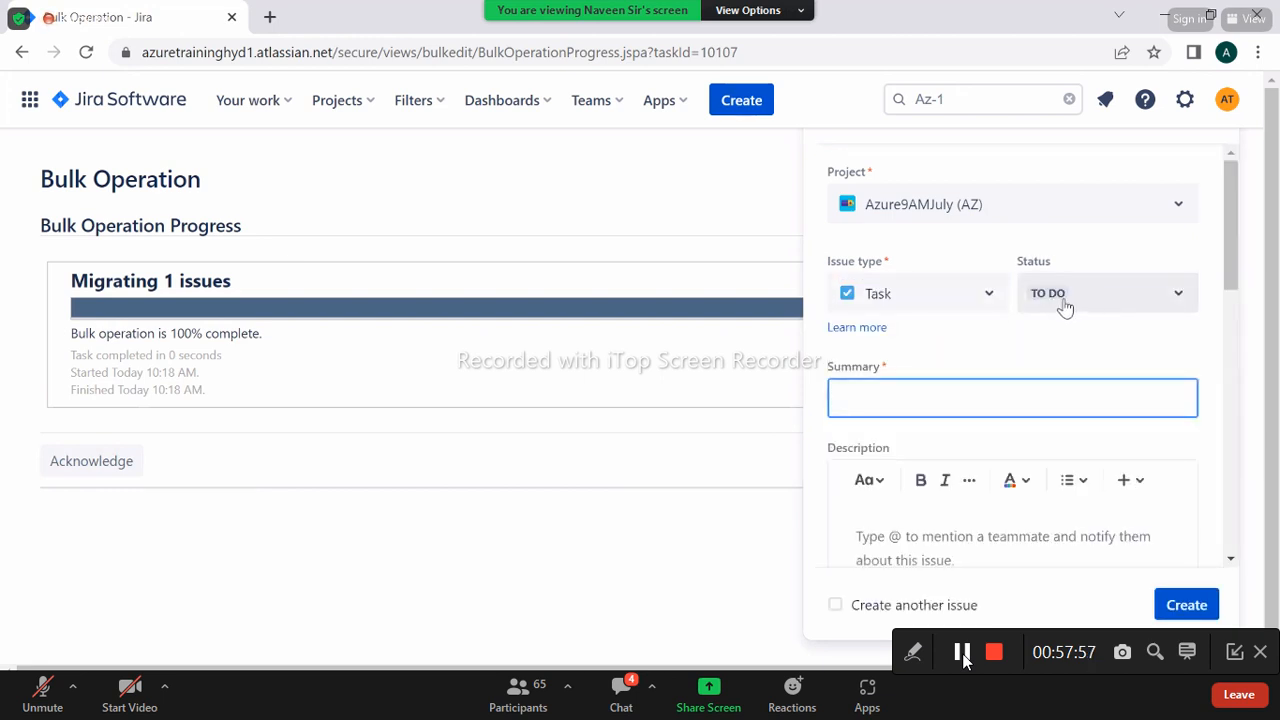
click(1009, 394)
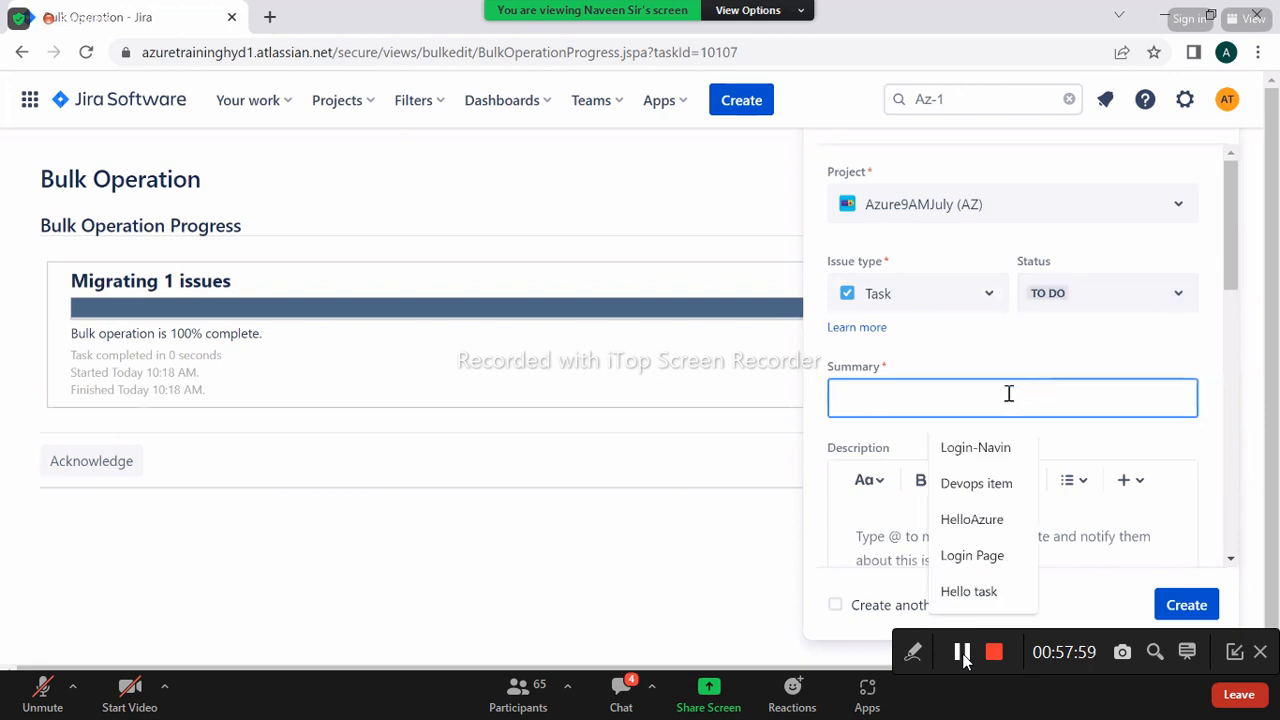
text(Anything)
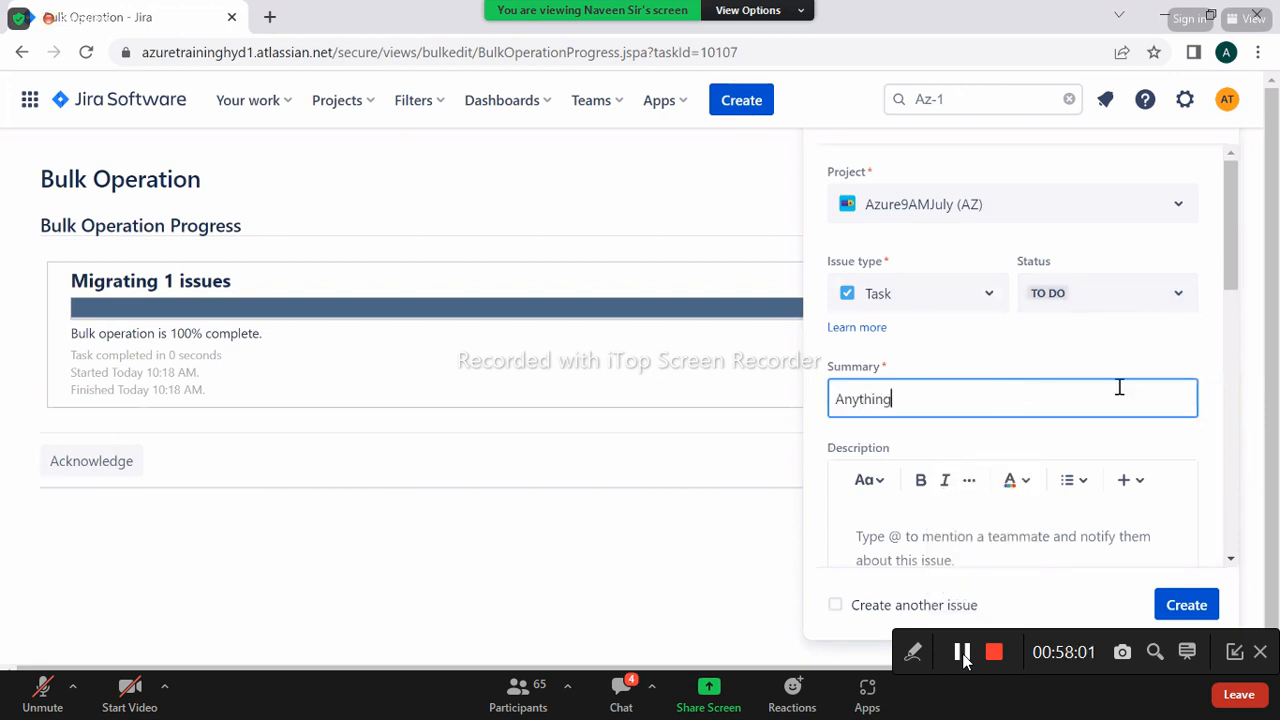
Assign the new task to SCRUM Sprint 1, restricting the sprint choices to the AZ project
scroll(1226, 329, down, 4)
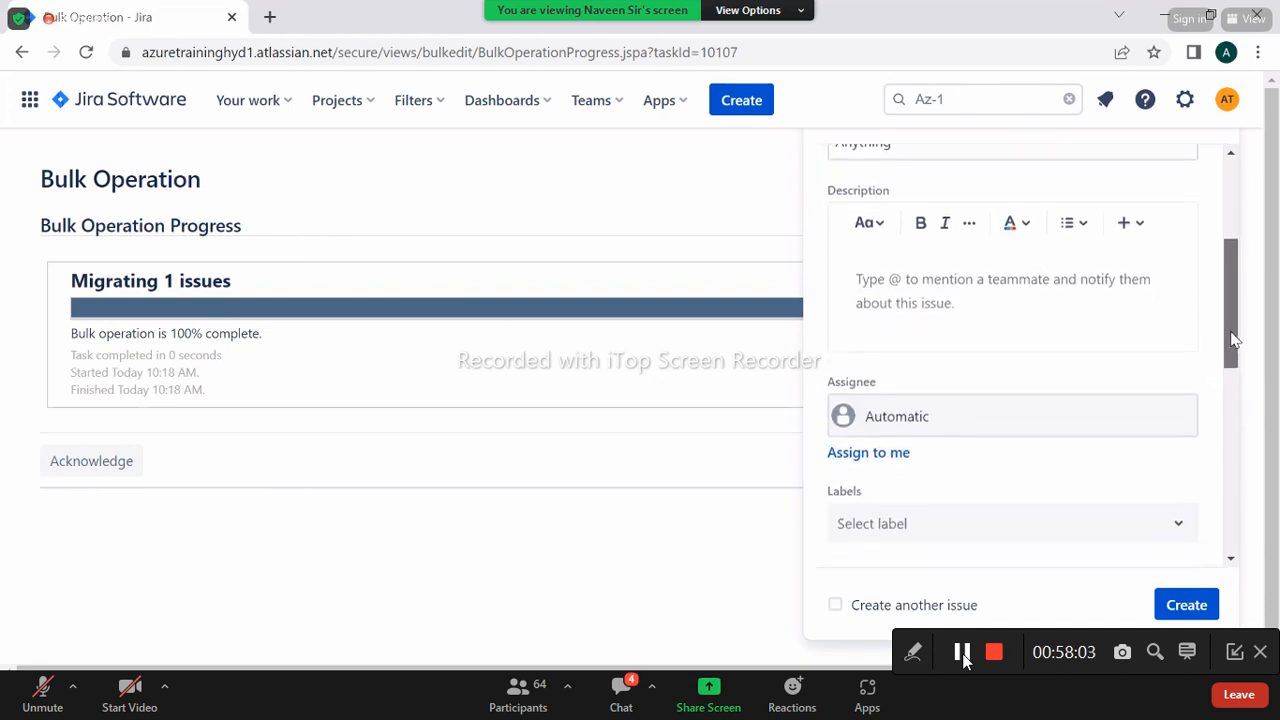
scroll(1226, 368, down, 1)
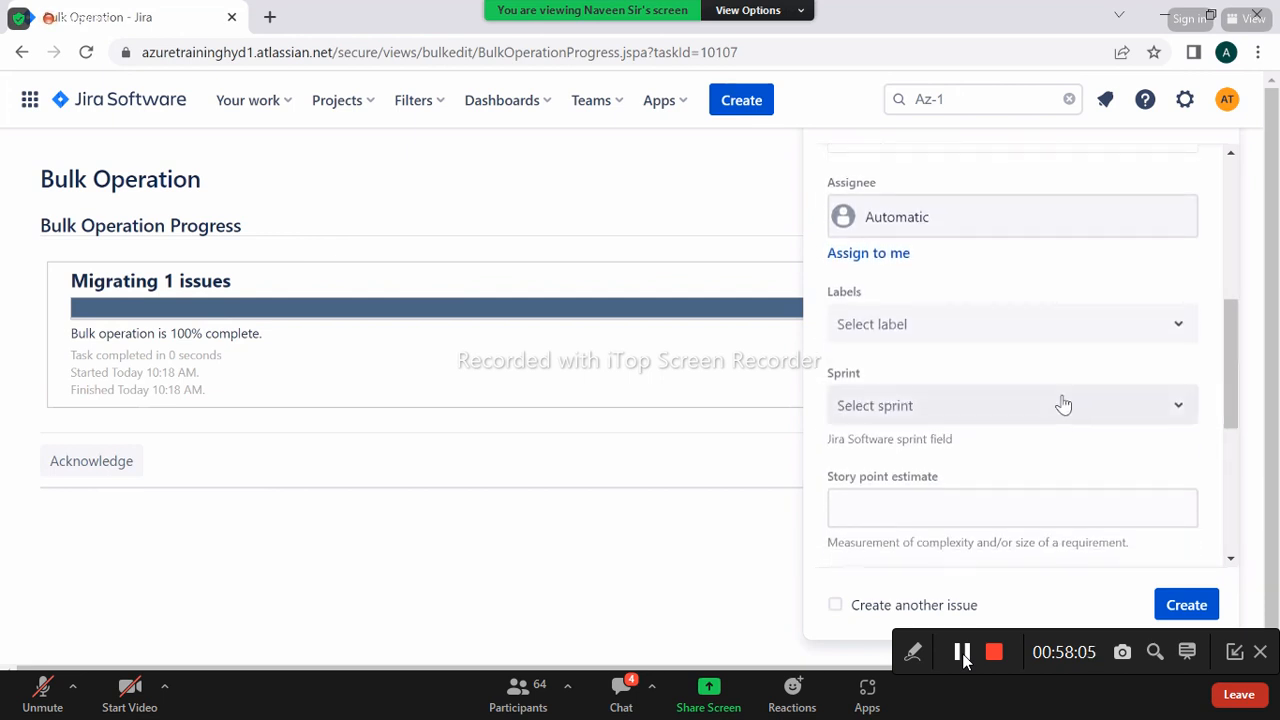
click(1004, 406)
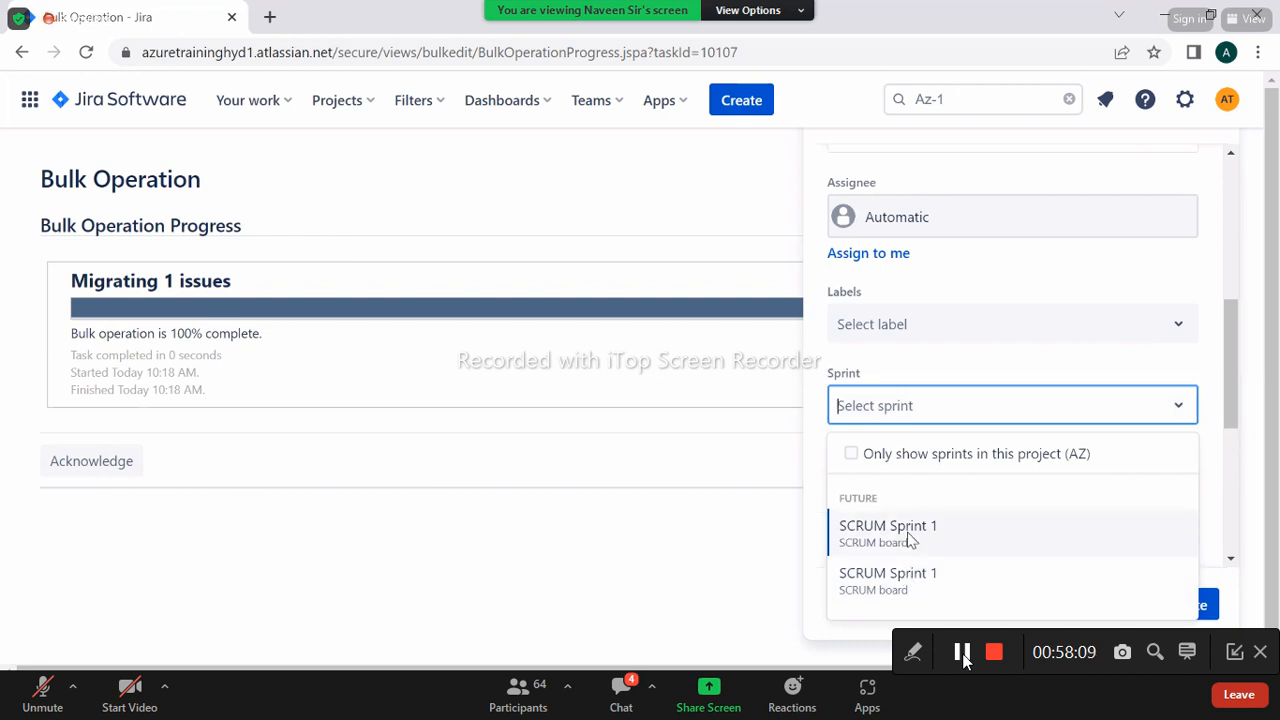
click(855, 454)
click(630, 704)
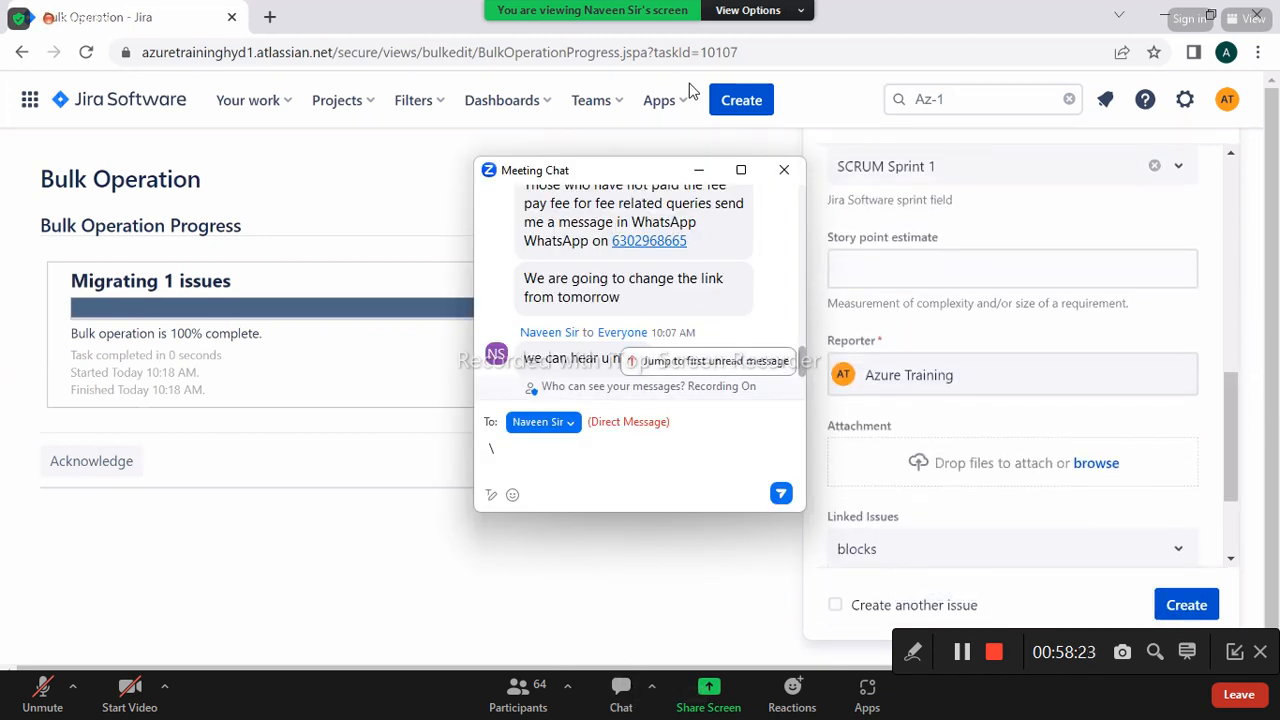
click(780, 178)
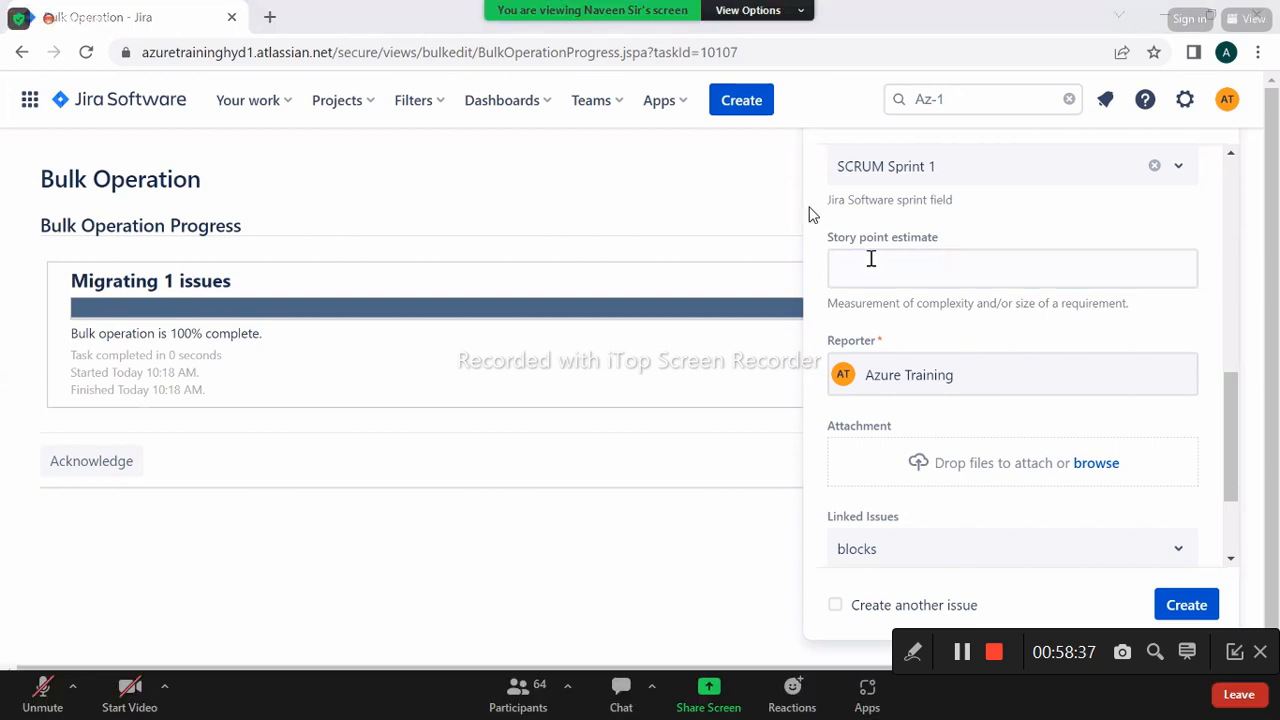
click(621, 700)
text(r)
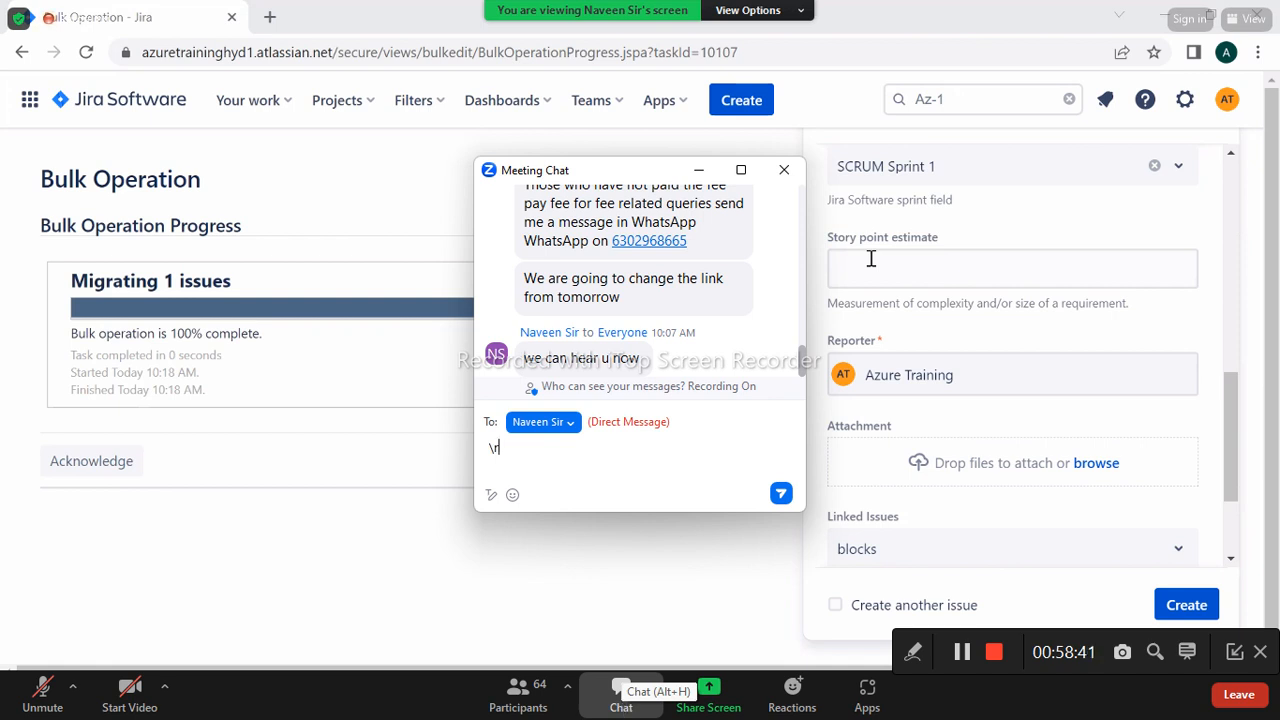
text(equi)
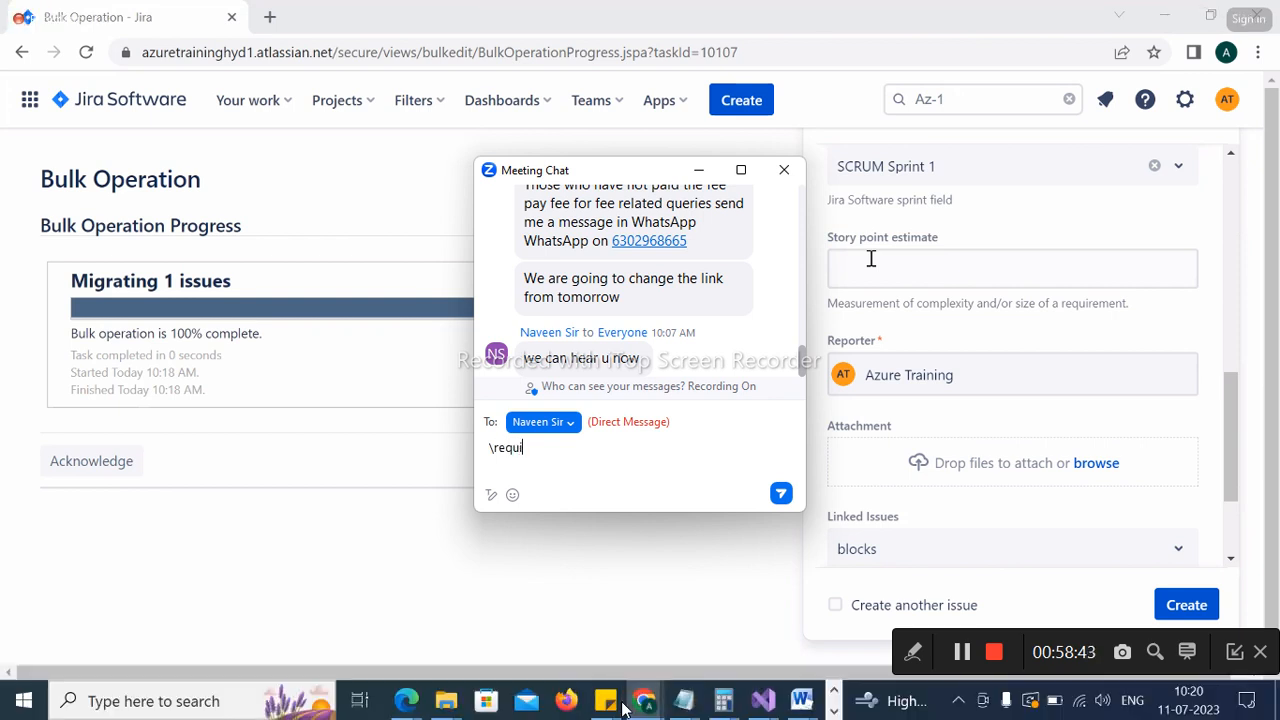
key(BackSpace)
key(BackSpace)
key(BackSpace)
key(BackSpace)
key(BackSpace)
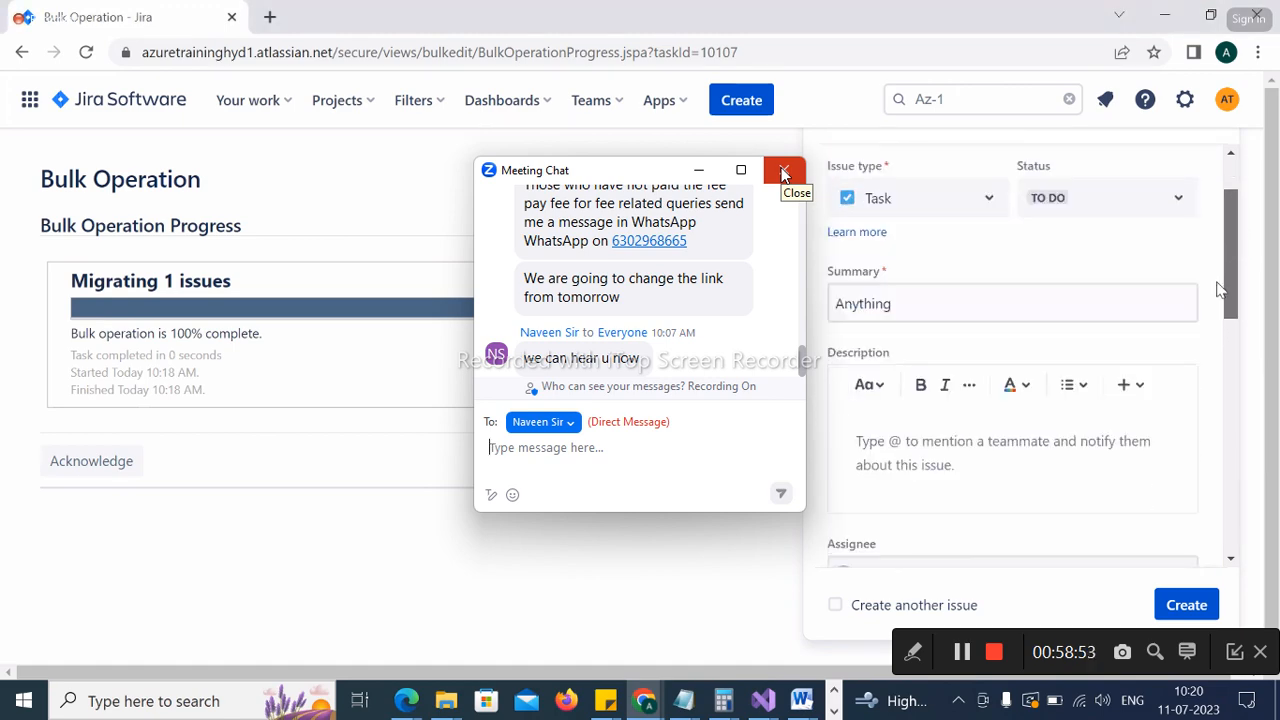
text(tells a)
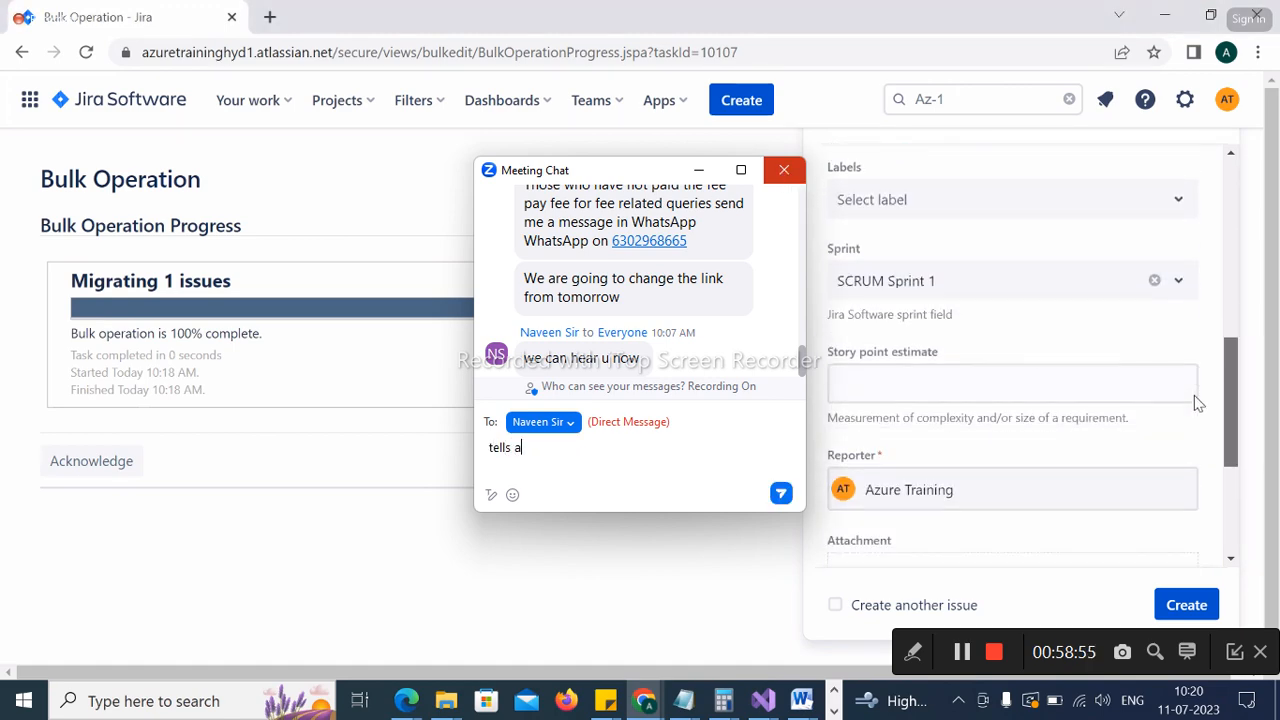
text(bout)
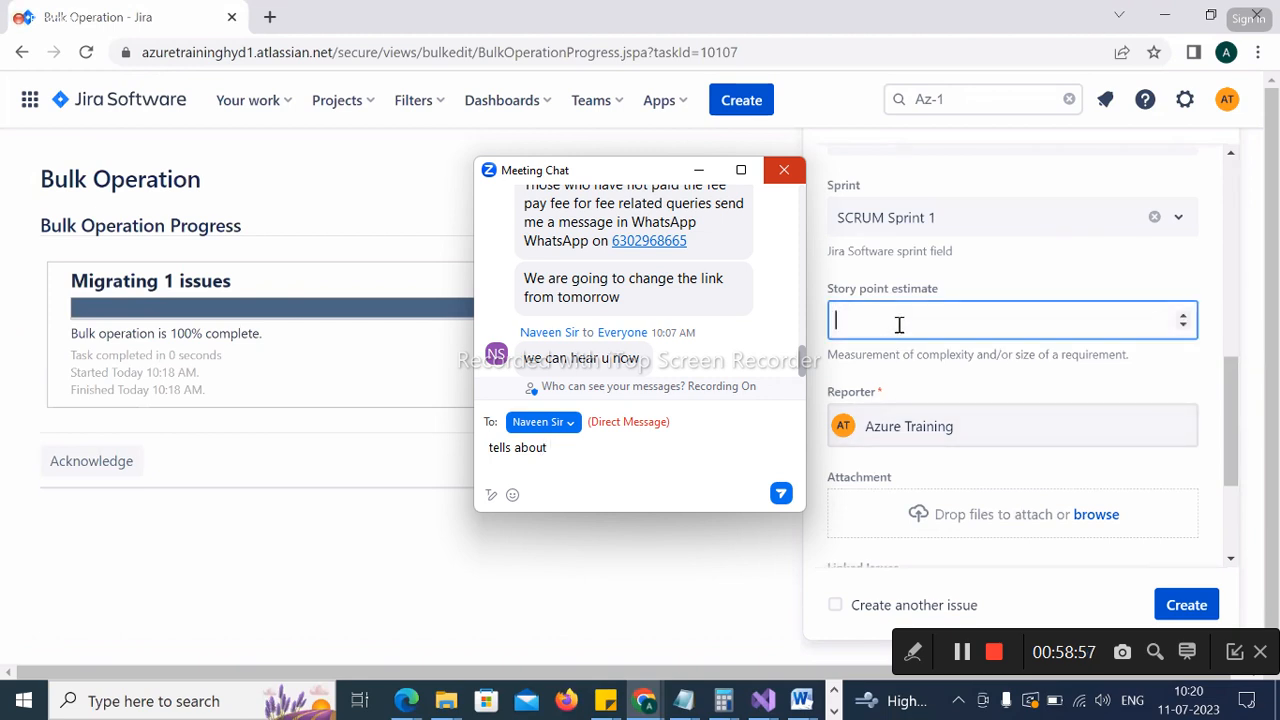
text( the)
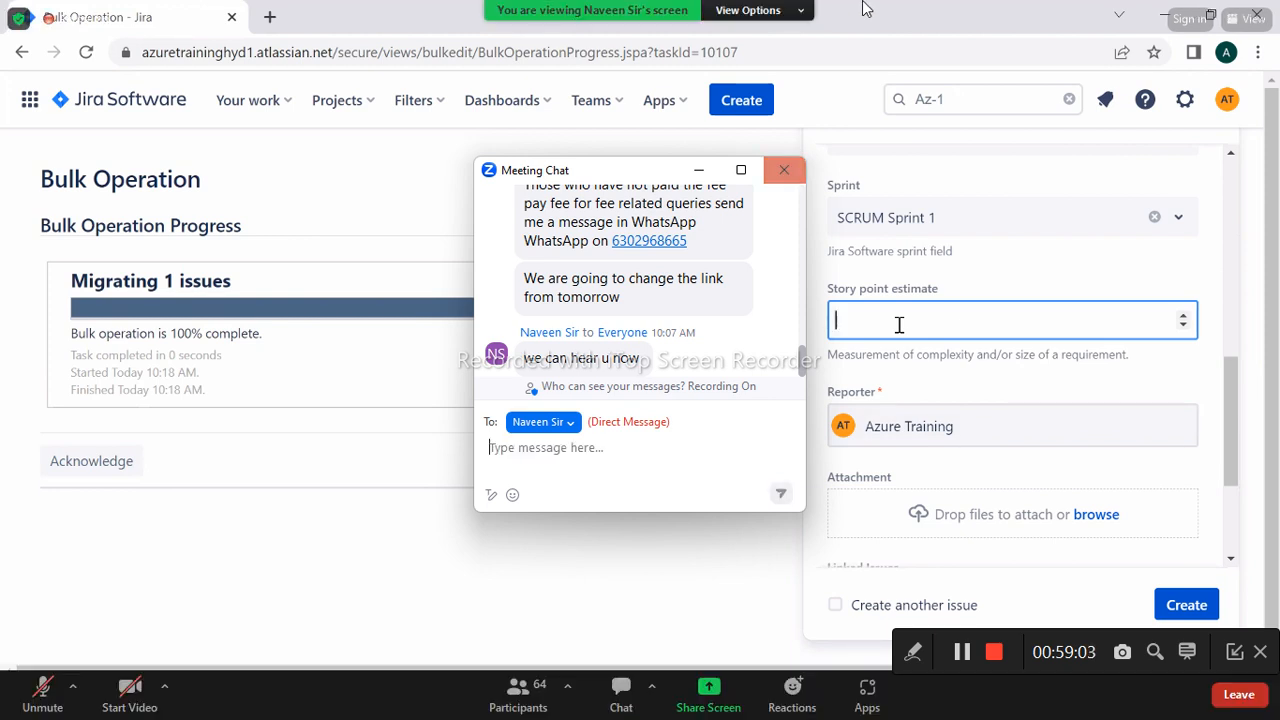
click(782, 172)
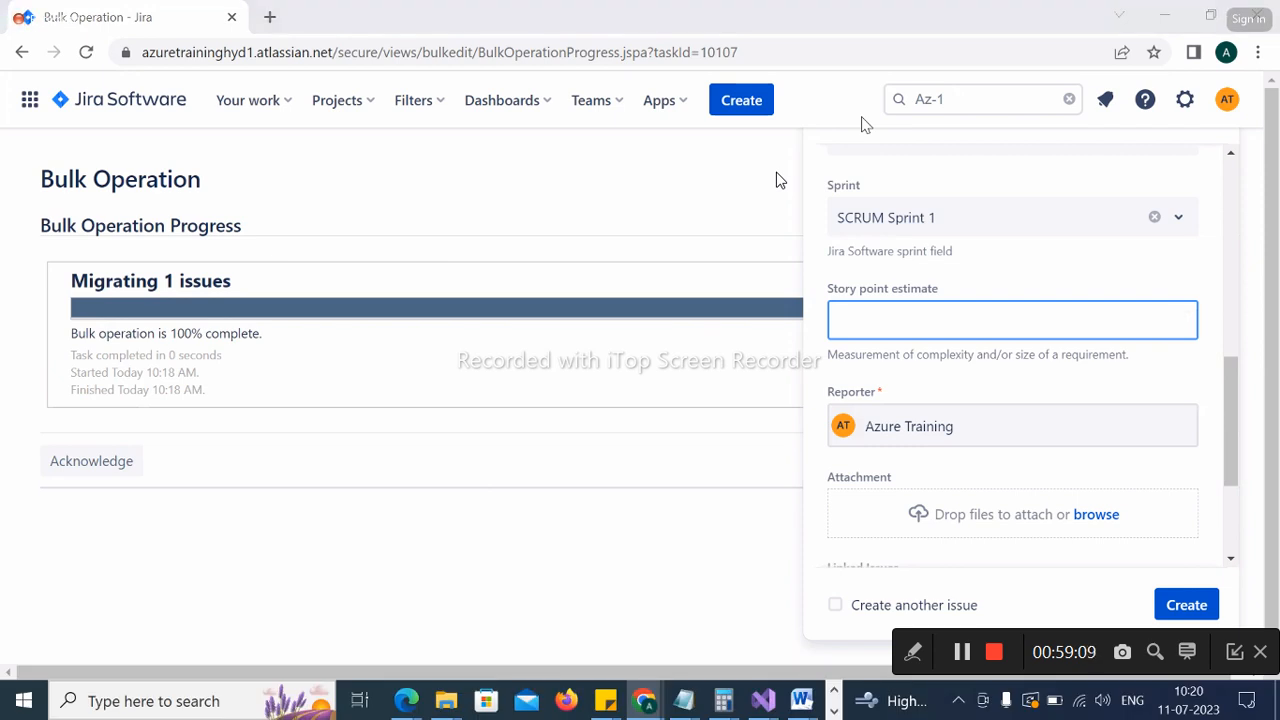
click(778, 174)
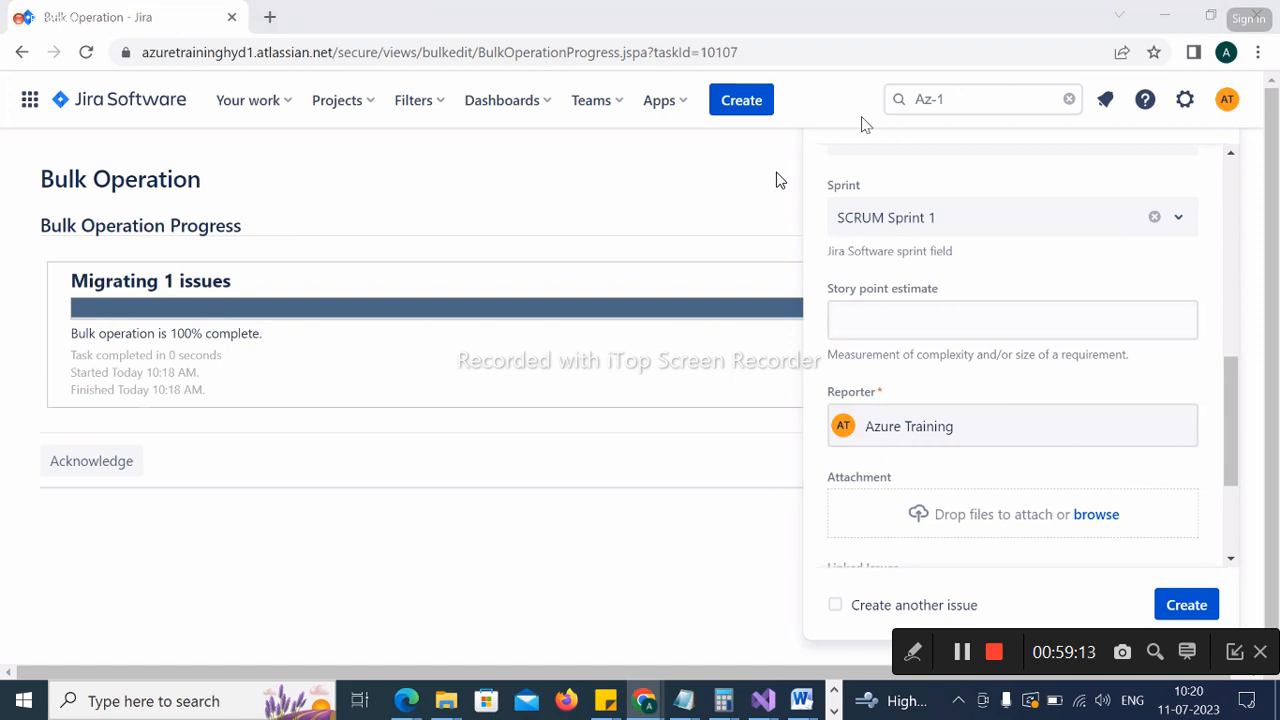
Search the web for "fibonacci series" in a new browser tab
click(268, 20)
text(fa)
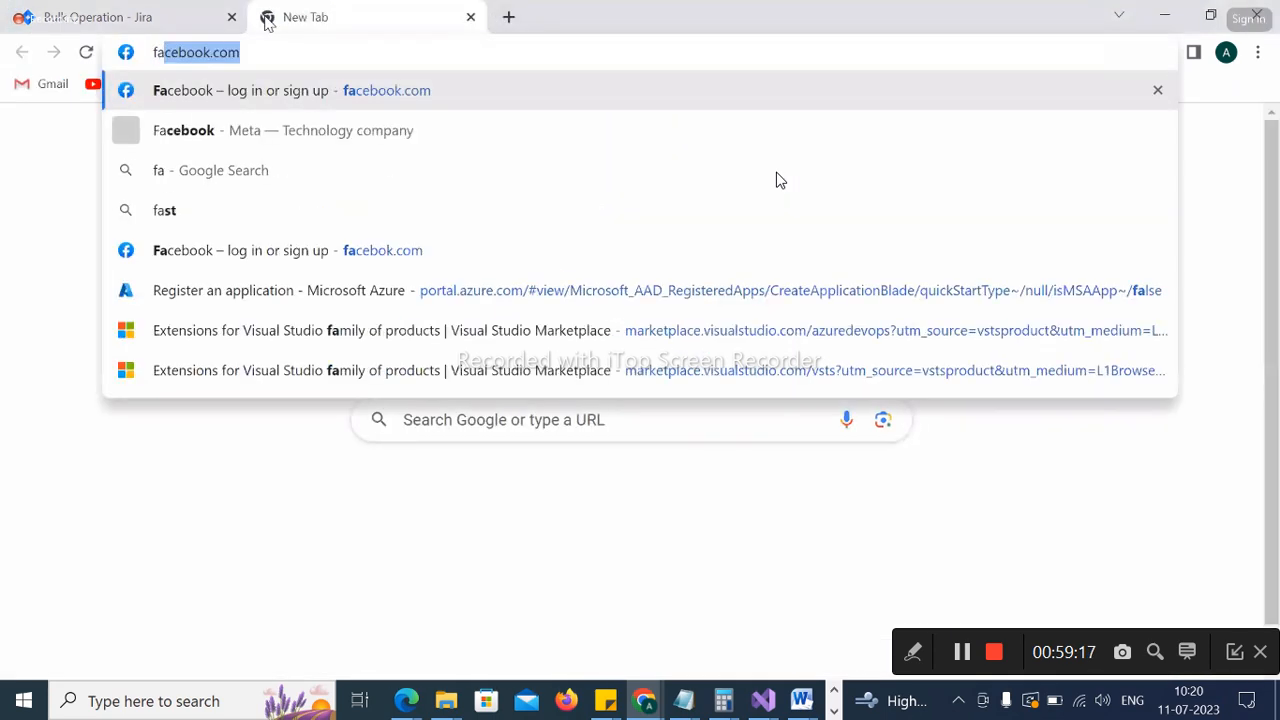
text(bonaci)
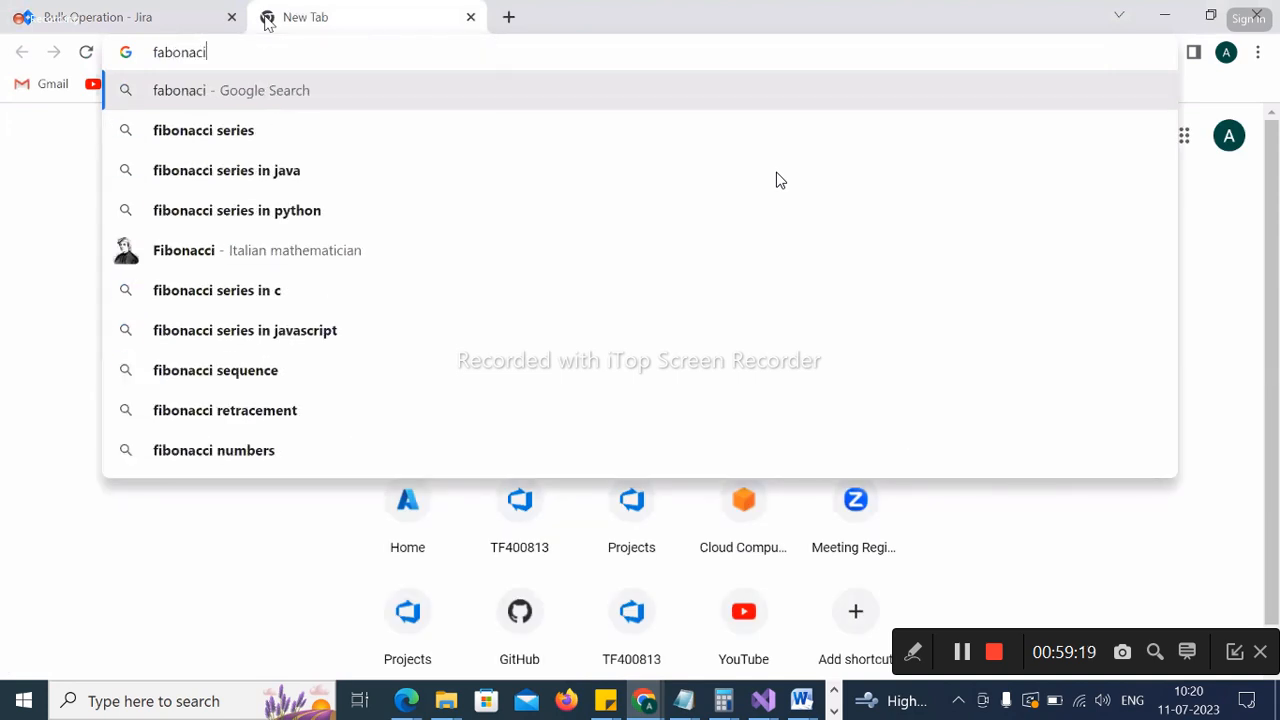
key(Down)
key(Return)
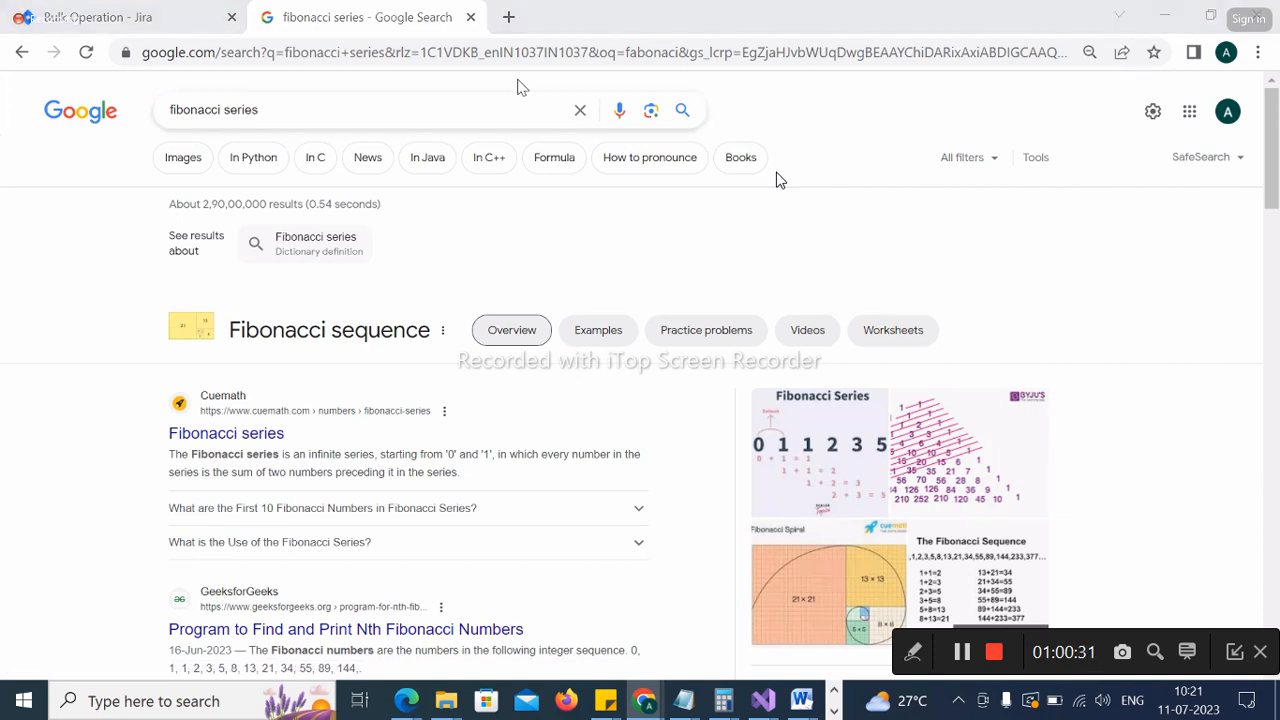
Return to the Jira issue form and set the task's story point estimate to 3
click(147, 16)
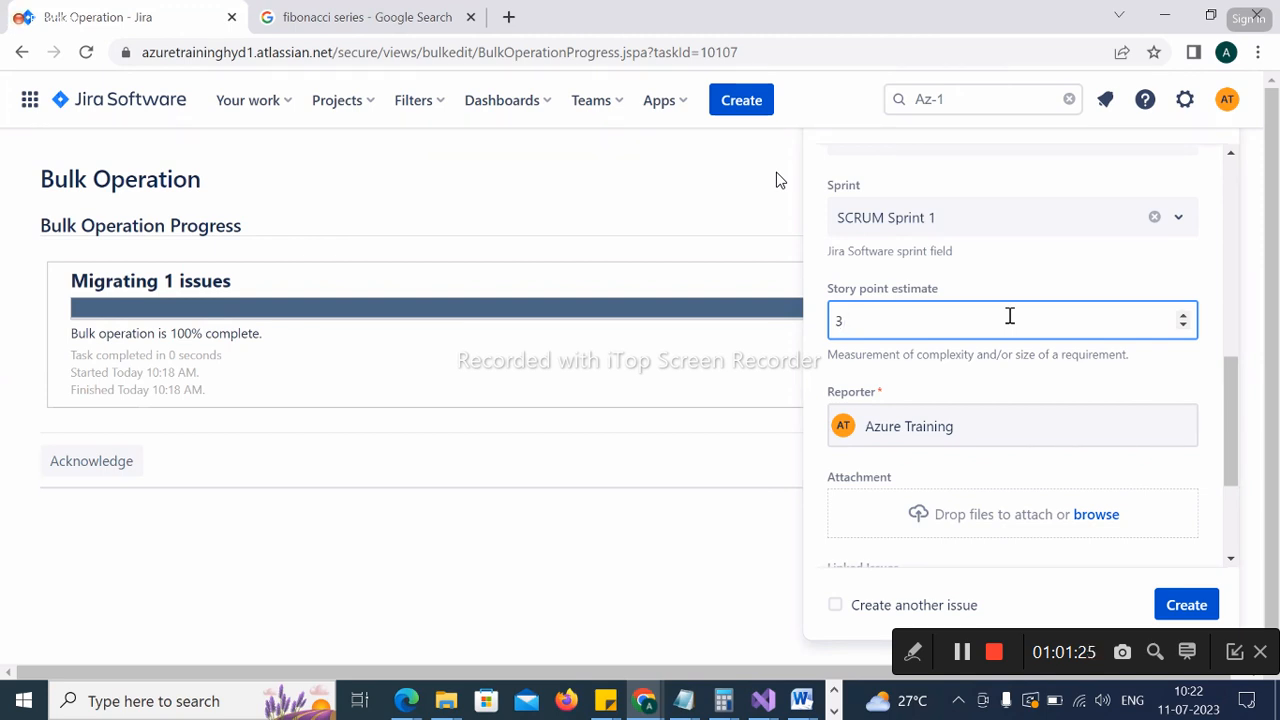
Open Paint, try a short vertical brush stroke on the blank canvas and undo it
click(115, 712)
text(pain)
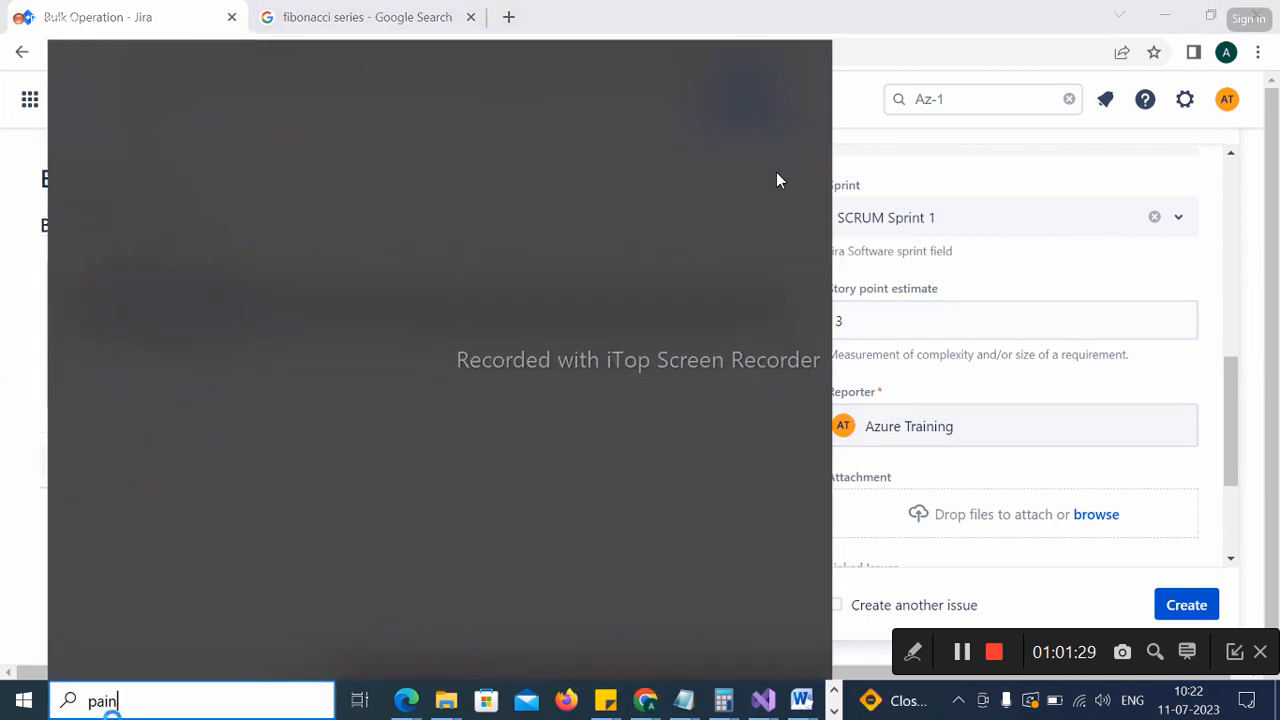
key(Return)
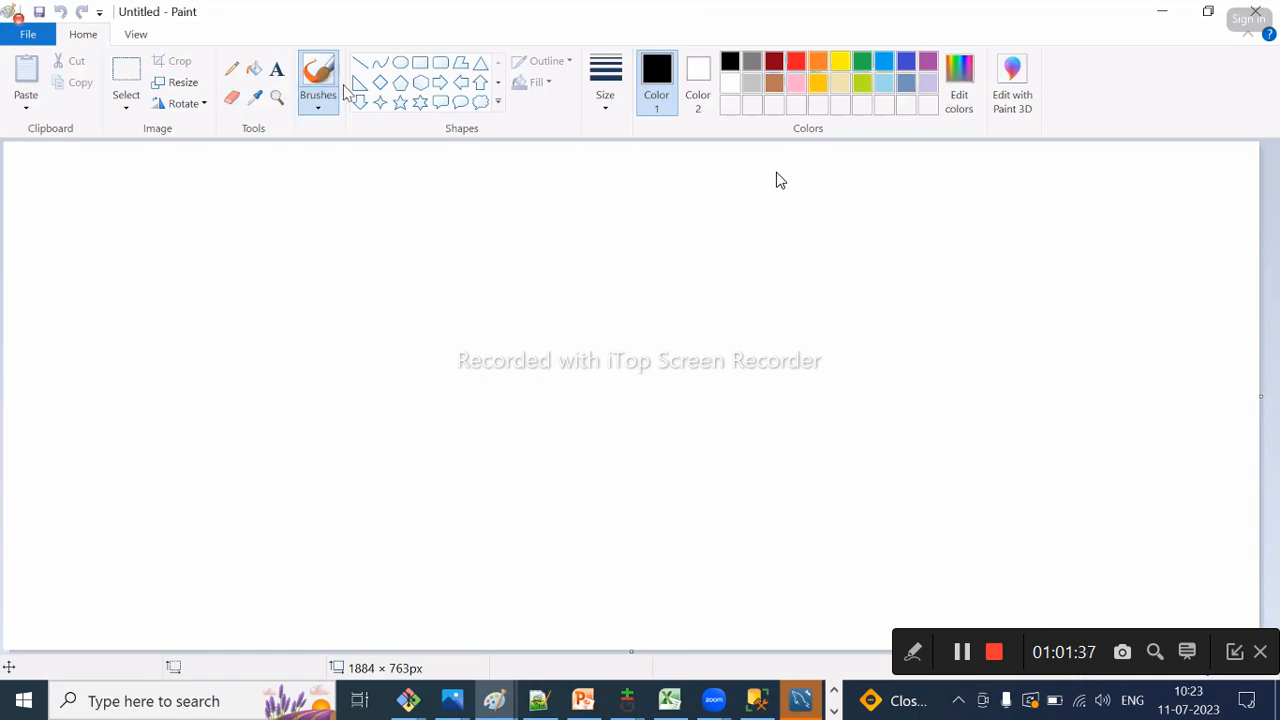
drag(157, 222, 158, 267)
key(ctrl+z)
Create a text box about 1443 × 370 px across the upper canvas and set its font size to 16
click(278, 72)
drag(91, 180, 1055, 428)
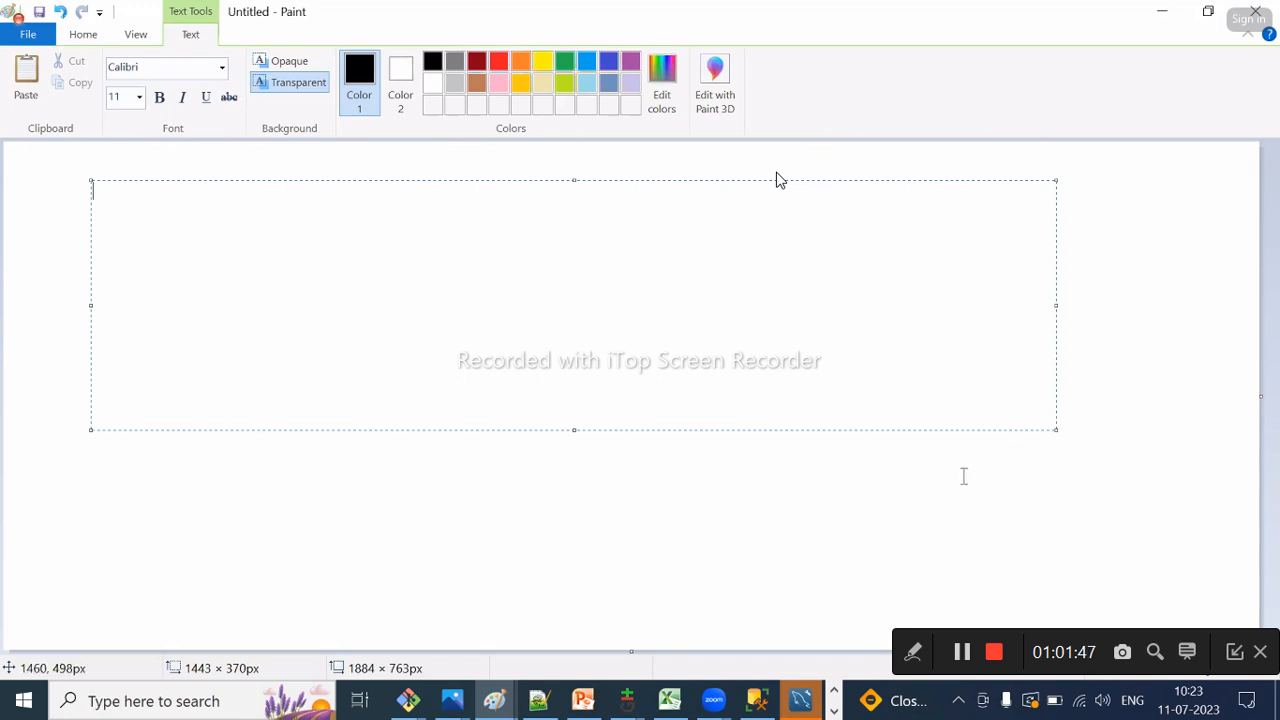
click(140, 97)
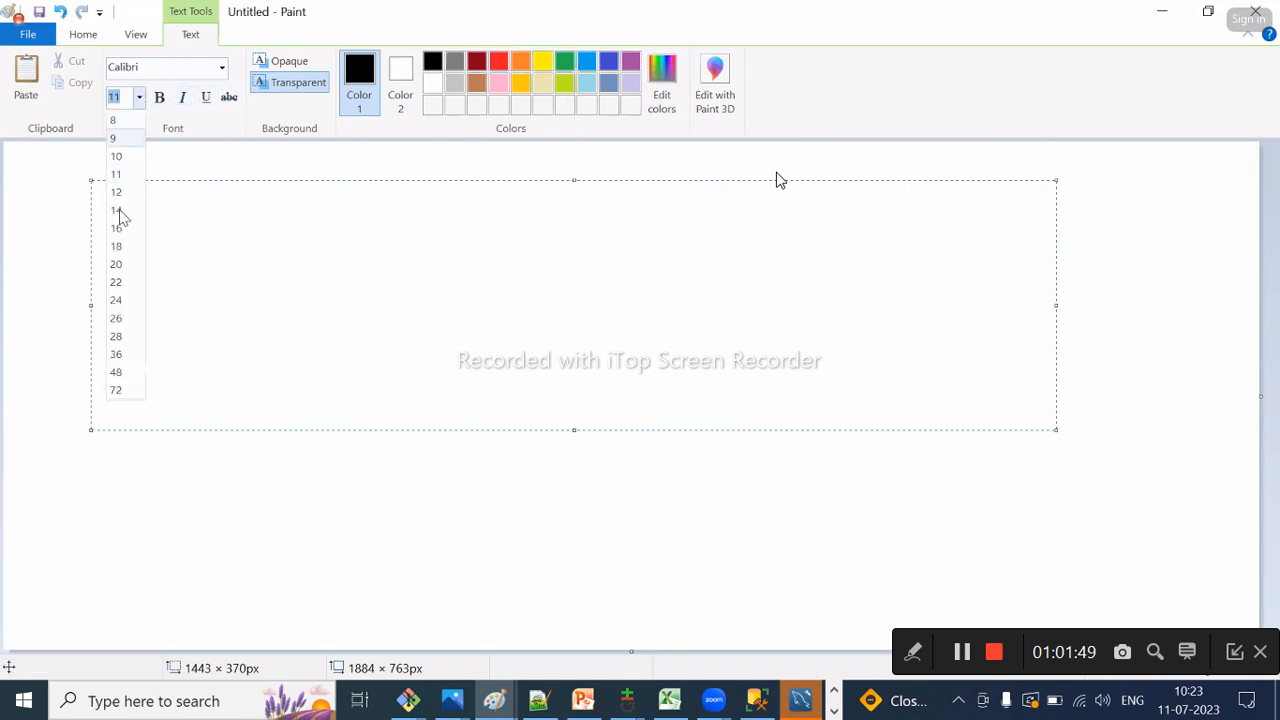
click(121, 227)
Write the series "1 1 2 3" in the text box without a leading 0, highlighting adjacent numbers to explain the sums
text(0)
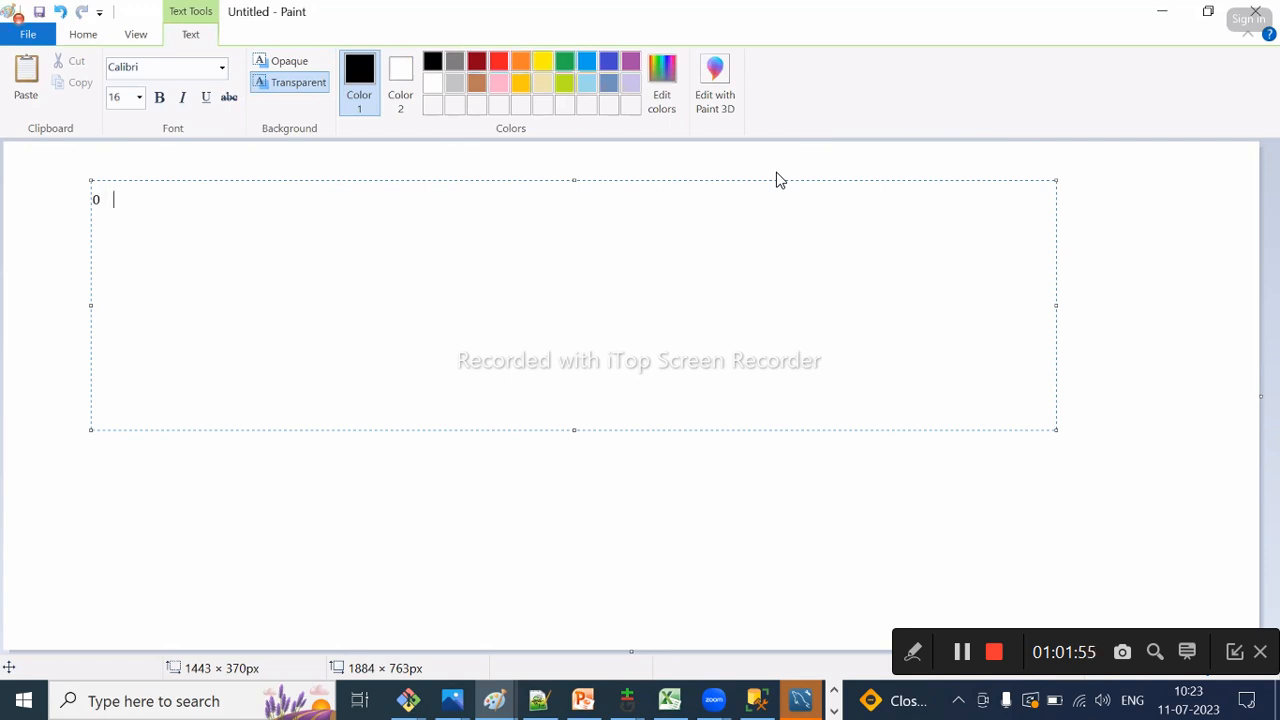
key(BackSpace)
key(BackSpace)
text(1)
text(1 2)
drag(137, 203, 106, 208)
click(143, 206)
text(3)
drag(143, 203, 113, 200)
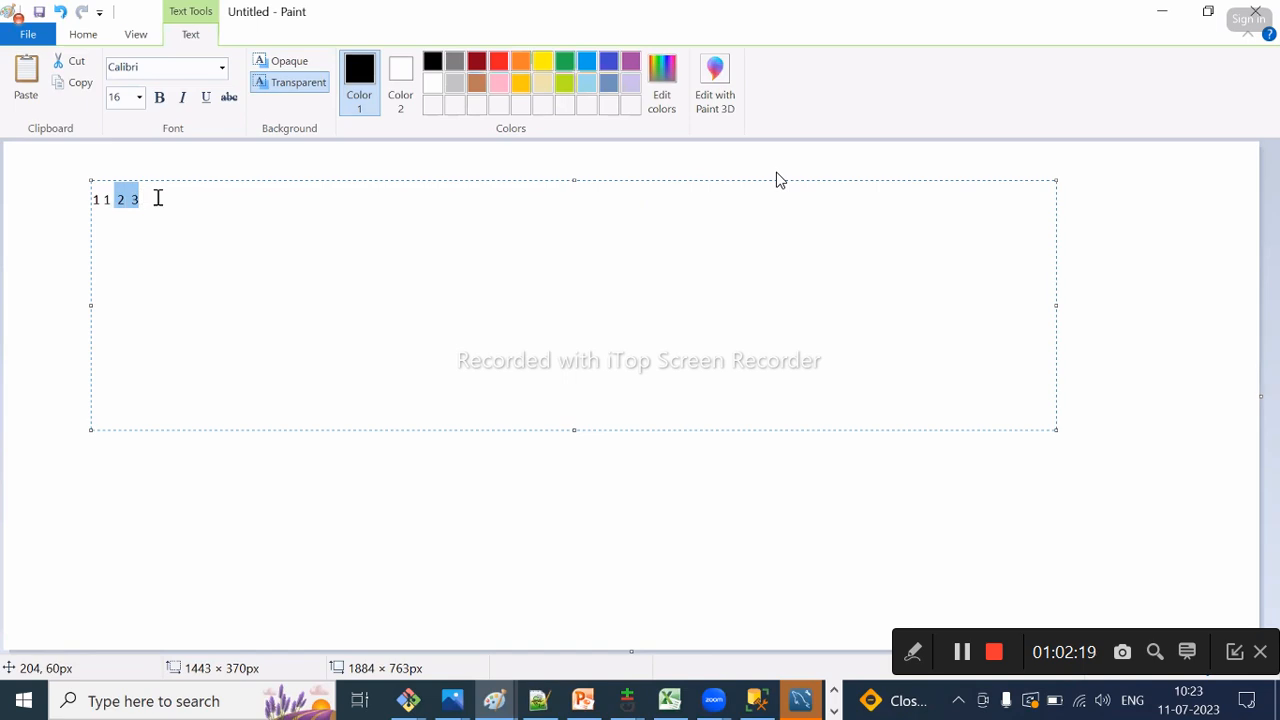
Extend the number series in the text box with 5, 8, 13 and 21, highlighting adjacent numbers to explain the sums
click(150, 200)
text(5)
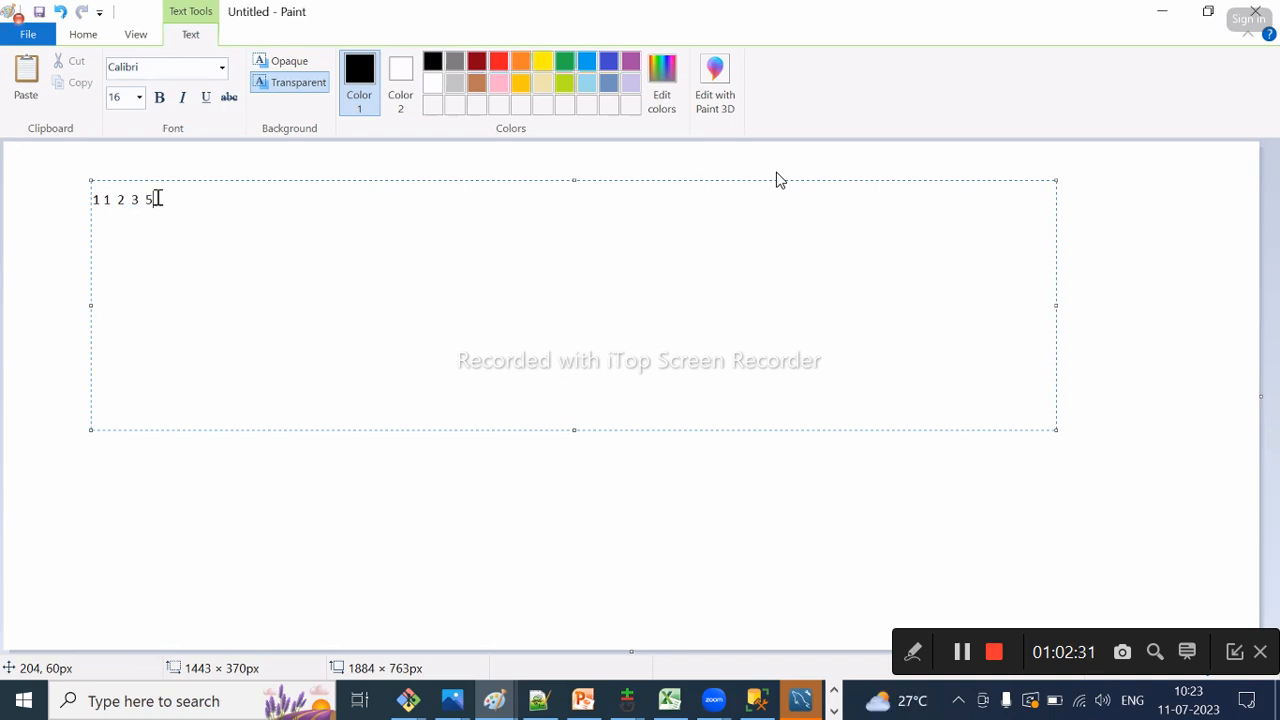
drag(163, 200, 135, 199)
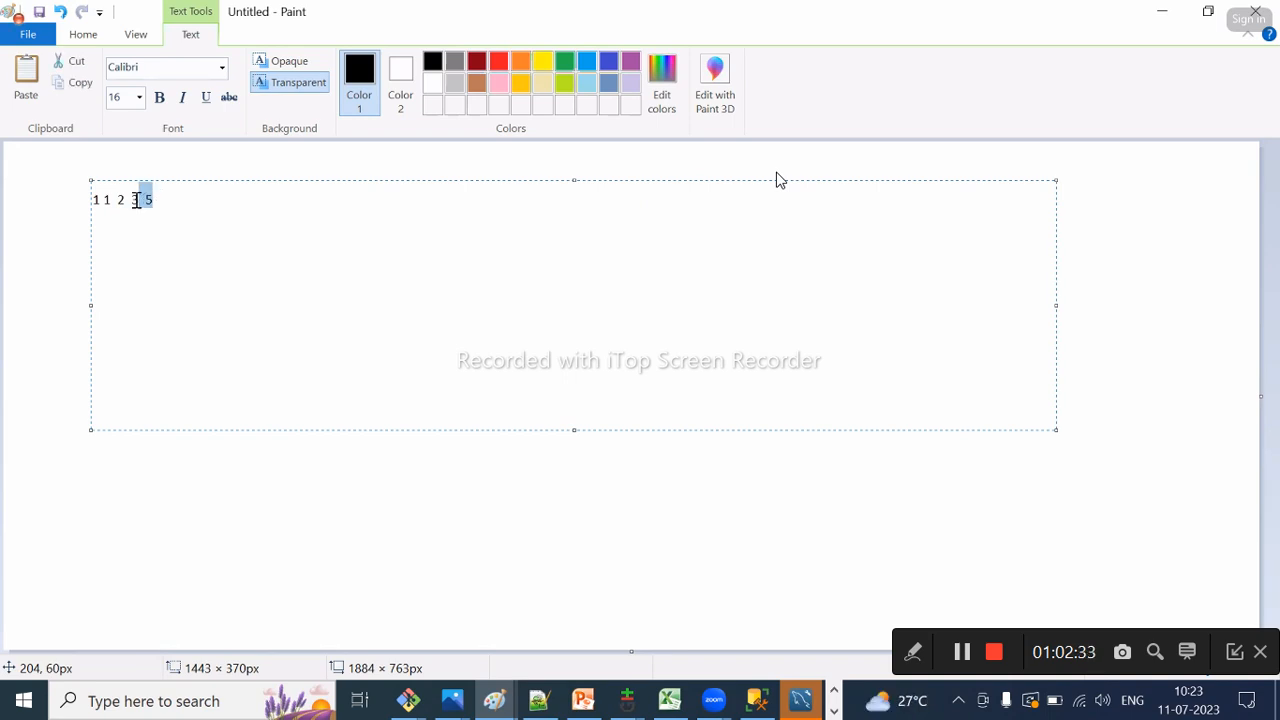
click(196, 198)
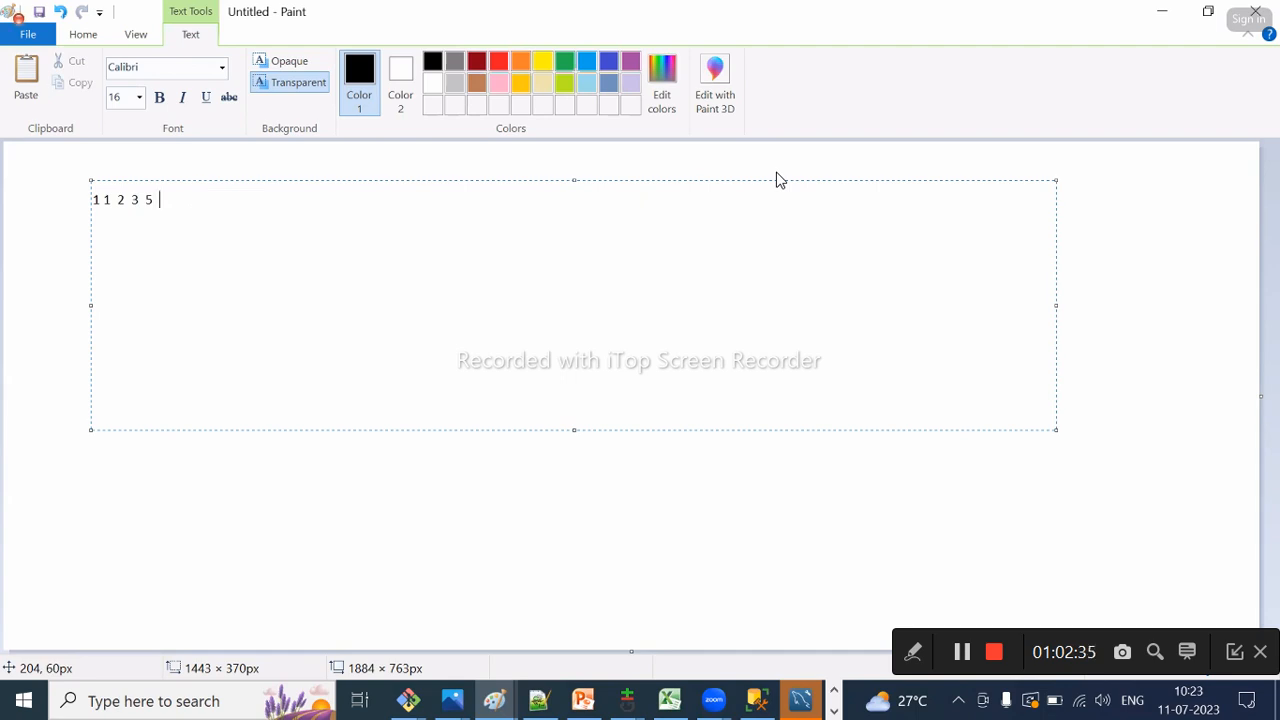
text(8)
drag(183, 201, 145, 197)
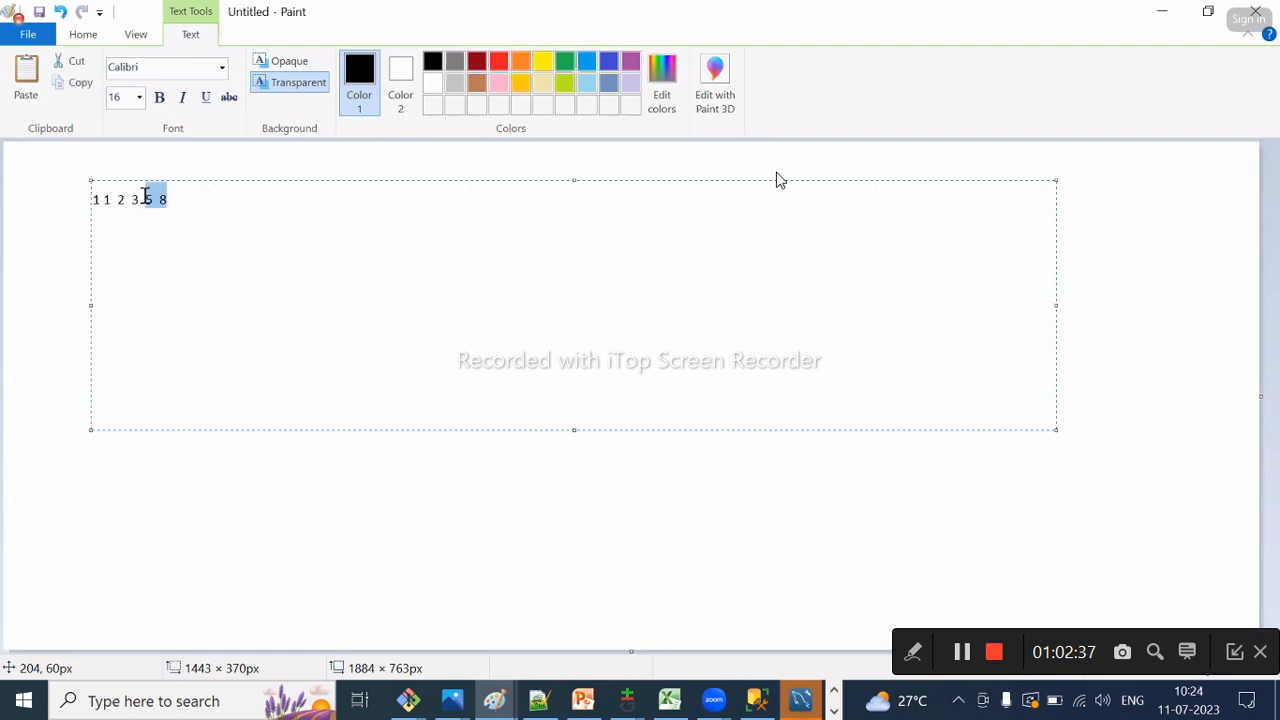
key(Right)
text(1)
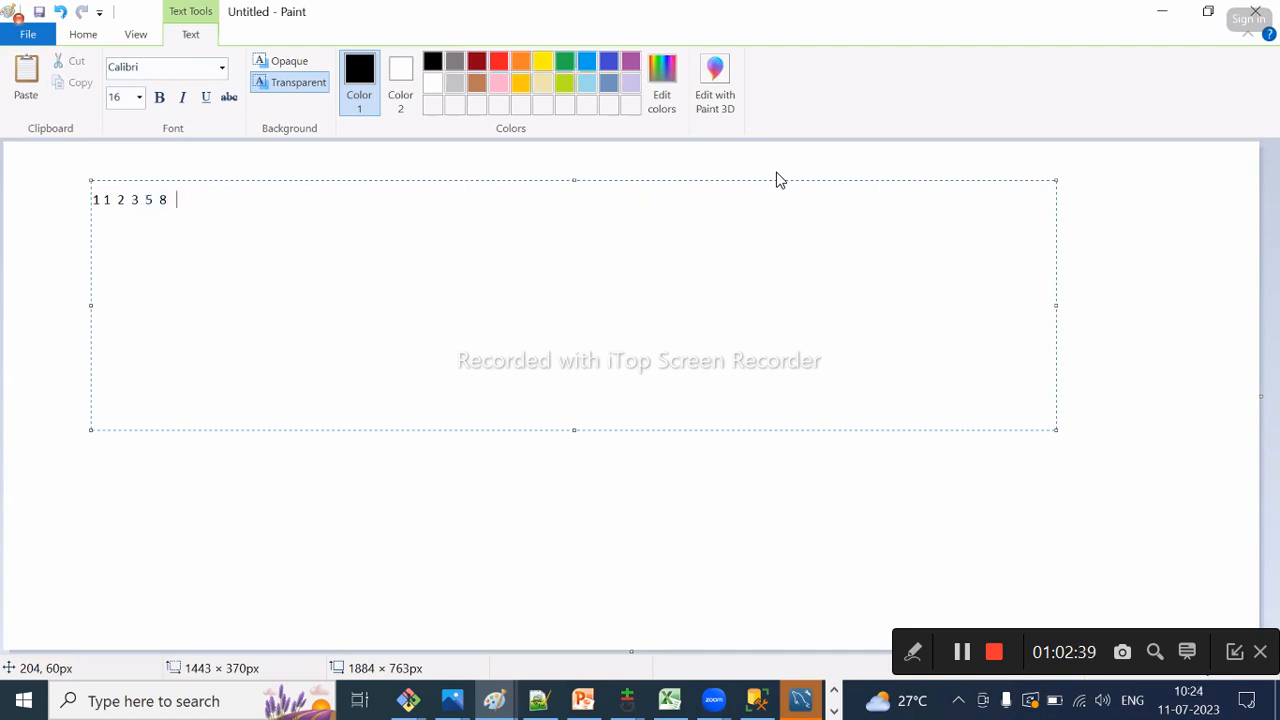
text(3)
drag(191, 198, 157, 199)
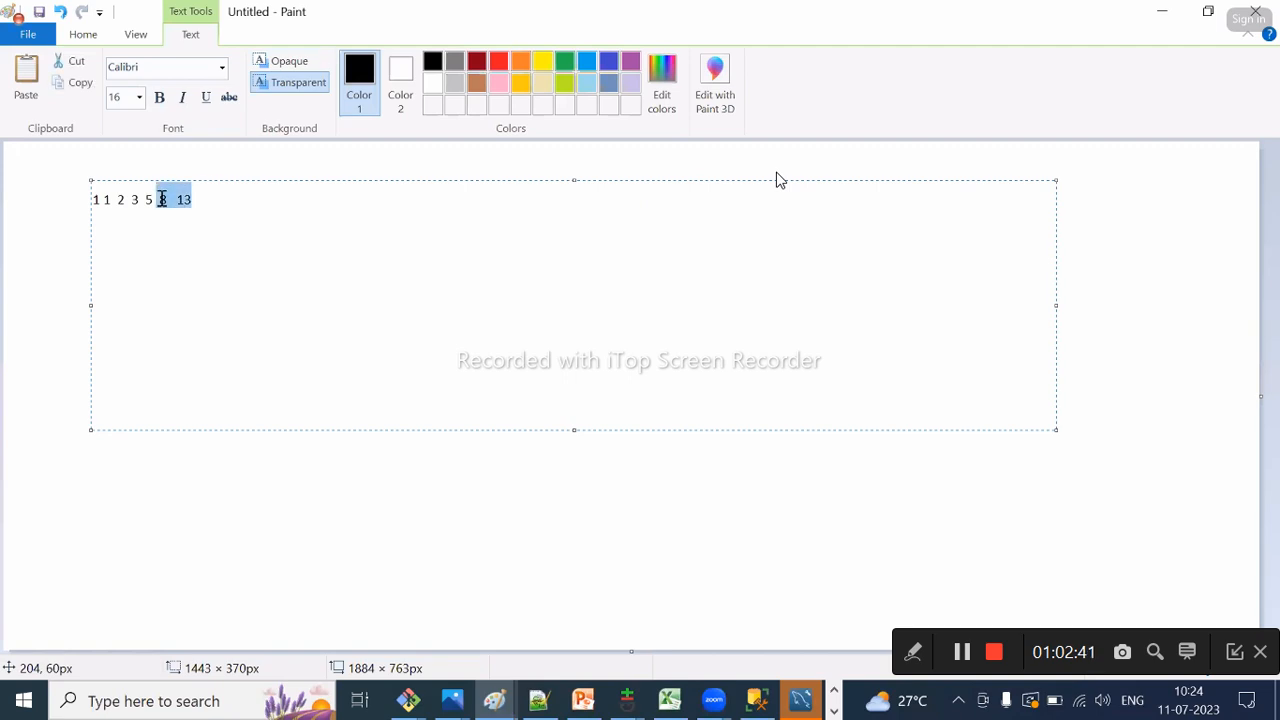
click(223, 197)
text(21)
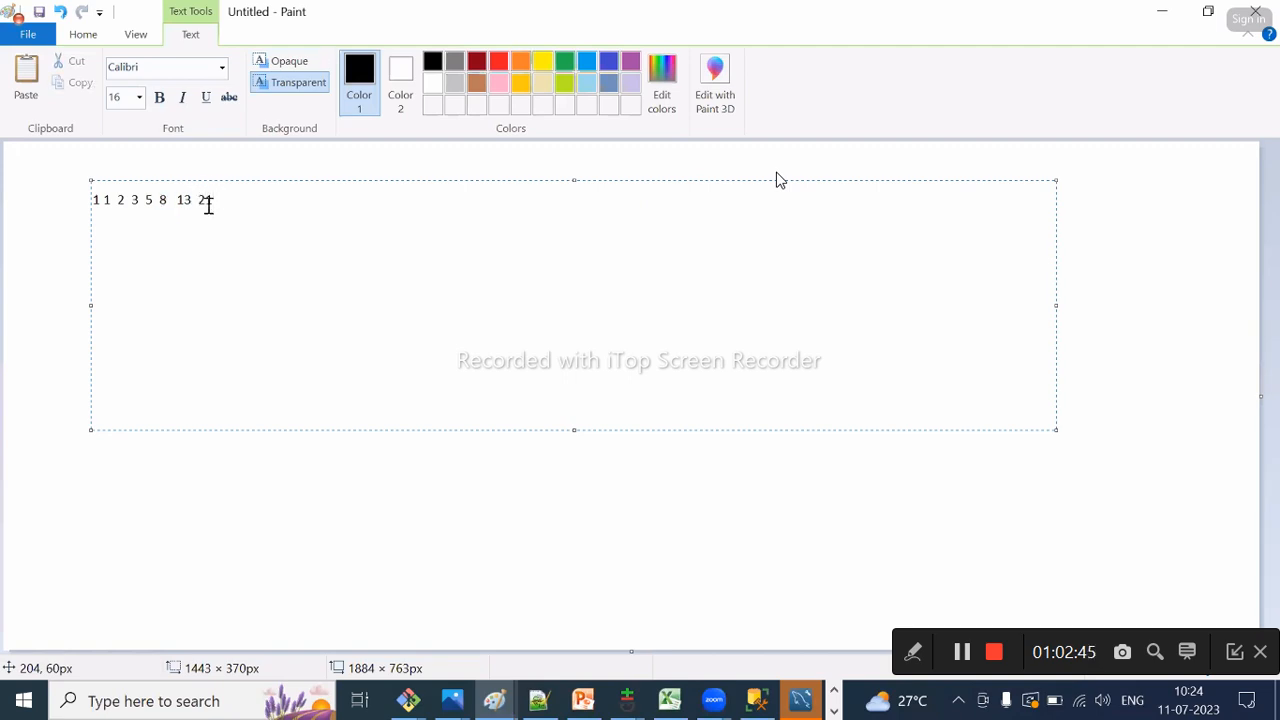
Highlight the whole series, the opening numbers 1 1 2 3 and the pair 13 21 to compare small and large estimates
drag(216, 201, 83, 196)
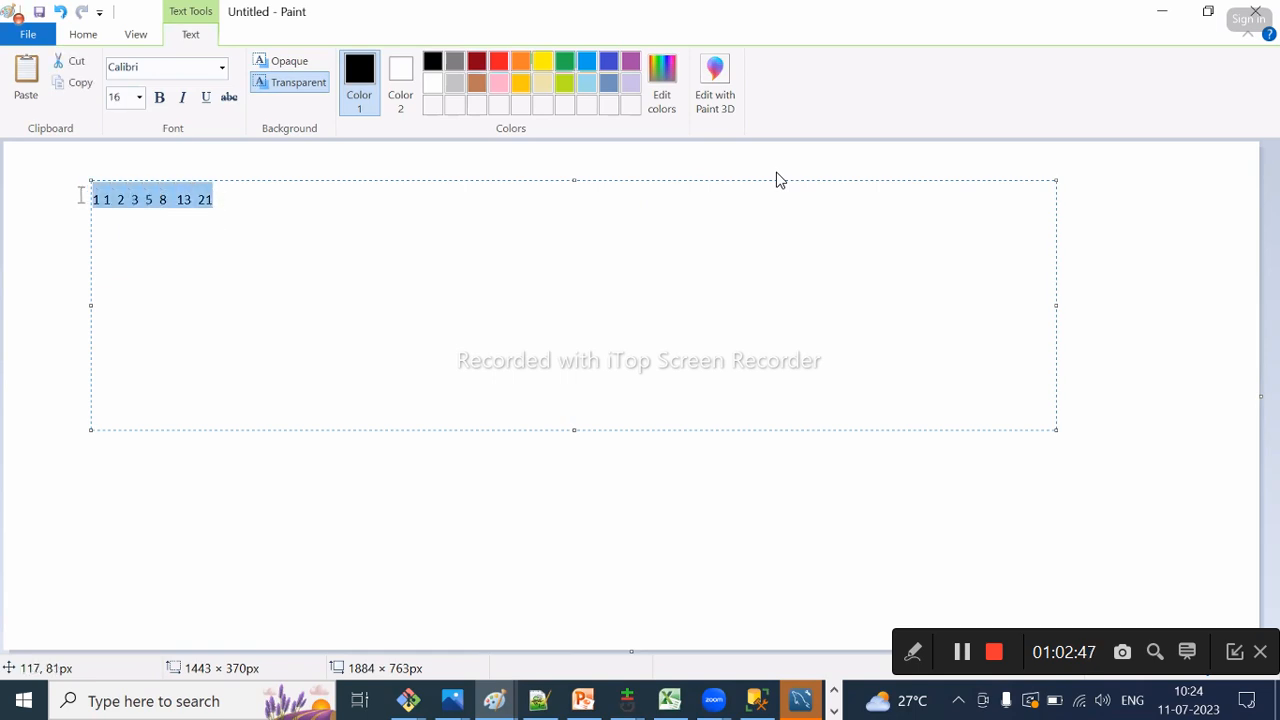
click(123, 200)
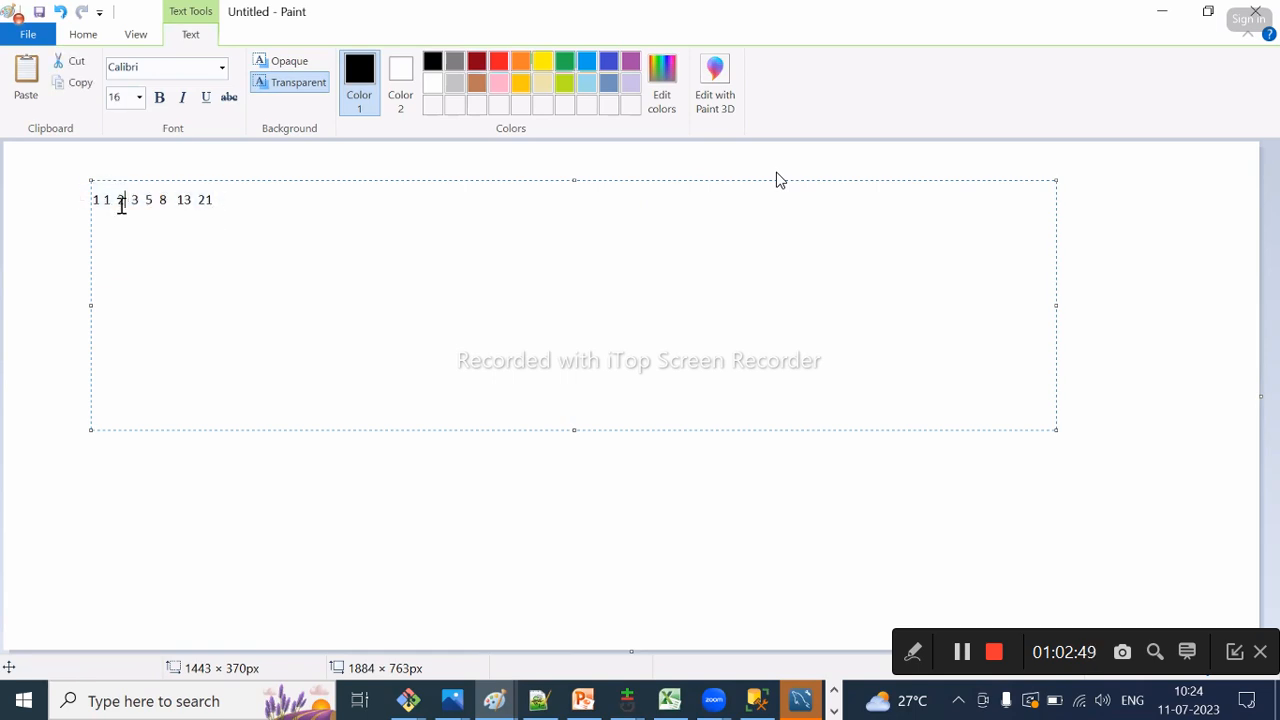
drag(141, 200, 80, 200)
click(165, 198)
drag(177, 200, 222, 200)
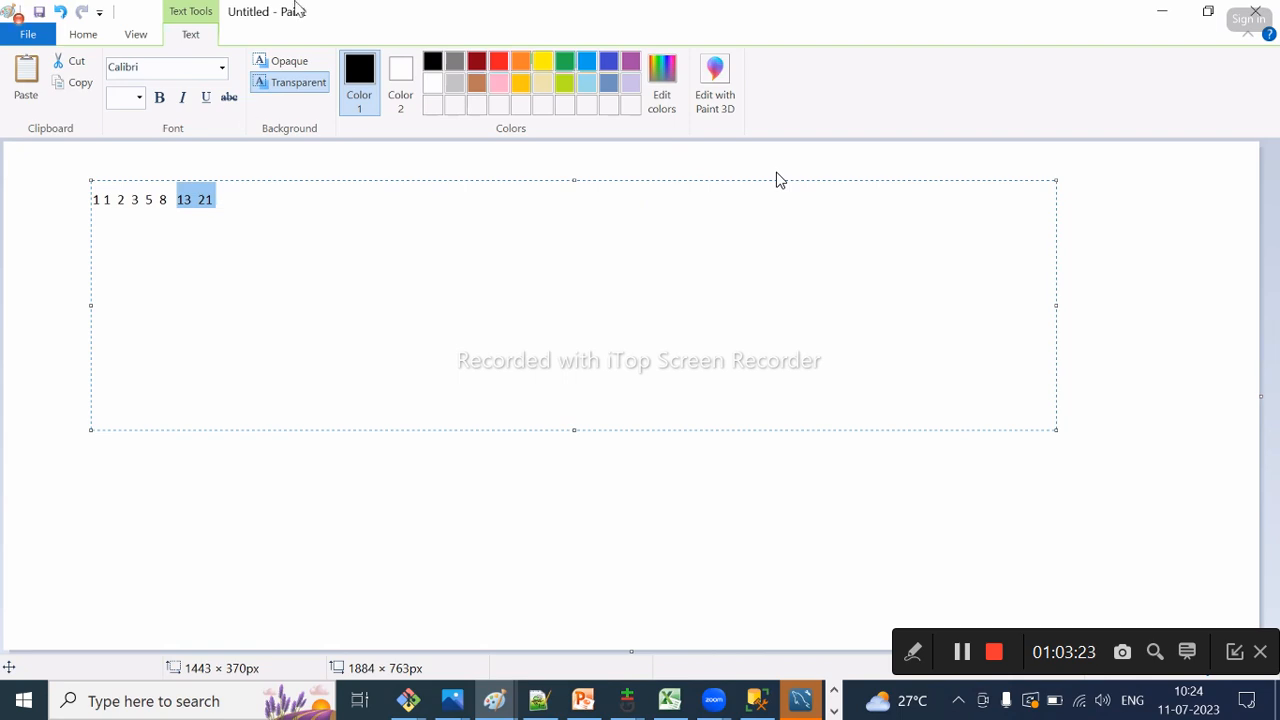
click(267, 242)
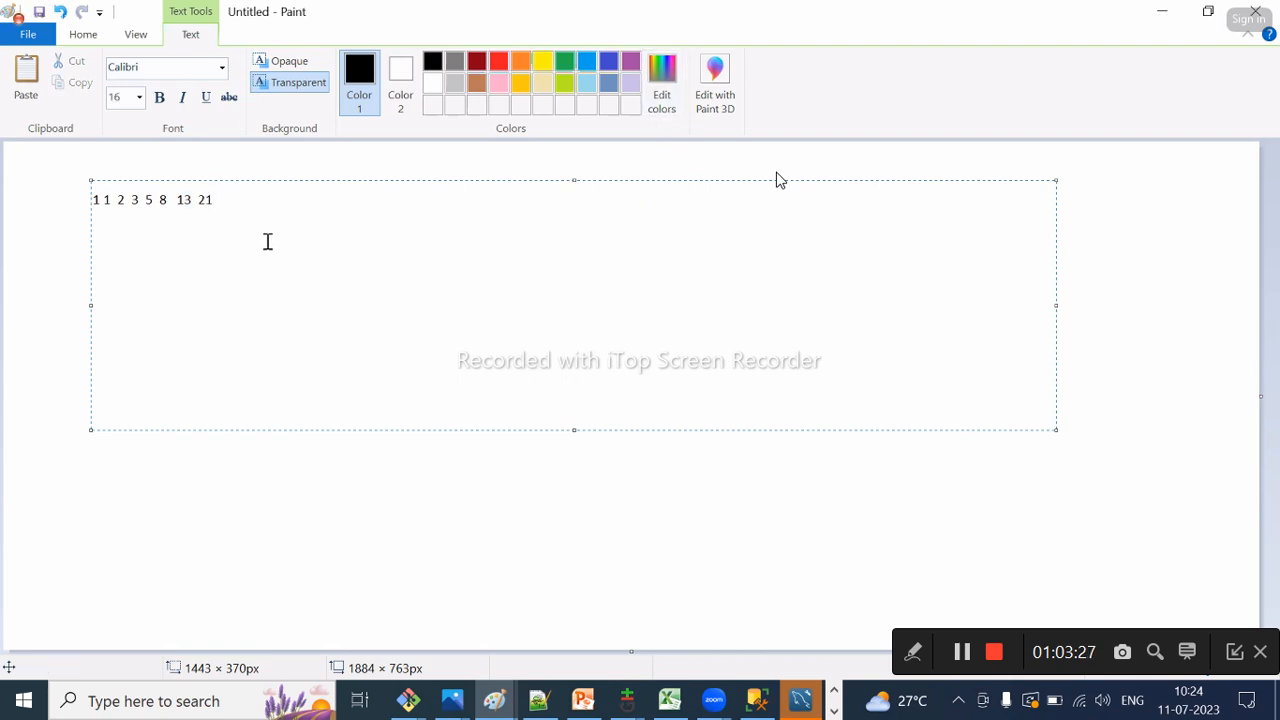
Return to Jira, expand the issue form and close it without creating the task
key(alt+Tab)
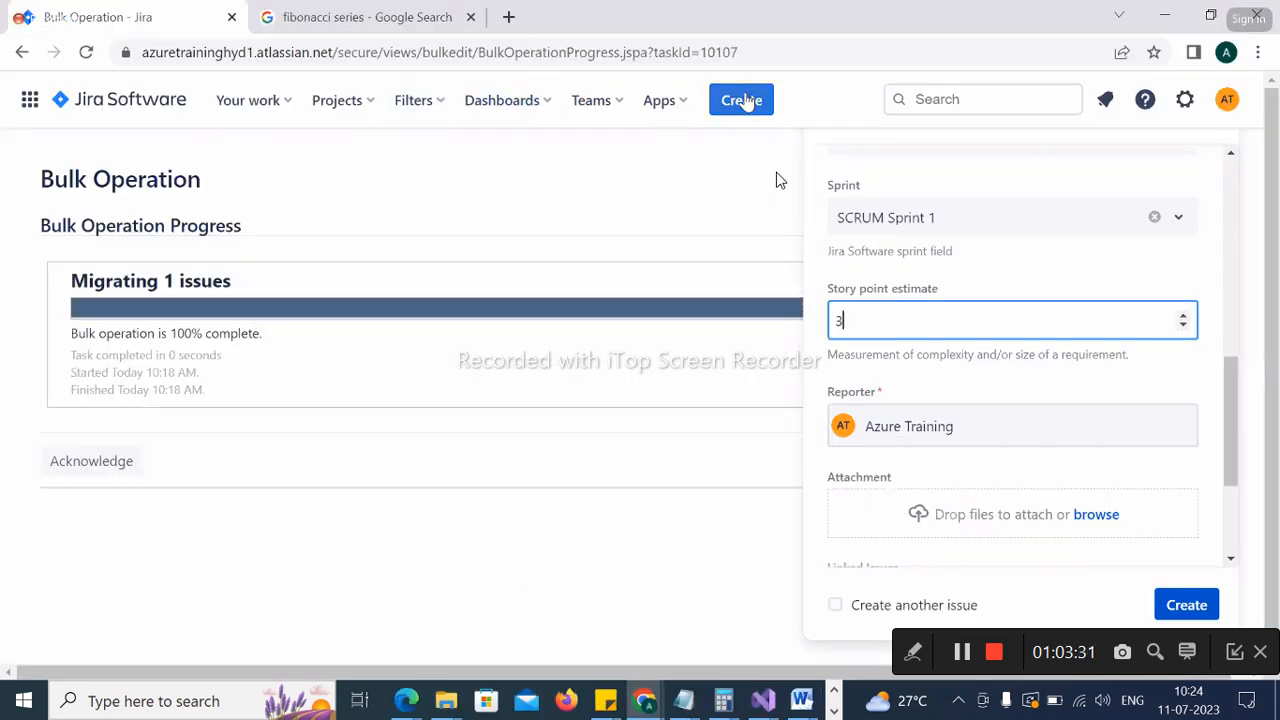
click(743, 100)
click(766, 298)
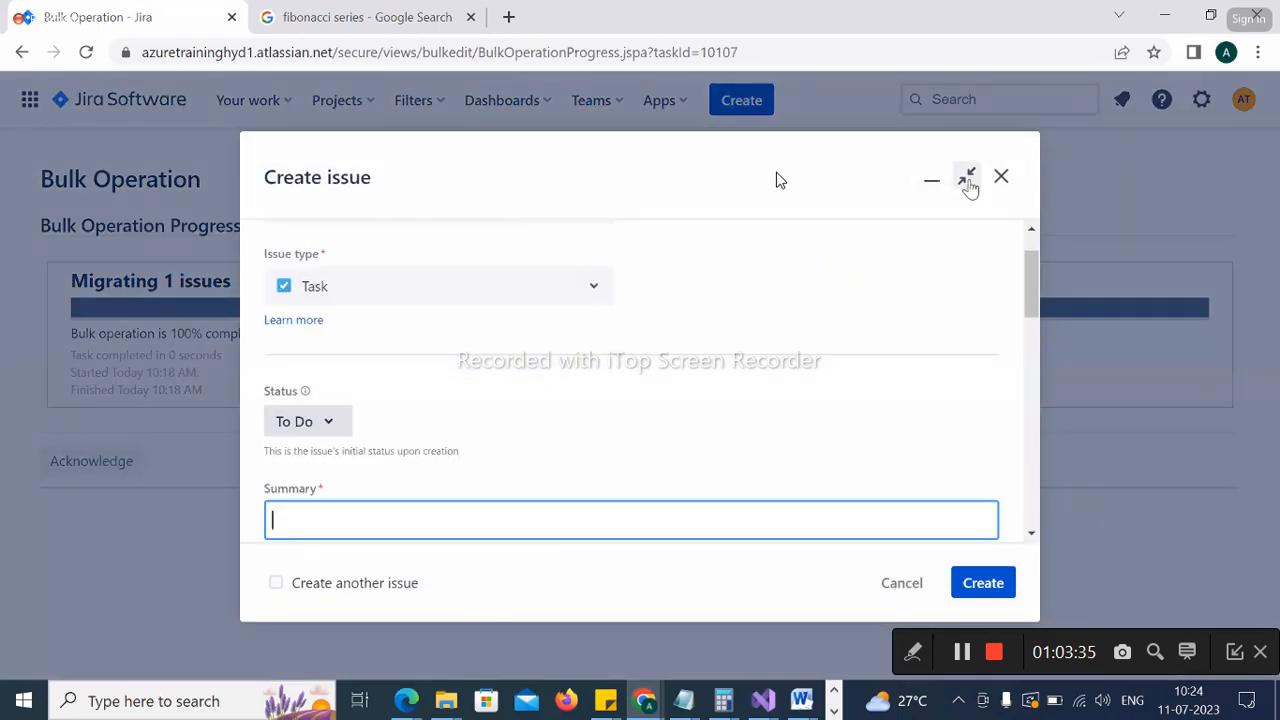
click(1000, 178)
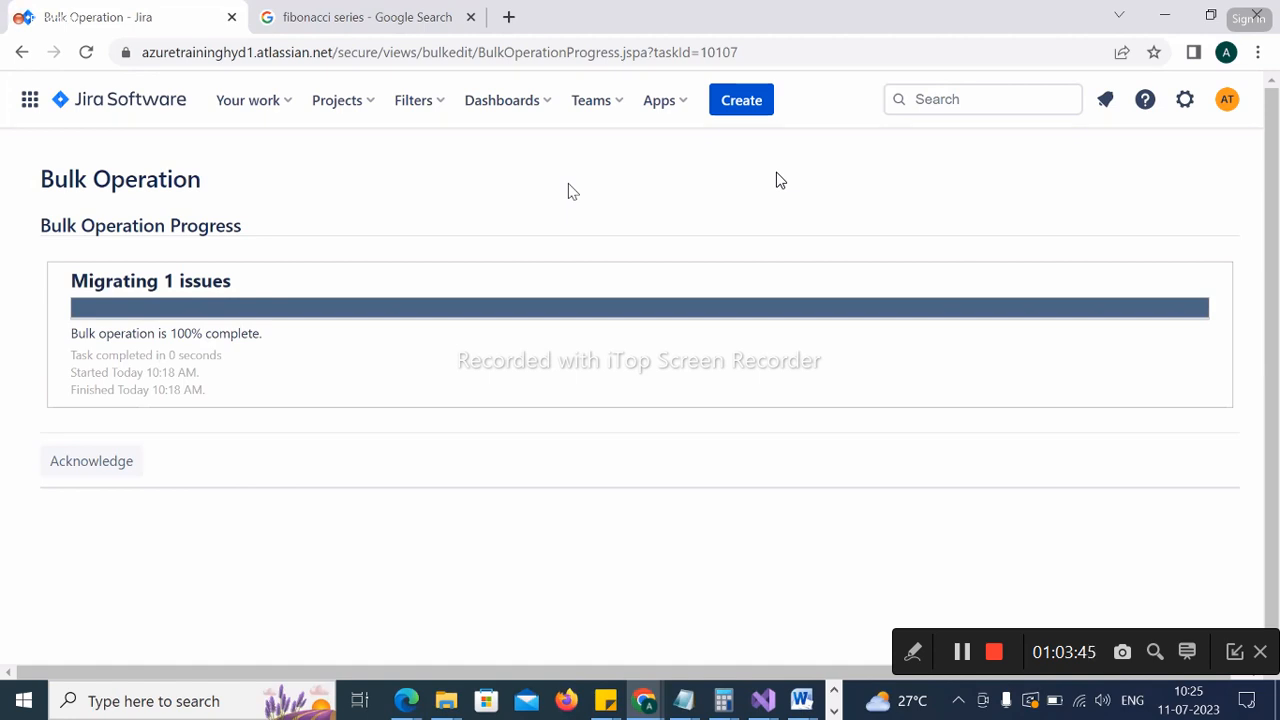
Load dev.azure.com in the Fibonacci search tab and open the Work items page of the Azure9AMJuly23 project
click(363, 17)
click(363, 51)
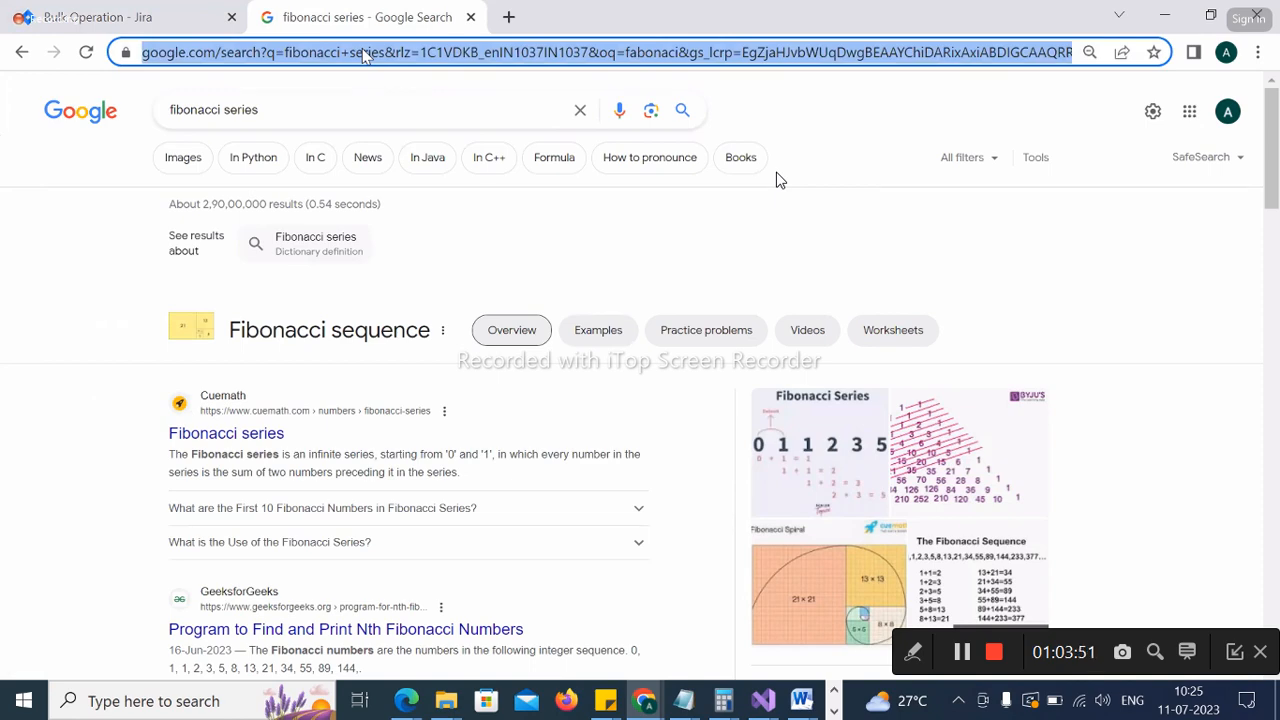
text(de)
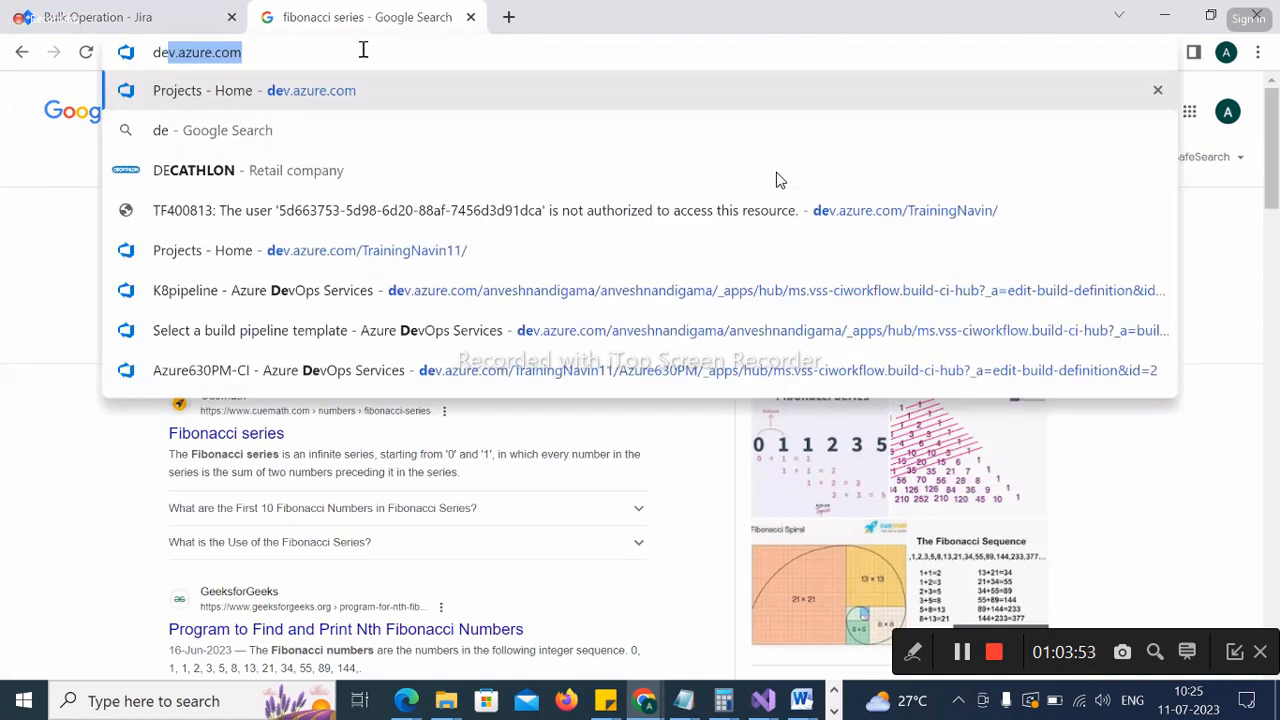
key(Return)
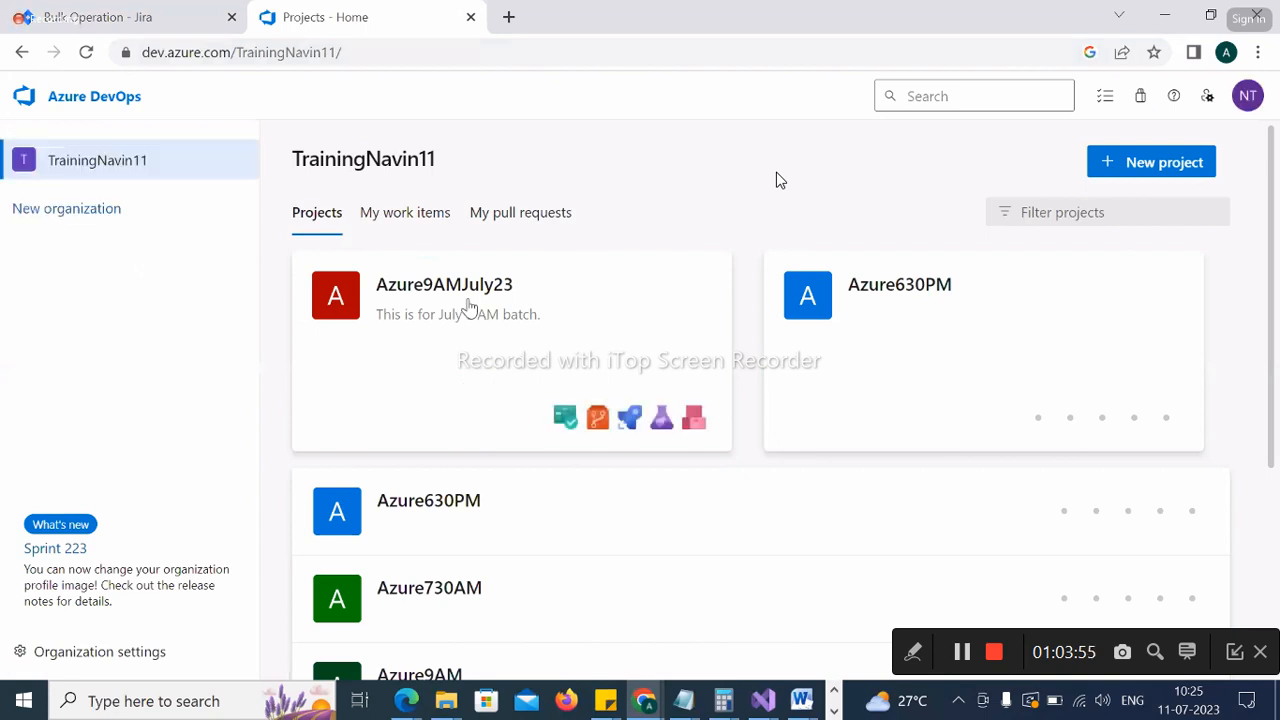
click(468, 305)
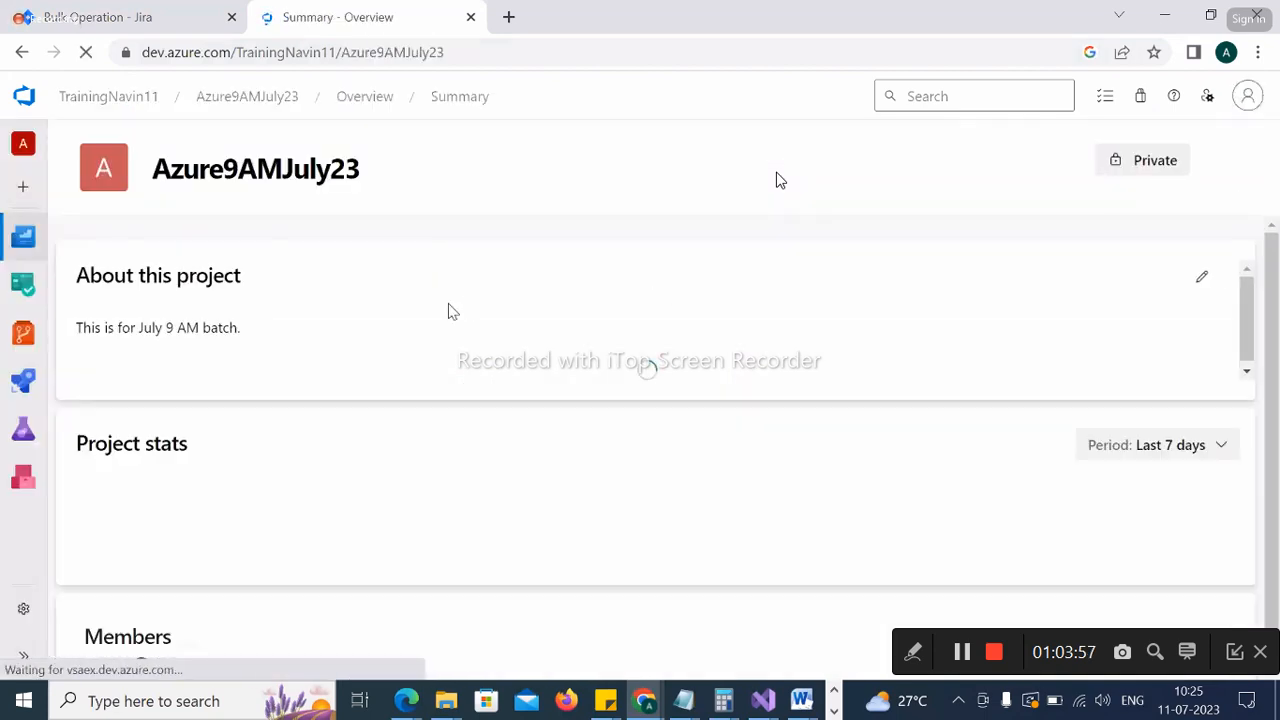
mouse_move(24, 284)
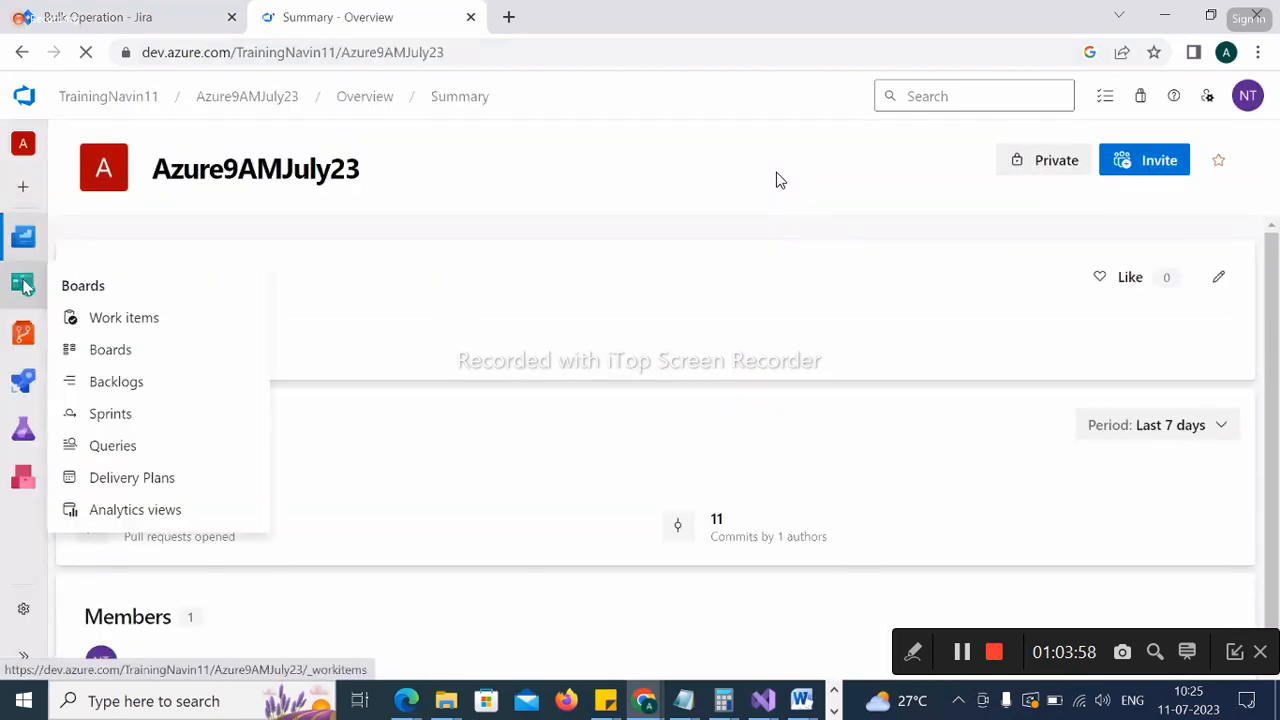
click(108, 317)
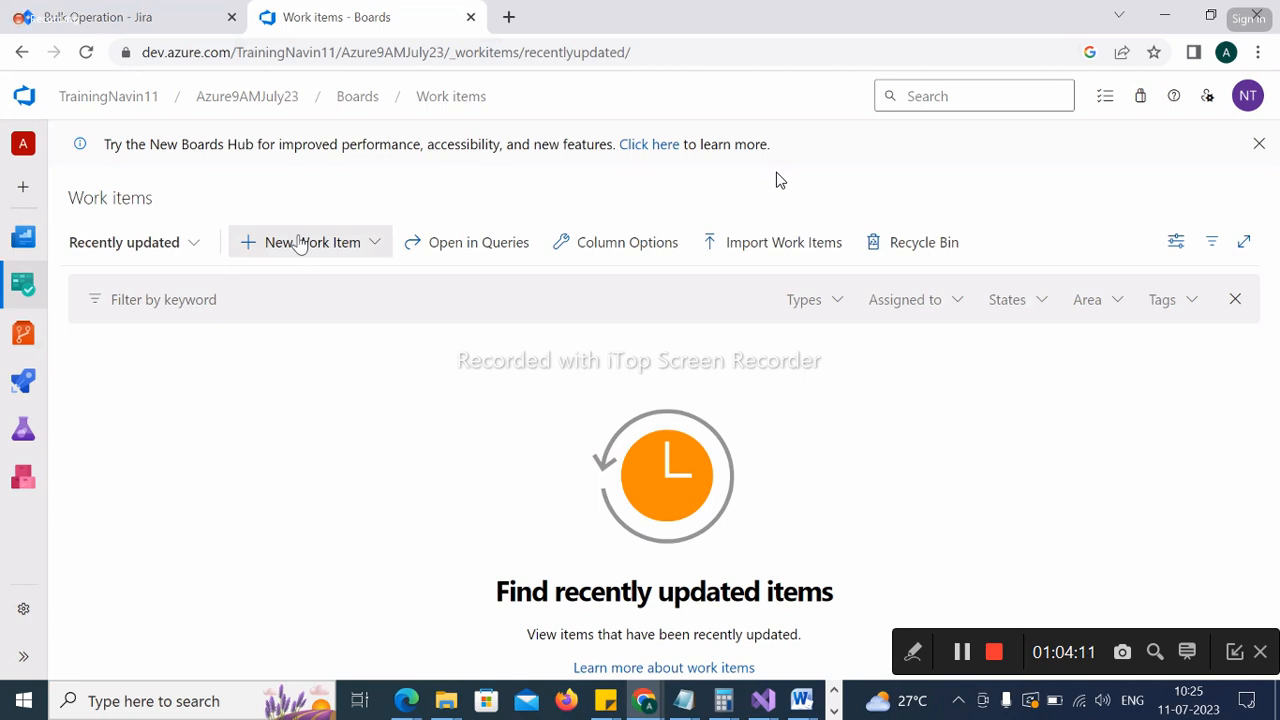
Start a new Epic work item in the Azure9AMJuly23 project
key(alt+Tab)
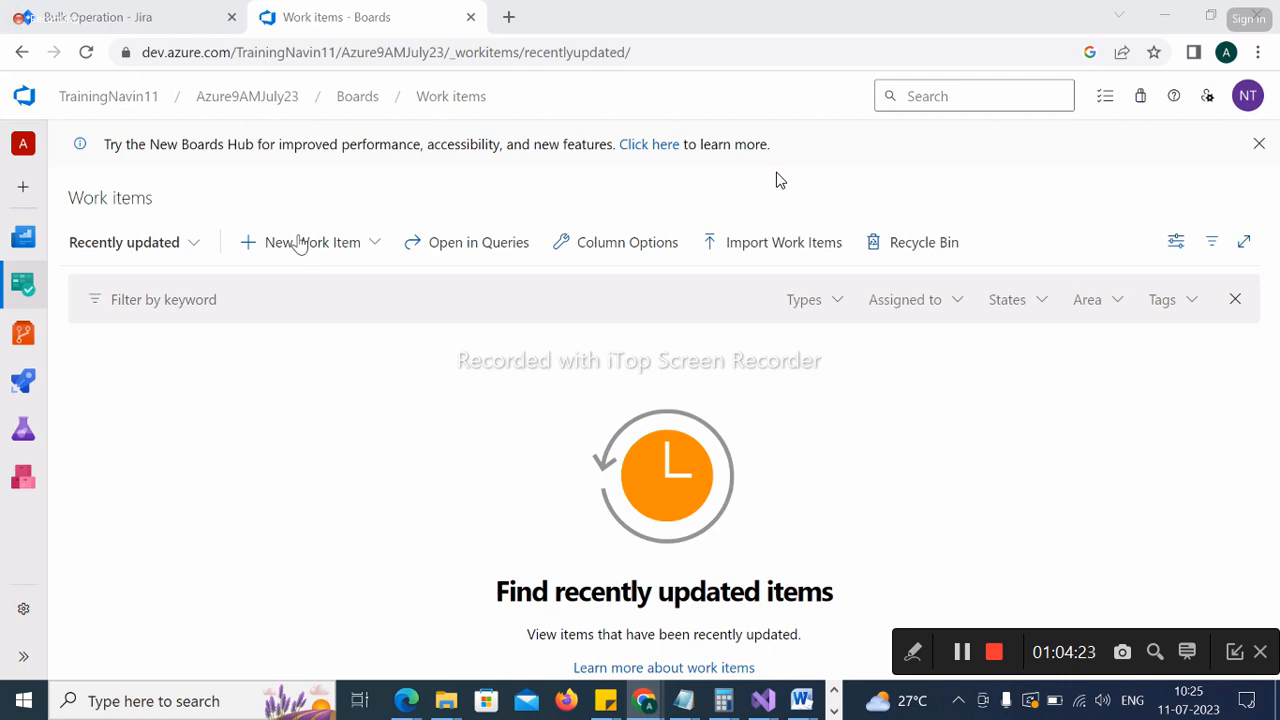
click(360, 250)
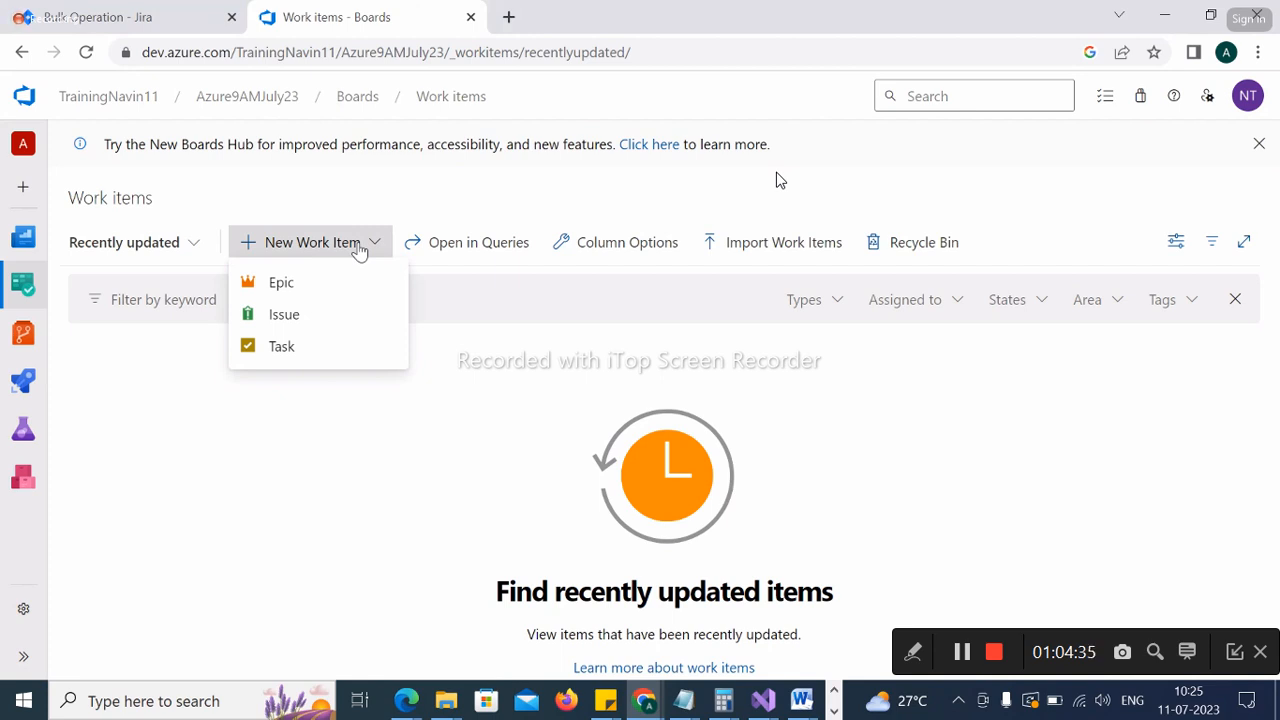
click(291, 289)
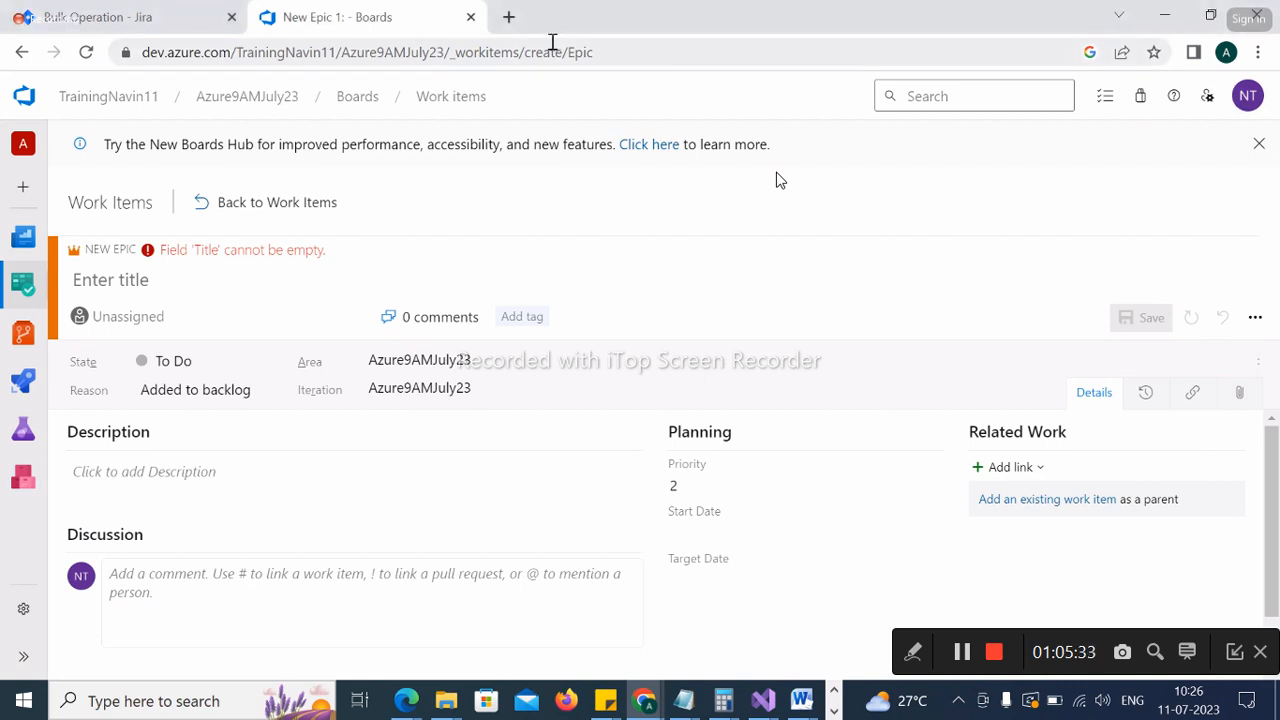
Open Google in a new browser tab and switch to the other Google account
click(519, 29)
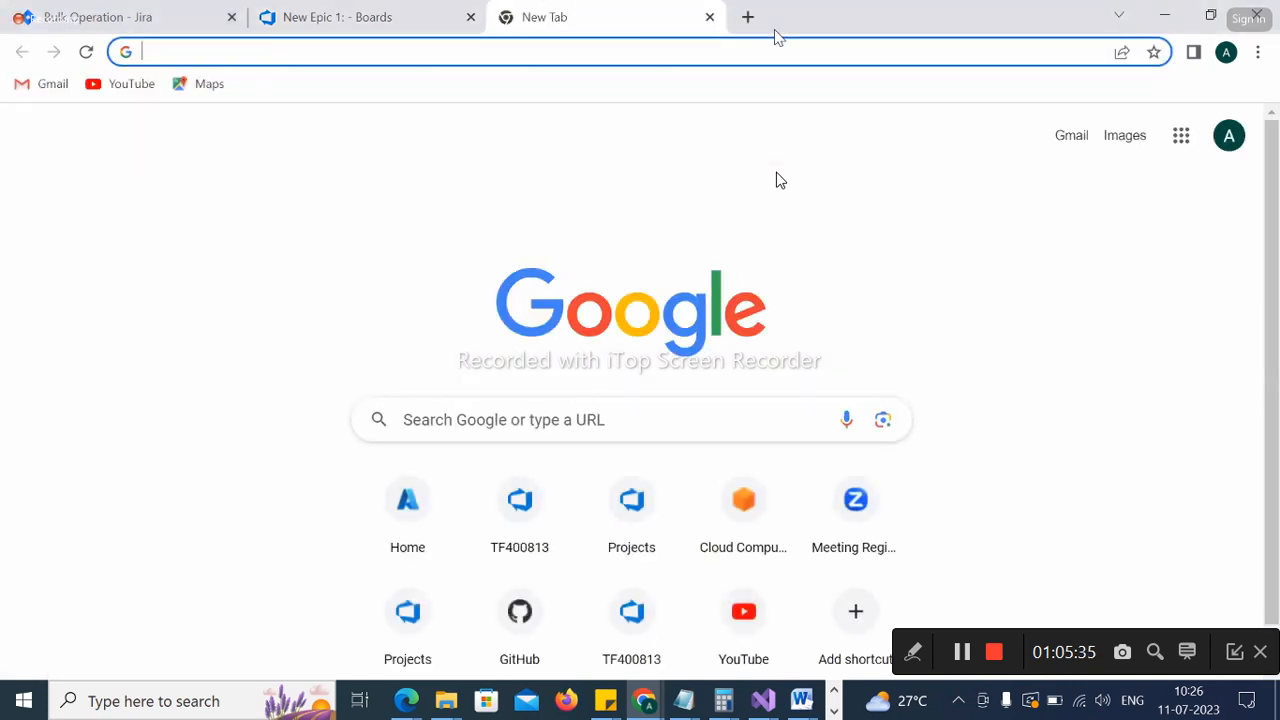
click(1229, 135)
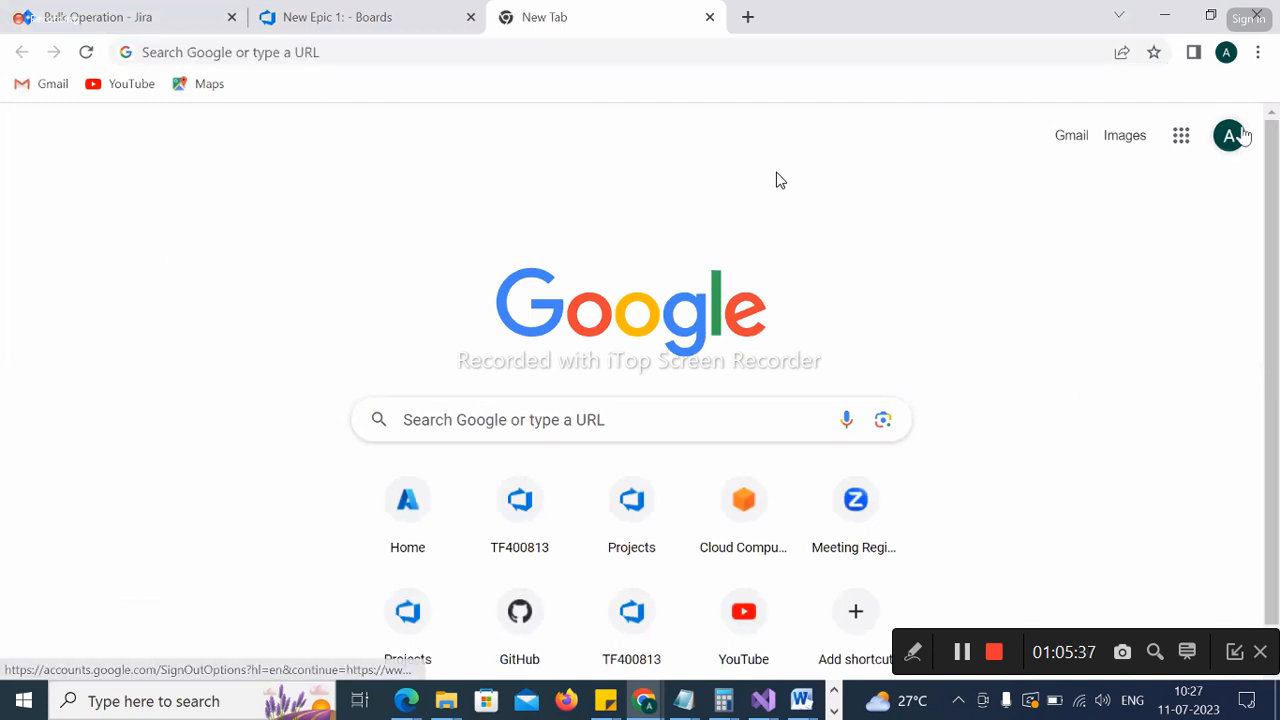
click(993, 387)
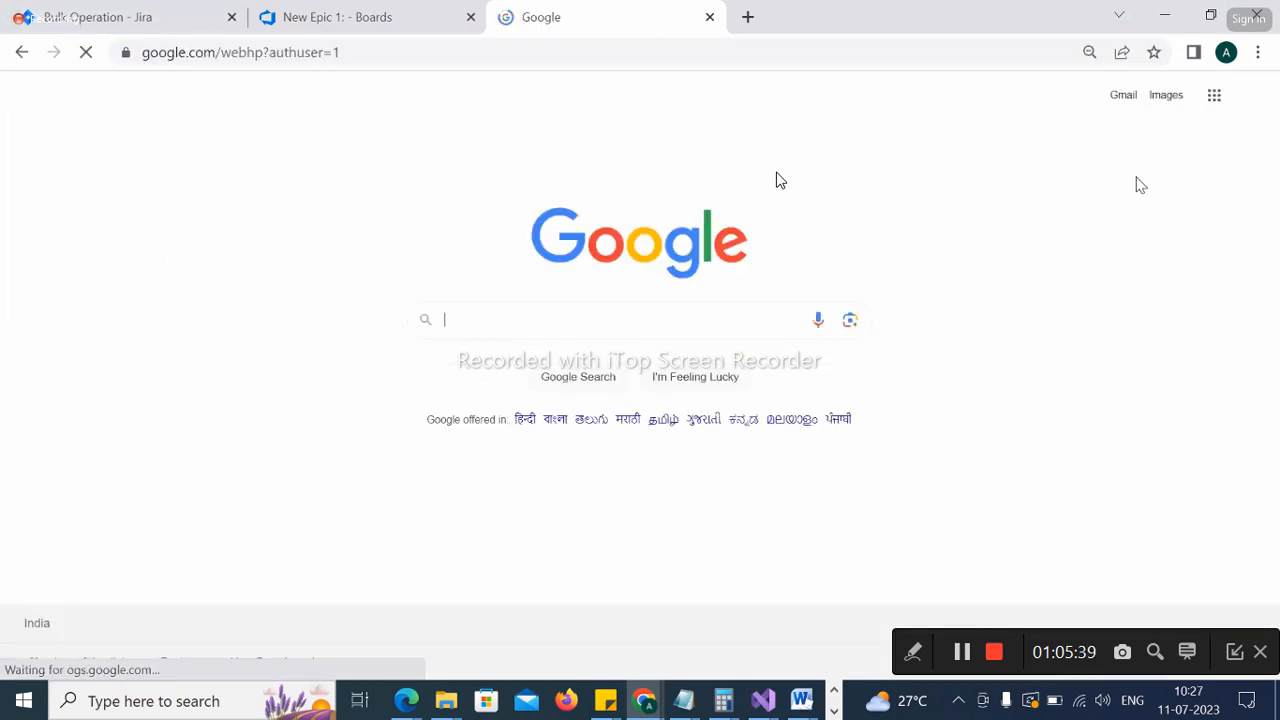
Go to Google Classroom from the Google apps and open the MS-AZURE + DevOps @ 9:00 AM class
click(1211, 100)
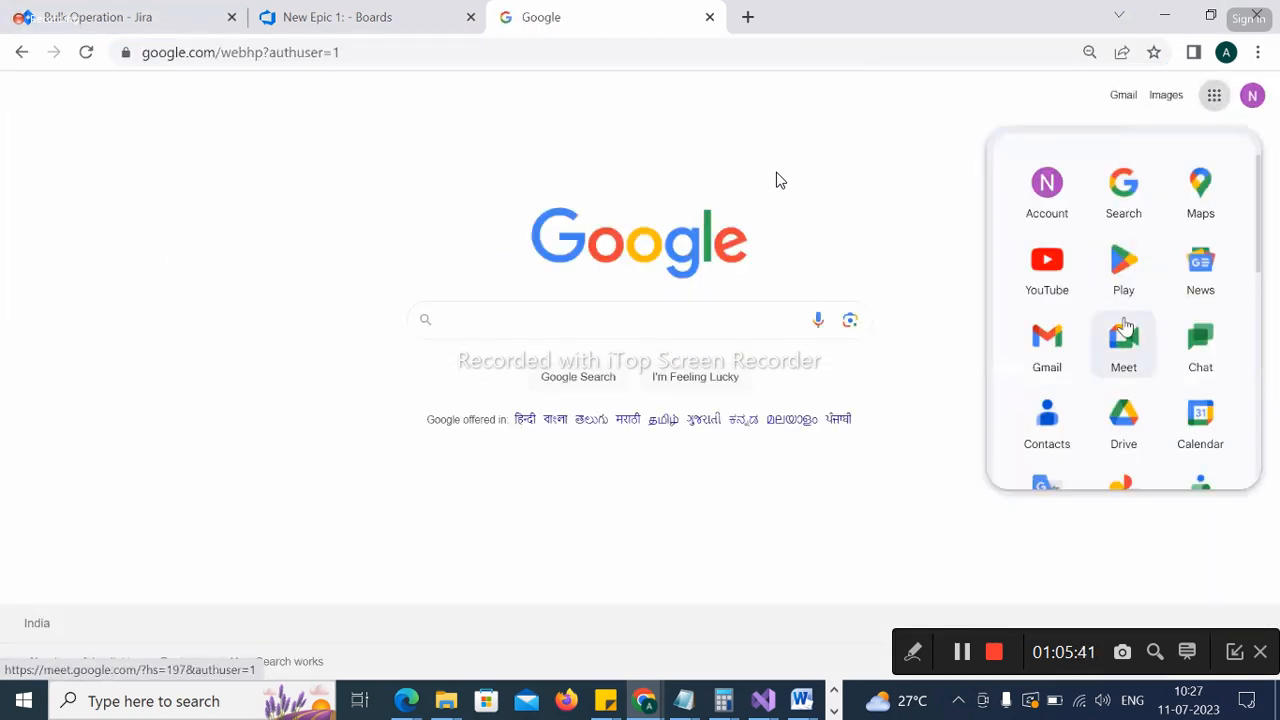
drag(1262, 228, 1250, 346)
click(1210, 360)
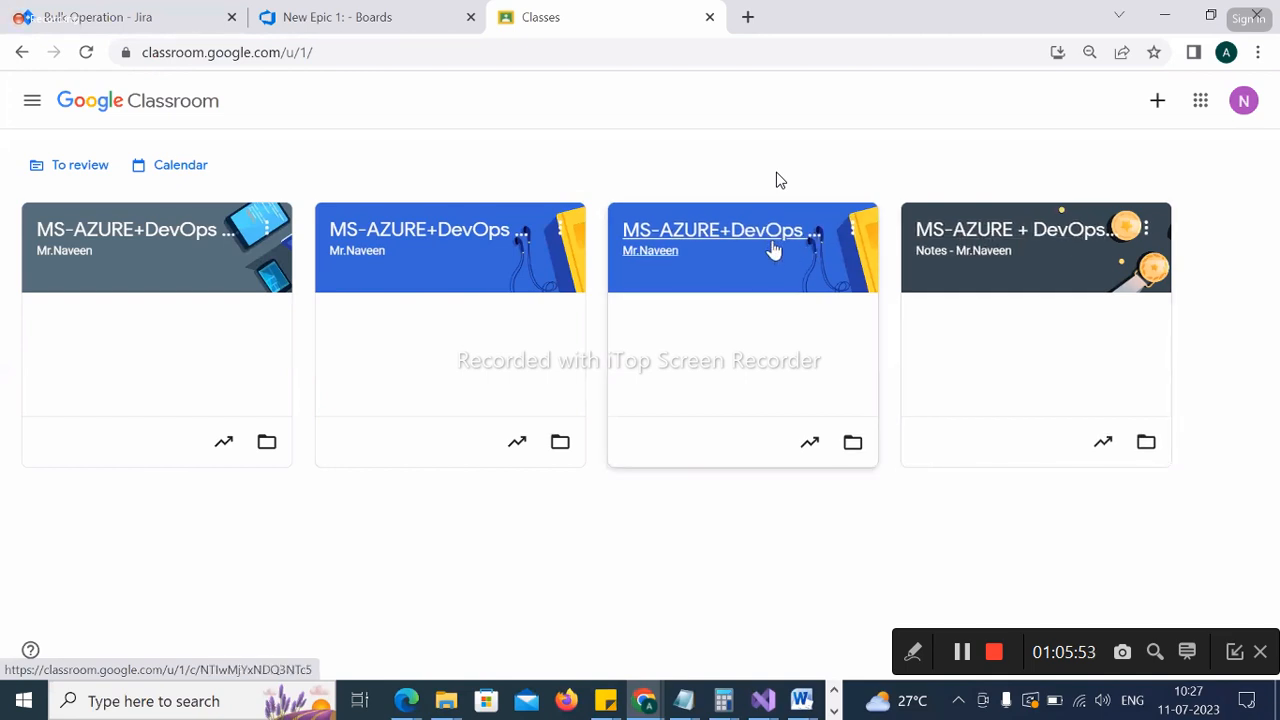
click(950, 255)
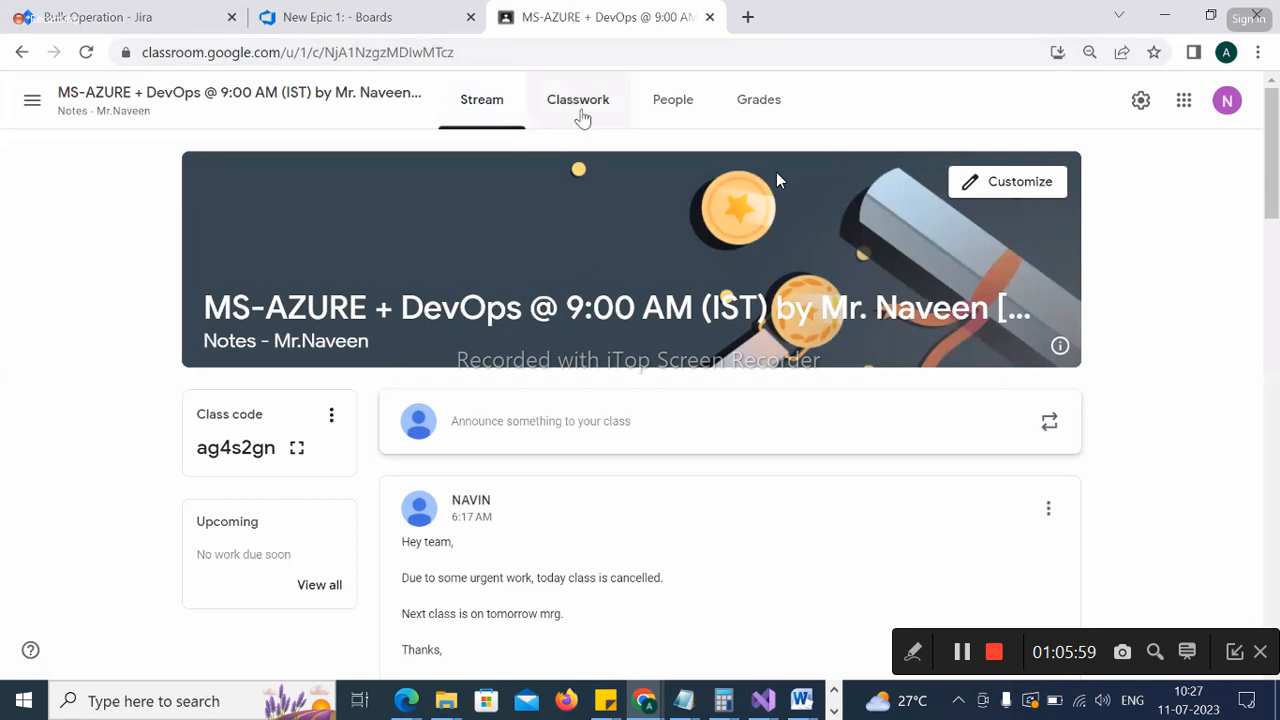
Look back through the class Stream posts to the earlier notes on Git commands and repository setup
drag(1271, 162, 1189, 676)
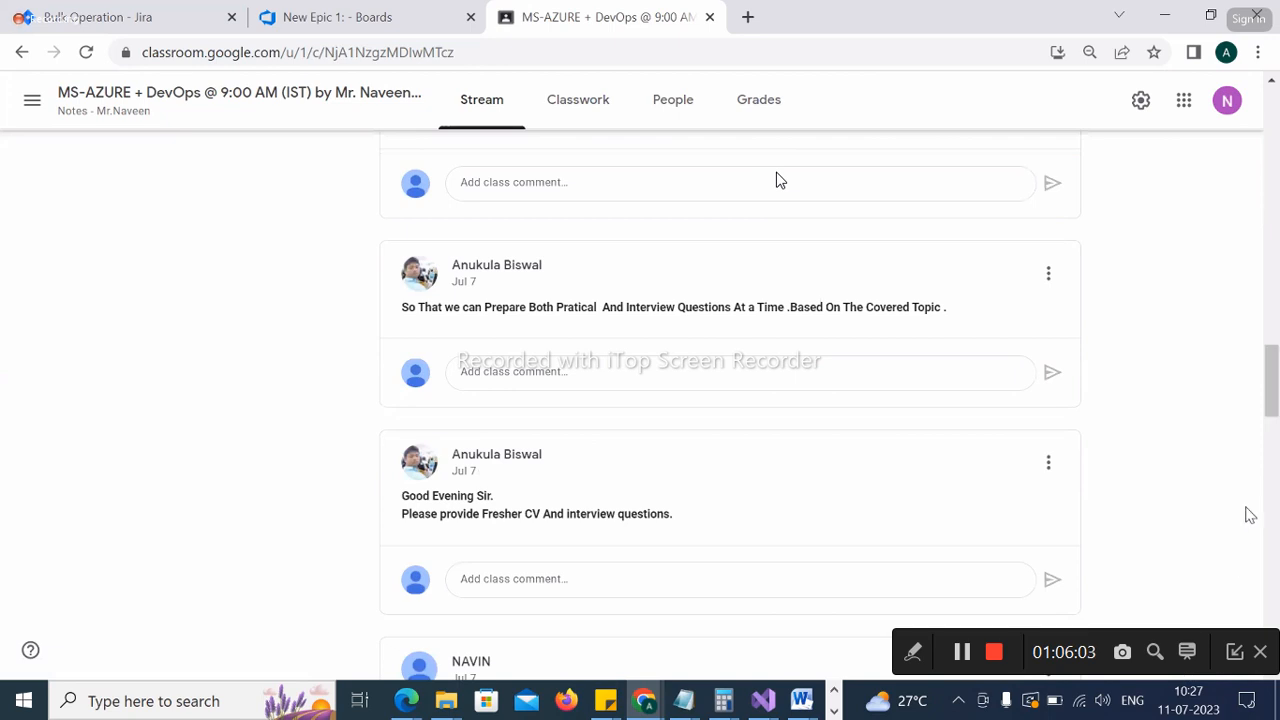
scroll(1246, 511, down, 5)
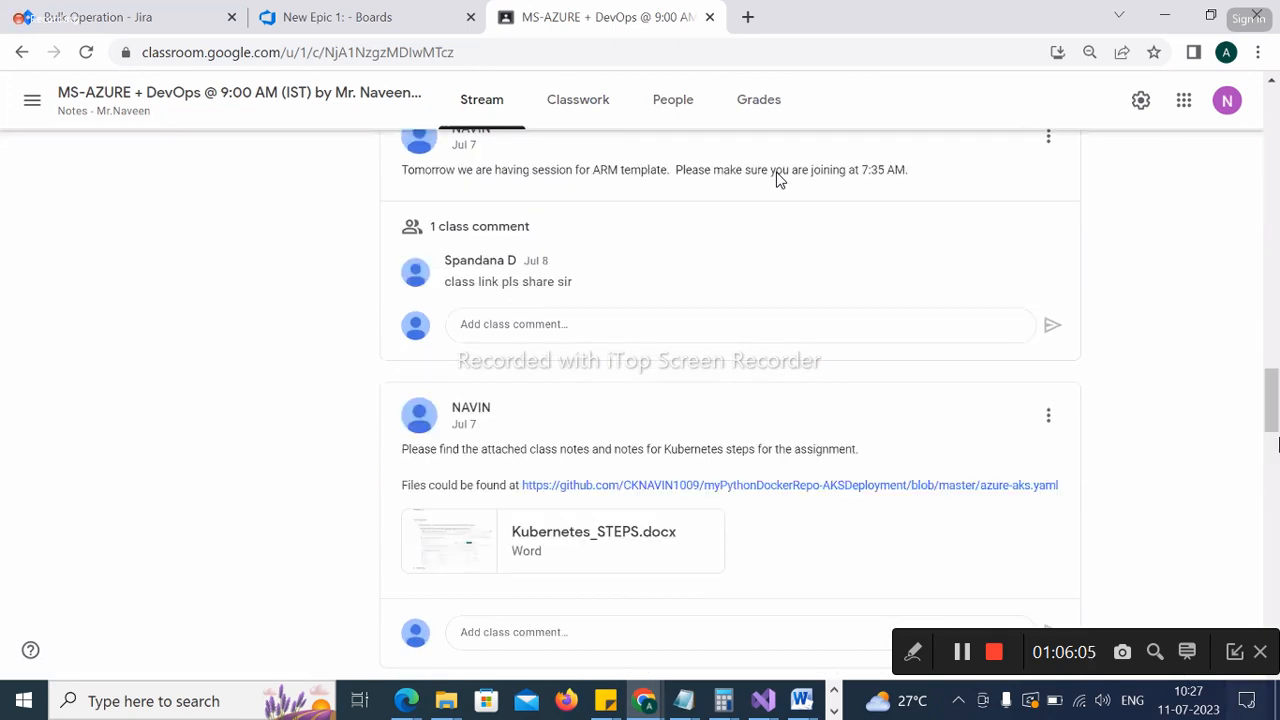
drag(1264, 392, 1250, 700)
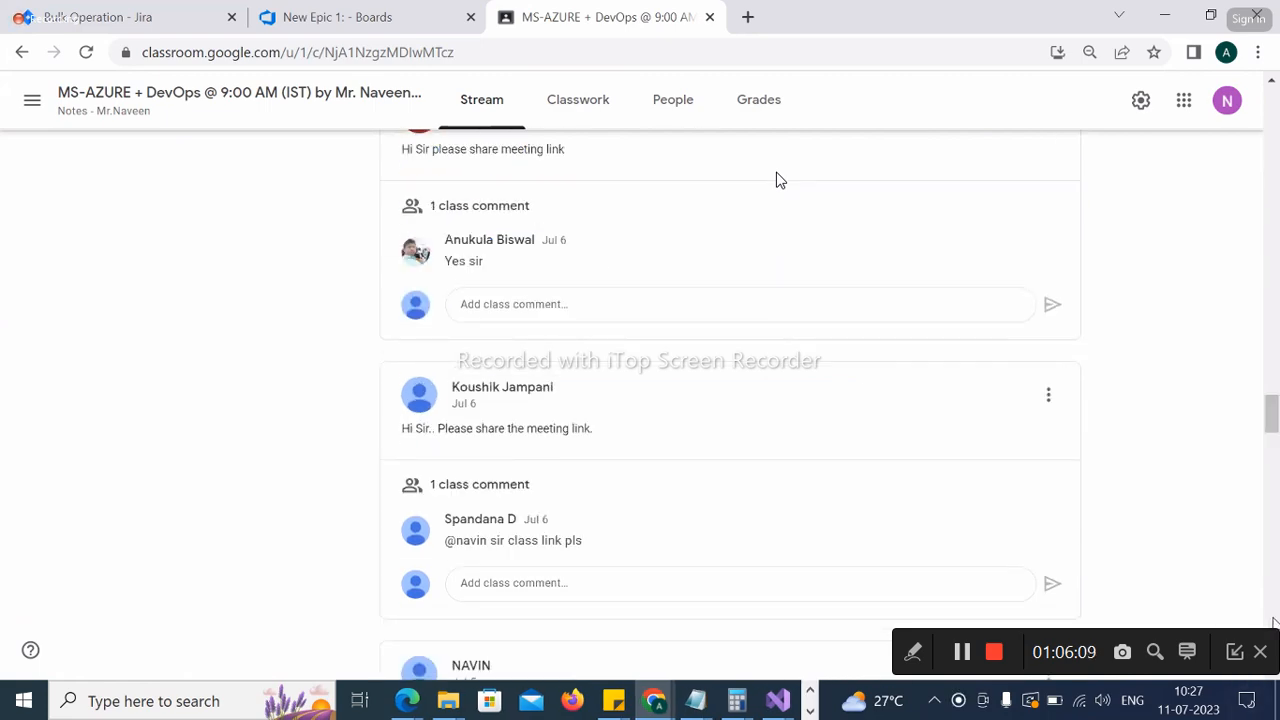
scroll(780, 180, down, 5)
scroll(780, 180, down, 5)
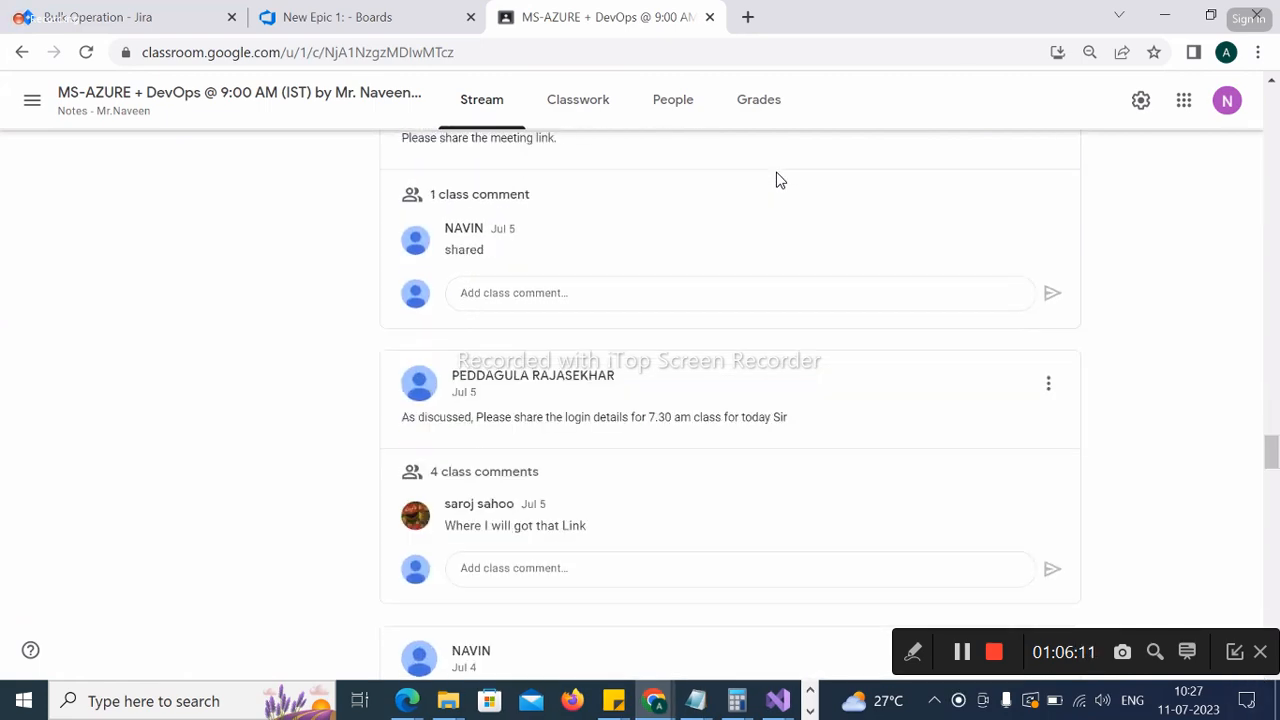
scroll(780, 180, down, 5)
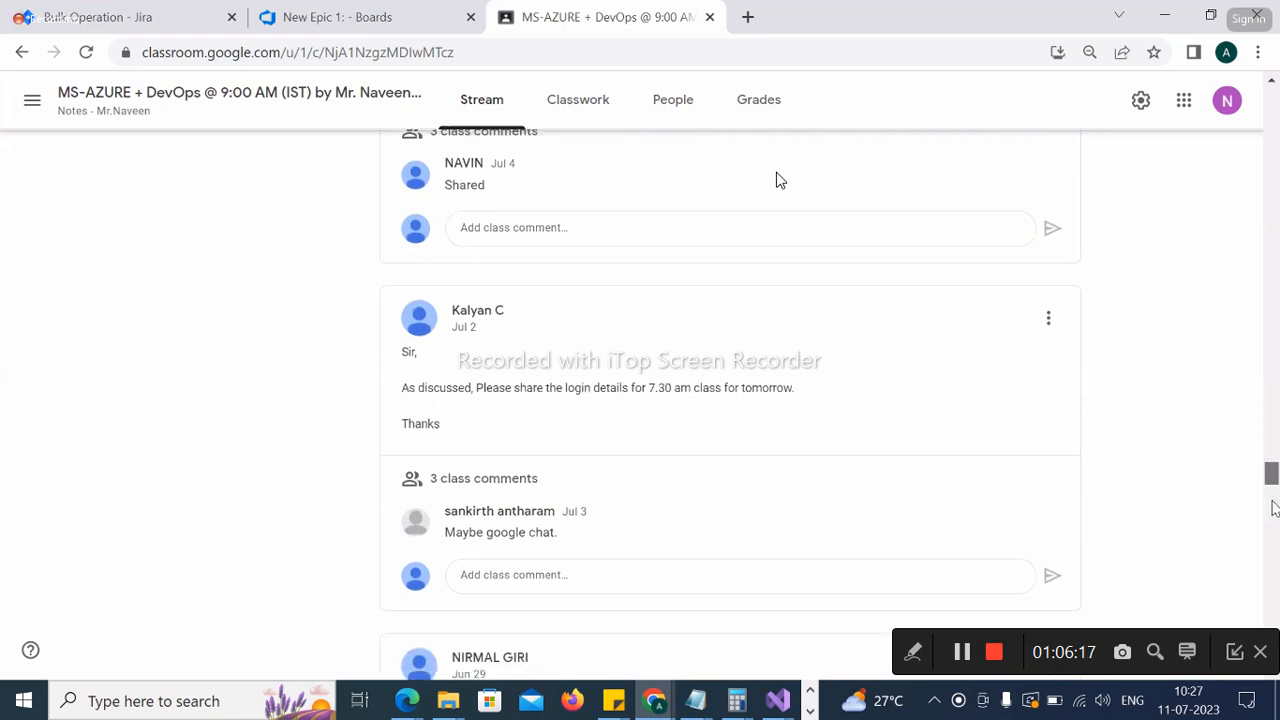
scroll(780, 180, down, 10)
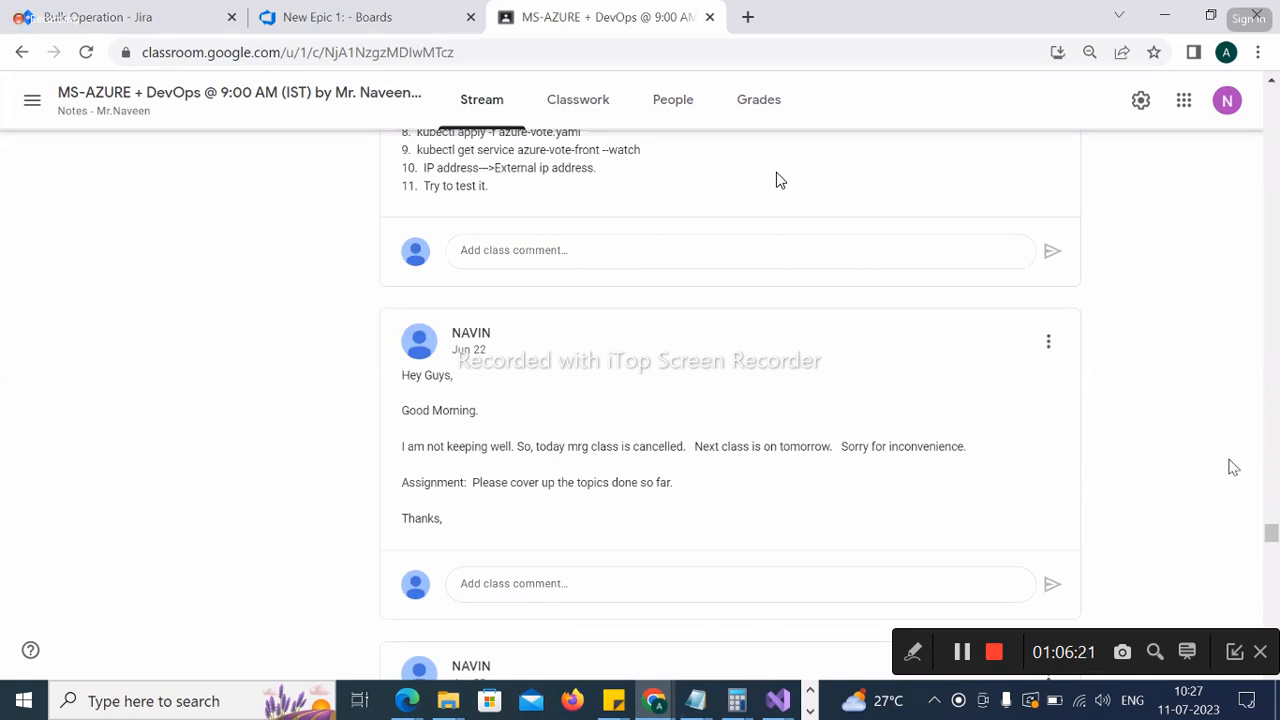
scroll(780, 180, down, 5)
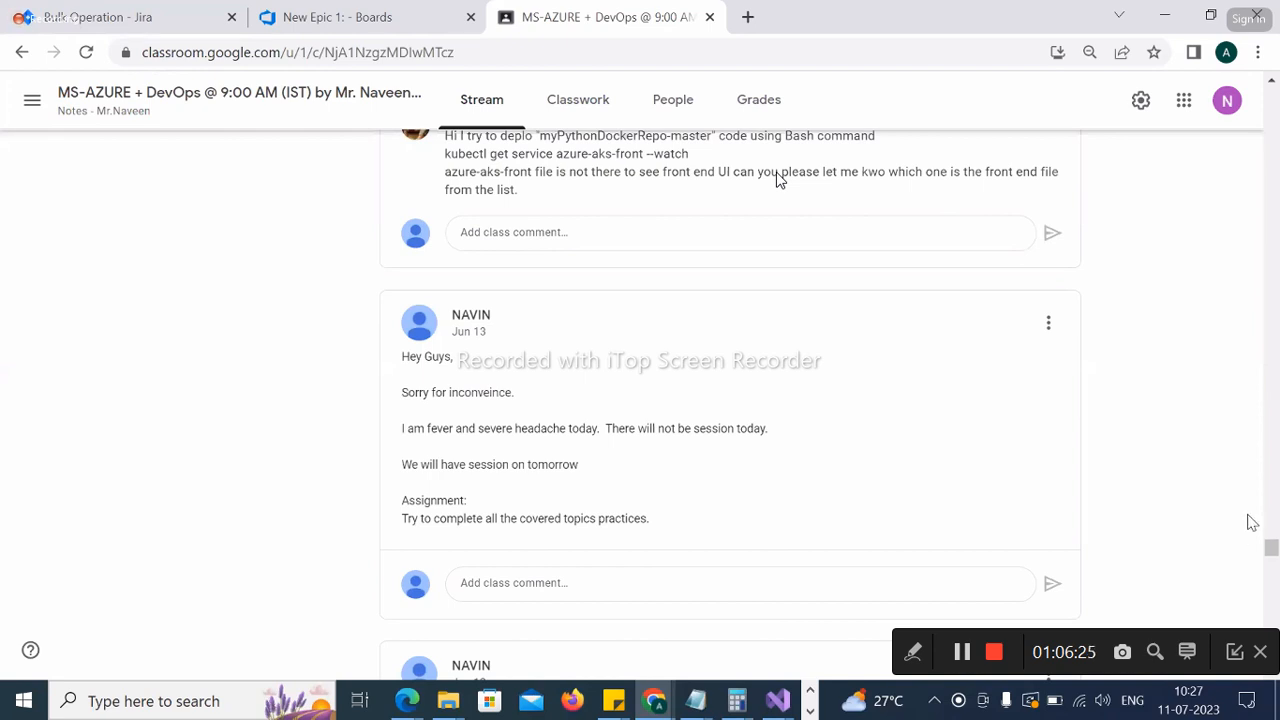
scroll(780, 180, up, 5)
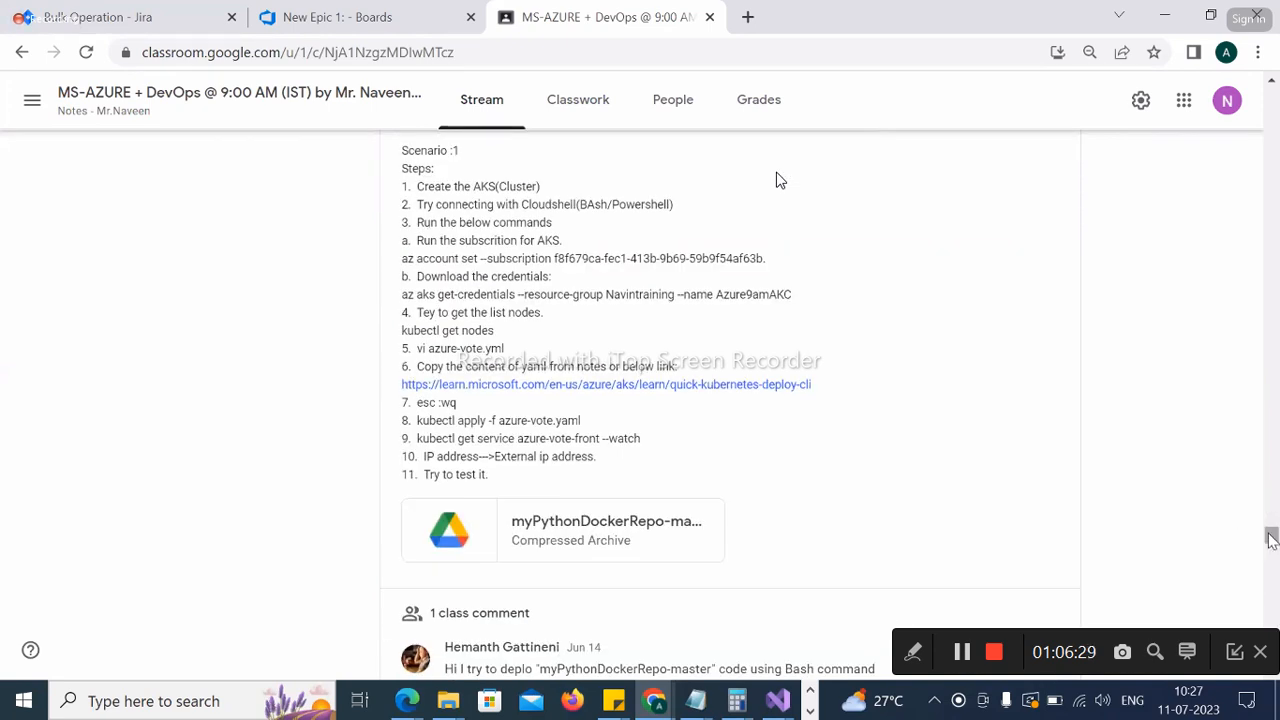
scroll(780, 180, down, 10)
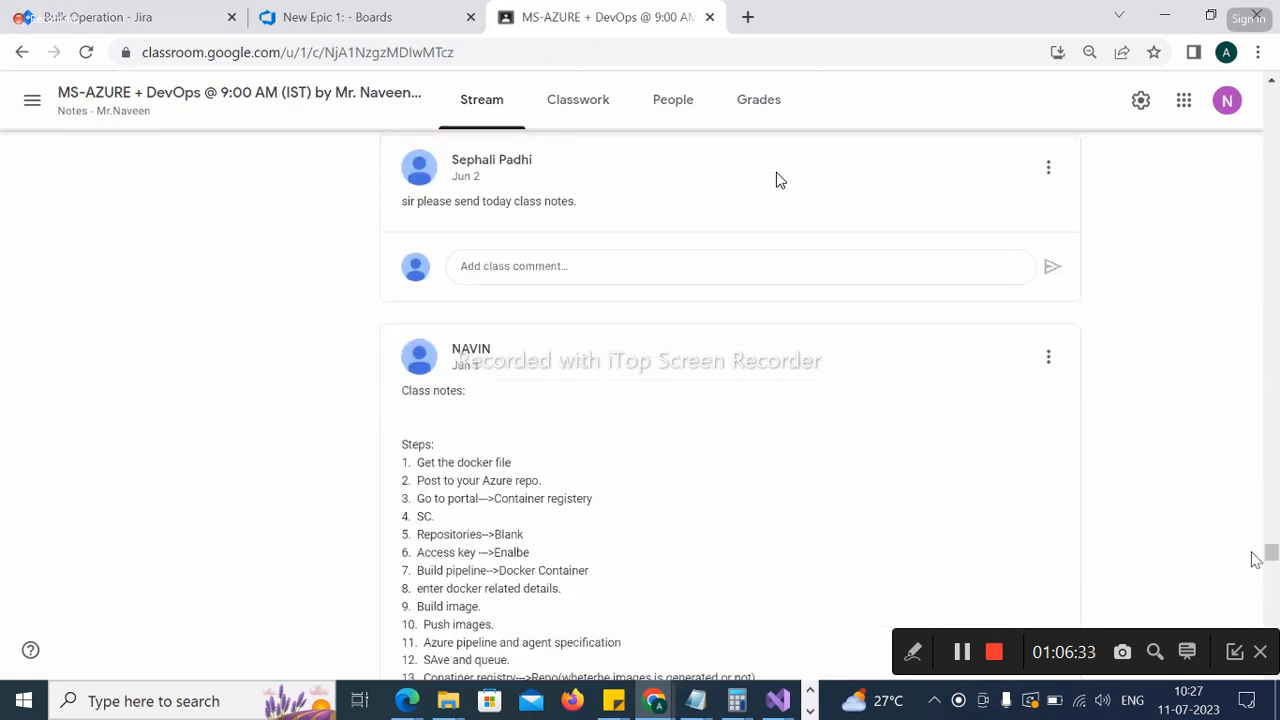
scroll(1268, 556, down, 10)
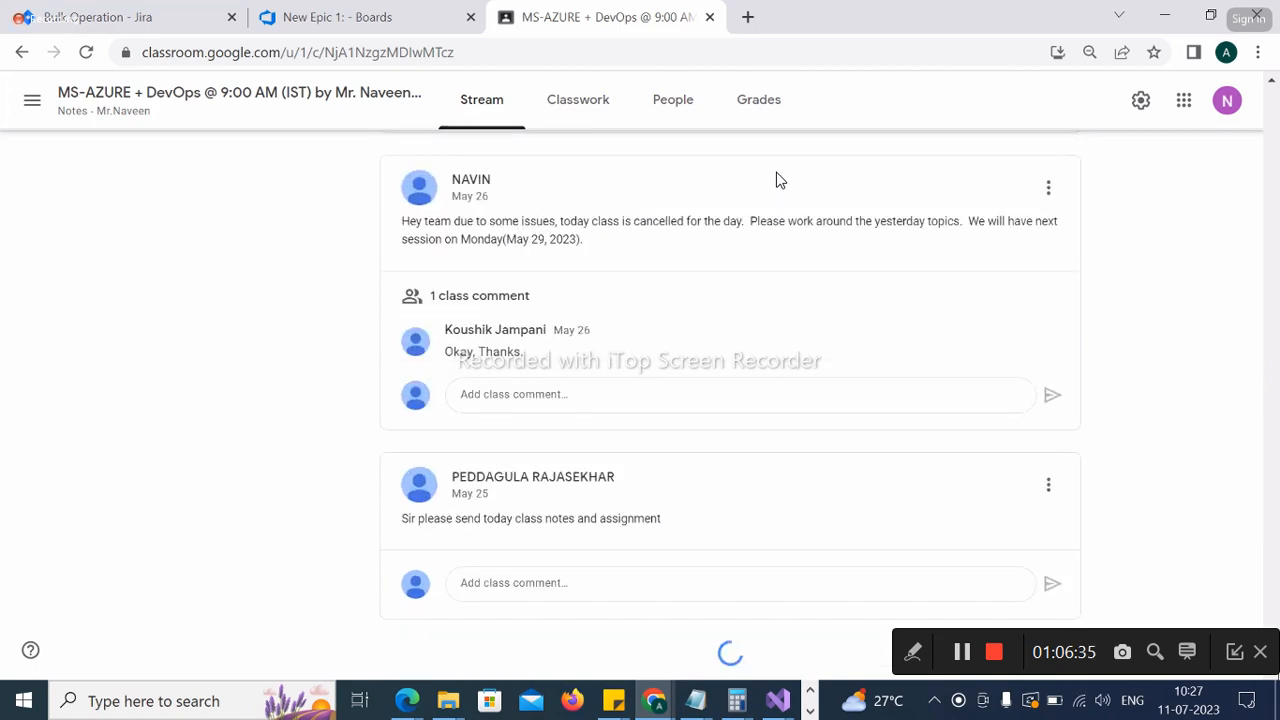
scroll(780, 180, down, 1)
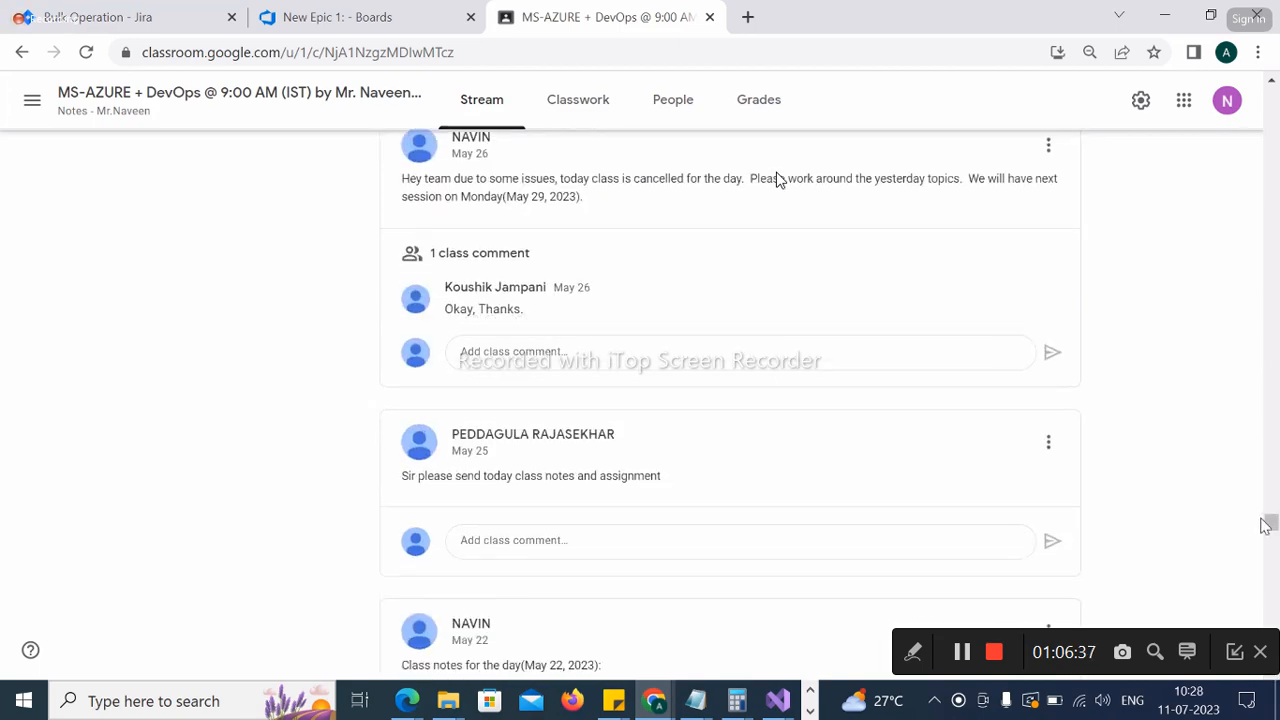
scroll(780, 180, down, 10)
scroll(780, 180, down, 3)
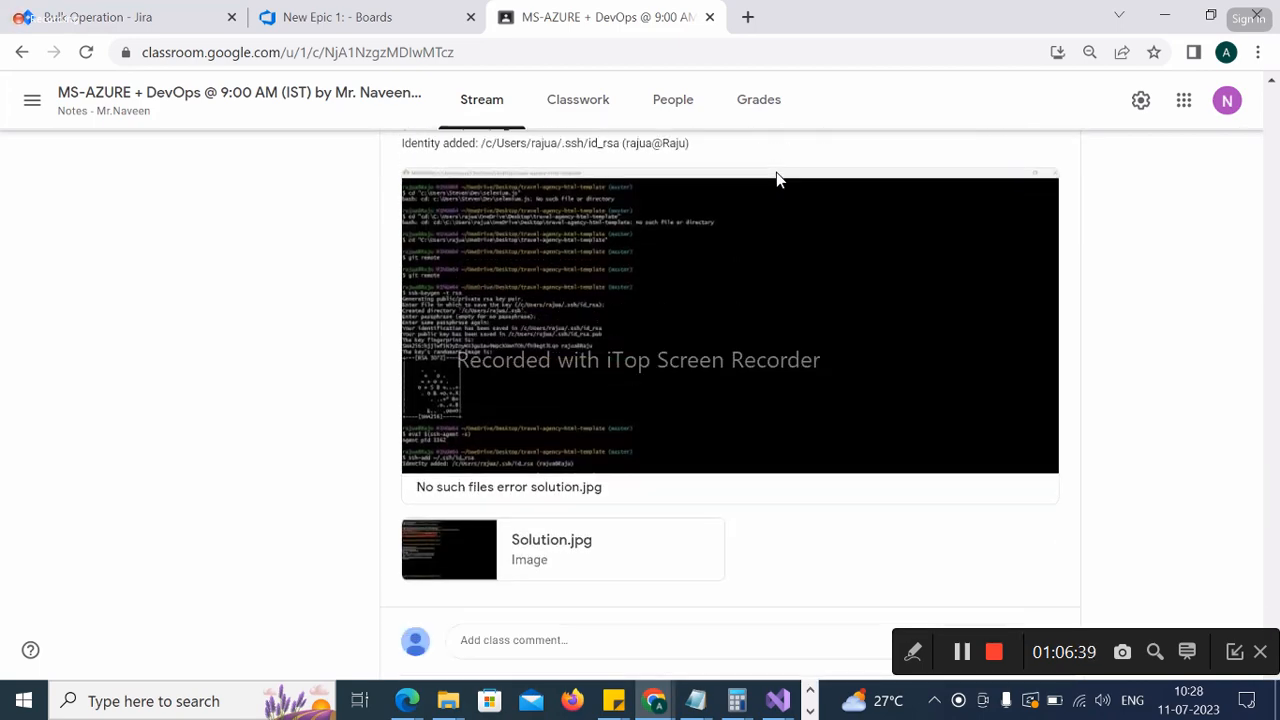
scroll(780, 180, down, 10)
scroll(780, 180, down, 10)
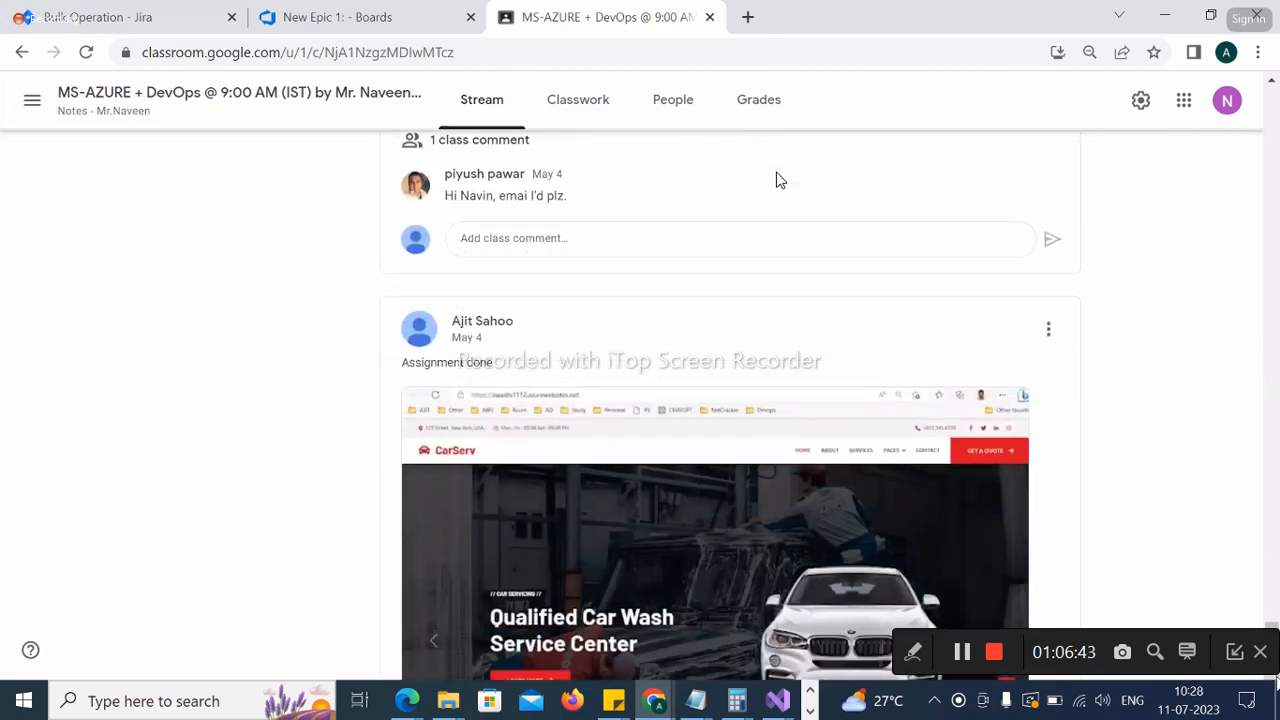
scroll(780, 180, down, 10)
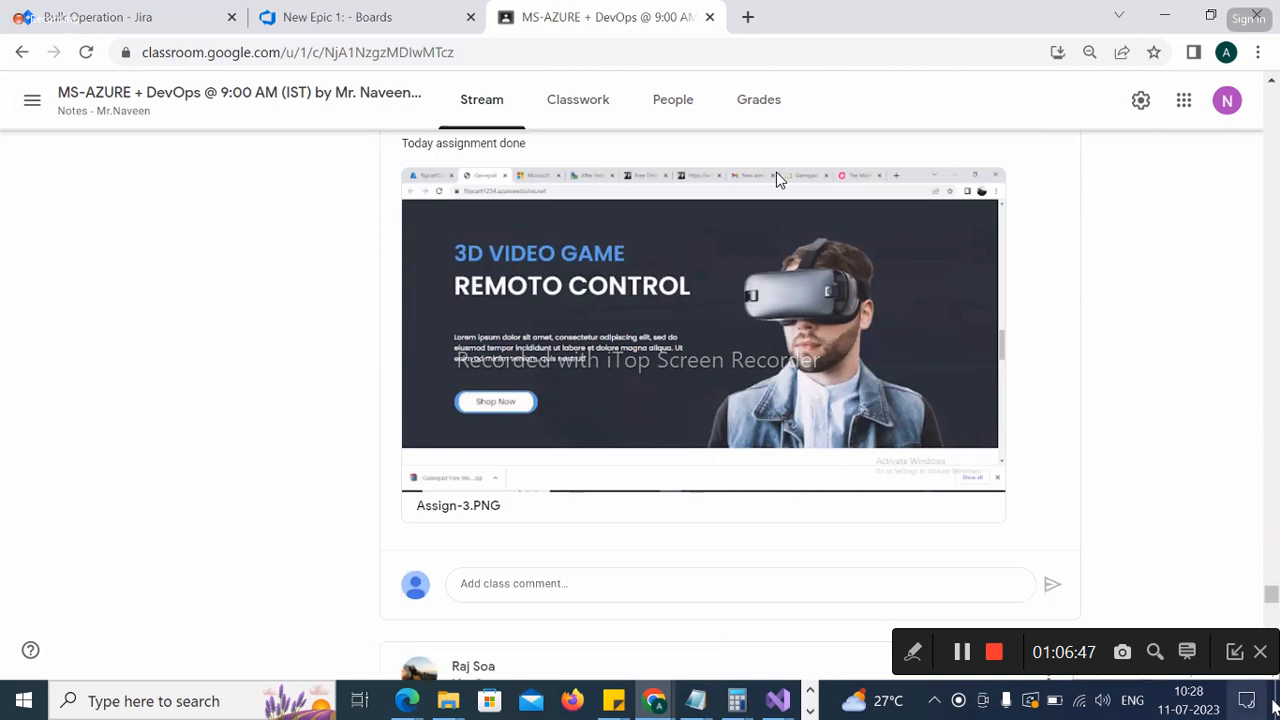
scroll(1270, 592, down, 15)
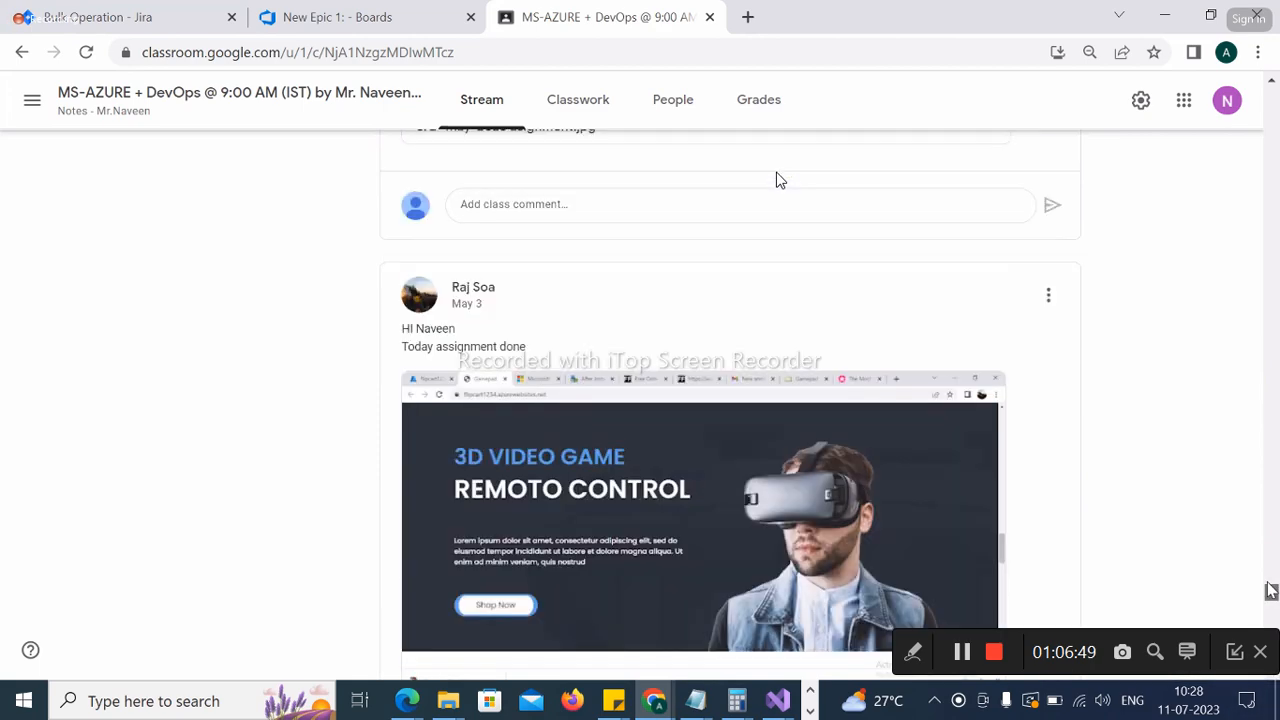
scroll(1270, 582, up, 4)
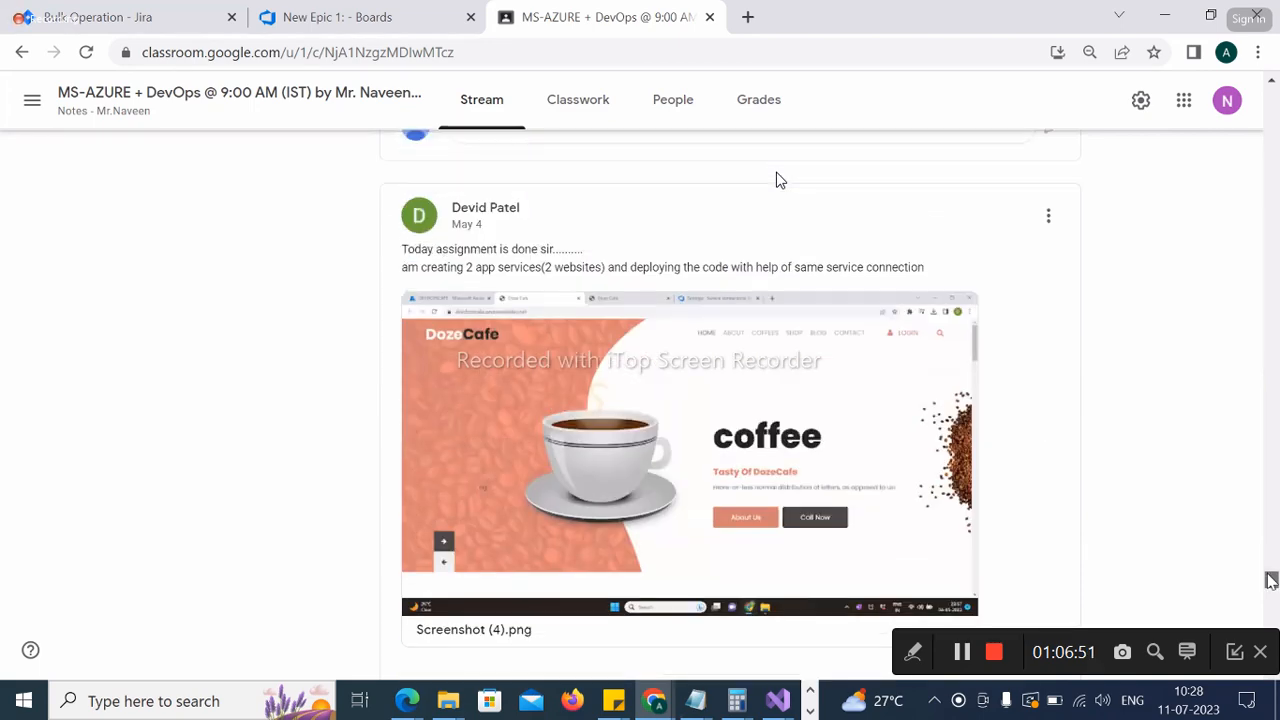
scroll(780, 180, down, 20)
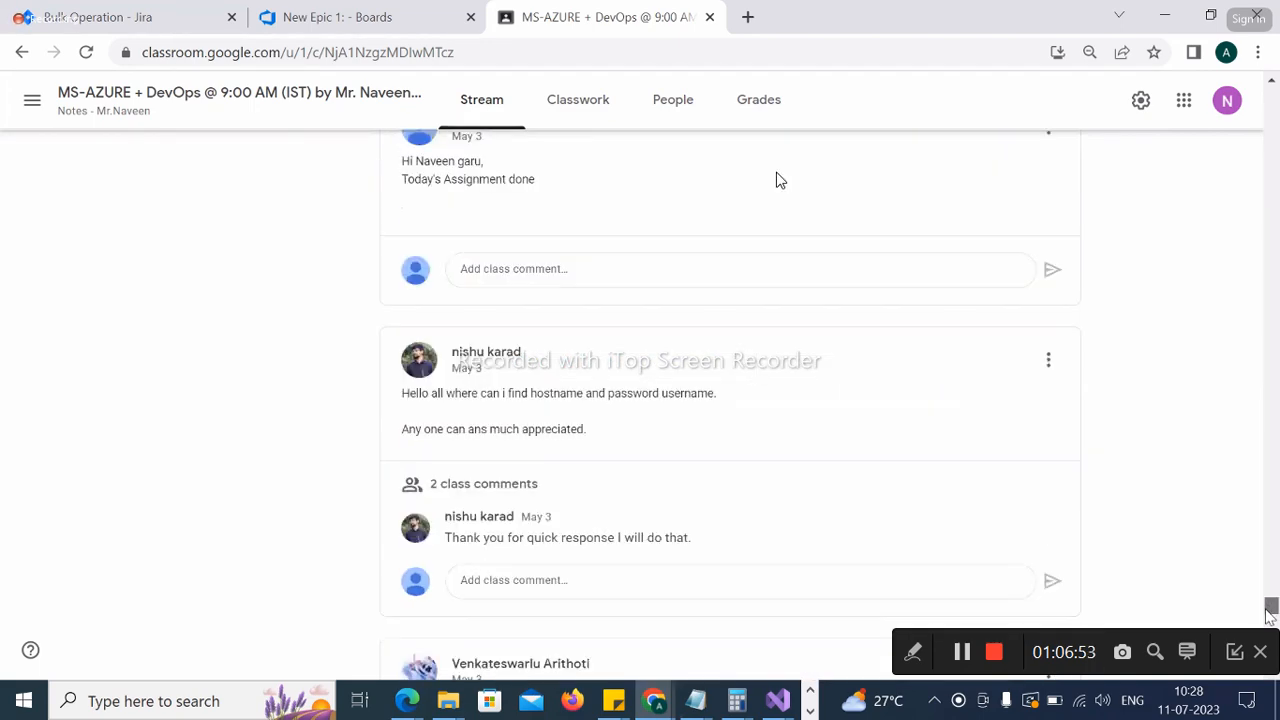
scroll(780, 180, down, 4)
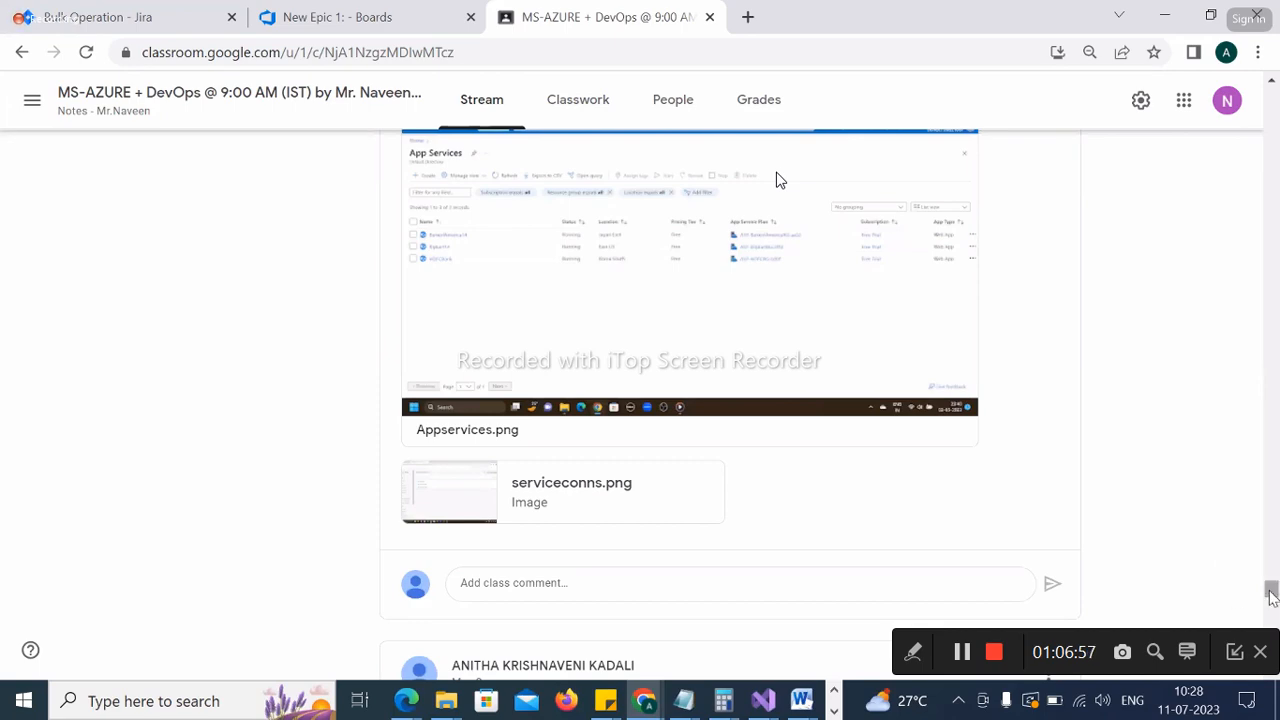
scroll(1270, 610, down, 4)
scroll(780, 180, down, 15)
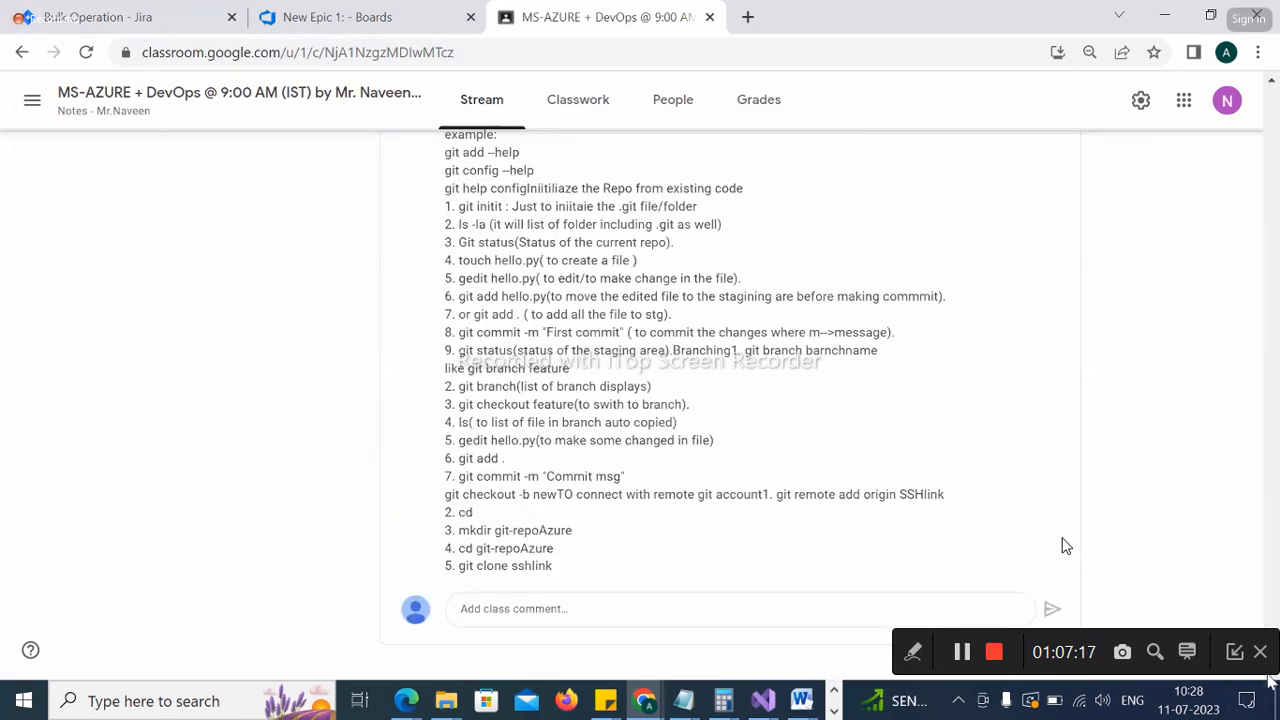
Switch to File Explorer and open the Documents folder
click(445, 700)
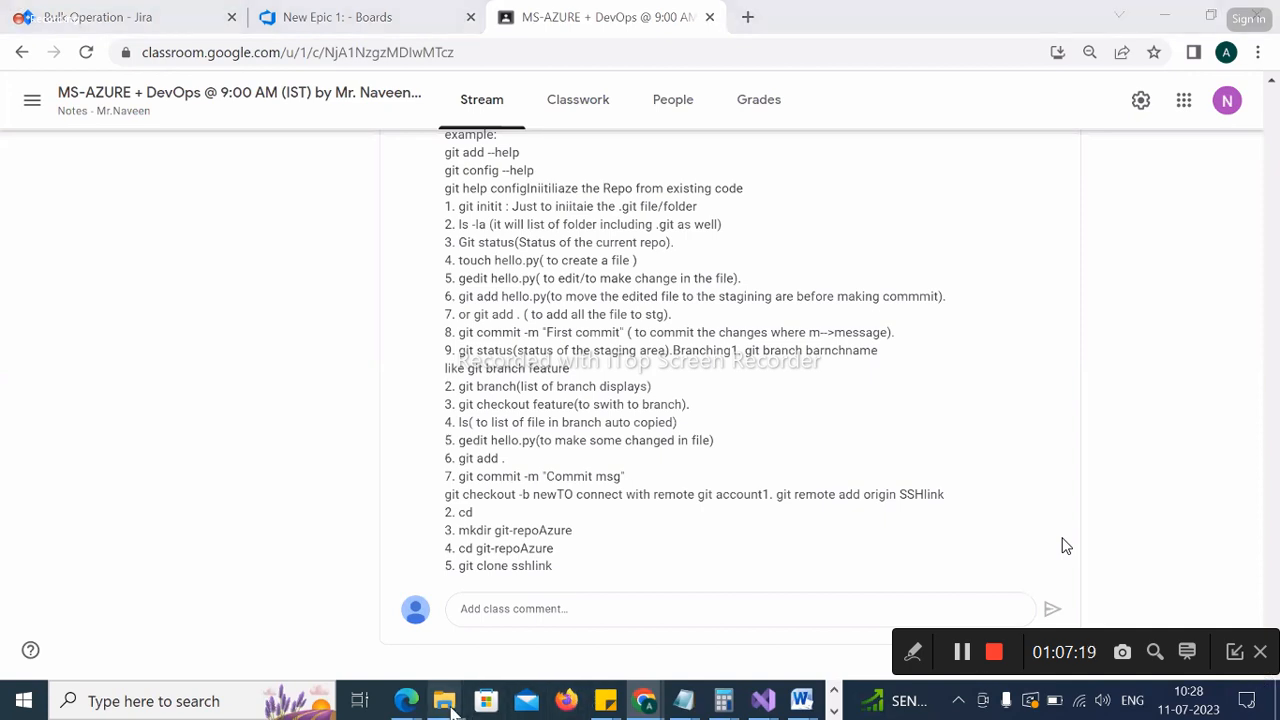
click(363, 629)
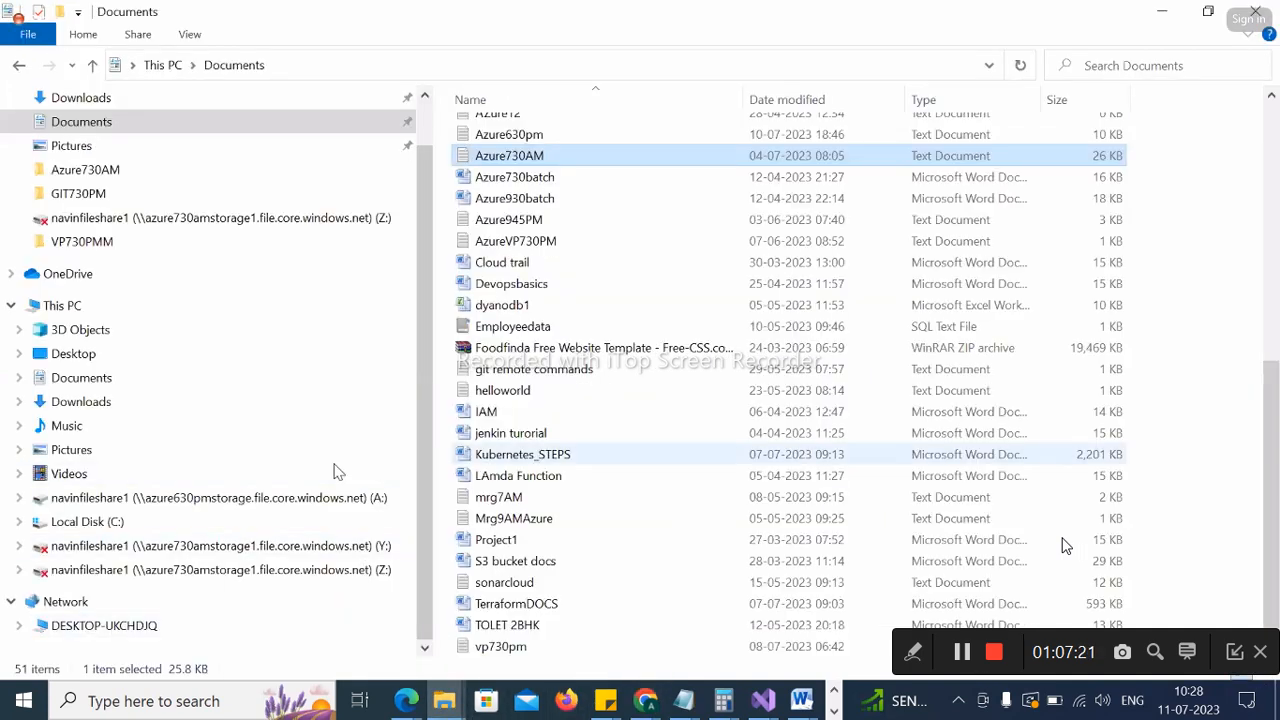
click(86, 100)
click(88, 124)
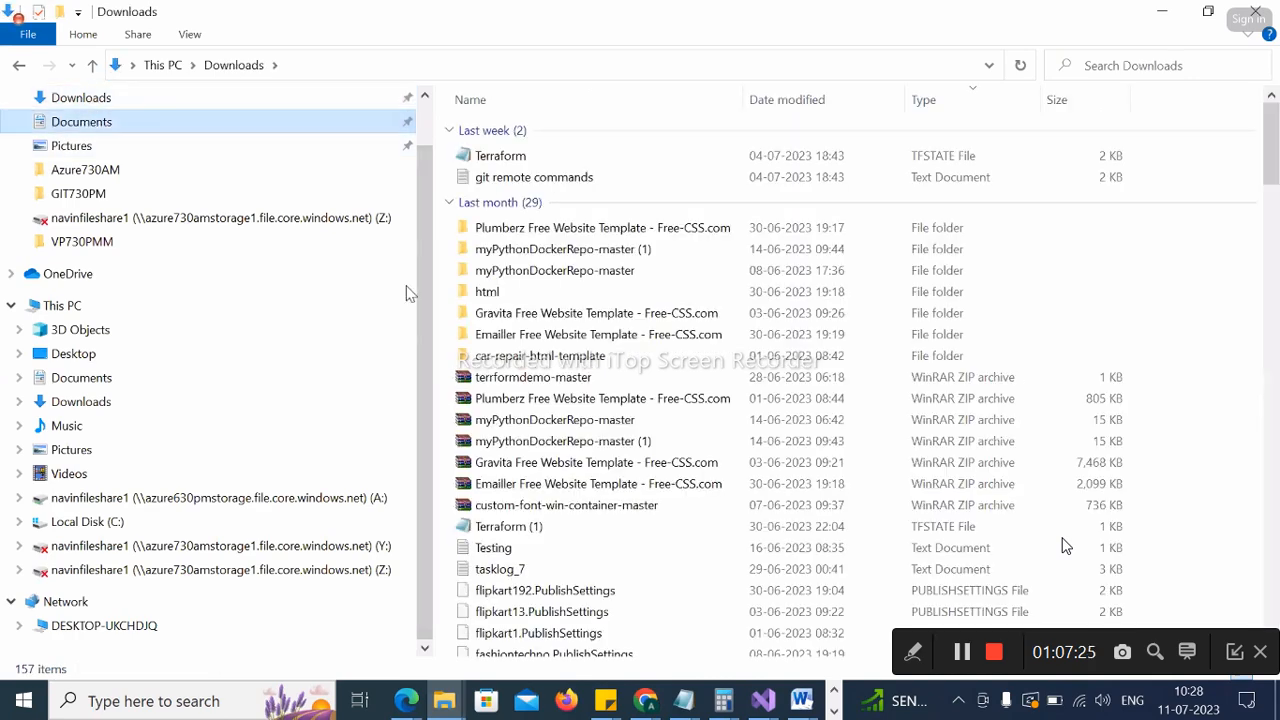
Look through the files and folders in Documents, down to the end of the list and back to the start
click(596, 440)
key(Down)
key(Down)
key(Down)
key(Down)
key(Down)
key(Down)
key(Down)
key(Down)
key(Down)
key(Down)
key(Down)
key(Down)
key(Down)
key(Down)
key(Down)
key(Down)
key(Down)
key(Down)
key(Down)
key(Down)
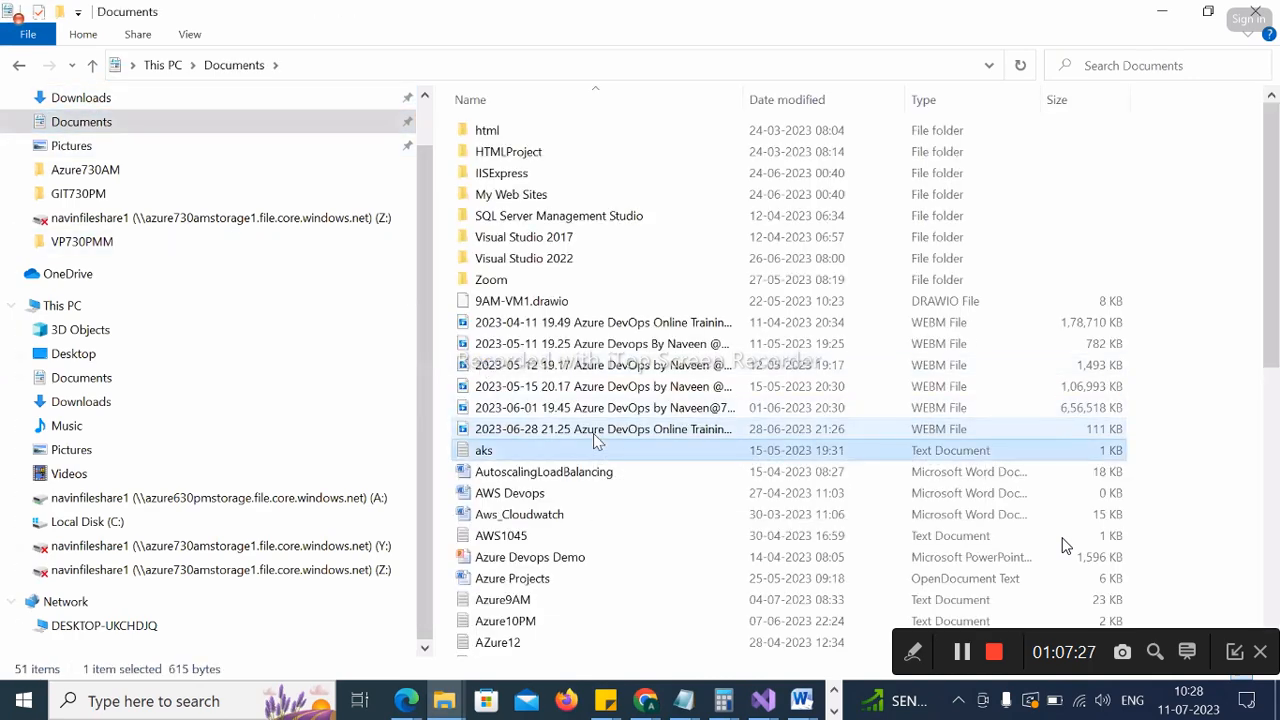
key(Down)
key(Down)
key(Down)
key(Down)
key(Down)
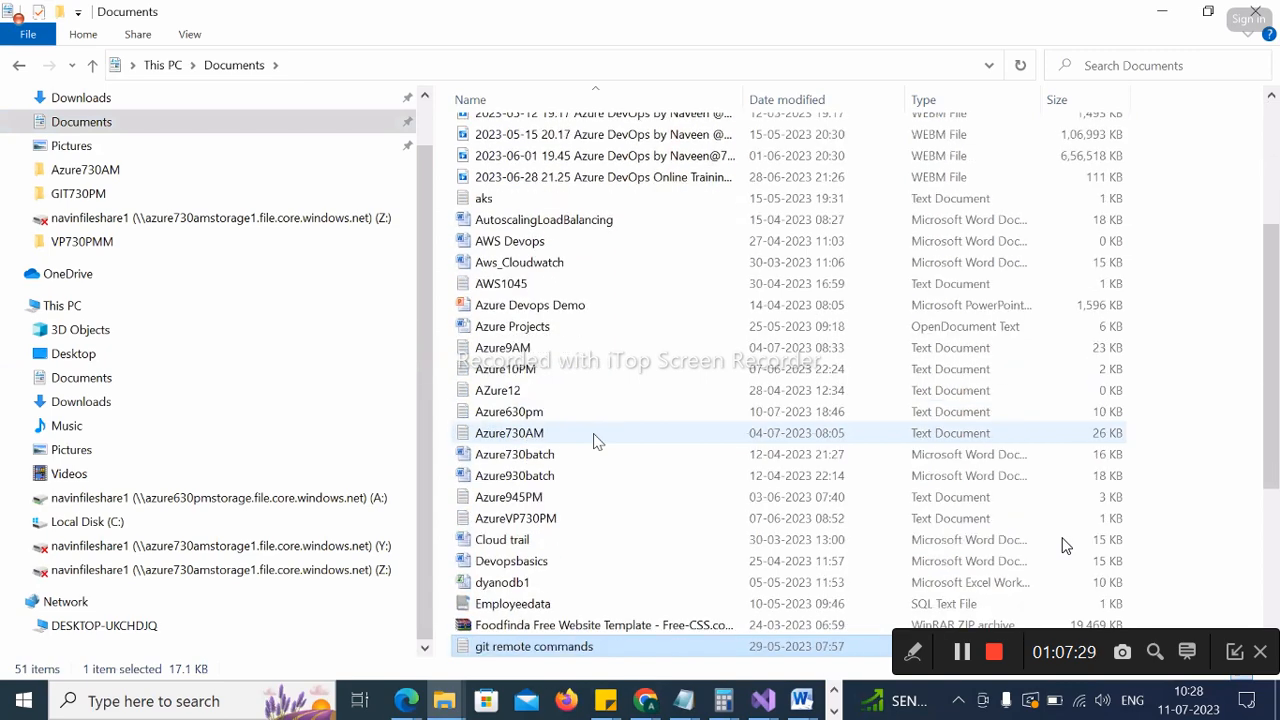
key(Down)
key(Down)
key(Down)
key(Down)
key(Down)
key(Down)
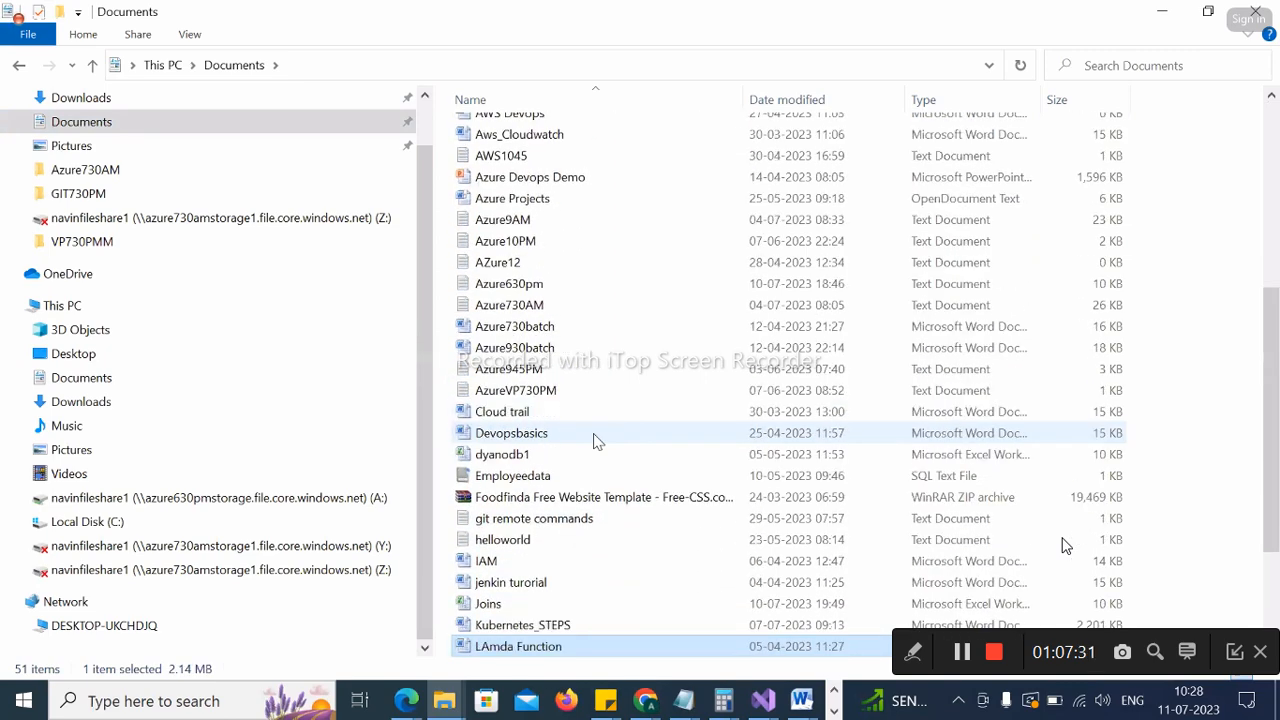
key(Down)
key(Down)
key(Down)
key(Down)
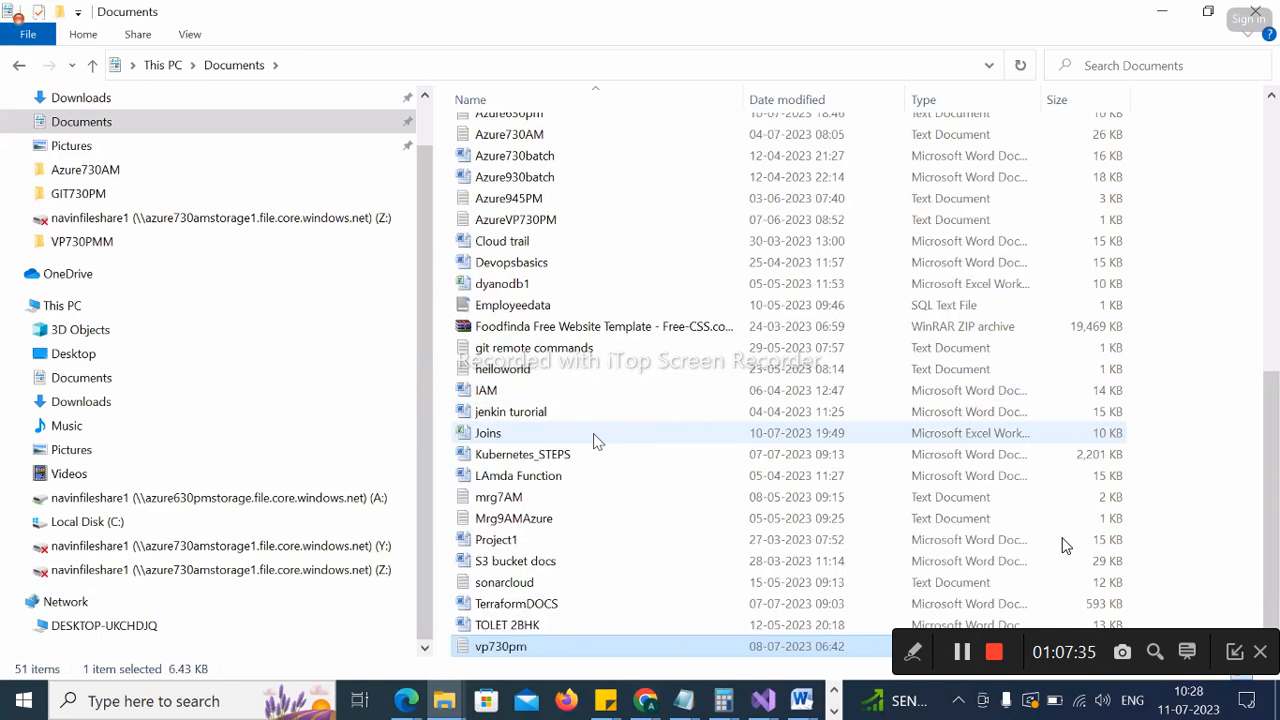
key(Up)
key(Up)
key(Up)
key(Up)
key(Up)
key(Up)
key(Up)
key(Up)
key(Up)
key(Up)
key(Up)
key(Up)
key(Up)
key(Up)
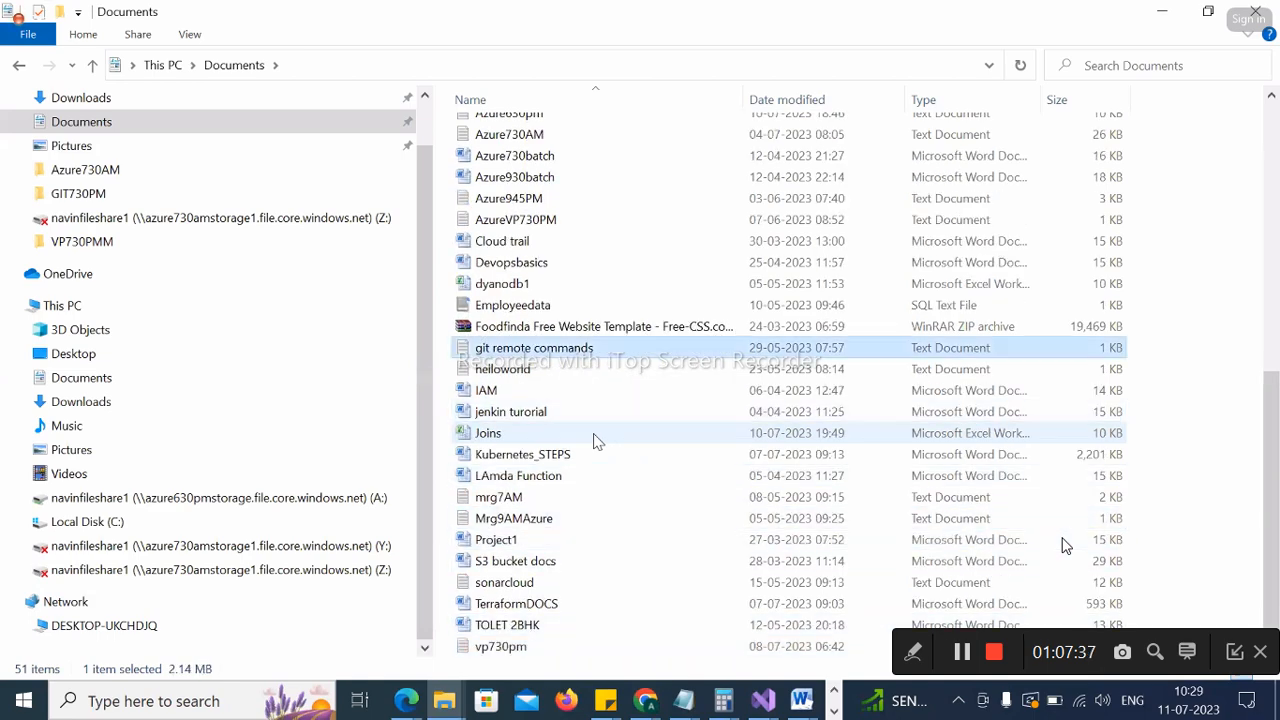
key(Up)
key(Up)
key(Up)
key(Up)
key(Up)
key(Up)
key(Up)
key(Up)
key(Up)
key(Up)
key(Up)
key(Up)
key(Up)
key(Up)
key(Up)
key(Up)
key(Up)
key(Up)
key(Up)
key(Up)
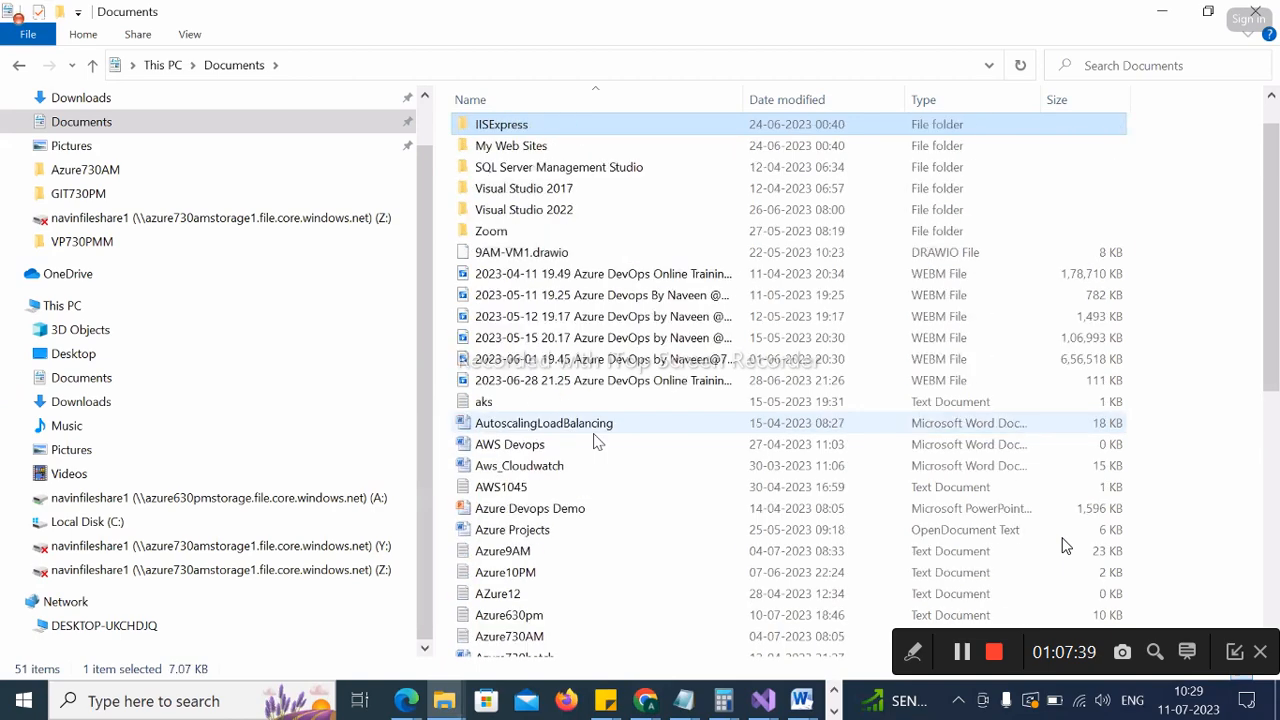
key(Up)
key(Up)
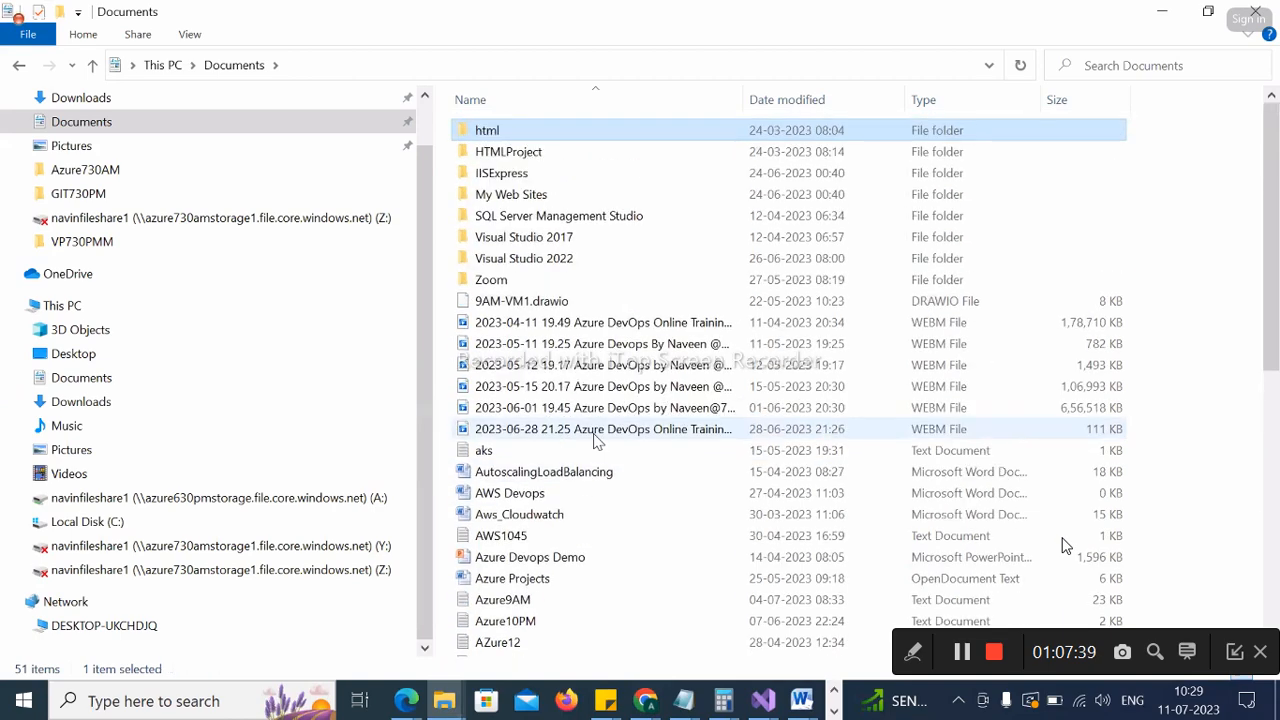
Open the 730-repo1 diagram from the Pictures folder for viewing
click(71, 145)
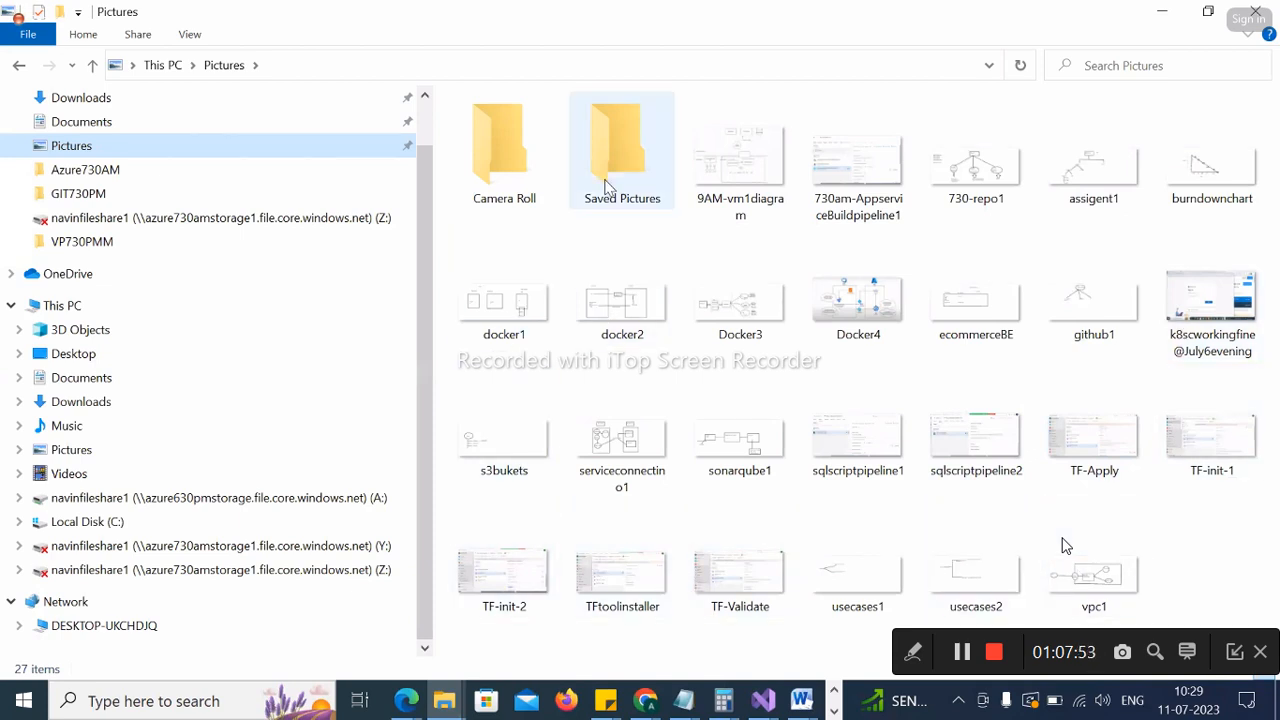
double_click(994, 182)
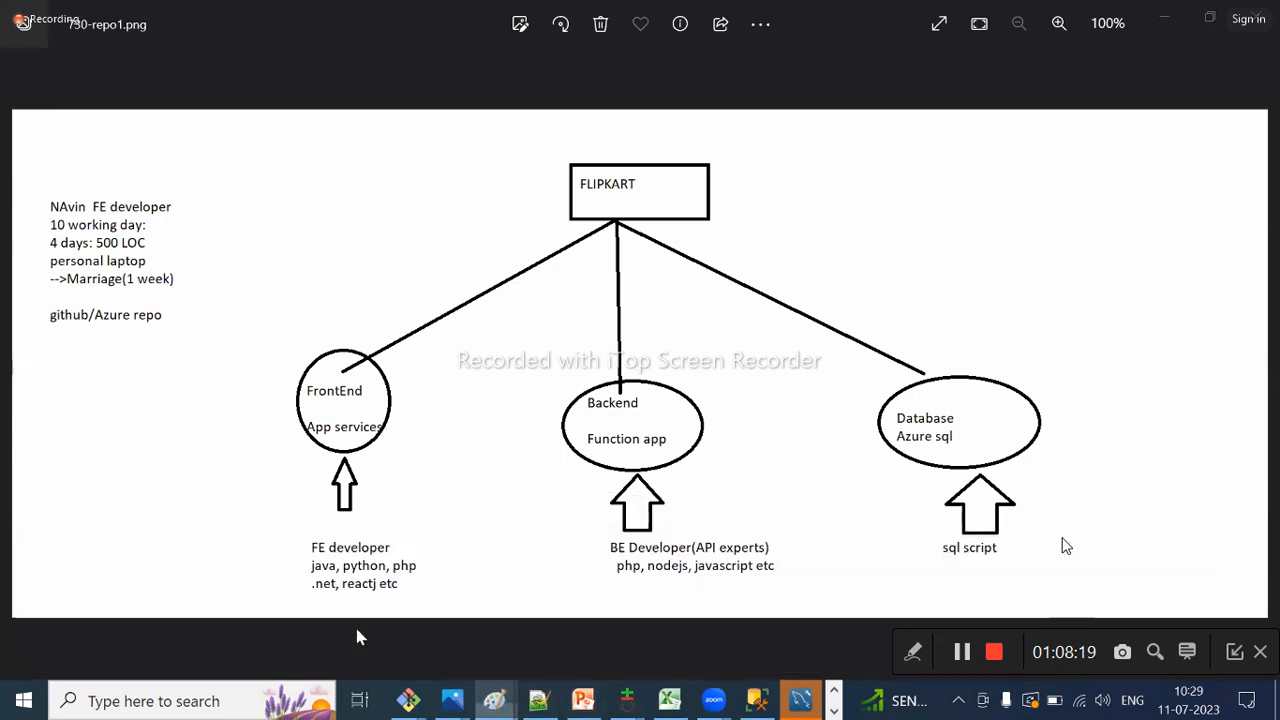
Switch to Paint, start a new blank drawing without saving the old diagram, and choose the Rectangle shape
click(358, 637)
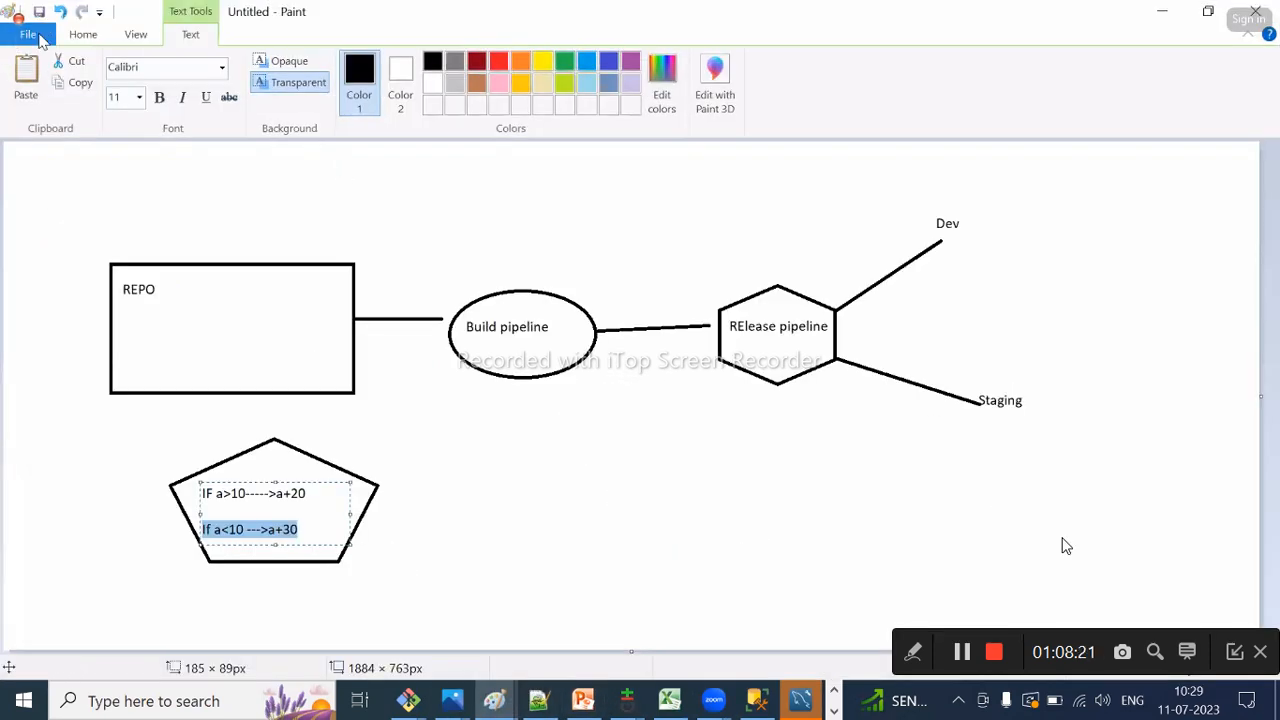
click(31, 36)
click(55, 65)
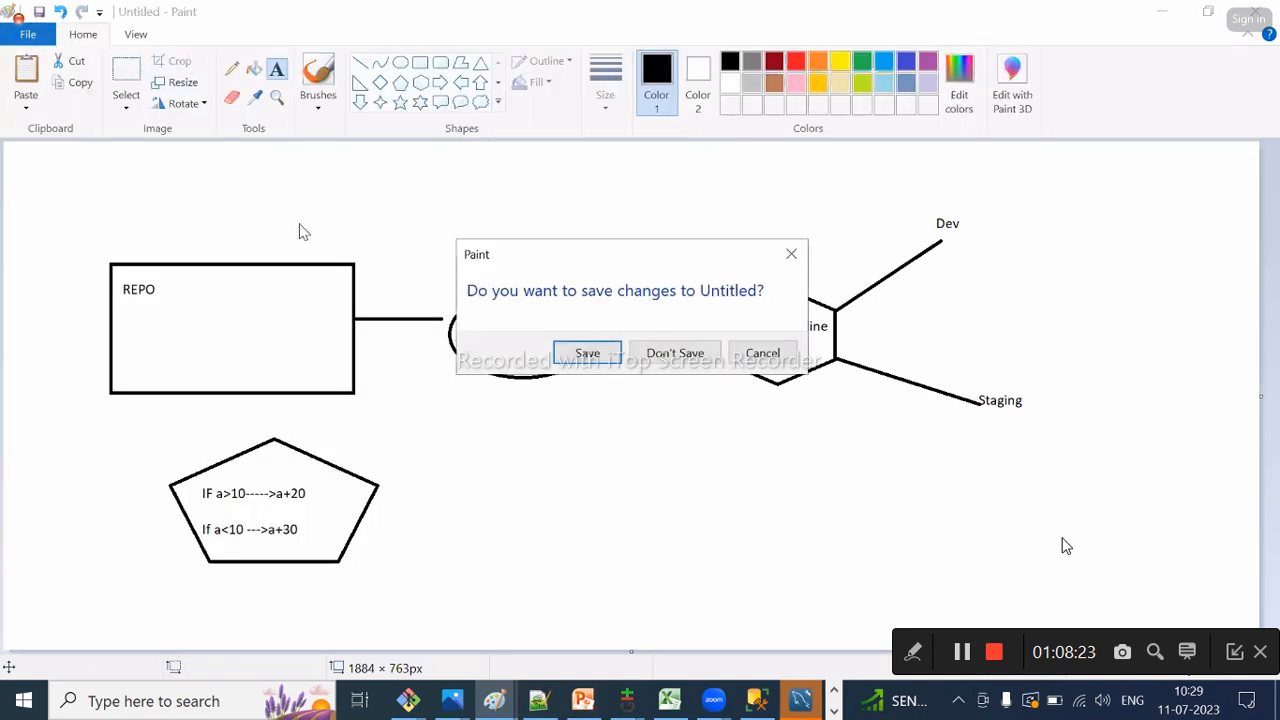
click(666, 354)
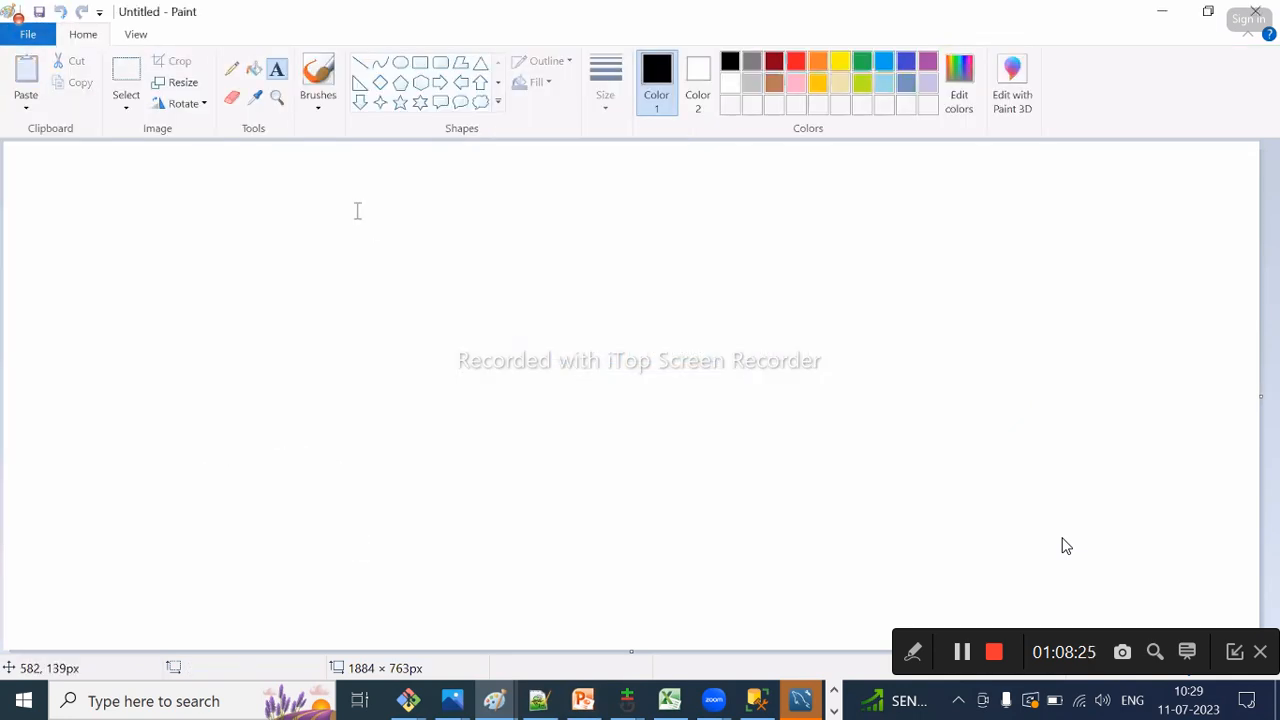
click(420, 63)
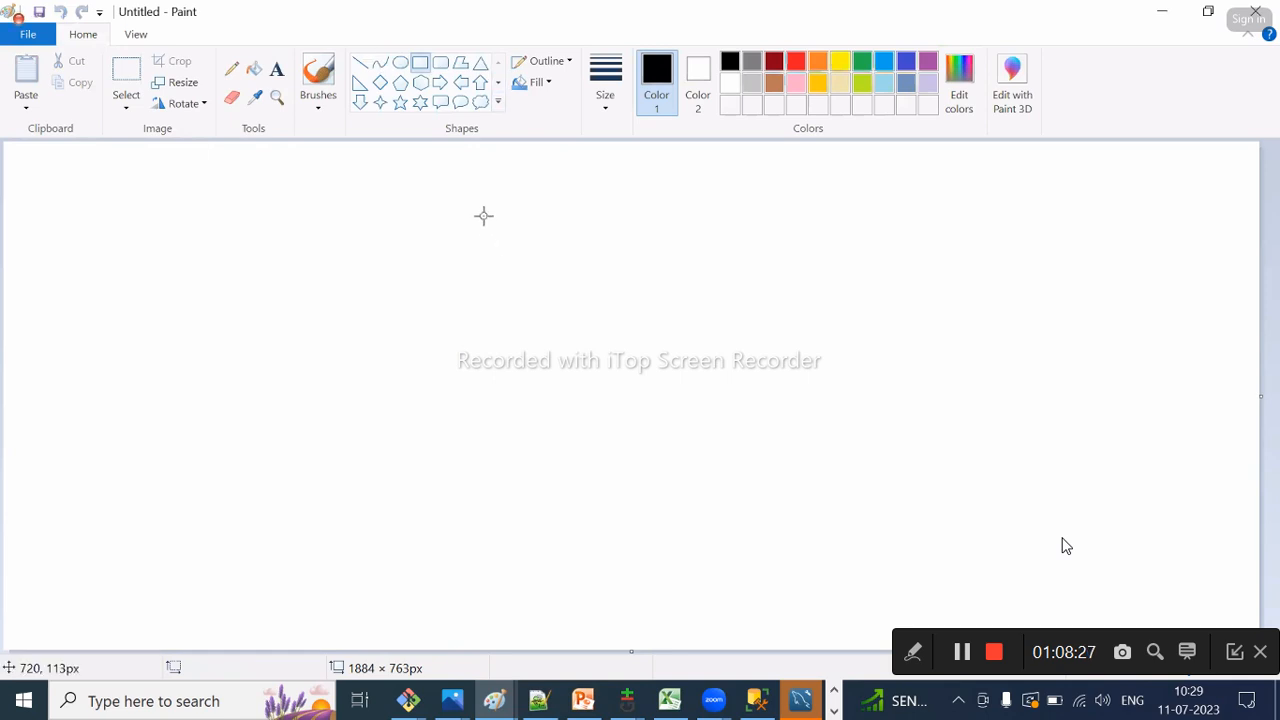
Draw a rectangle about 363 × 87 px near the canvas's upper middle and label it "BBC Telecast"
mouse_move(475, 194)
mouse_down()
mouse_move(557, 243)
mouse_move(675, 261)
mouse_move(717, 252)
mouse_up()
click(277, 68)
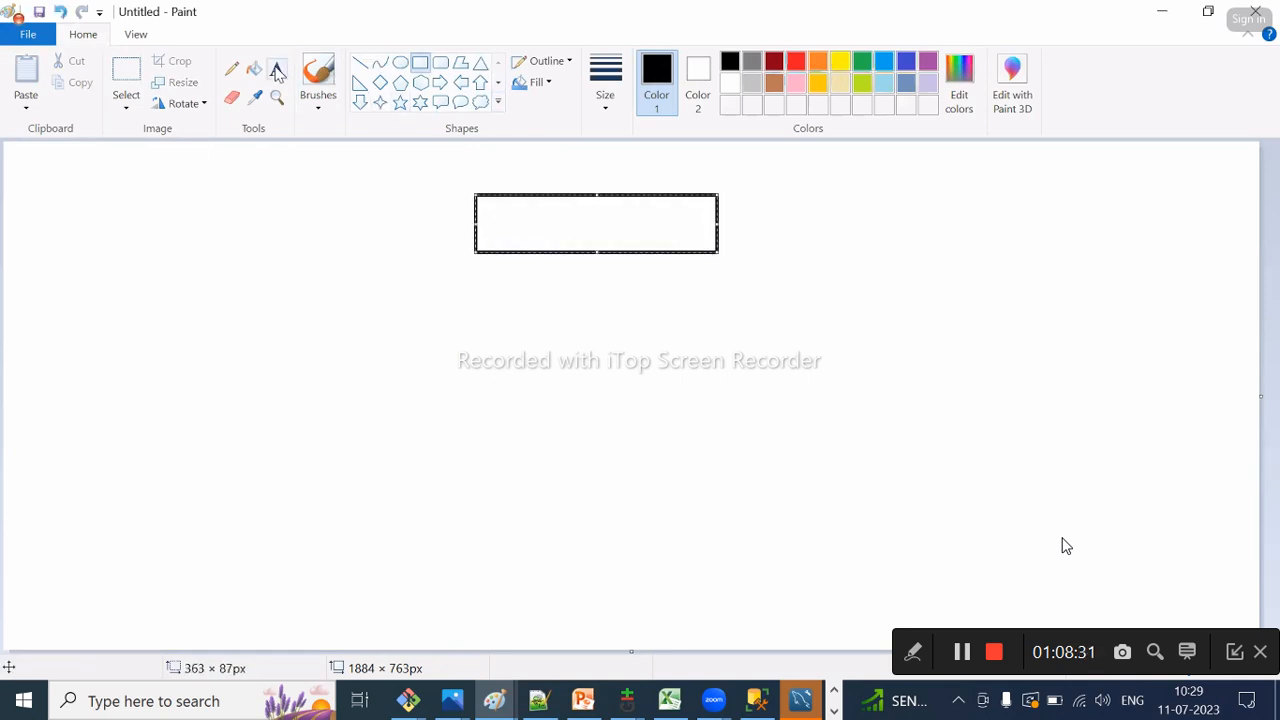
drag(492, 204, 685, 240)
text(BBC )
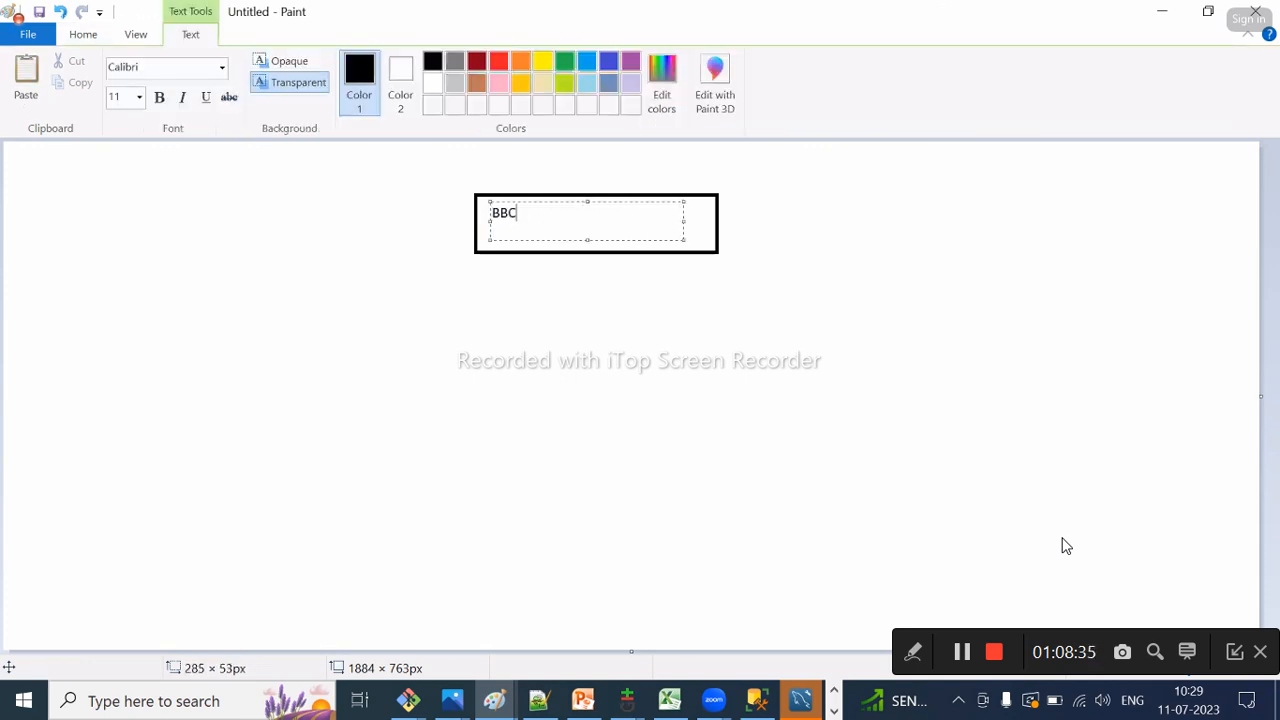
text(Telecast)
click(683, 297)
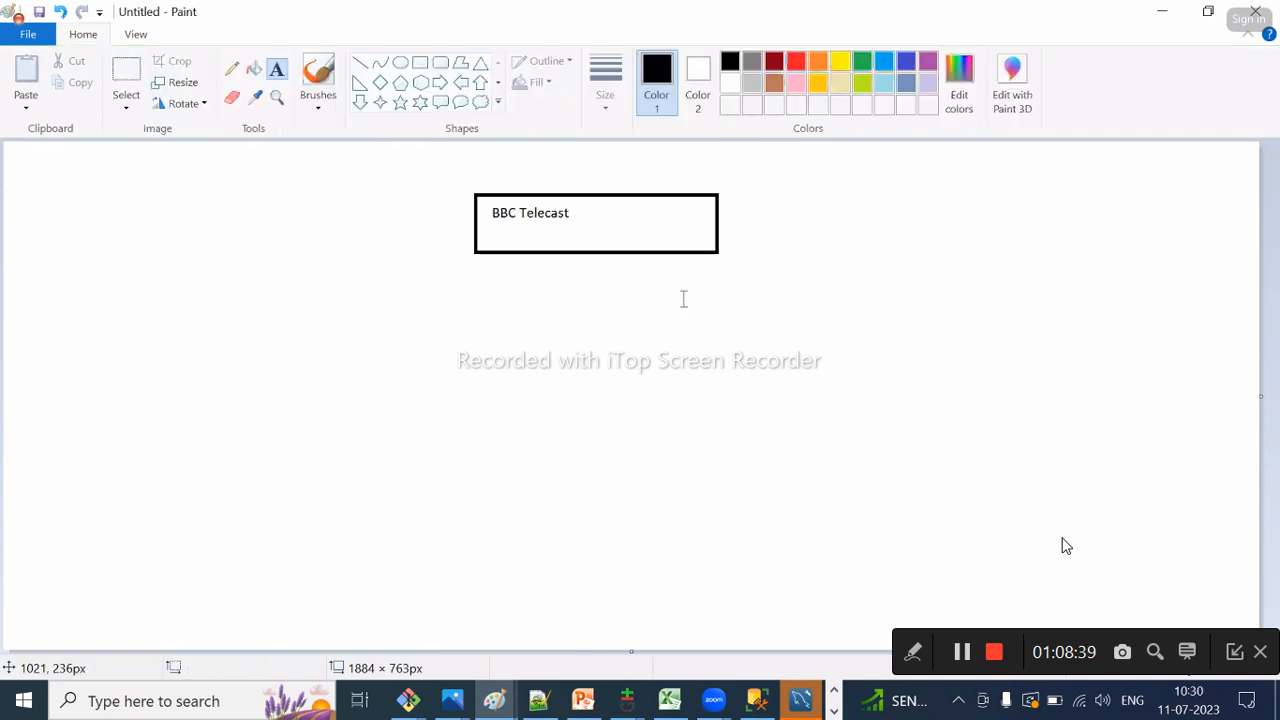
click(360, 62)
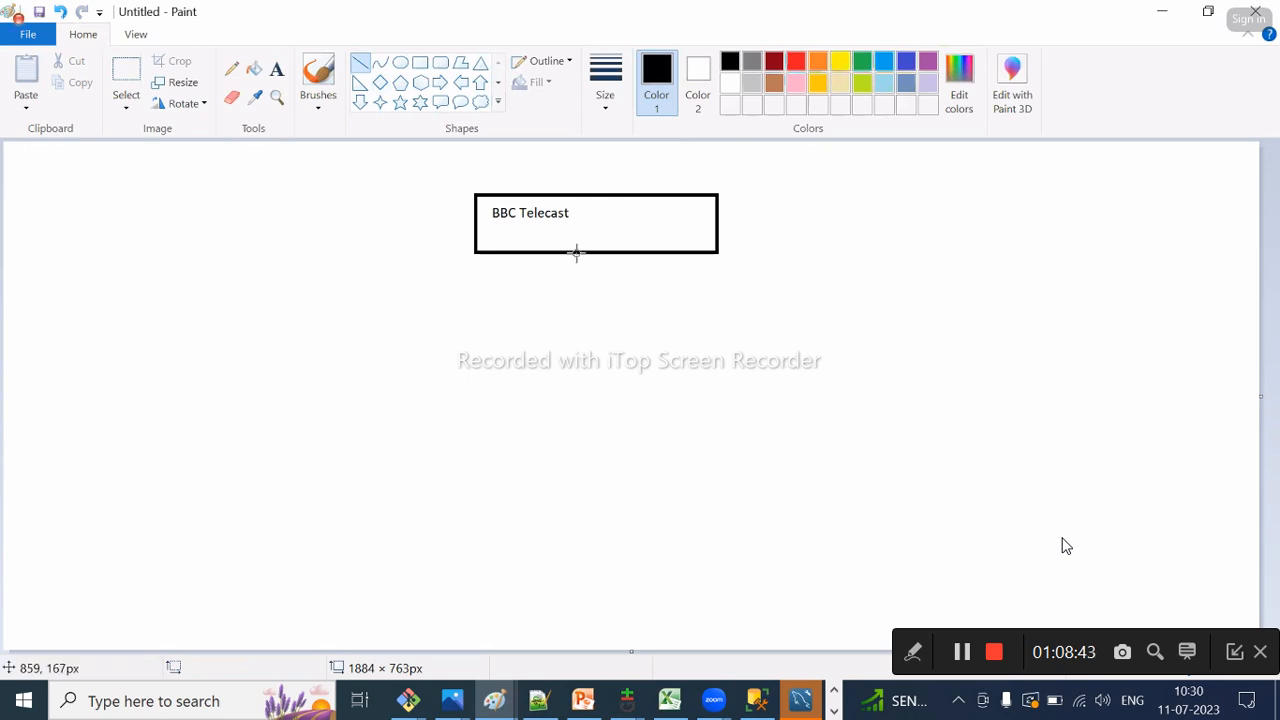
mouse_move(575, 253)
mouse_down()
mouse_move(371, 349)
mouse_move(418, 321)
mouse_up()
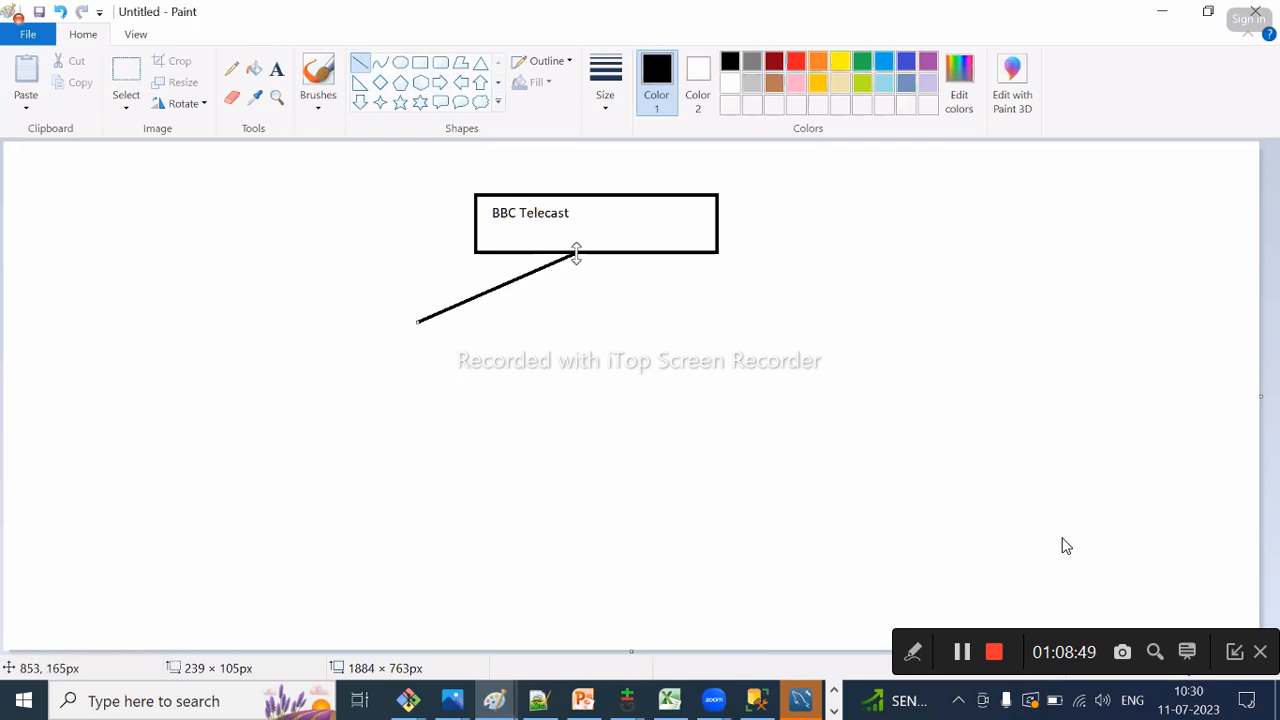
drag(576, 254, 569, 267)
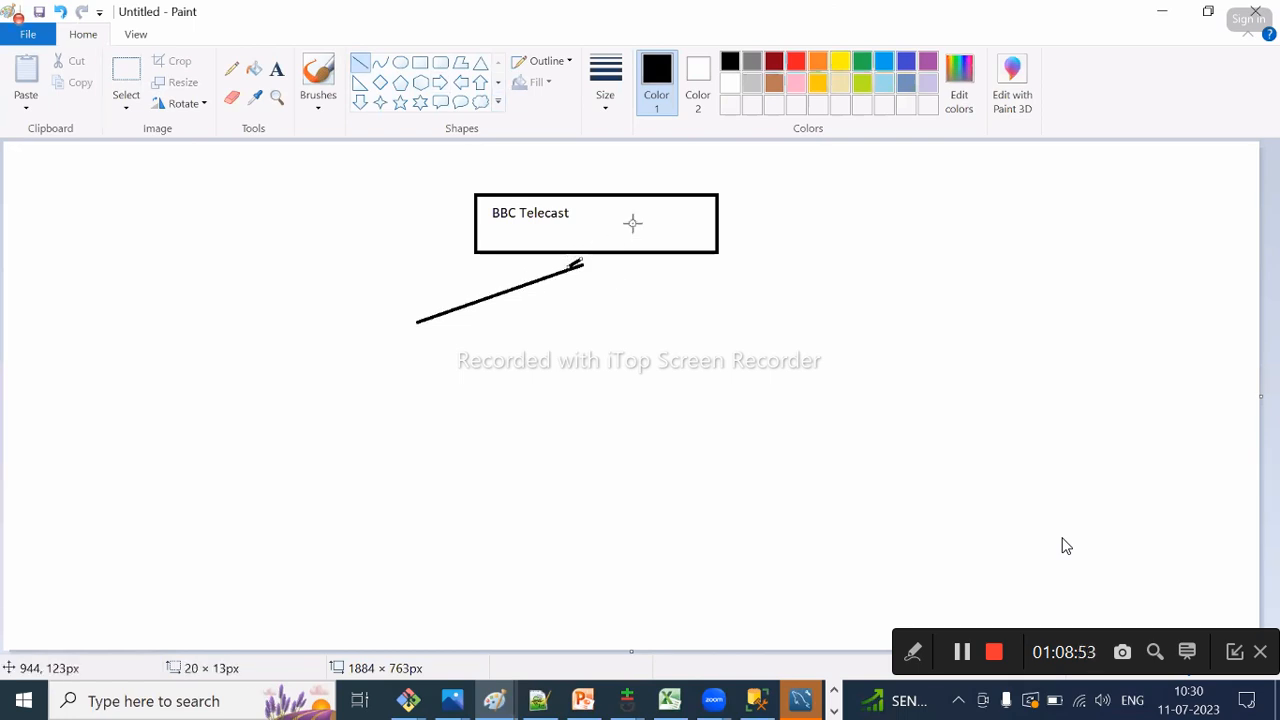
key(ctrl+z)
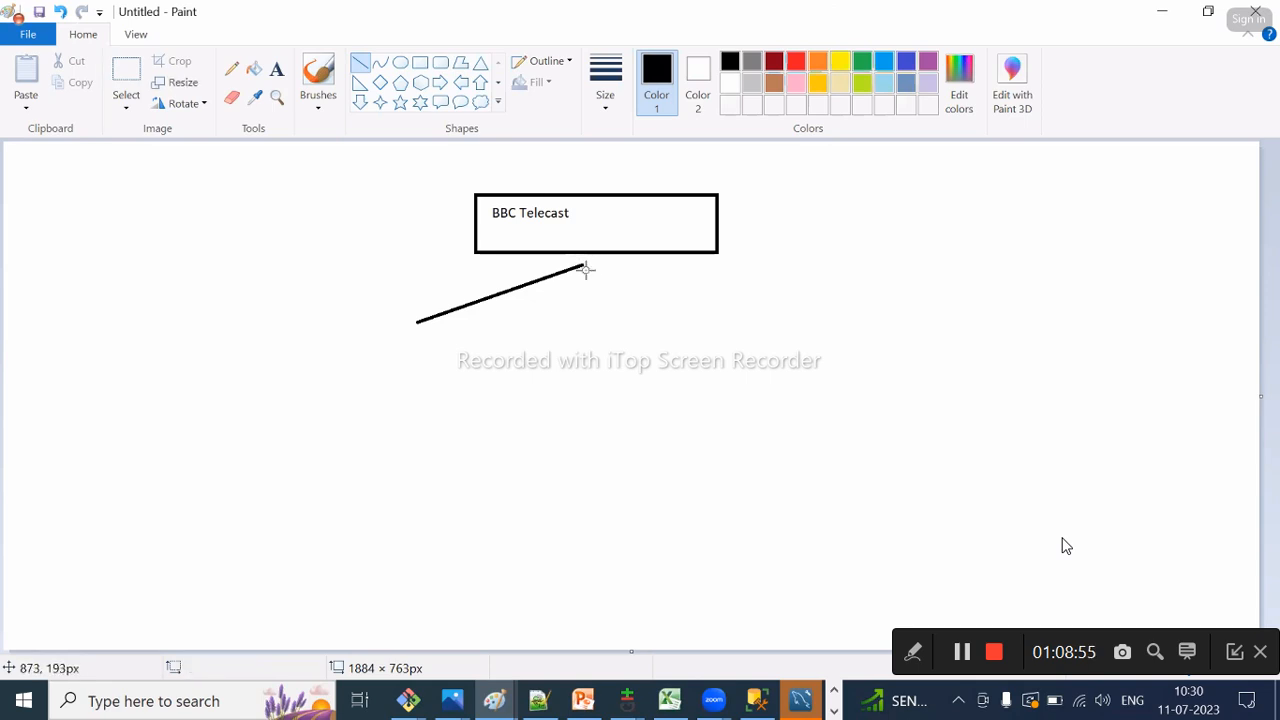
key(ctrl+z)
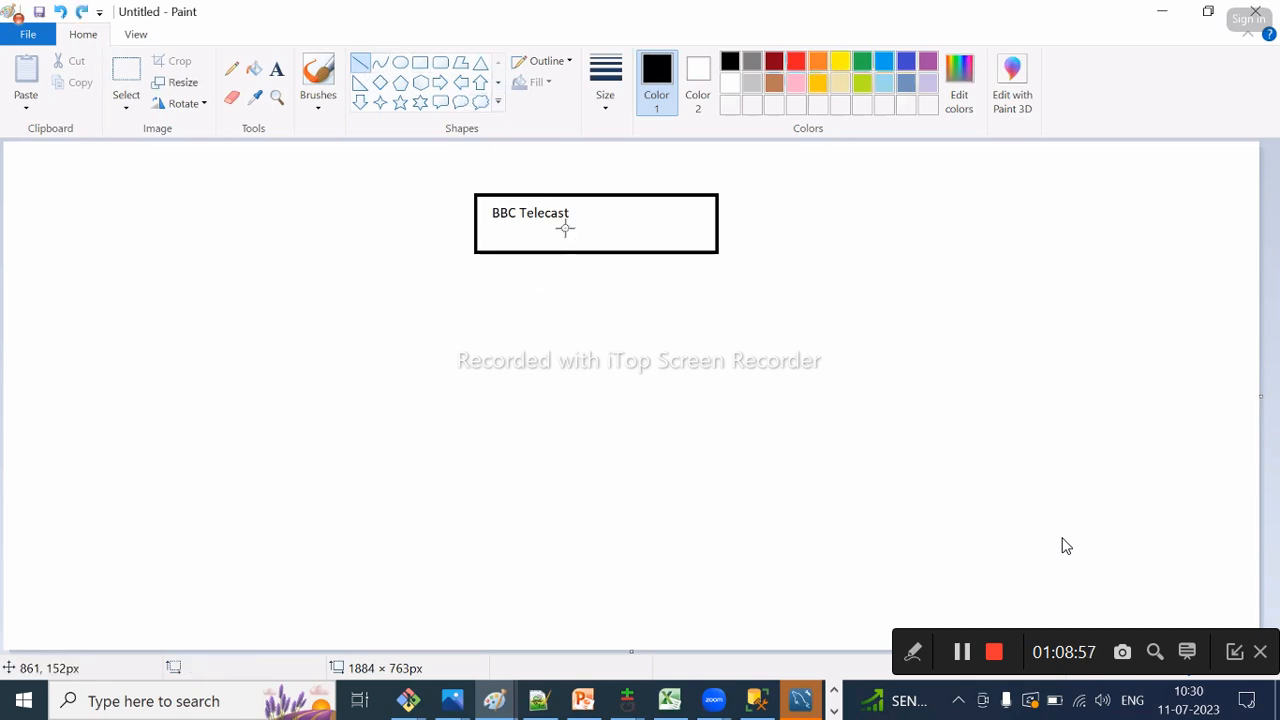
Draw a vertical line about 143 px down from the BBC Telecast box and a horizontal line about 409 px long across its lower end
drag(576, 254, 574, 348)
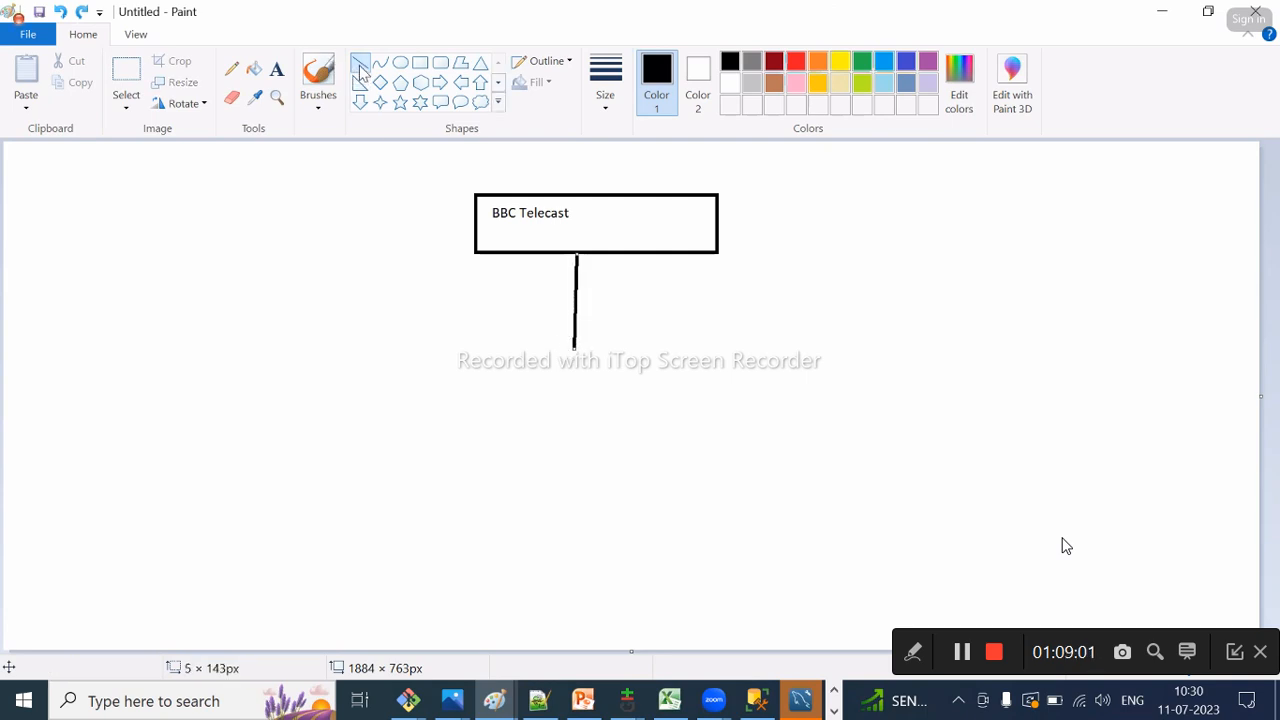
drag(444, 359, 765, 359)
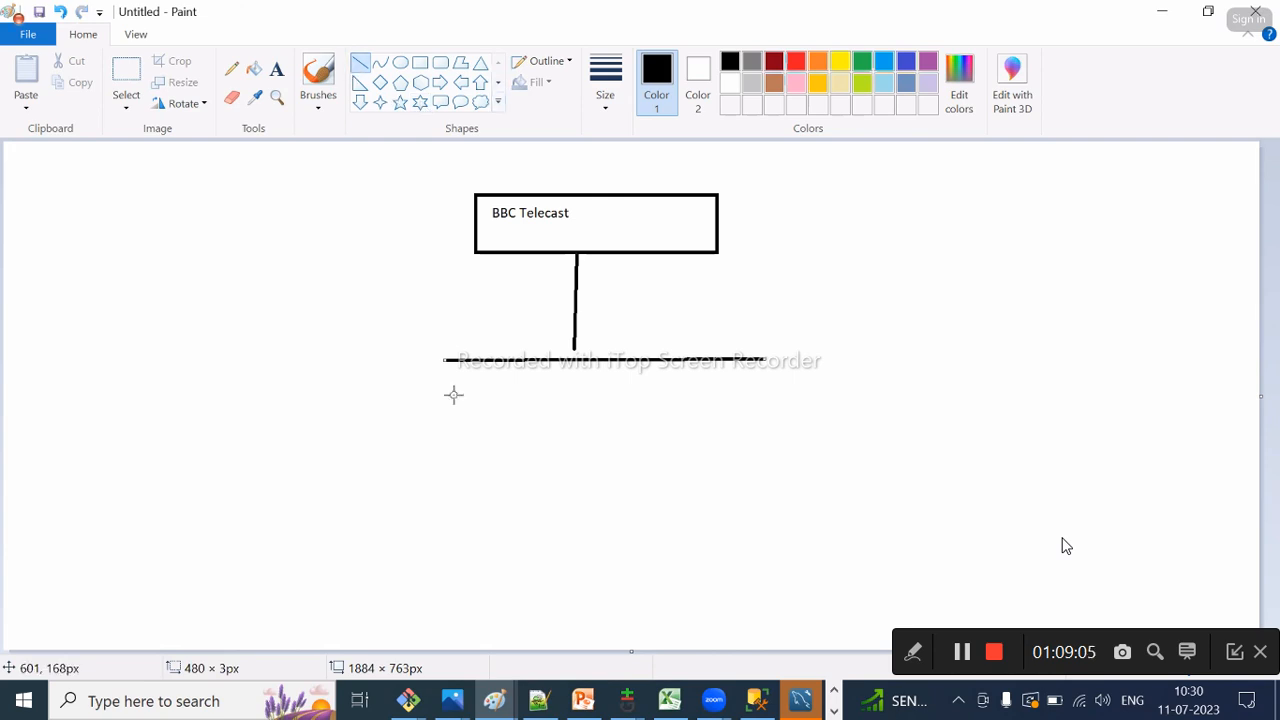
click(442, 361)
key(ctrl+z)
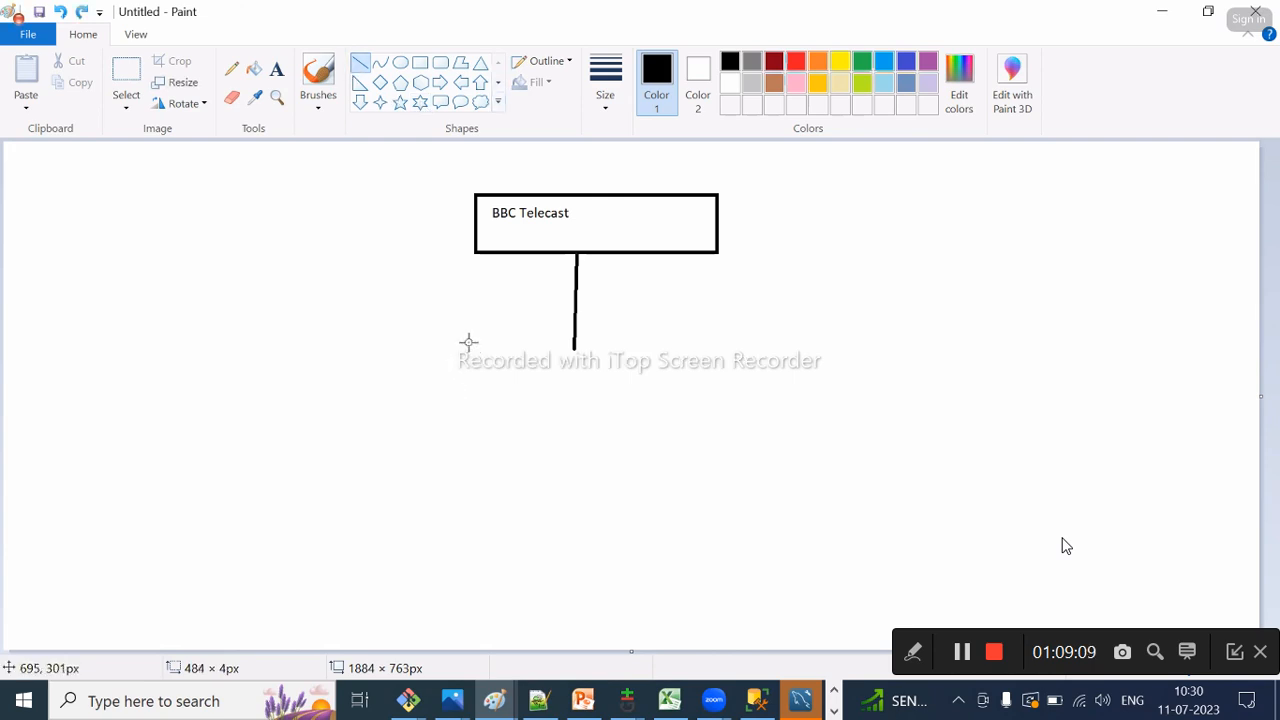
drag(466, 343, 737, 343)
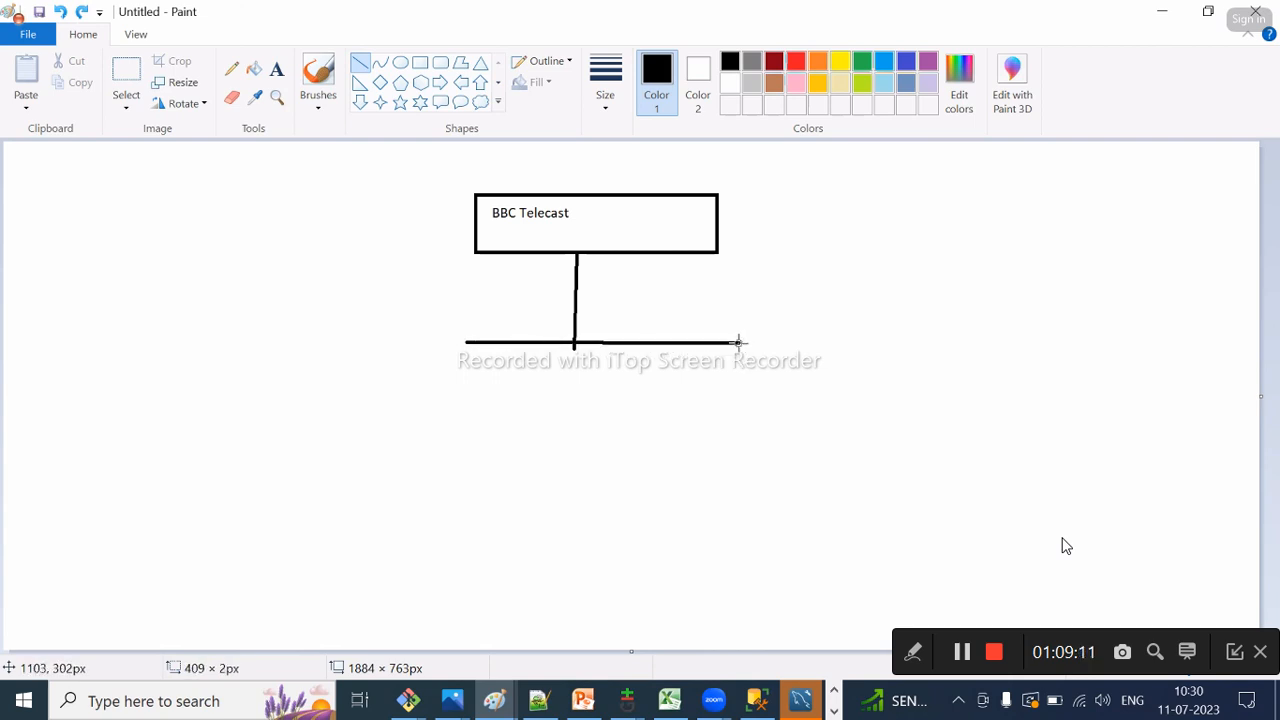
click(407, 292)
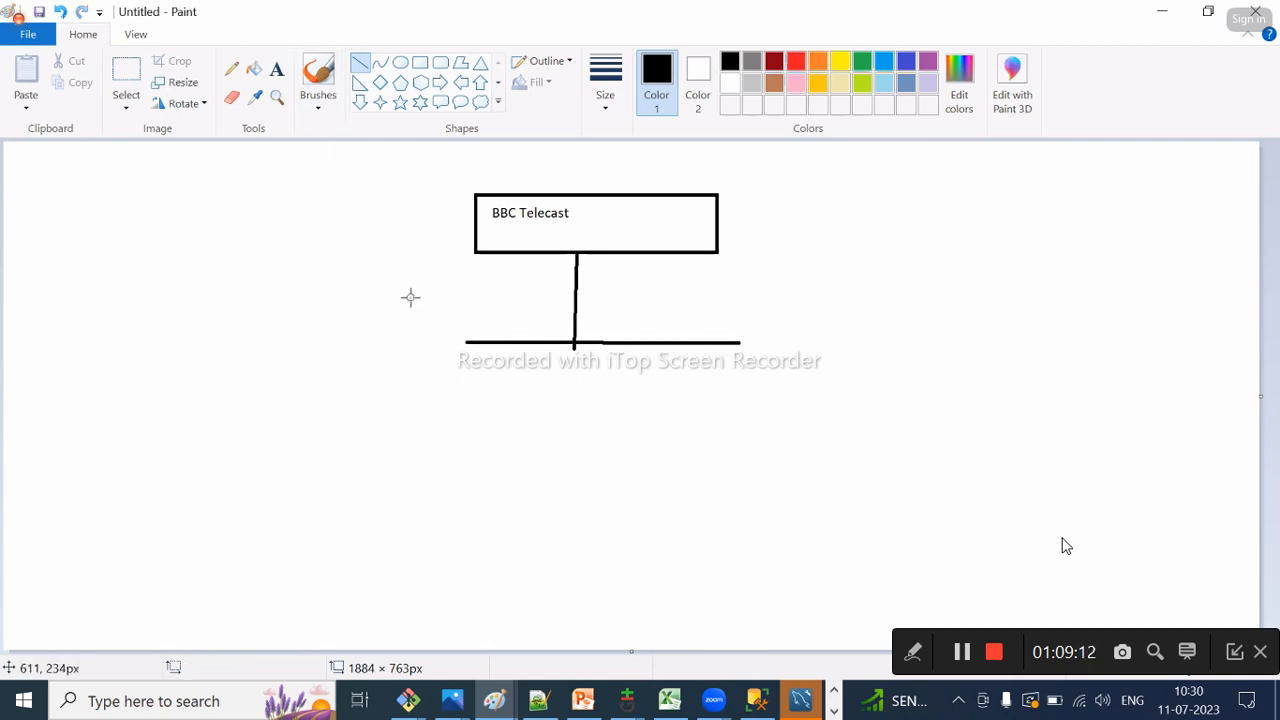
Draw a short vertical line, about 87 px, down from each end of the horizontal line, with a rectangle at the foot of each
click(360, 62)
drag(466, 344, 466, 399)
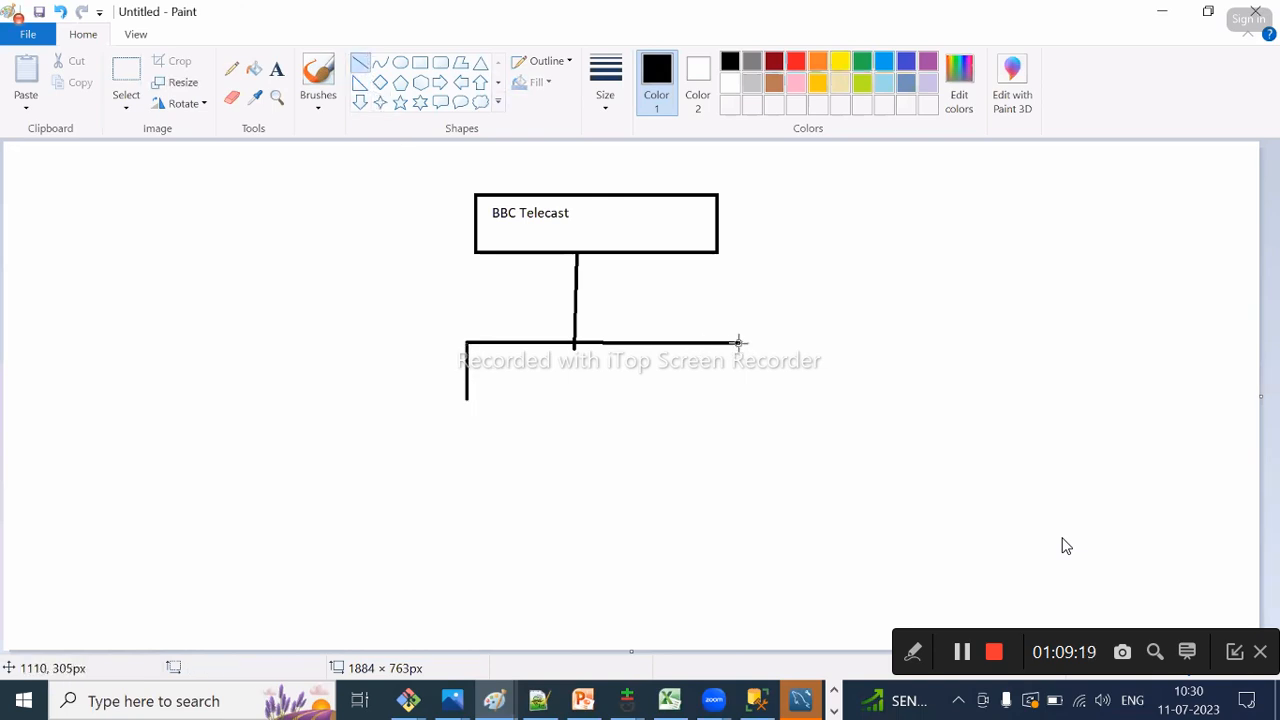
drag(739, 344, 737, 399)
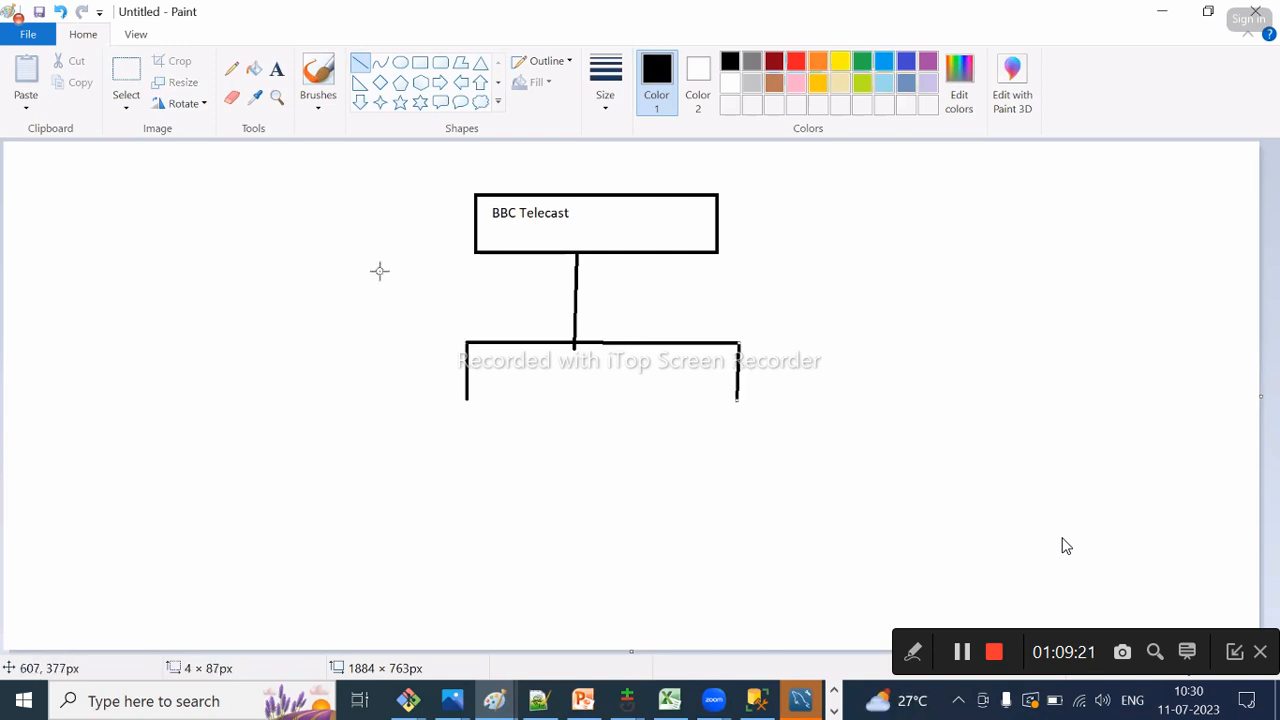
click(420, 62)
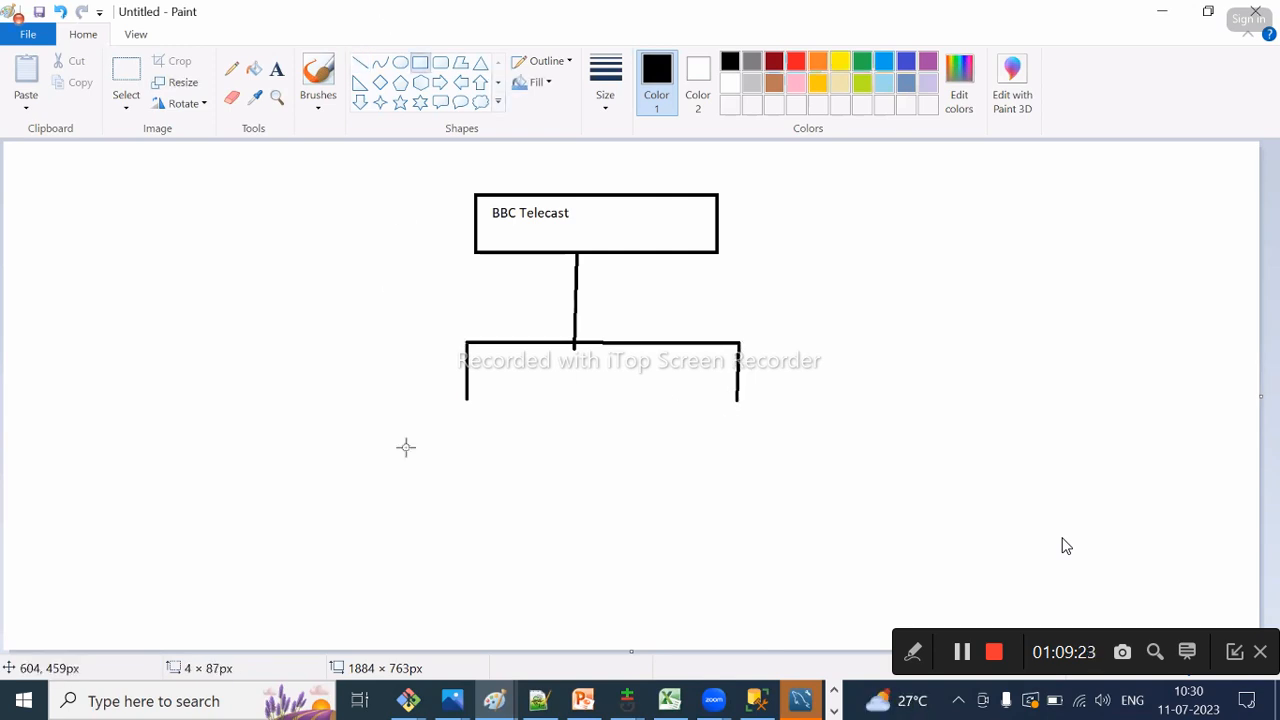
drag(407, 394, 532, 442)
drag(671, 391, 806, 448)
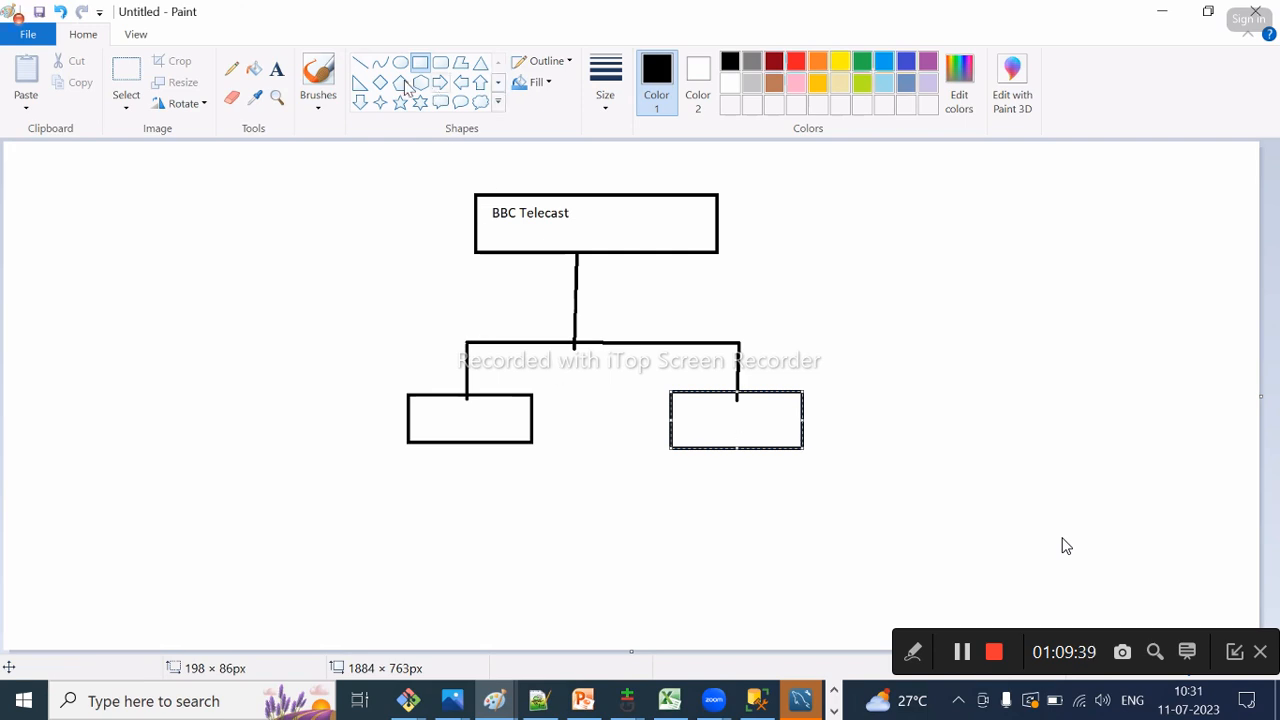
Label the two lower boxes "India News" and "UK News"
click(277, 68)
drag(422, 397, 525, 431)
text(India)
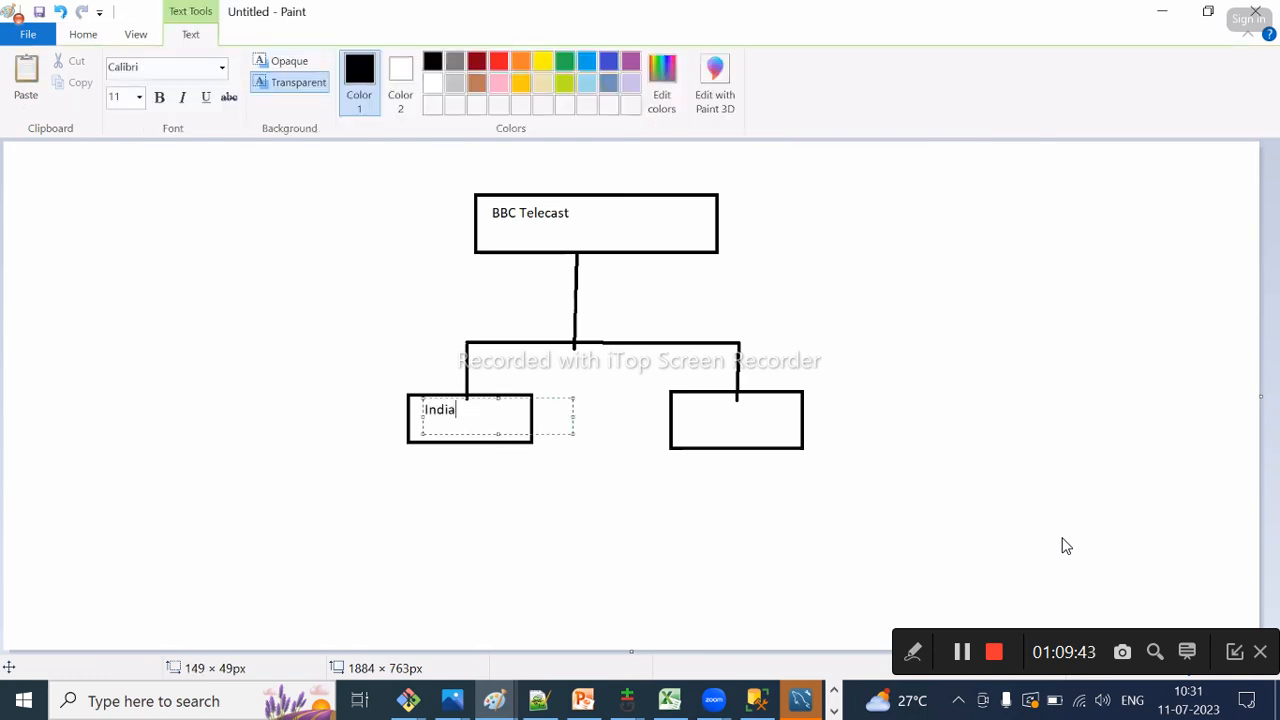
text( Neww)
key(BackSpace)
text(s)
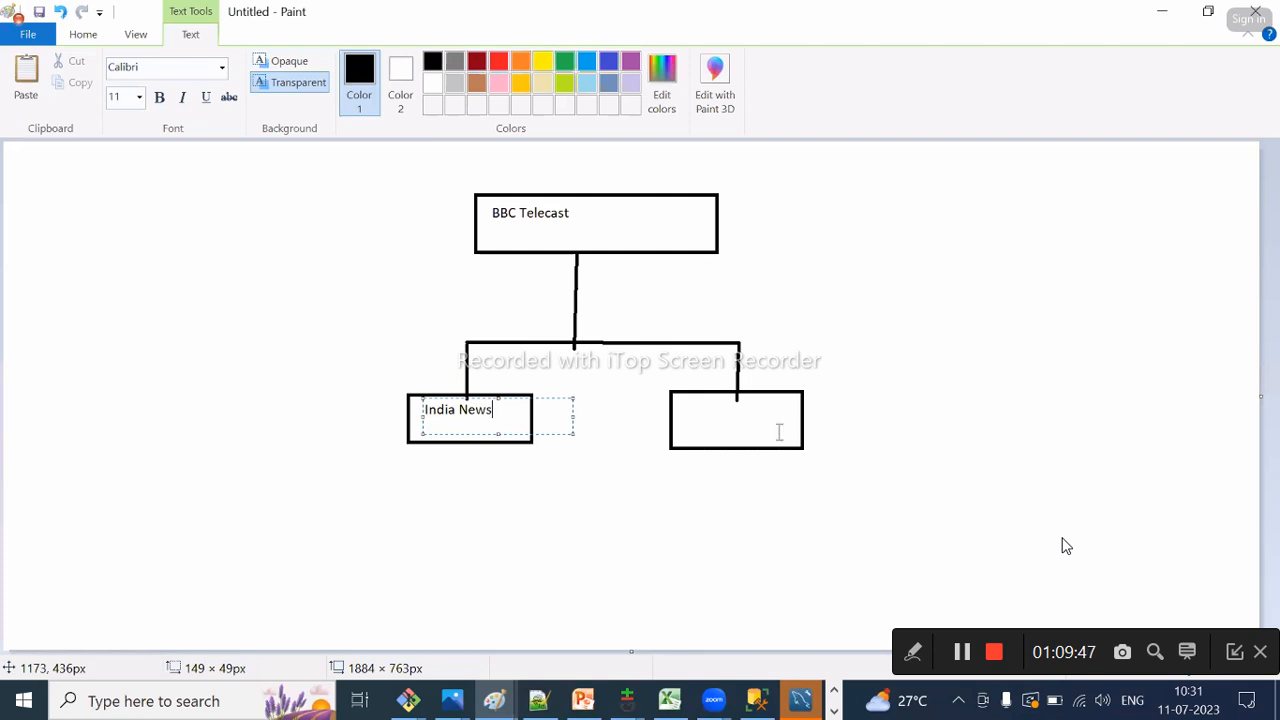
drag(676, 392, 828, 440)
text(UK News)
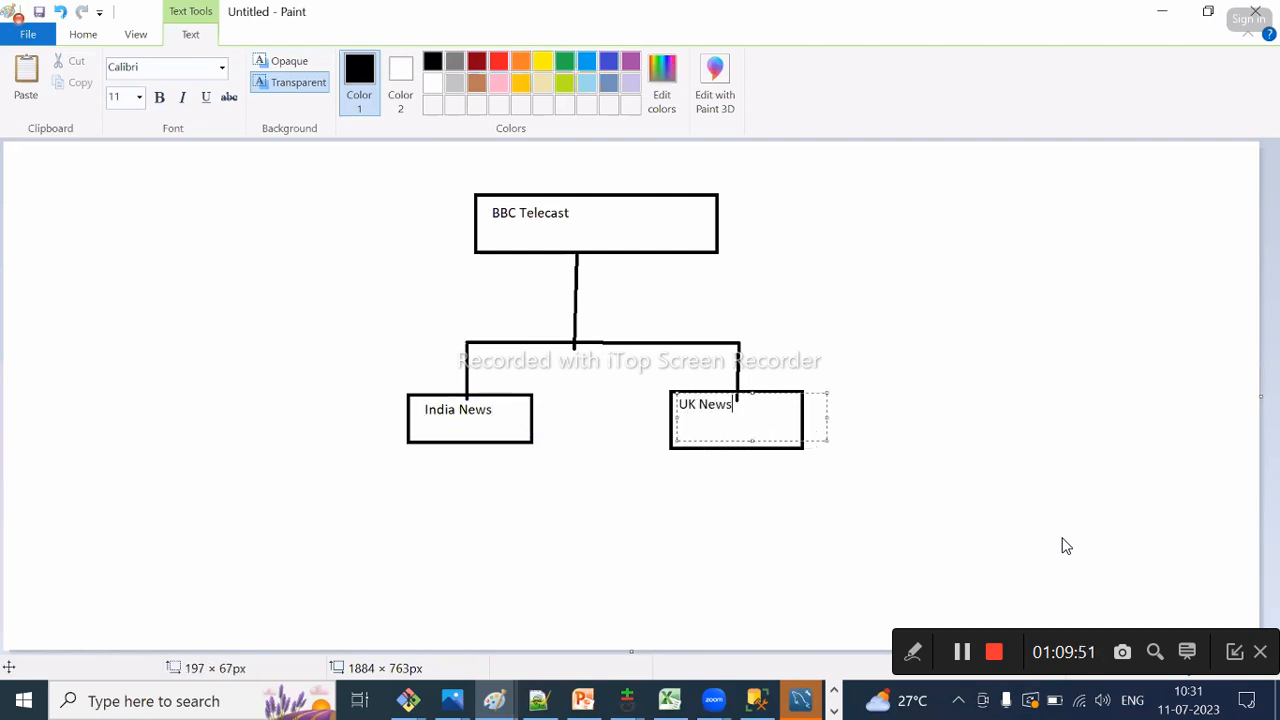
click(540, 468)
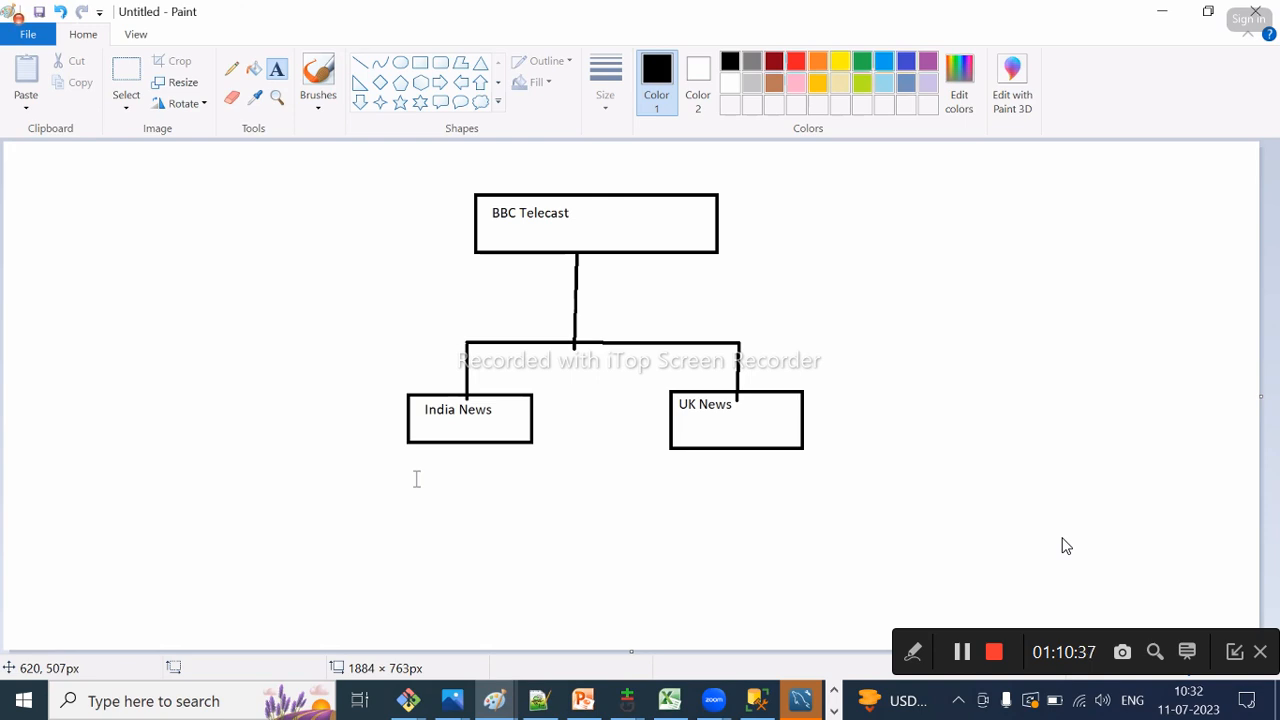
Undo all the shapes, lines and labels of the BBC Telecast diagram back to a blank canvas
key(ctrl+z)
key(ctrl+z)
key(ctrl+z)
key(ctrl+z)
key(ctrl+z)
key(ctrl+z)
key(ctrl+z)
key(ctrl+z)
key(ctrl+z)
key(ctrl+z)
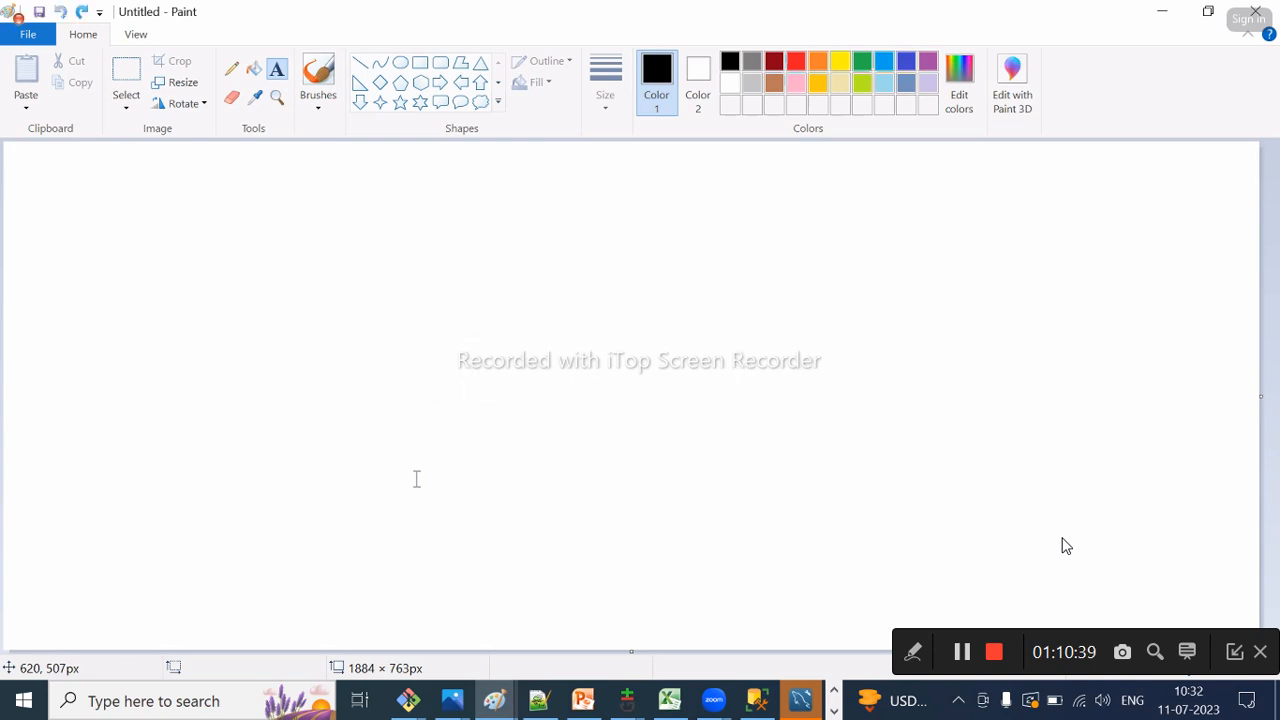
click(511, 473)
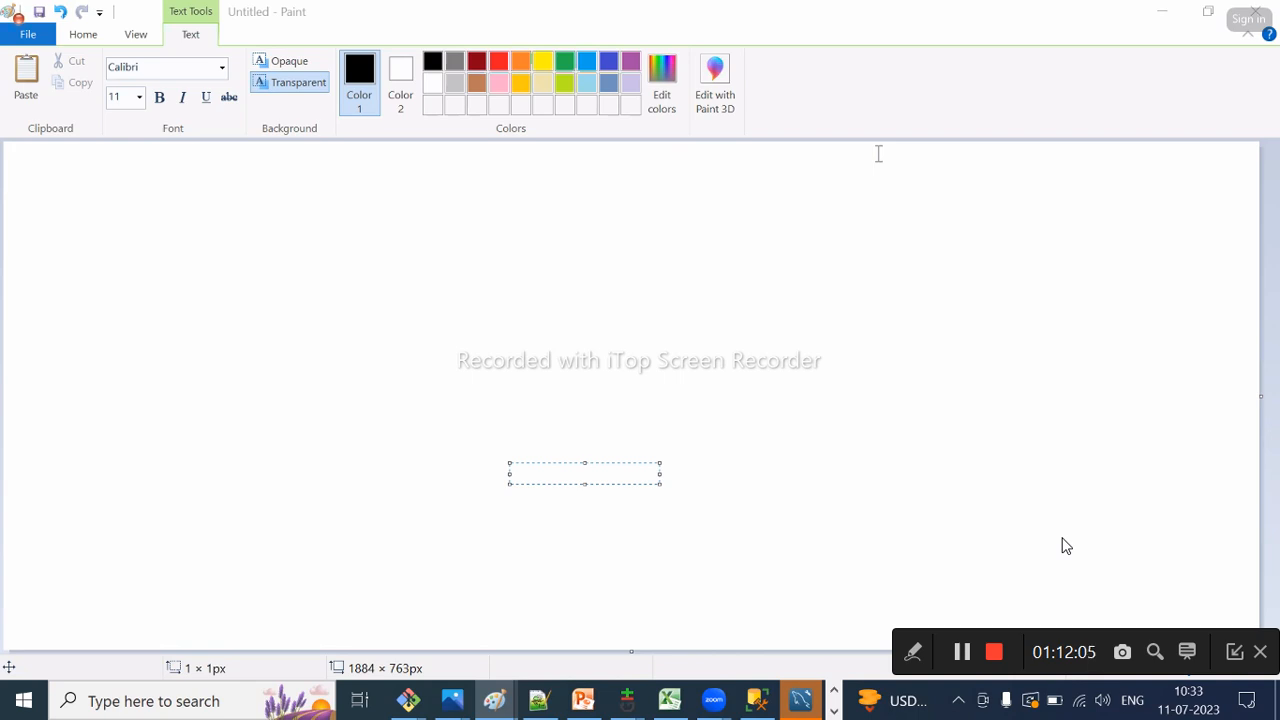
Look at the Meeting Chat messages of the Zoom meeting and close the chat again
mouse_move(900, 603)
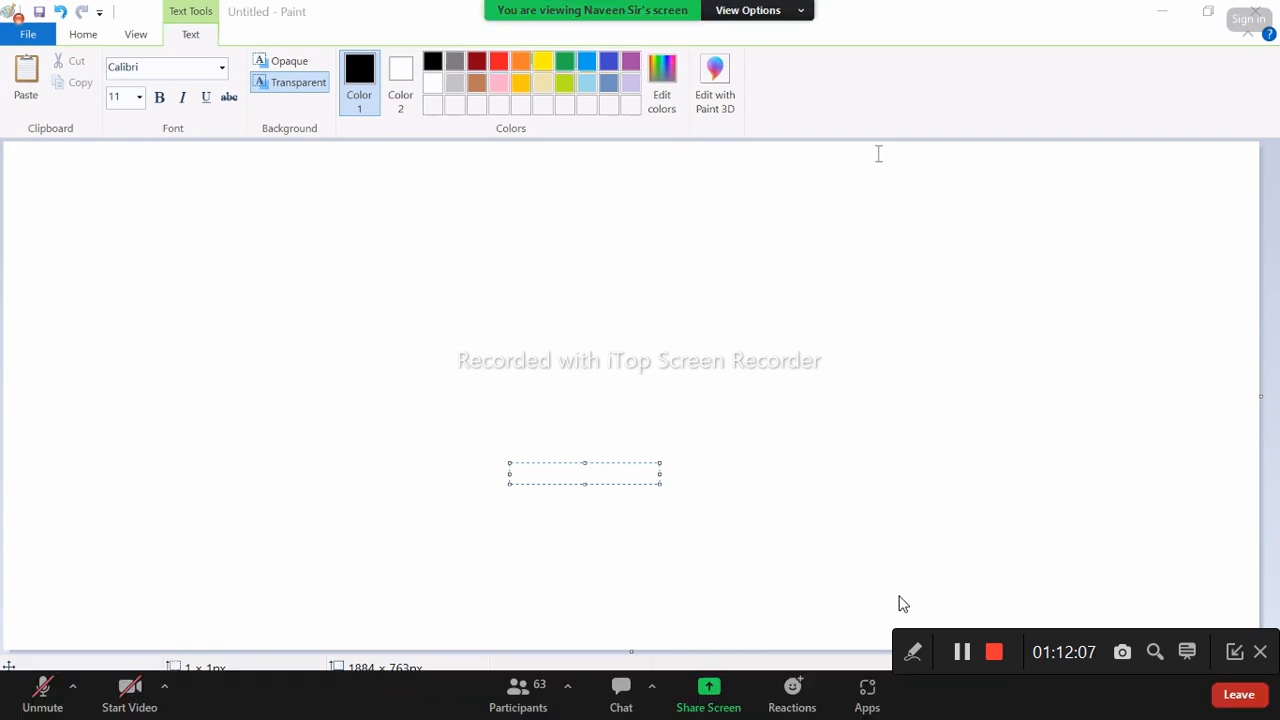
click(621, 688)
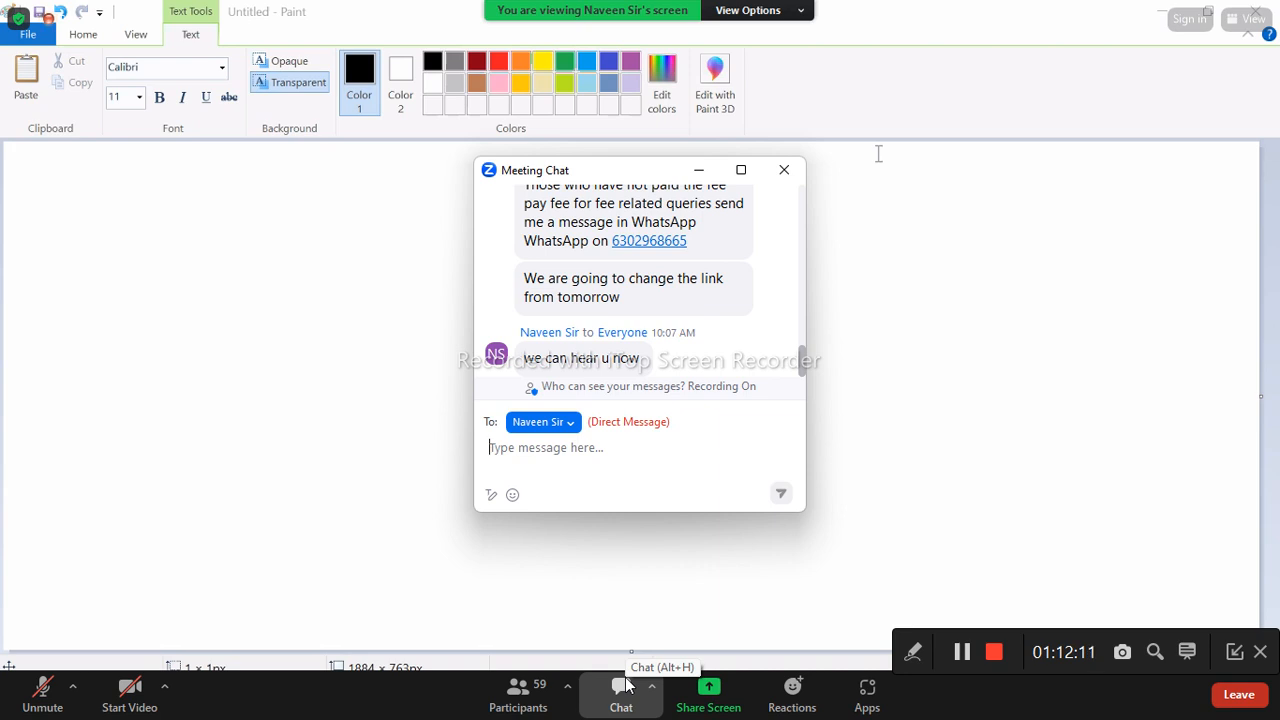
click(777, 176)
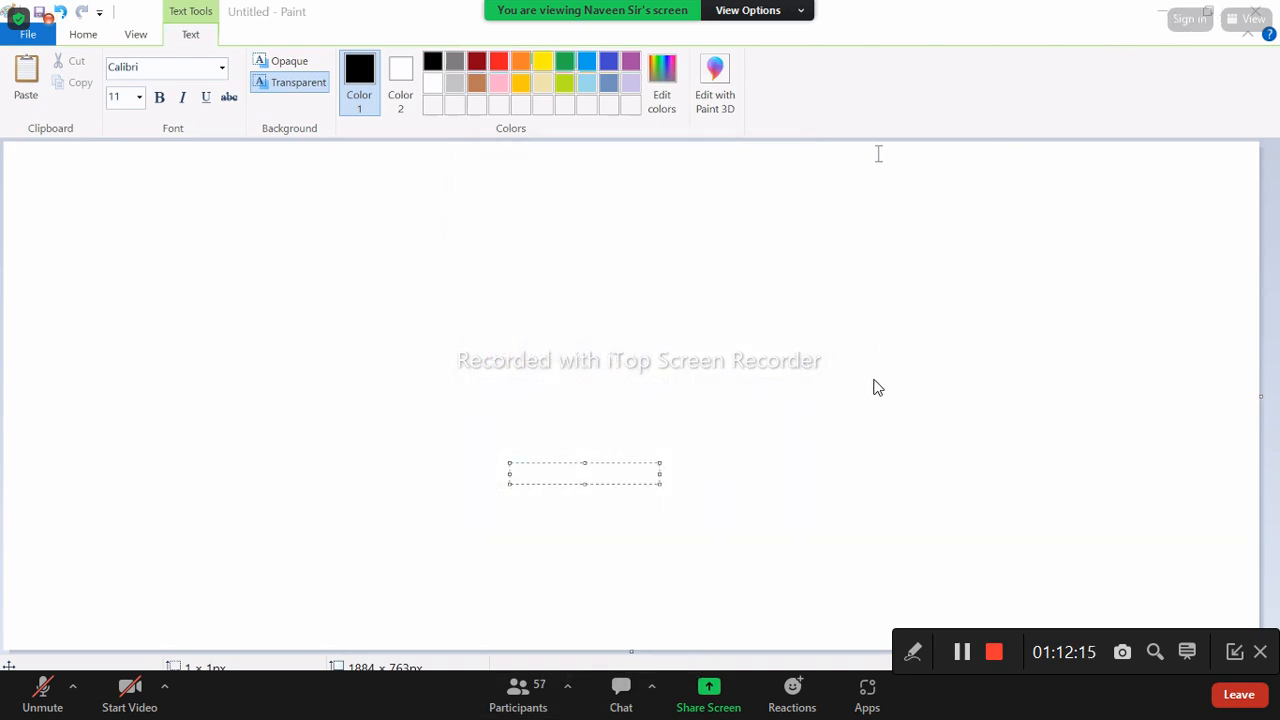
Send the host the direct message "is jira and azure are interlimked" in the Zoom meeting chat and minimize the chat window
click(620, 700)
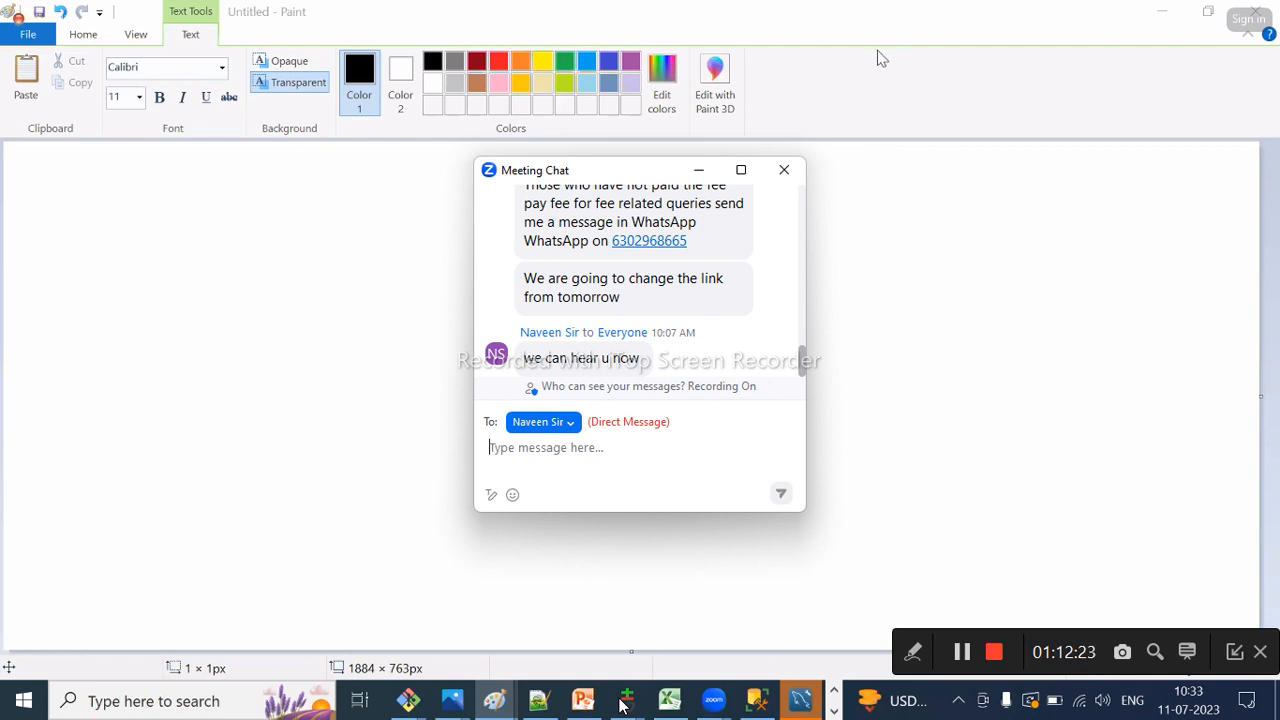
text(is ji)
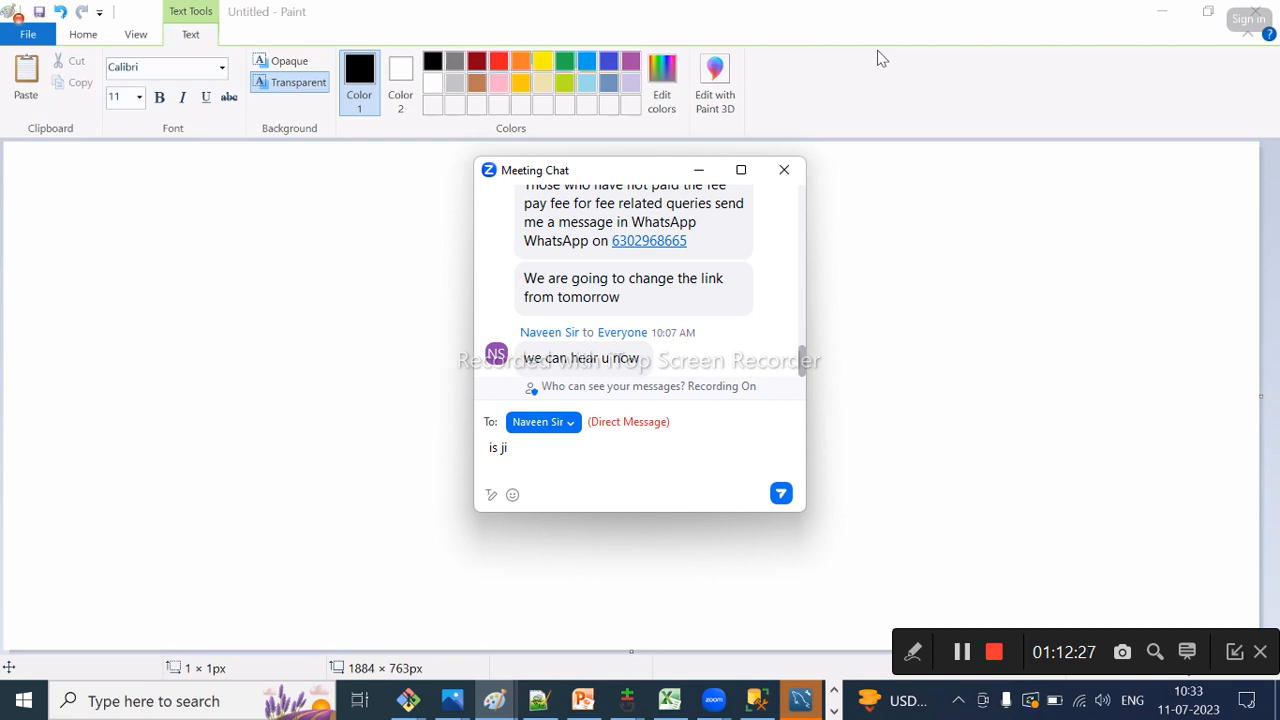
text(ra and azure )
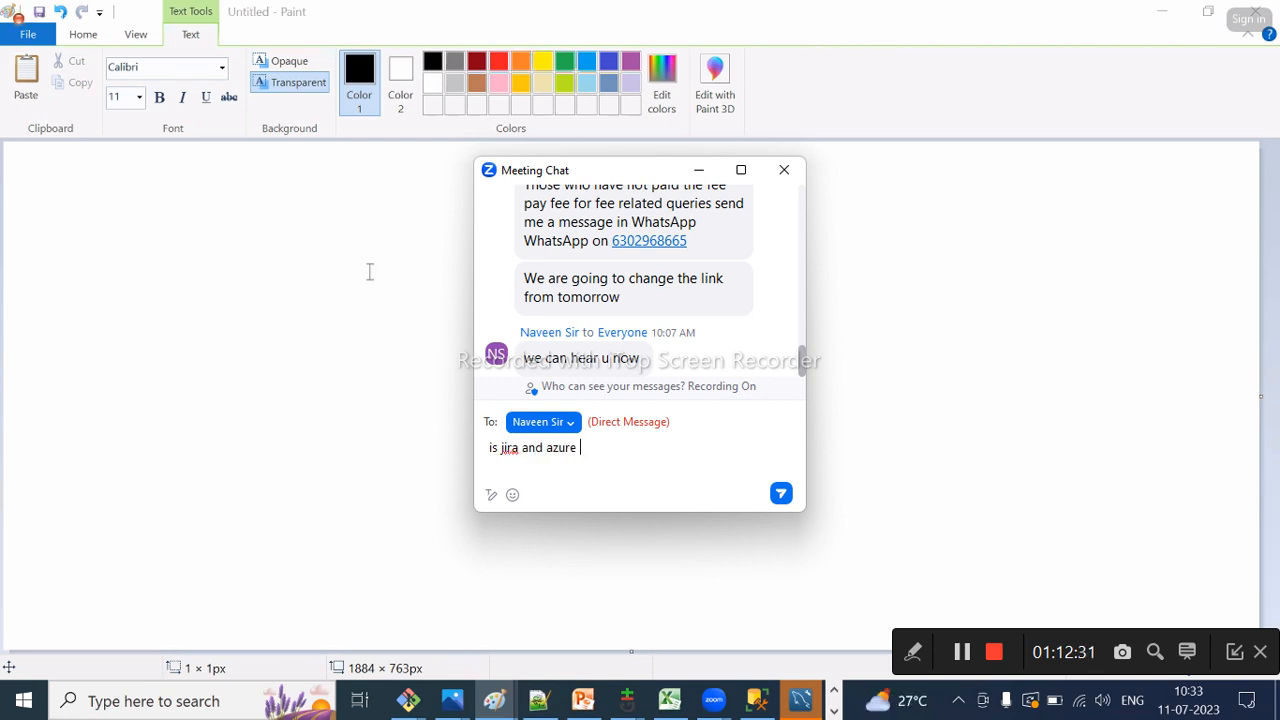
text(are inte)
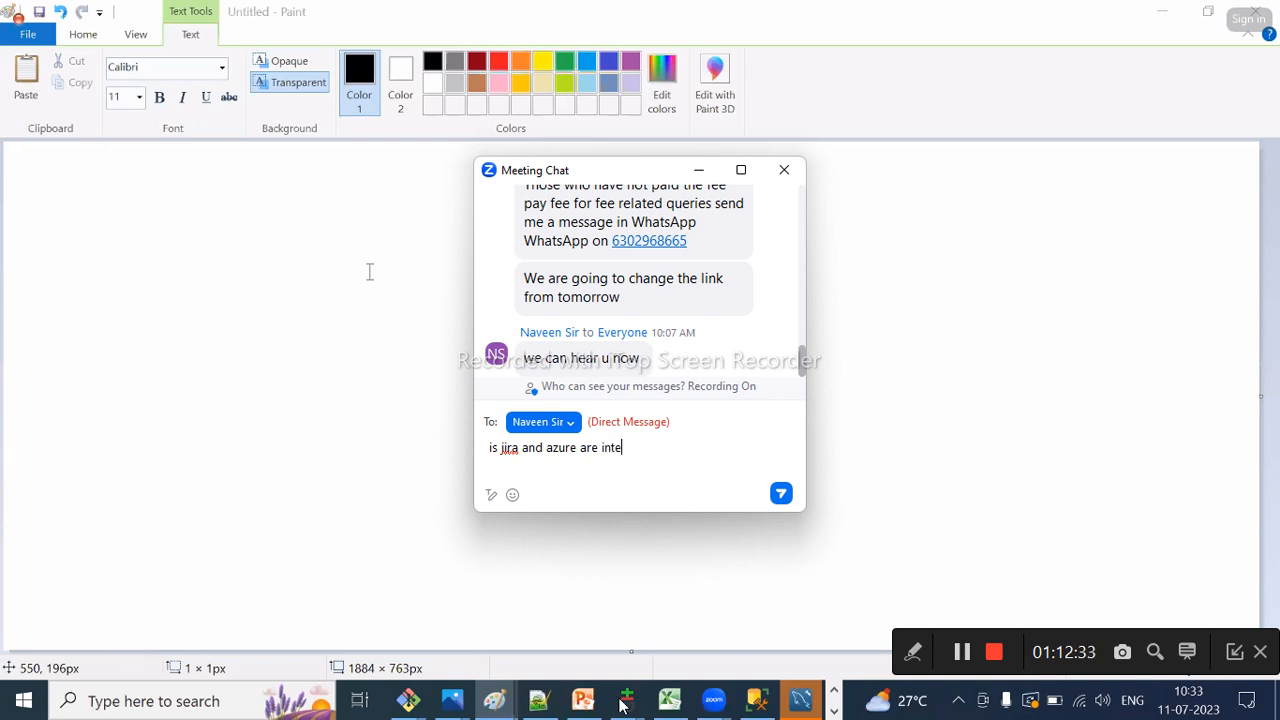
text(rlinked)
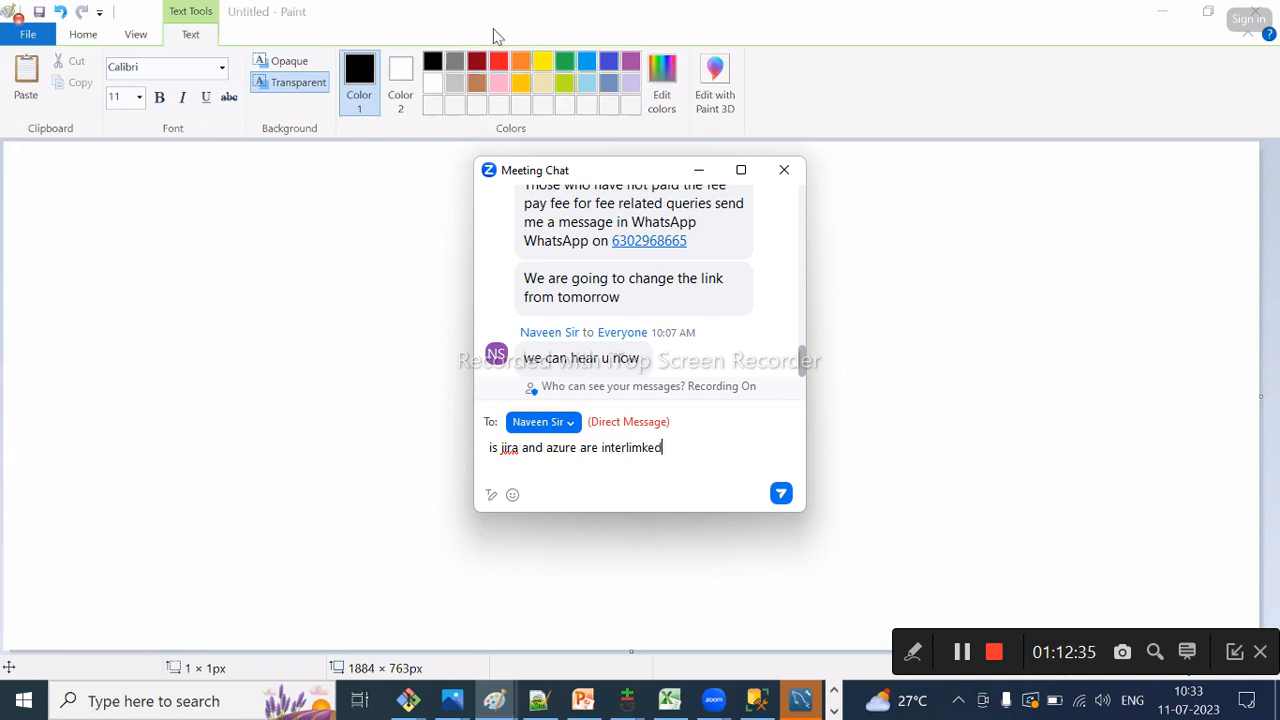
key(Return)
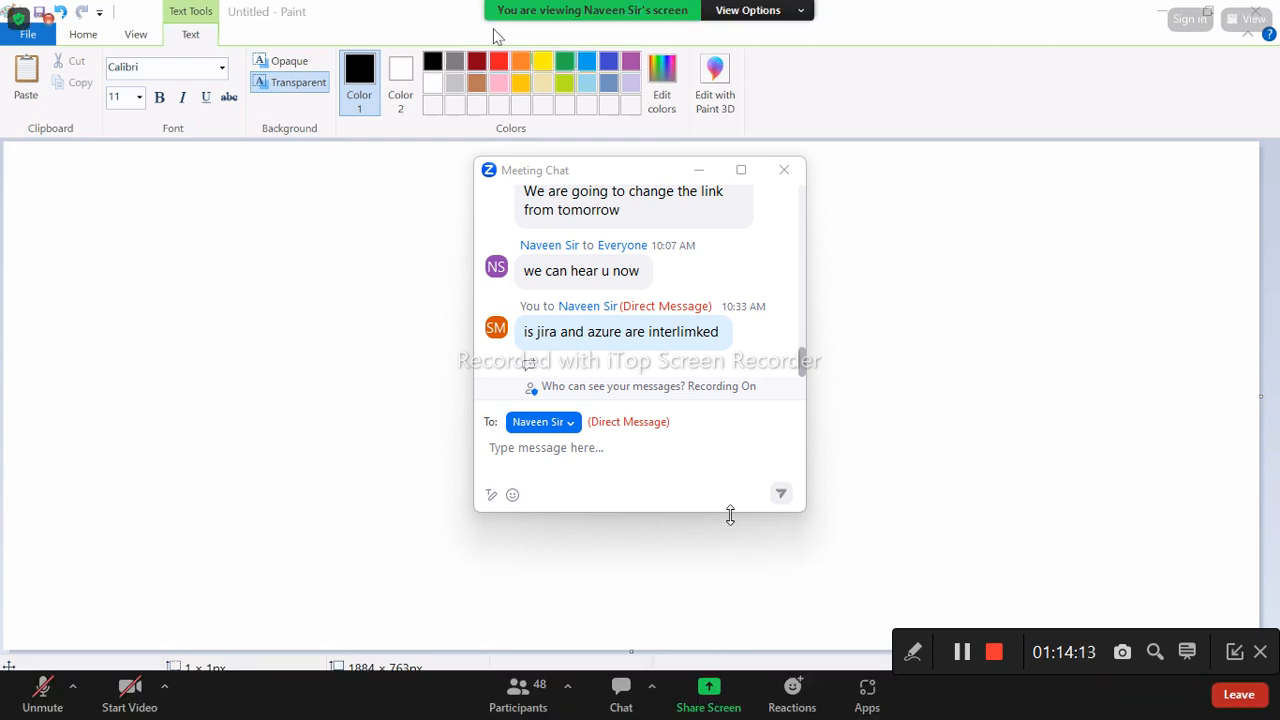
click(703, 176)
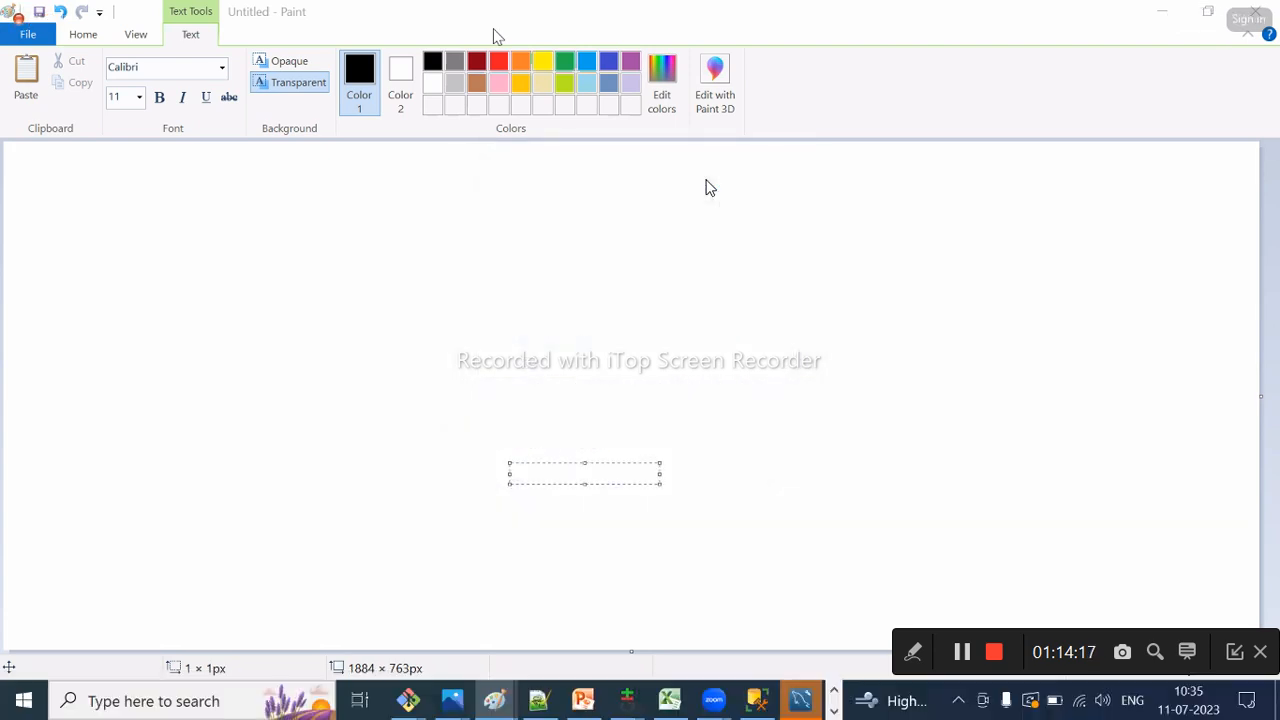